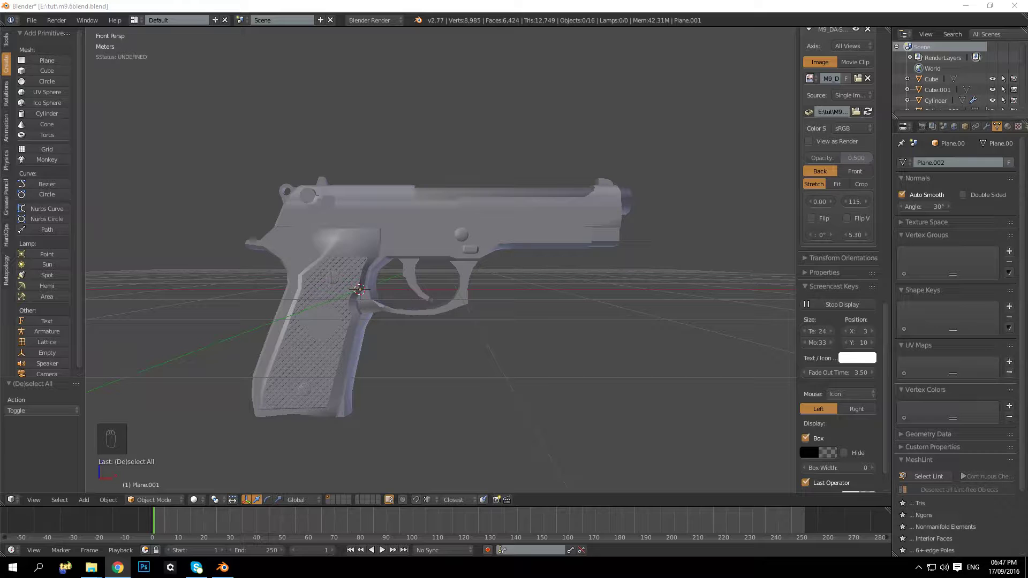
# Compare the pistol model with the reference image in an orthographic front wireframe view
pyautogui.press('KP_1')
pyautogui.press('KP_5')
pyautogui.press('x')
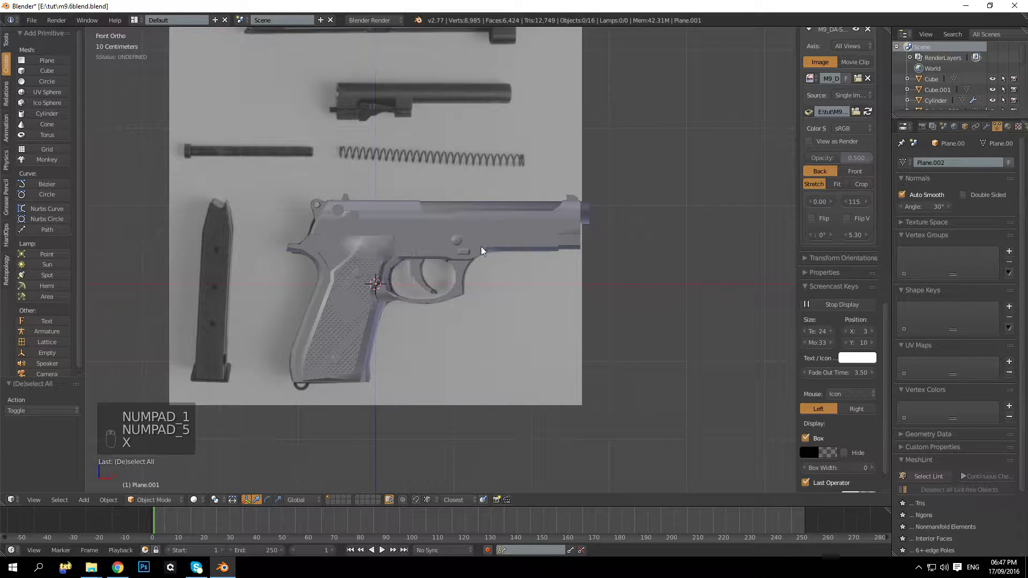
pyautogui.press('z')
pyautogui.scroll(5, 439, 265)
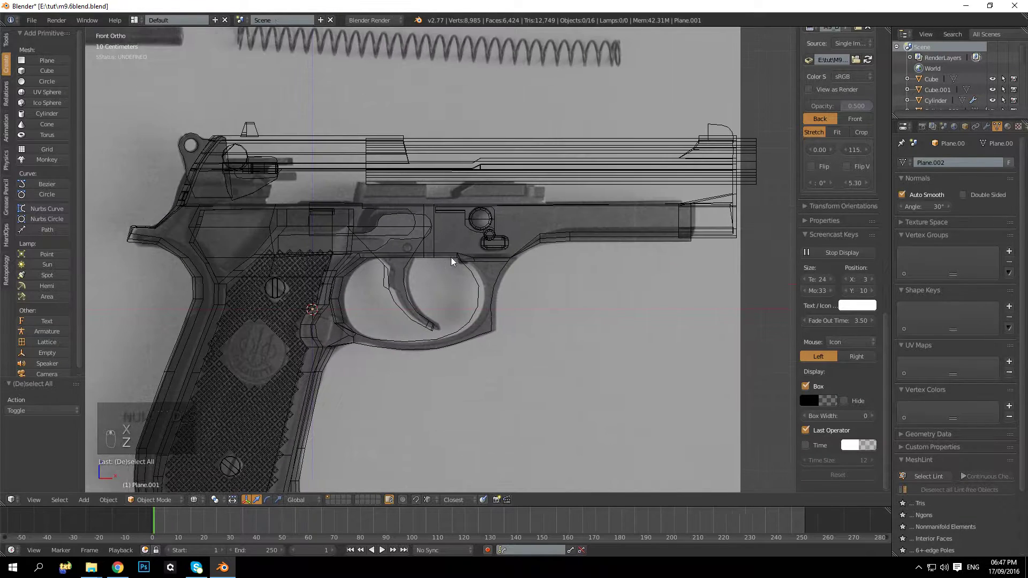
pyautogui.keyDown('shift'); pyautogui.moveTo(501, 234); pyautogui.dragTo(454, 194, button='middle'); pyautogui.keyUp('shift')
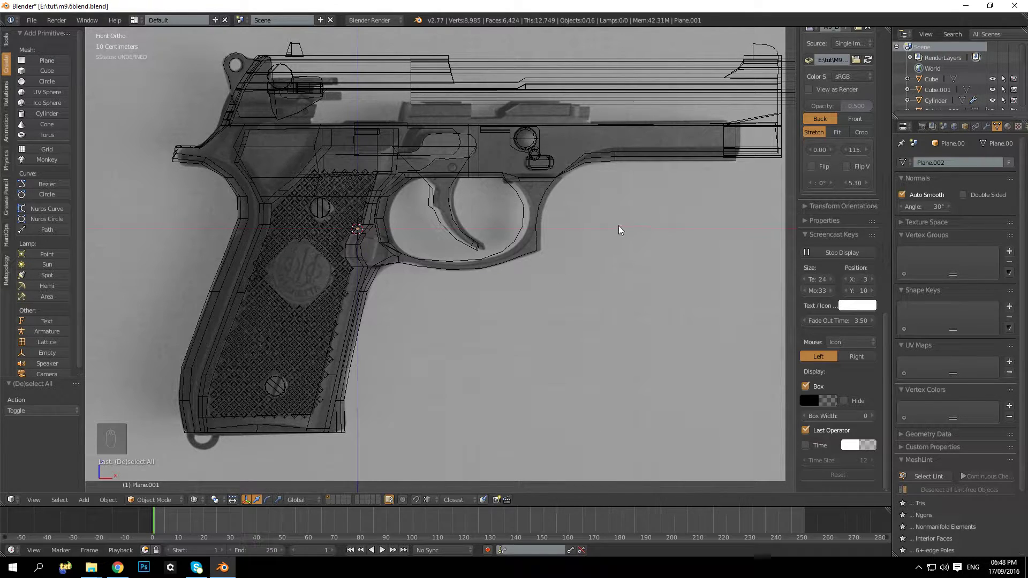
pyautogui.scroll(-1, 612, 220)
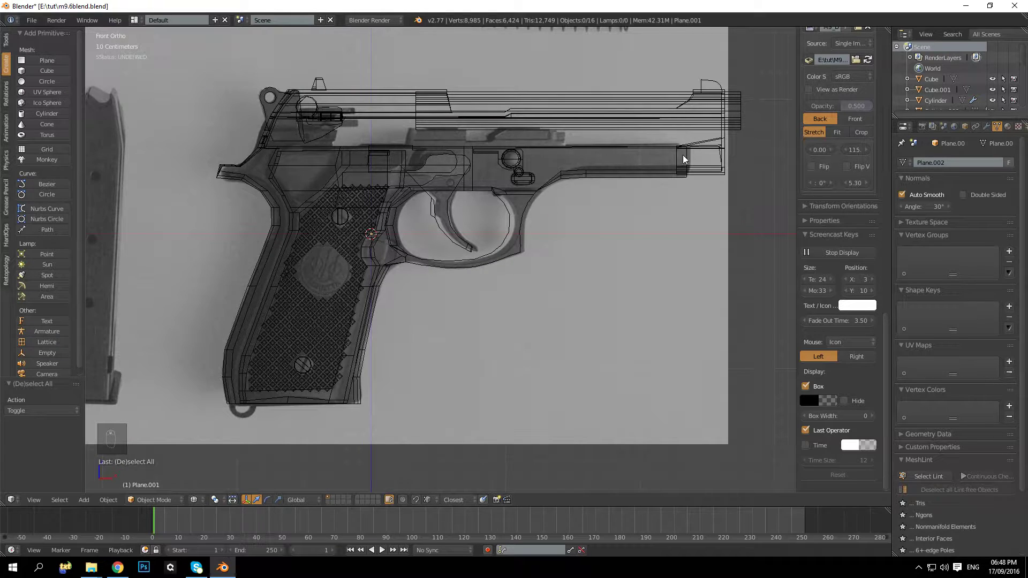
pyautogui.keyDown('shift'); pyautogui.moveTo(682, 155); pyautogui.dragTo(521, 212, button='middle'); pyautogui.keyUp('shift')
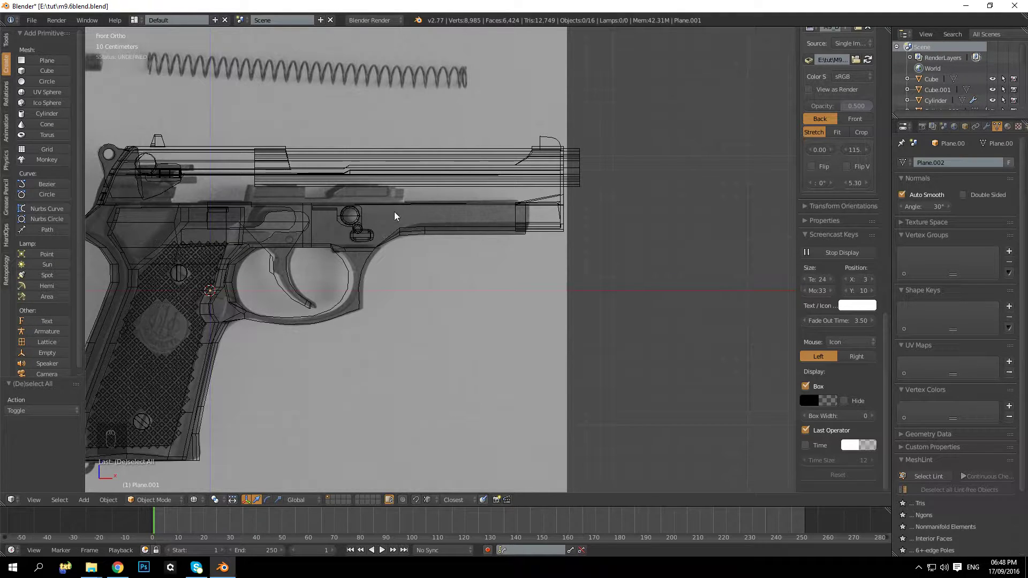
# Add a 12-vertex cylinder and rotate its mesh 90° so that it lies along the pistol's length
pyautogui.click(38, 117)
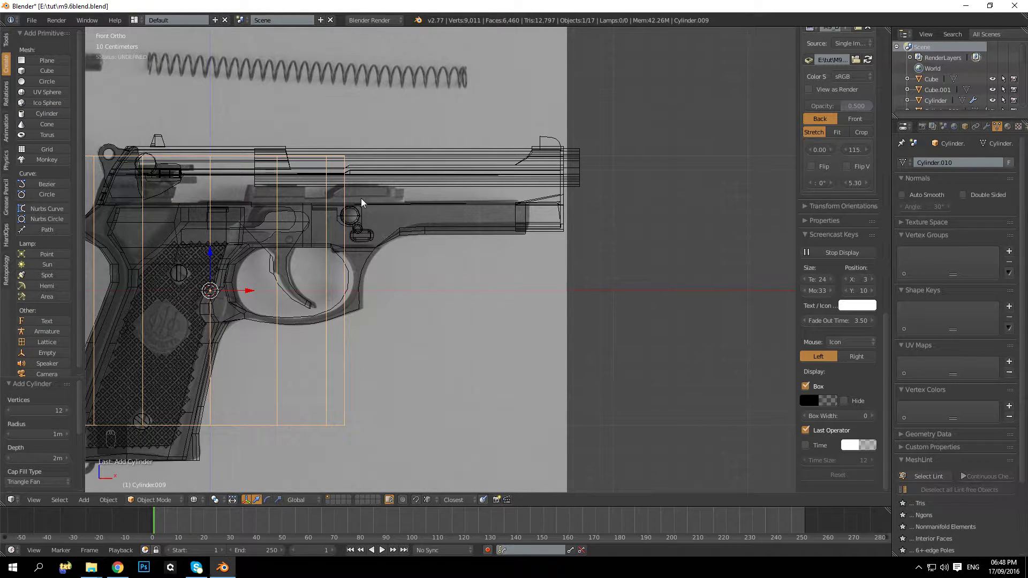
pyautogui.press('Tab')
pyautogui.write('r90')
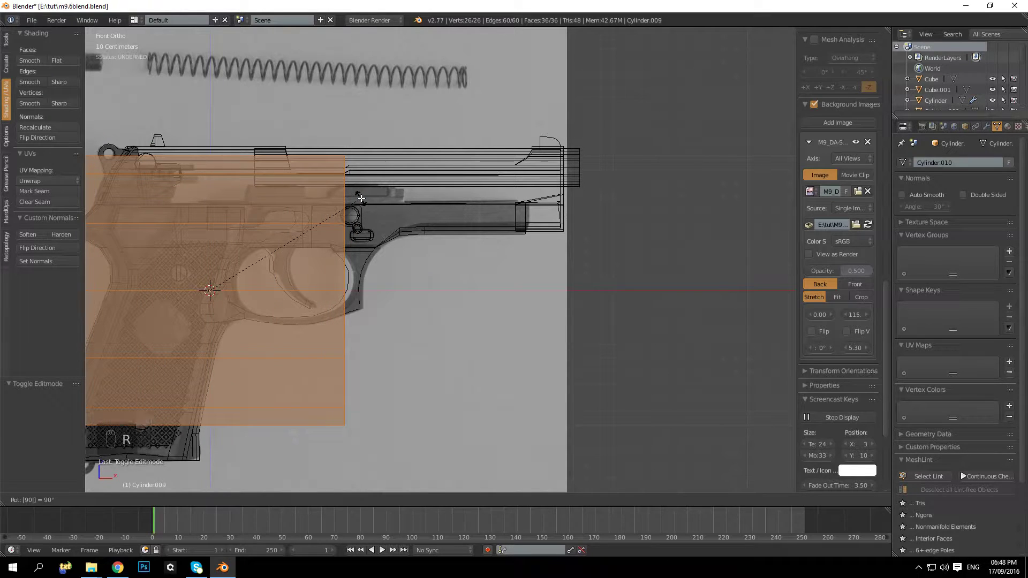
pyautogui.press('Return')
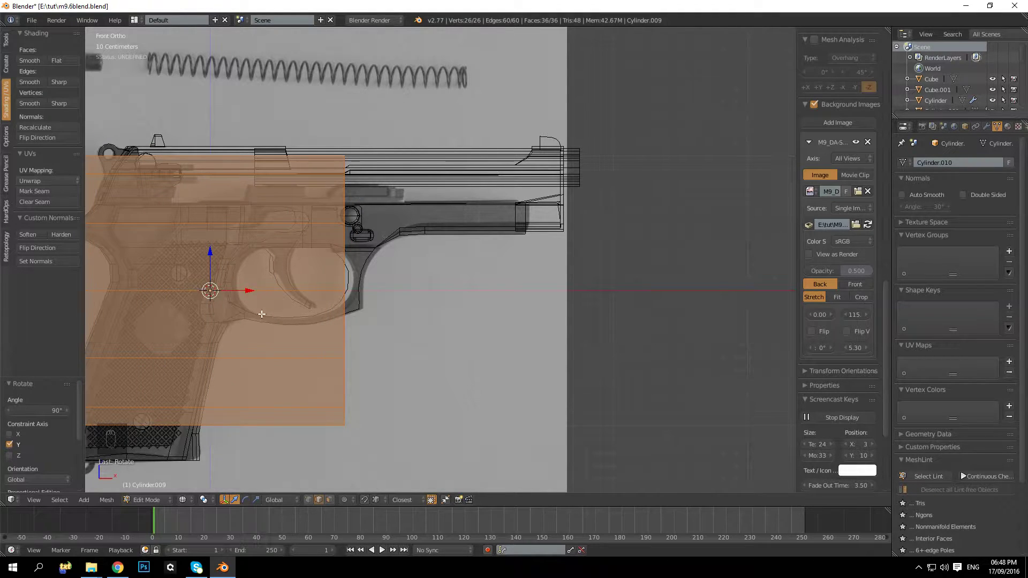
# Scale the cylinder down to a thin rod's thickness and position it below the barrel, near the frame's front end
pyautogui.moveTo(248, 291); pyautogui.dragTo(498, 223)
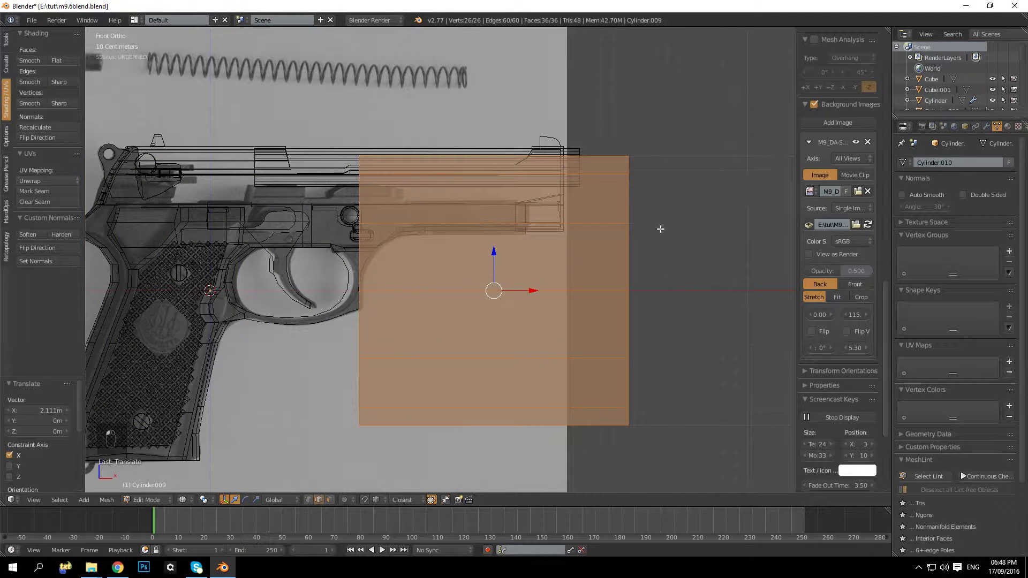
pyautogui.press('s')
pyautogui.click(501, 299)
pyautogui.moveTo(493, 263); pyautogui.dragTo(535, 216)
pyautogui.press('s')
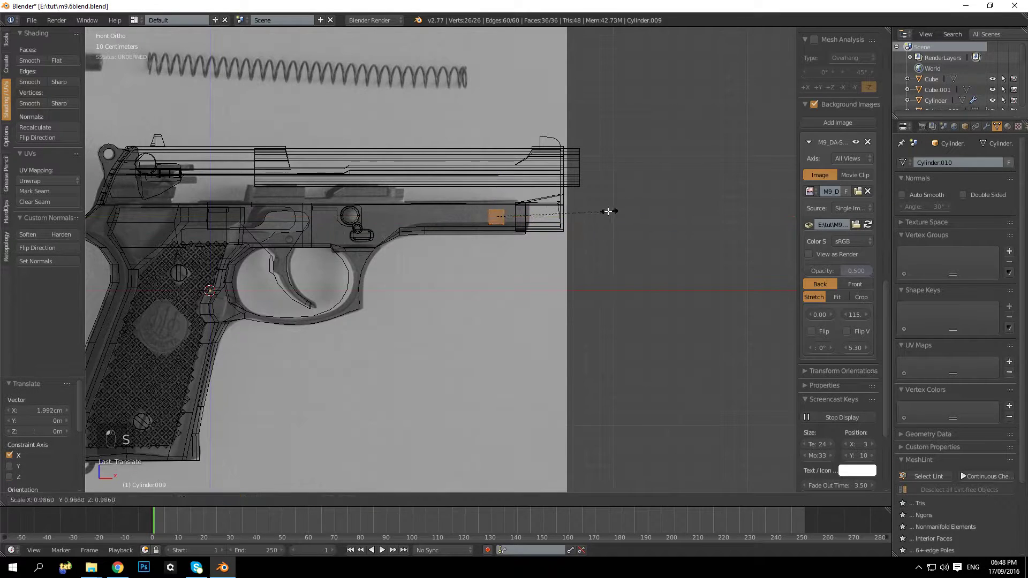
pyautogui.click(571, 213)
pyautogui.press('s')
pyautogui.click(568, 213)
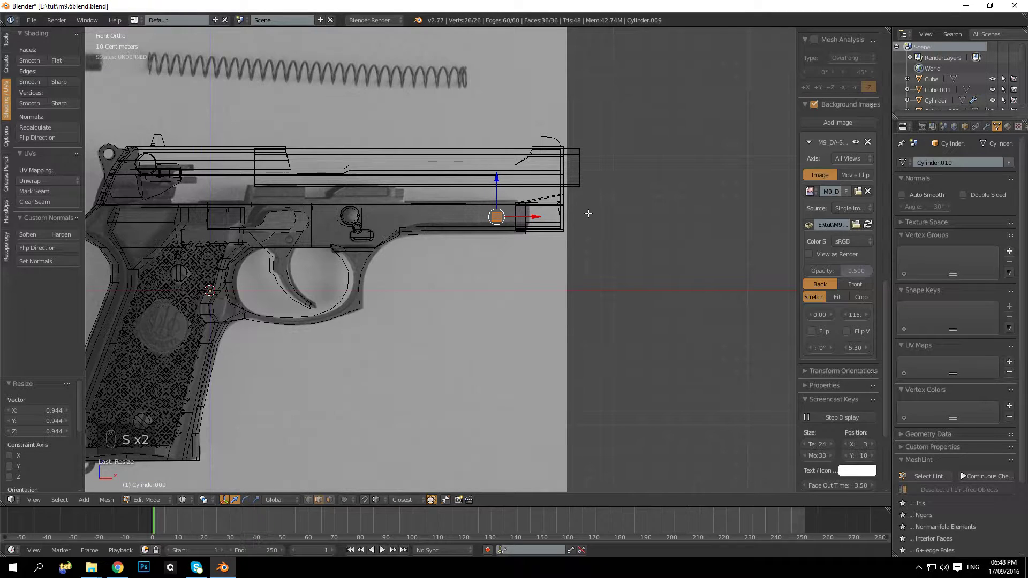
# Stretch the cylinder along X into a long guide rod and shift it back along X toward the slide's front face
pyautogui.press('s')
pyautogui.press('x')
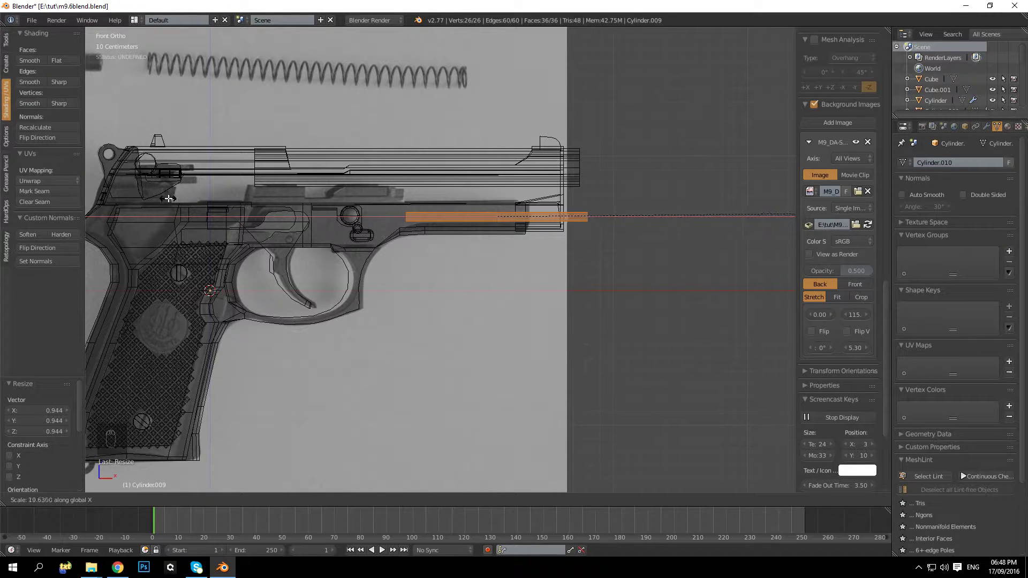
pyautogui.click(310, 241)
pyautogui.press('g')
pyautogui.press('x')
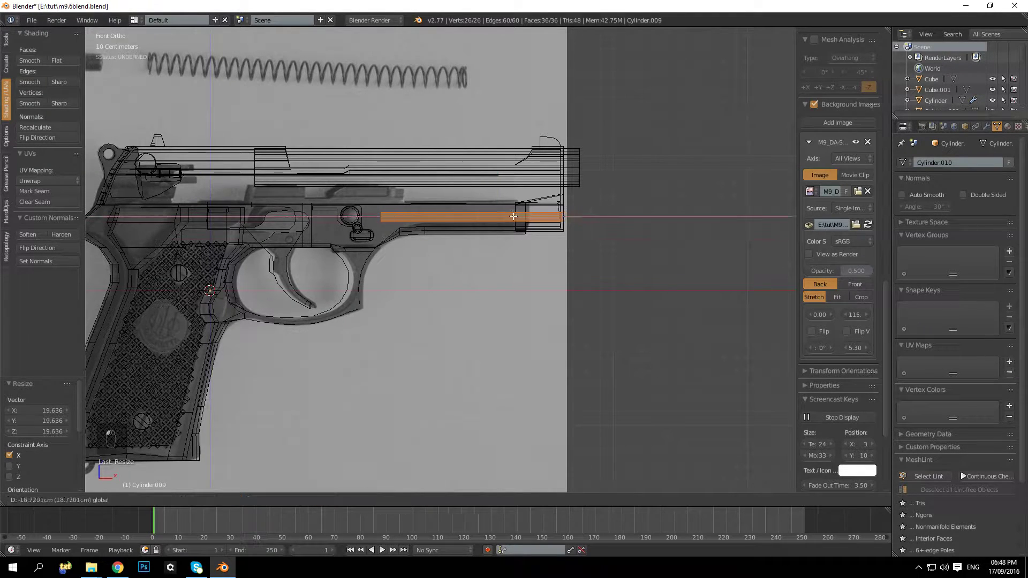
pyautogui.click(517, 216)
# Bevel the edge loop around the rod's front cap with one segment and an offset of about 0.904
pyautogui.press('KP_5')
pyautogui.press('z')
pyautogui.moveTo(516, 216); pyautogui.dragTo(518, 193, button='middle')
pyautogui.scroll(8, 485, 204)
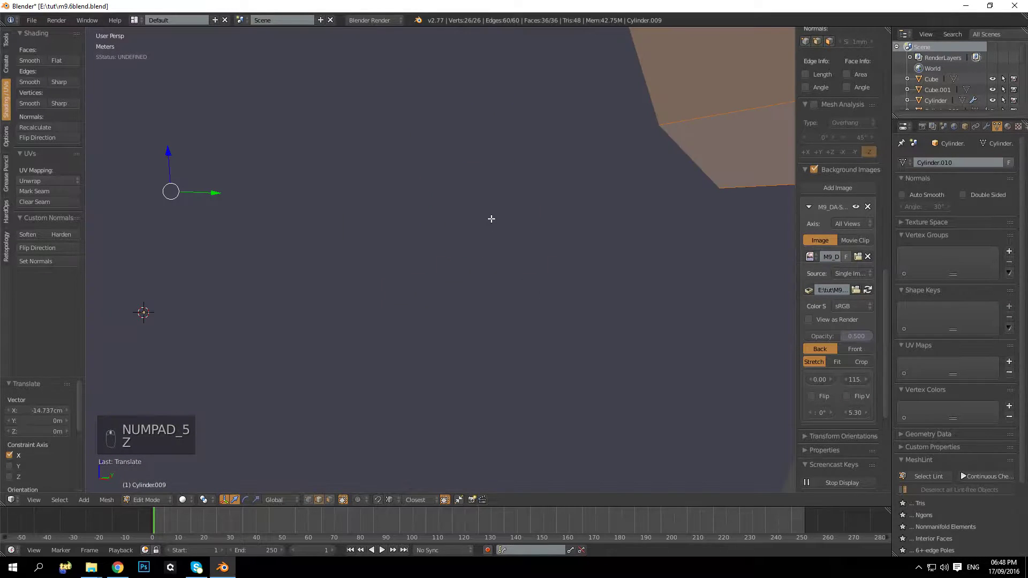
pyautogui.scroll(-3, 488, 210)
pyautogui.press('a')
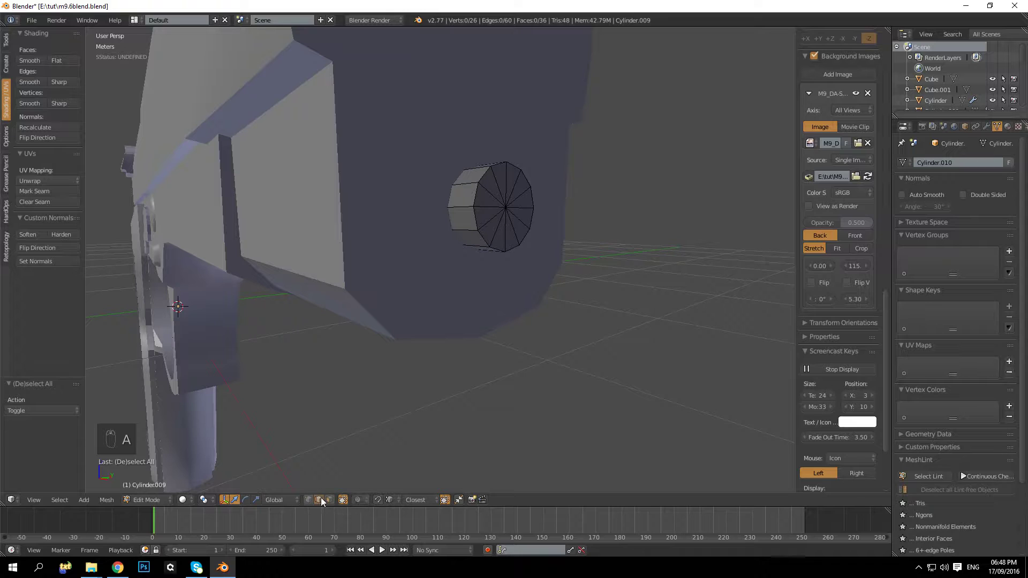
pyautogui.rightClick(491, 223)
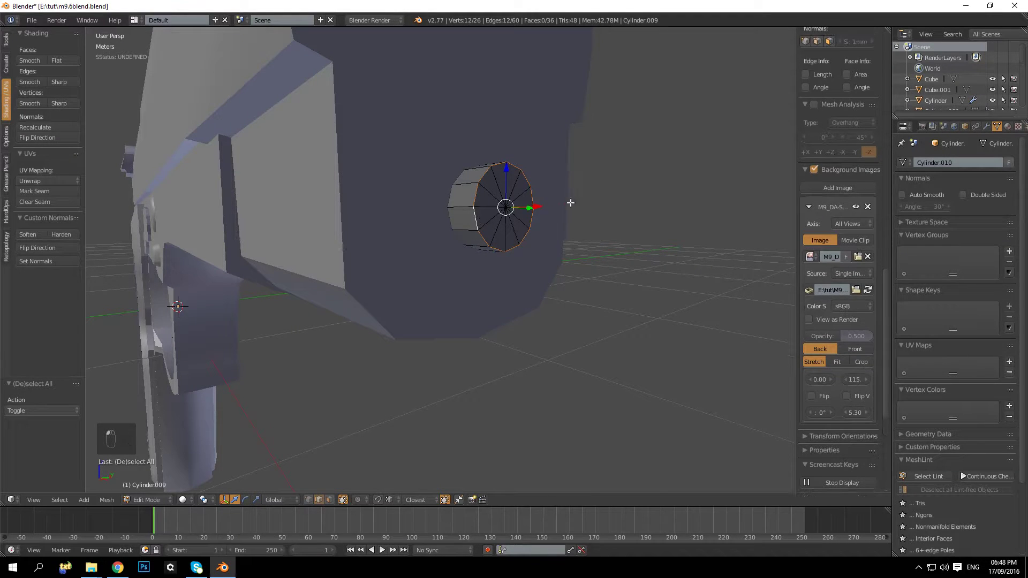
pyautogui.hotkey('ctrl', 'b')
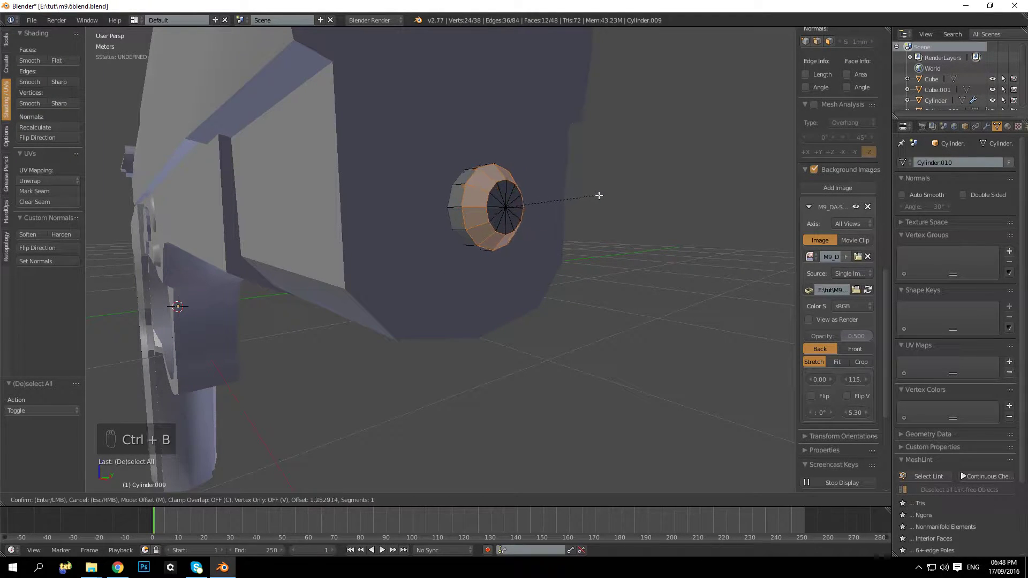
pyautogui.click(594, 192)
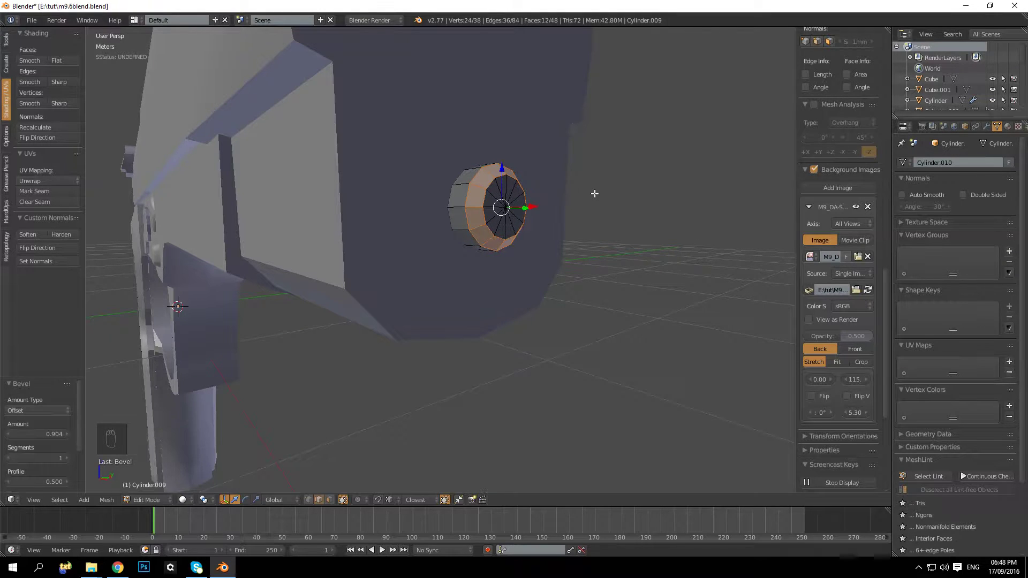
# Apply smooth shading to the whole guide rod mesh
pyautogui.press('a')
pyautogui.moveTo(596, 187)
pyautogui.mouseDown(button='middle')
pyautogui.moveTo(564, 193)
pyautogui.moveTo(590, 188)
pyautogui.mouseUp(button='middle')
pyautogui.press('Tab')
pyautogui.press('Tab')
pyautogui.press('a')
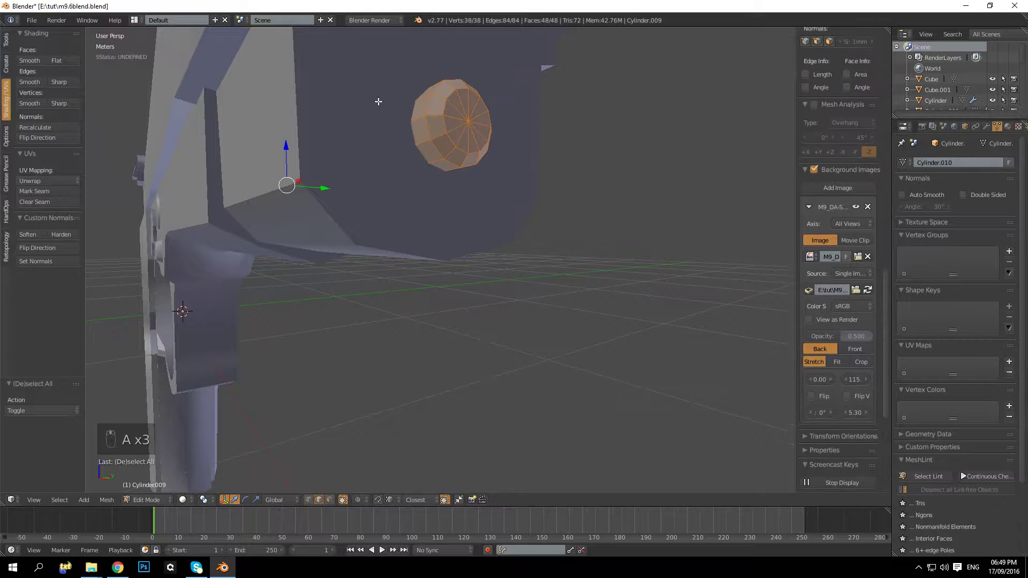
pyautogui.press('Tab')
pyautogui.press('Tab')
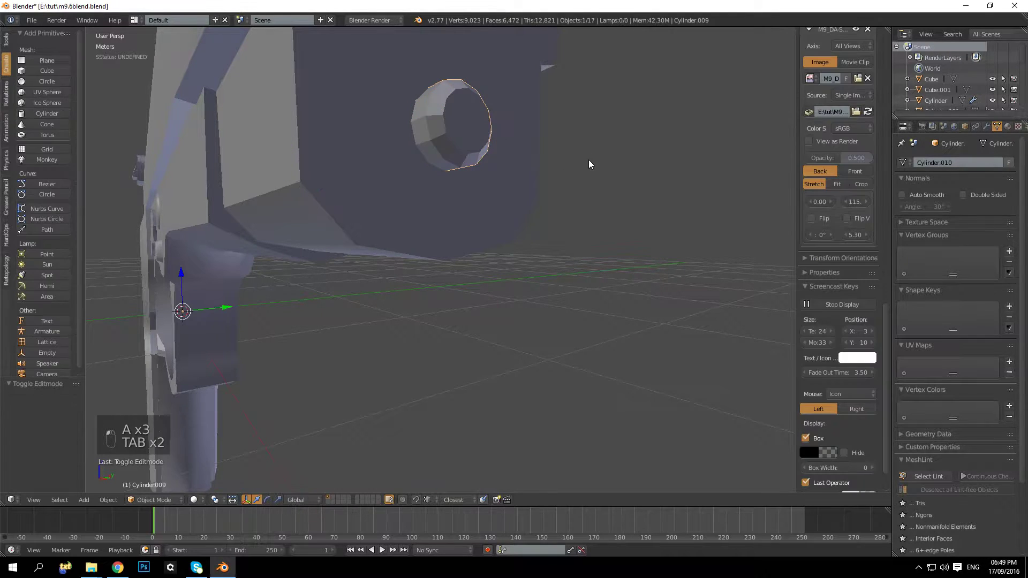
pyautogui.click(25, 61)
pyautogui.moveTo(396, 139); pyautogui.dragTo(421, 145, button='middle')
pyautogui.press('Tab')
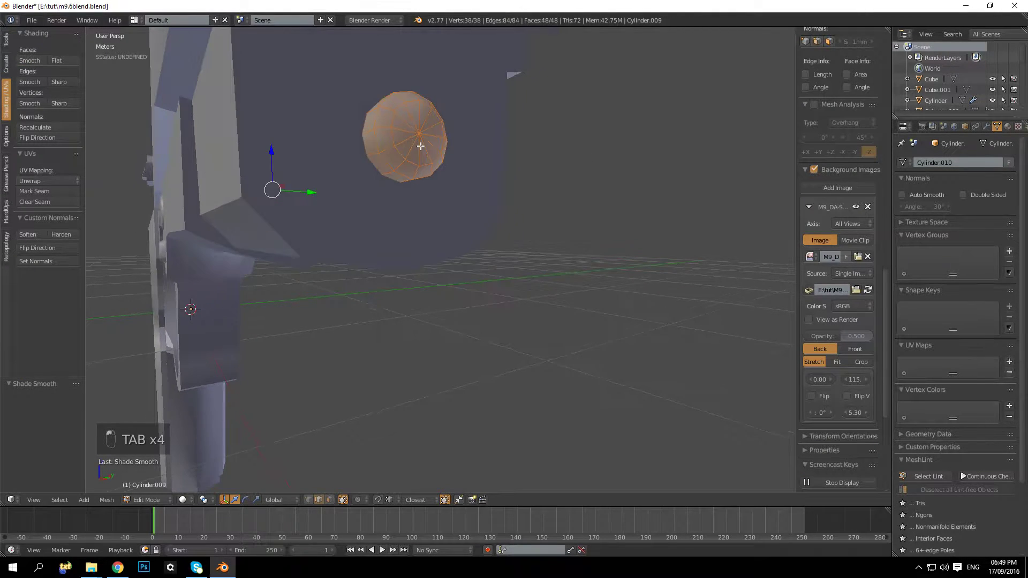
pyautogui.press('Tab')
pyautogui.press('Tab')
# Select the rod's front-end vertices in front wireframe view and move them slightly back along X toward the slide
pyautogui.press('KP_1')
pyautogui.press('KP_5')
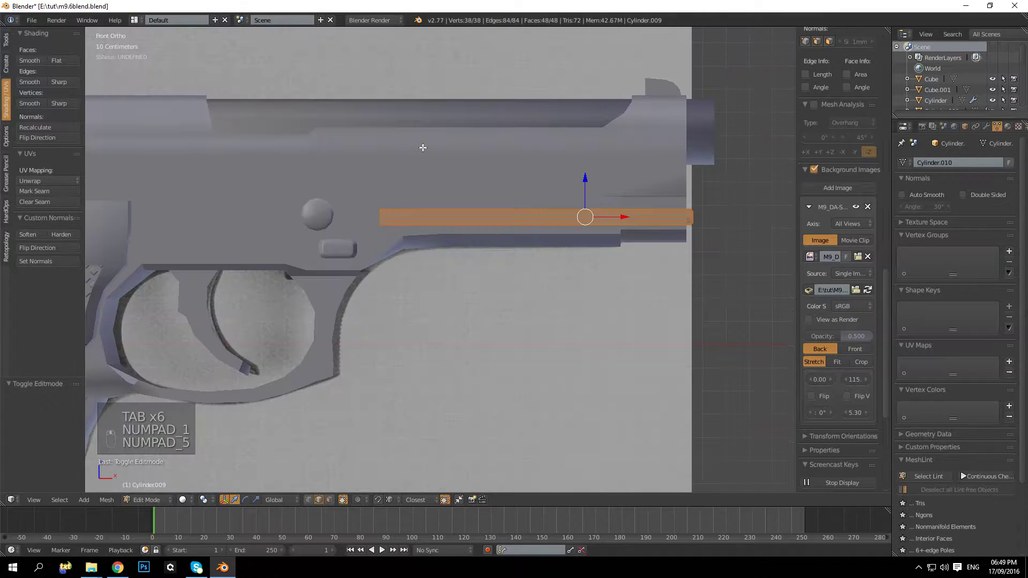
pyautogui.press('z')
pyautogui.scroll(4, 454, 338)
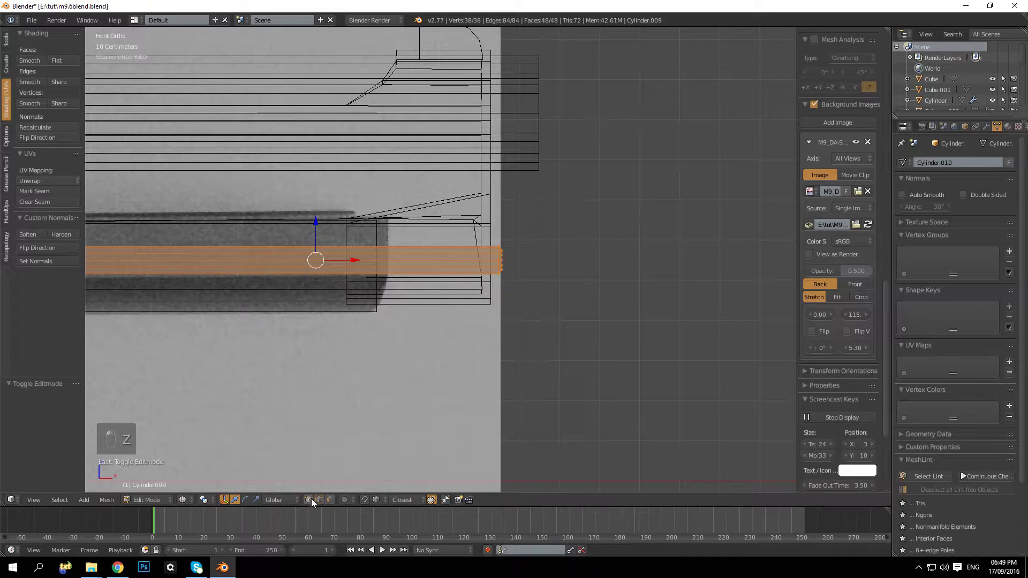
pyautogui.press('a')
pyautogui.press('b')
pyautogui.moveTo(496, 217); pyautogui.dragTo(538, 310)
pyautogui.moveTo(536, 260); pyautogui.dragTo(529, 261)
pyautogui.press('KP_5')
pyautogui.press('z')
pyautogui.press('Tab')
pyautogui.press('a')
pyautogui.press('a')
pyautogui.moveTo(517, 264); pyautogui.dragTo(437, 277, button='middle')
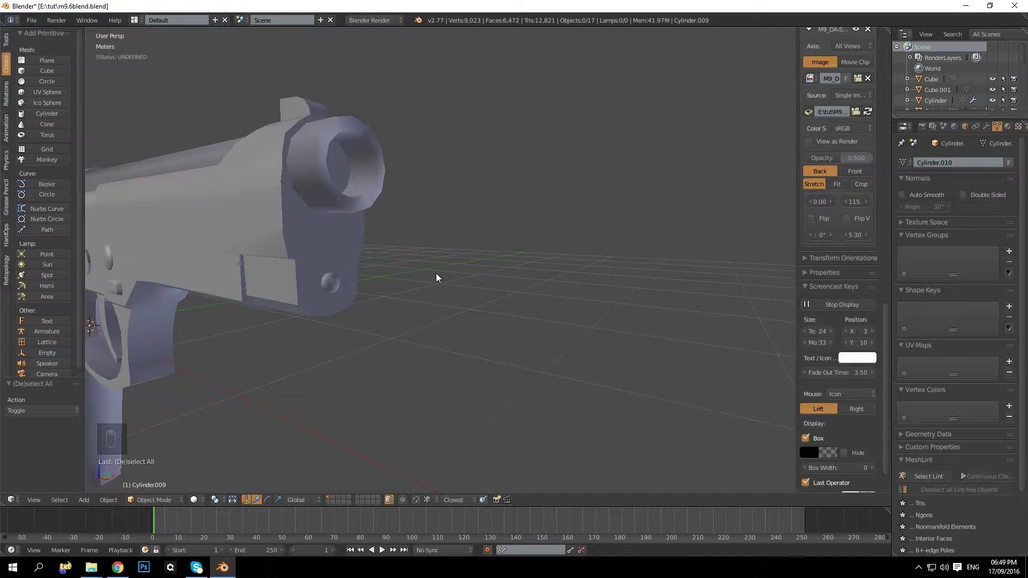
# Flatten the rod's beveled front end along X and move it slightly back toward the slide's front face
pyautogui.press('KP_1')
pyautogui.press('KP_5')
pyautogui.press('Tab')
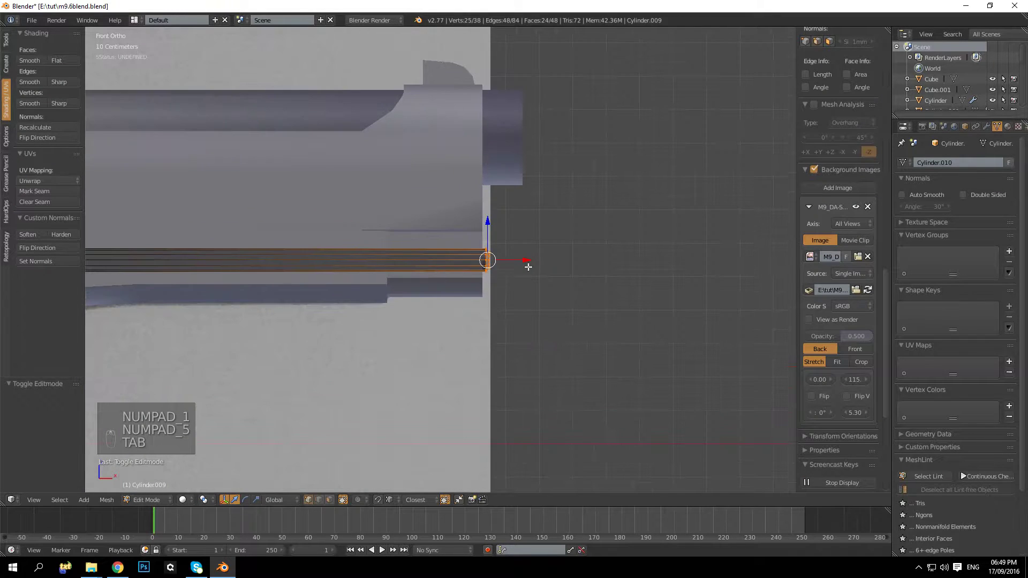
pyautogui.scroll(3, 589, 272)
pyautogui.press('s')
pyautogui.press('x')
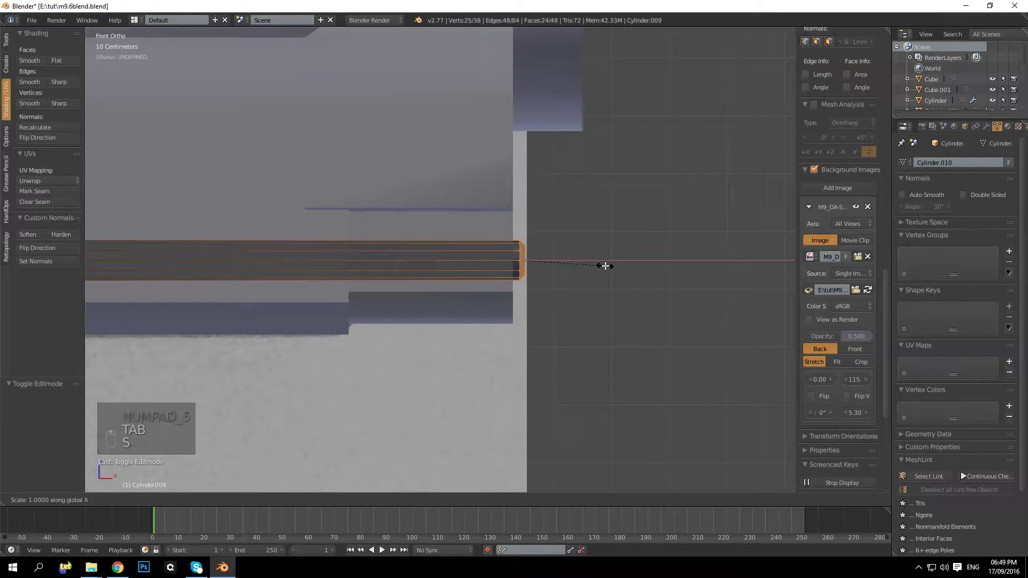
pyautogui.click(578, 264)
pyautogui.moveTo(557, 259); pyautogui.dragTo(552, 260)
pyautogui.press('KP_5')
pyautogui.press('z')
pyautogui.moveTo(555, 256)
pyautogui.mouseDown(button='middle')
pyautogui.moveTo(479, 276)
pyautogui.moveTo(433, 264)
pyautogui.moveTo(421, 232)
pyautogui.moveTo(287, 259)
pyautogui.moveTo(310, 316)
pyautogui.moveTo(354, 271)
pyautogui.mouseUp(button='middle')
pyautogui.press('Tab')
pyautogui.press('a')
pyautogui.press('a')
pyautogui.press('z')
# Apply the Solidify modifier to the barrel cylinder
pyautogui.rightClick(351, 268)
pyautogui.moveTo(197, 247); pyautogui.dragTo(391, 289, button='middle')
pyautogui.press('Tab')
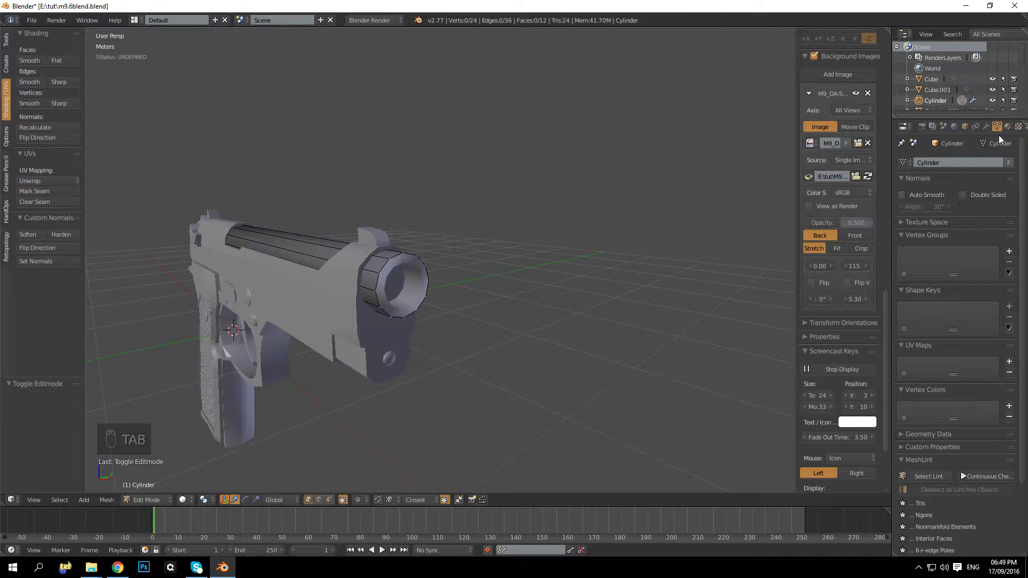
pyautogui.click(986, 127)
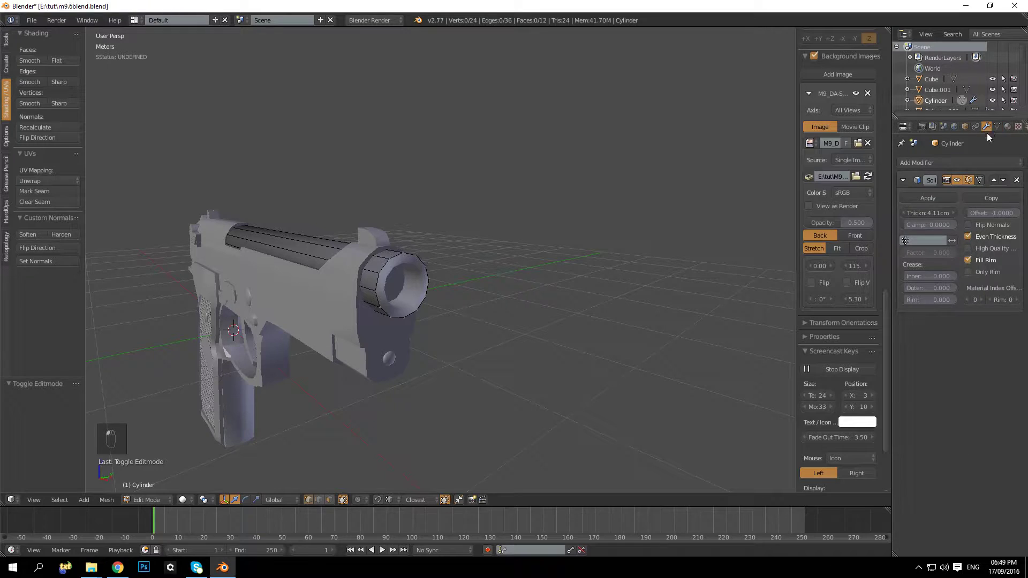
pyautogui.click(931, 197)
pyautogui.press('Tab')
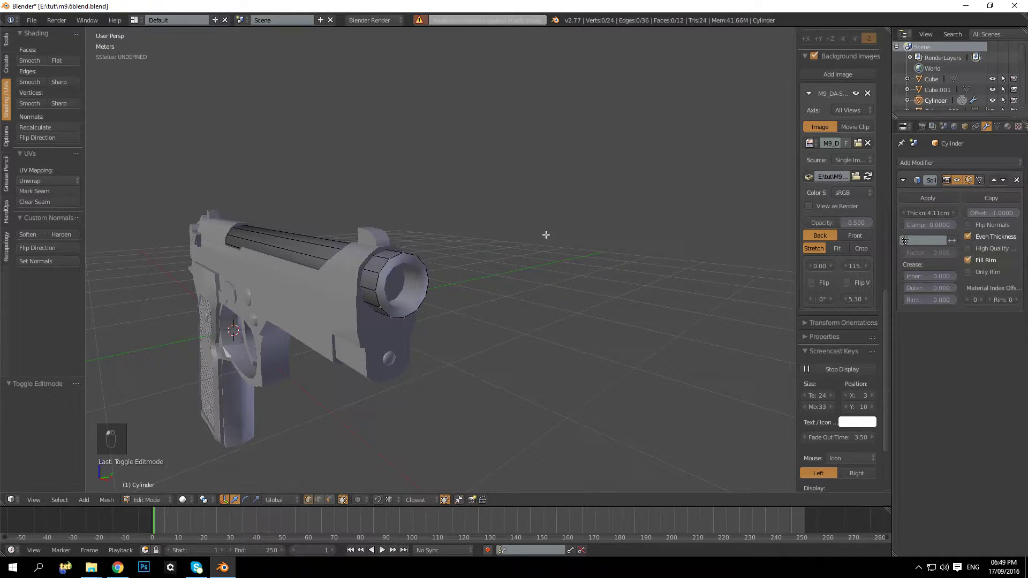
pyautogui.click(932, 197)
pyautogui.press('Tab')
pyautogui.moveTo(419, 272); pyautogui.dragTo(291, 272, button='middle')
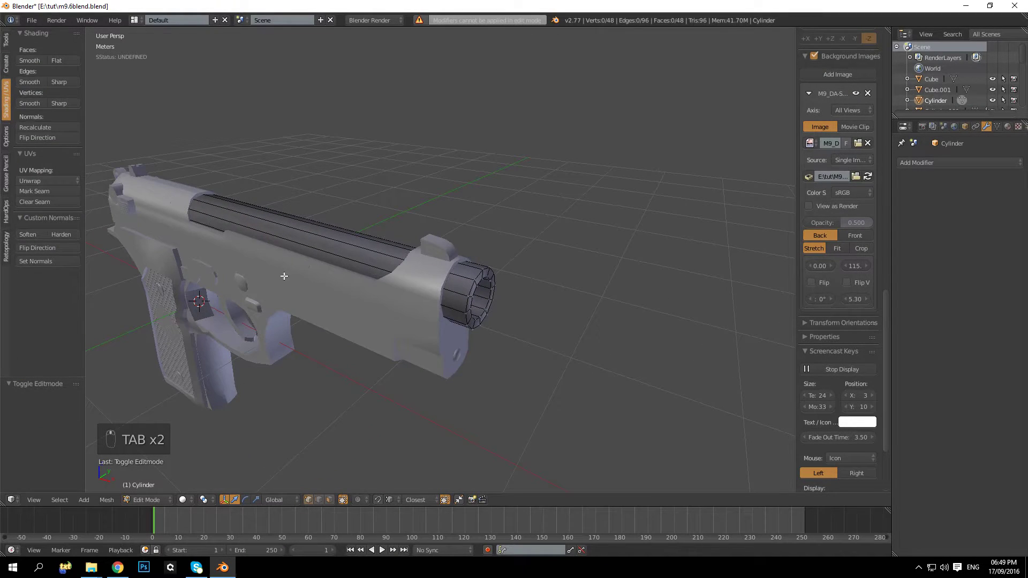
pyautogui.press('Tab')
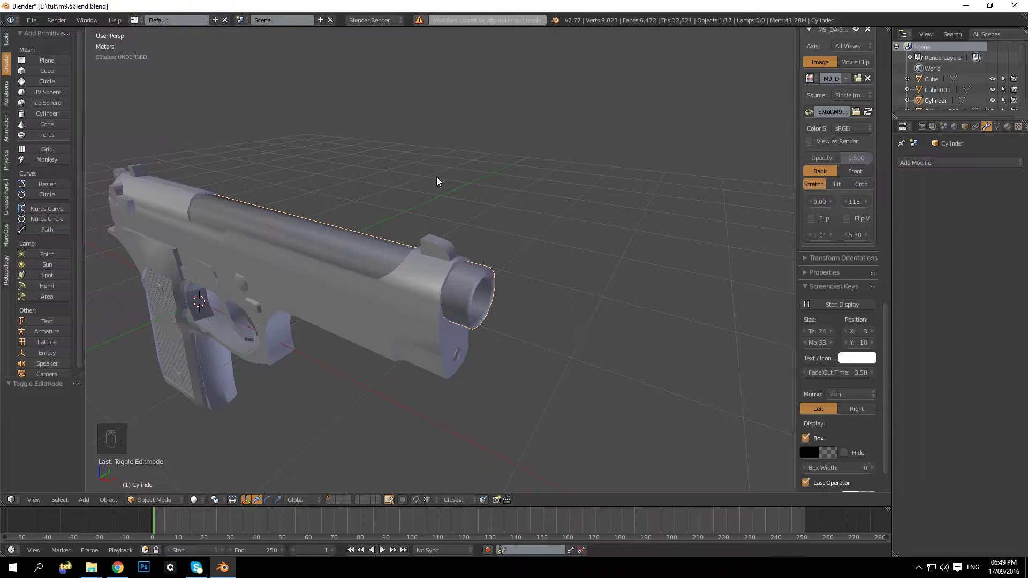
pyautogui.hotkey('alt', 'i')
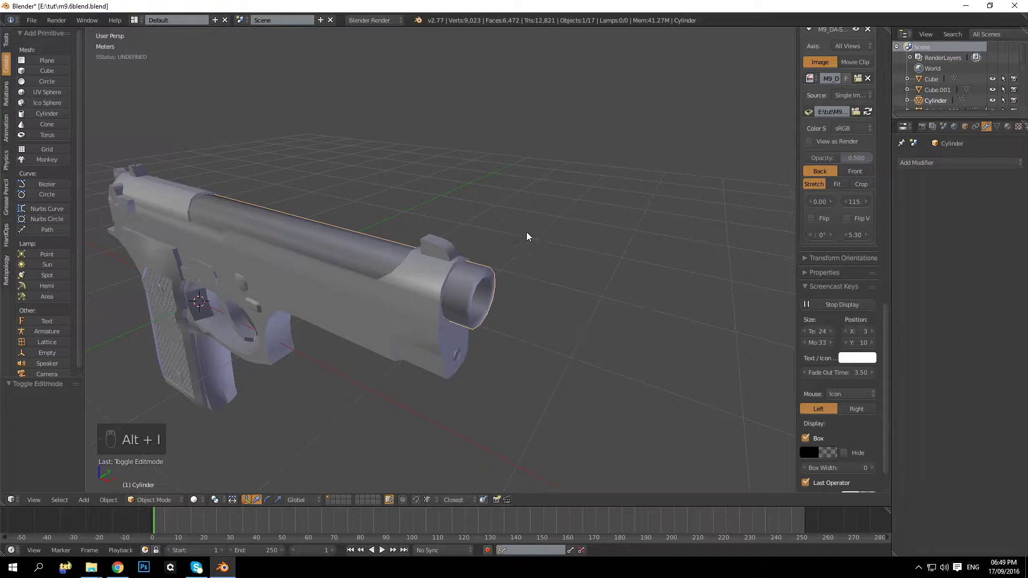
pyautogui.press('a')
pyautogui.press('a')
pyautogui.press('a')
pyautogui.rightClick(345, 250)
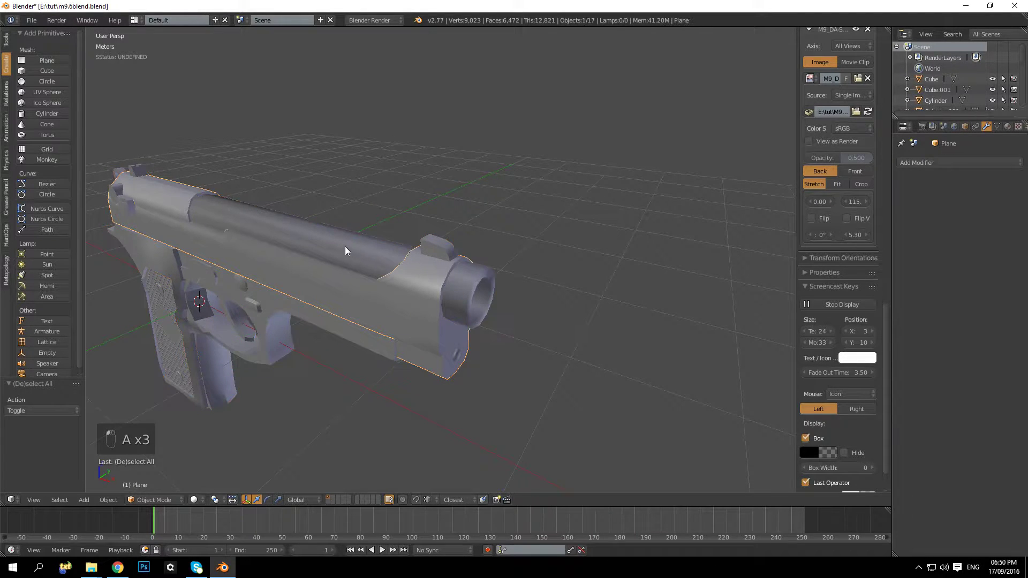
pyautogui.rightClick(369, 242)
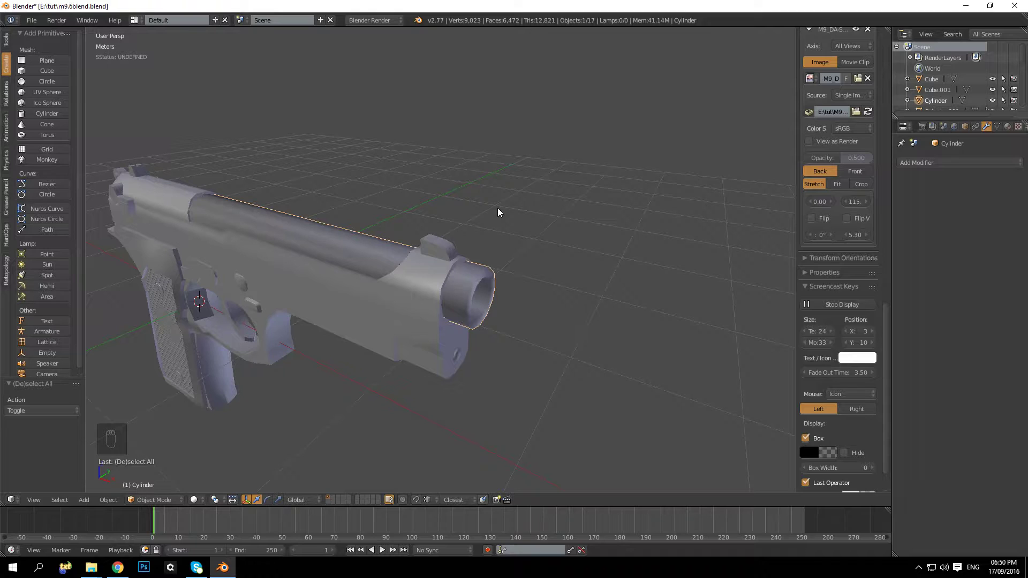
# Hide the pistol's slide, leaving the barrel and the guide rod in view
pyautogui.press('a')
pyautogui.rightClick(334, 281)
pyautogui.press('h')
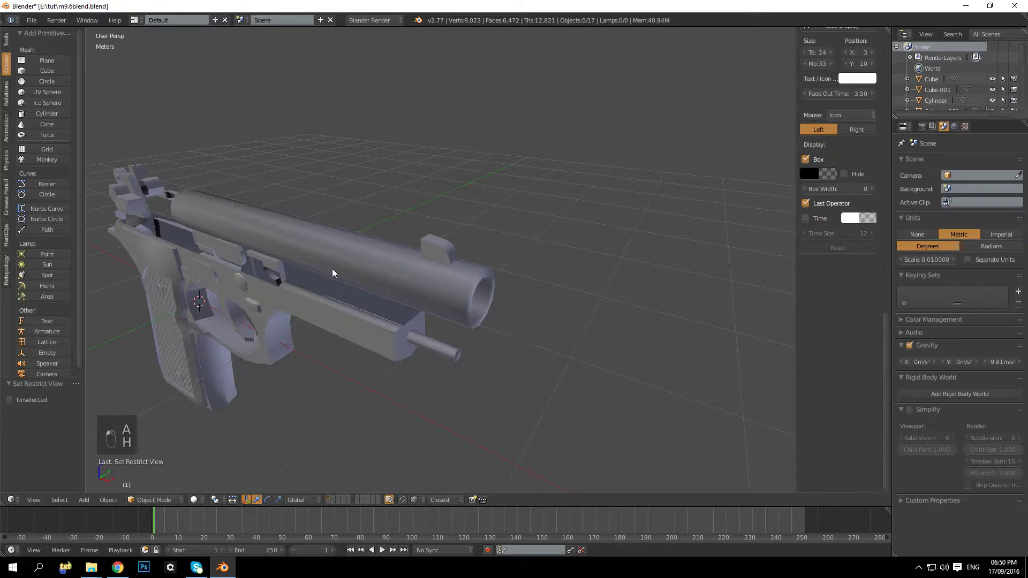
# Hide the sights, the guide rod, the frame and the frame's larger side controls
pyautogui.rightClick(375, 251)
pyautogui.press('h')
pyautogui.press('h')
pyautogui.press('h')
pyautogui.press('h')
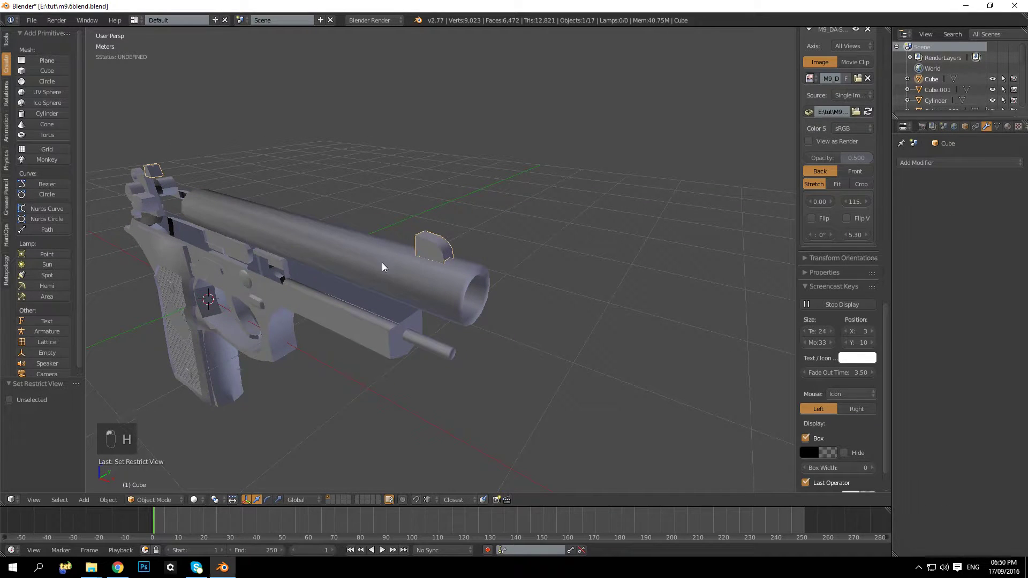
pyautogui.rightClick(258, 272)
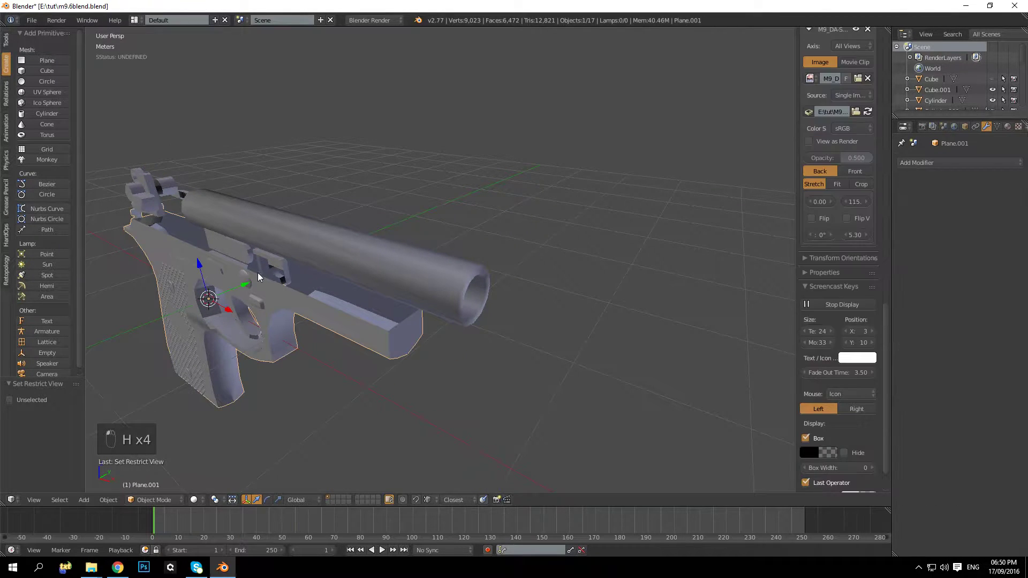
pyautogui.press('h')
pyautogui.press('h')
pyautogui.press('h')
pyautogui.press('h')
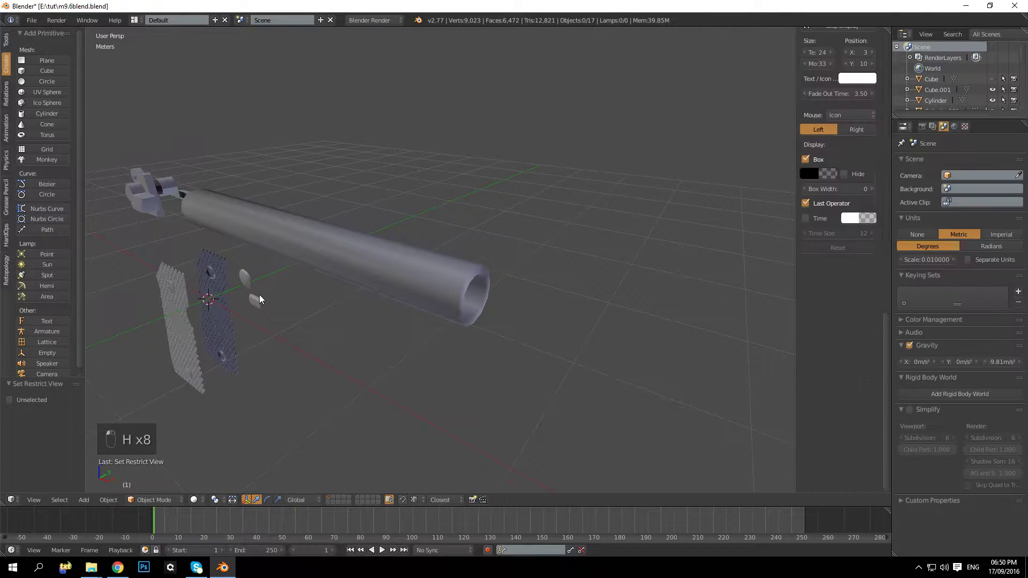
# Hide the two small side buttons, the textured grip surfaces and the grip panels
pyautogui.rightClick(255, 300)
pyautogui.press('h')
pyautogui.rightClick(243, 277)
pyautogui.press('h')
pyautogui.press('h')
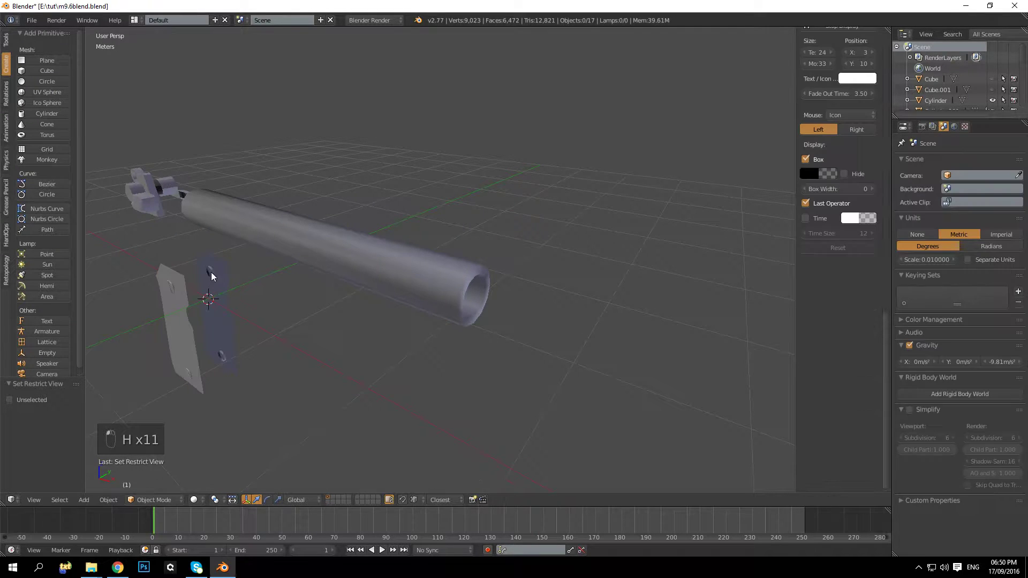
pyautogui.rightClick(210, 272)
pyautogui.press('h')
pyautogui.press('h')
# Hide the hammer and the remaining rear parts so that only the barrel is left in view
pyautogui.rightClick(147, 188)
pyautogui.press('h')
pyautogui.rightClick(143, 185)
pyautogui.press('h')
pyautogui.rightClick(167, 189)
pyautogui.press('h')
# Add a loop cut around the barrel's outer surface and bevel it wide toward both ends
pyautogui.moveTo(168, 189); pyautogui.dragTo(387, 307, button='middle')
pyautogui.press('Tab')
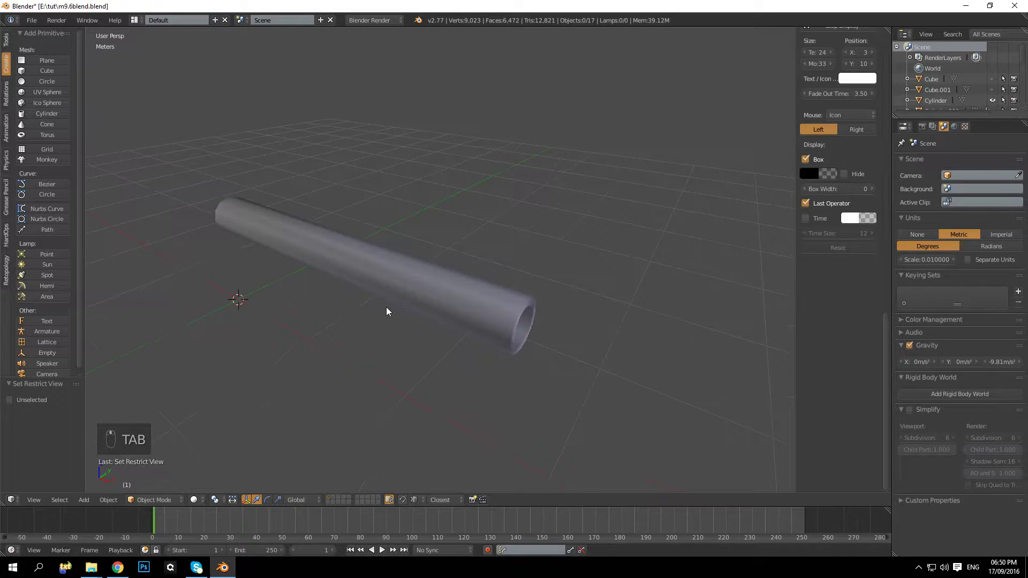
pyautogui.press('Tab')
pyautogui.hotkey('ctrl', 'r')
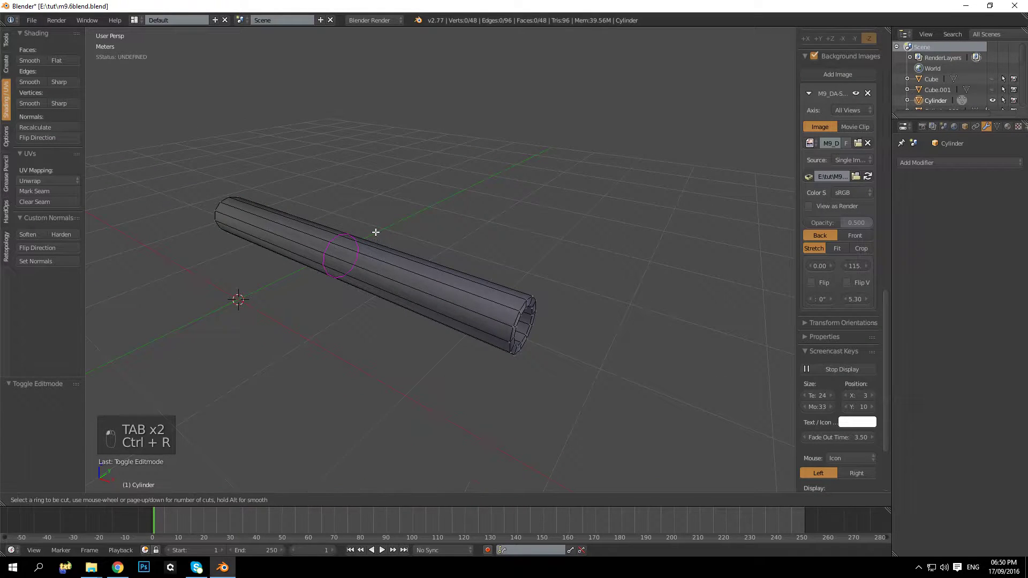
pyautogui.click(381, 244)
pyautogui.rightClick(381, 244)
pyautogui.hotkey('ctrl', 'b')
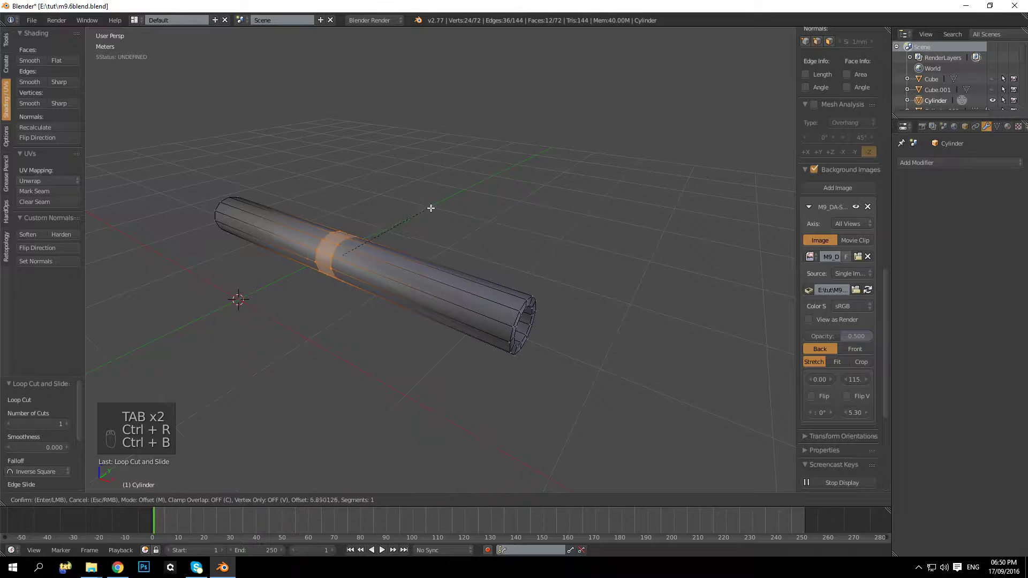
pyautogui.click(621, 205)
pyautogui.press('a')
pyautogui.press('Tab')
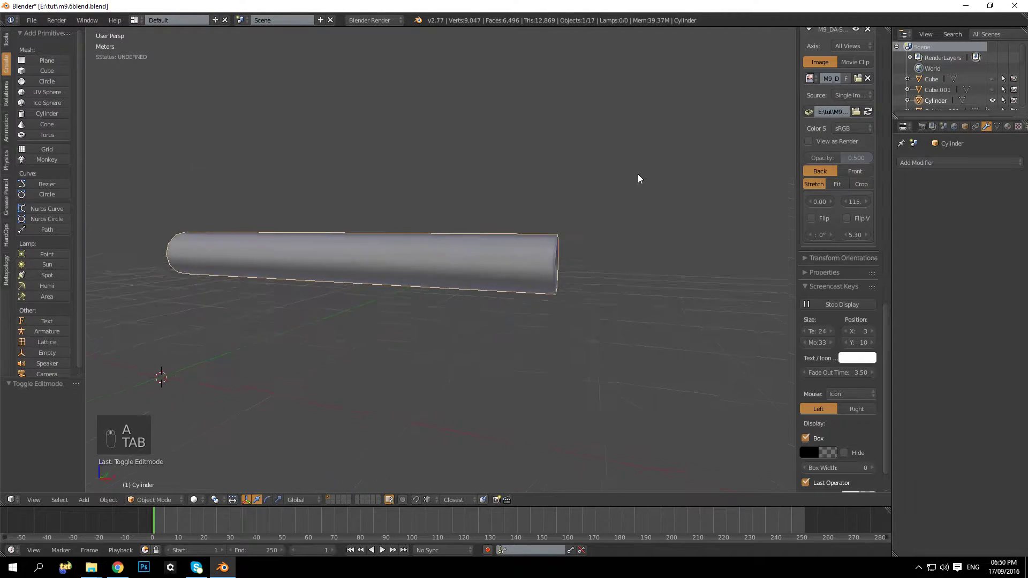
# Add a loop cut around the inside of the barrel's bore and bevel it wide toward both ends
pyautogui.moveTo(637, 179); pyautogui.dragTo(379, 257, button='middle')
pyautogui.press('Tab')
pyautogui.hotkey('ctrl', 'r')
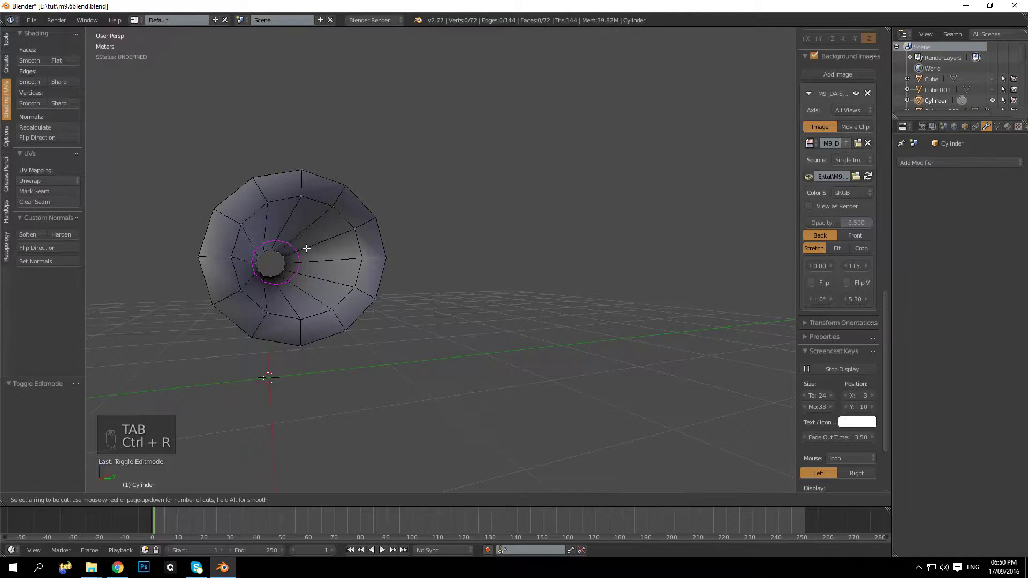
pyautogui.click(312, 250)
pyautogui.rightClick(313, 250)
pyautogui.hotkey('ctrl', 'b')
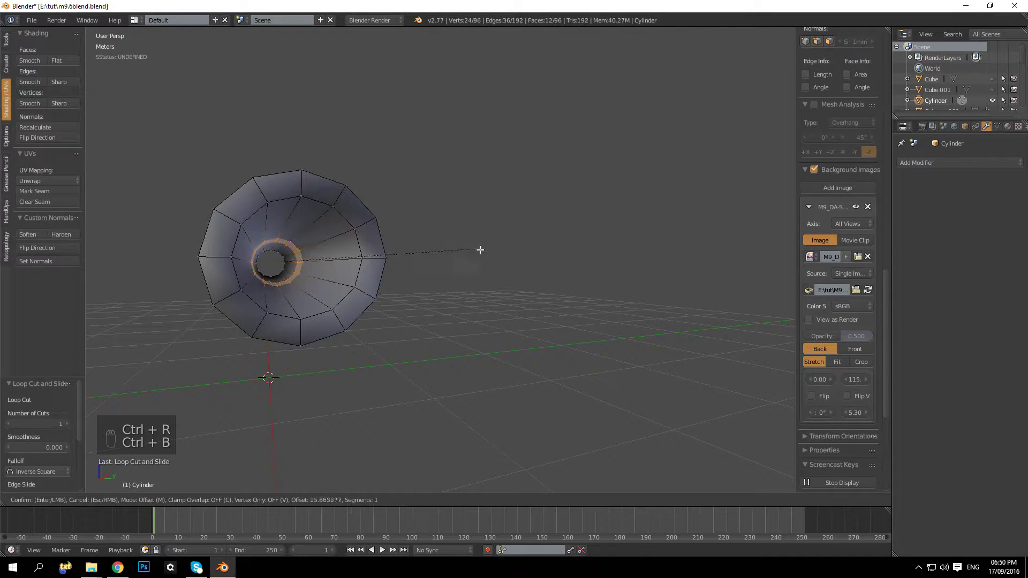
pyautogui.click(657, 287)
pyautogui.press('Tab')
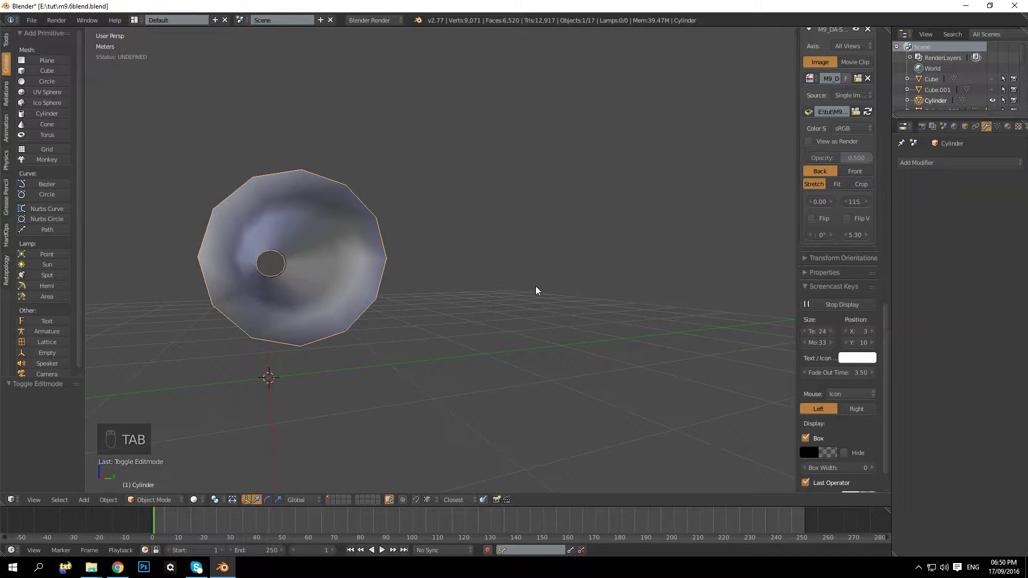
# Unhide all the pistol parts and reopen the barrel's mesh for editing
pyautogui.hotkey('alt', 'h')
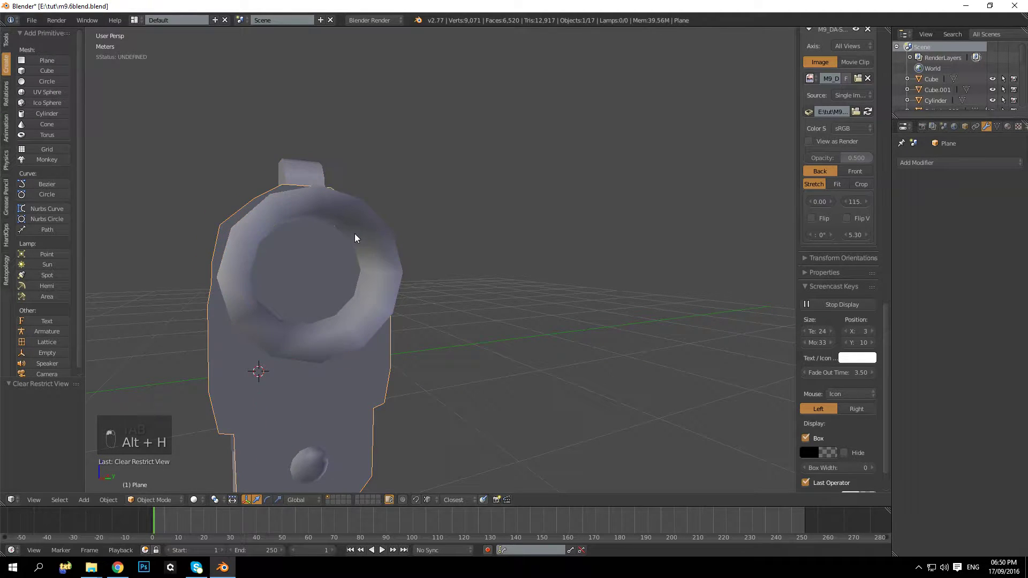
pyautogui.press('Tab')
pyautogui.press('Tab')
pyautogui.scroll(2, 355, 234)
pyautogui.rightClick(352, 234)
pyautogui.press('Tab')
pyautogui.moveTo(342, 232); pyautogui.dragTo(392, 235, button='middle')
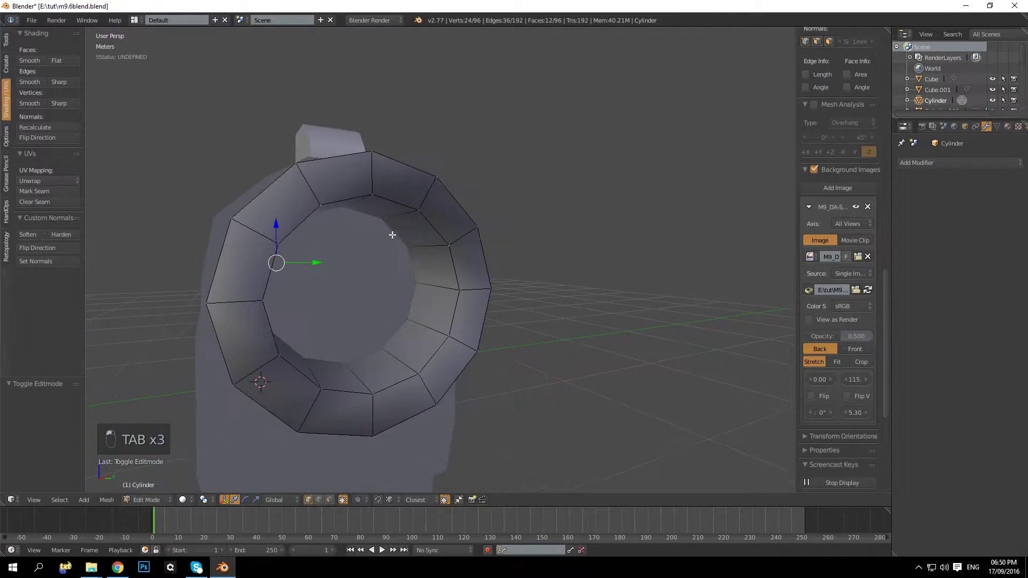
# Select the bore's front inner loop in front wireframe view and move it along X toward the muzzle
pyautogui.scroll(8, 393, 235)
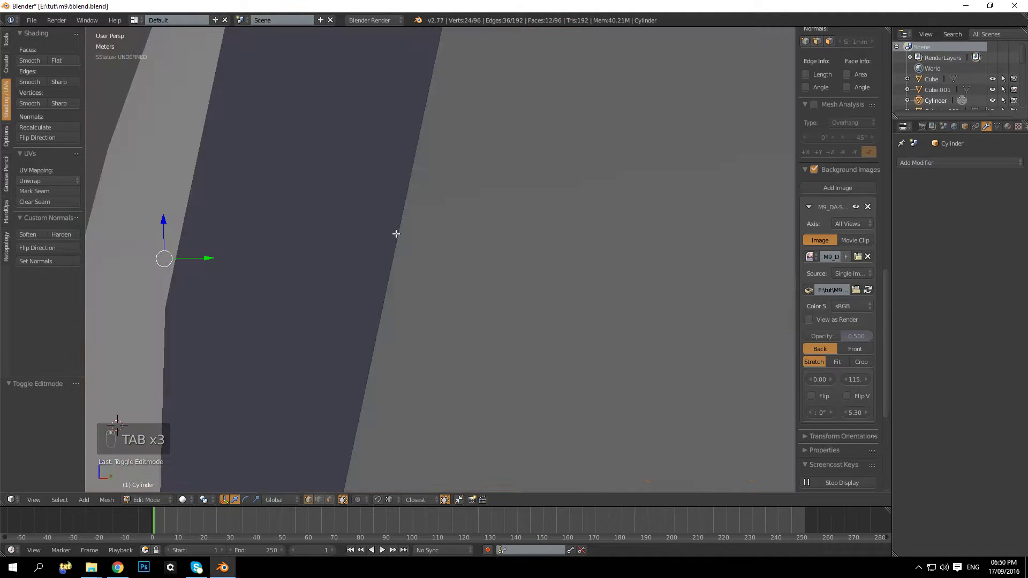
pyautogui.press('KP_1')
pyautogui.press('KP_5')
pyautogui.press('z')
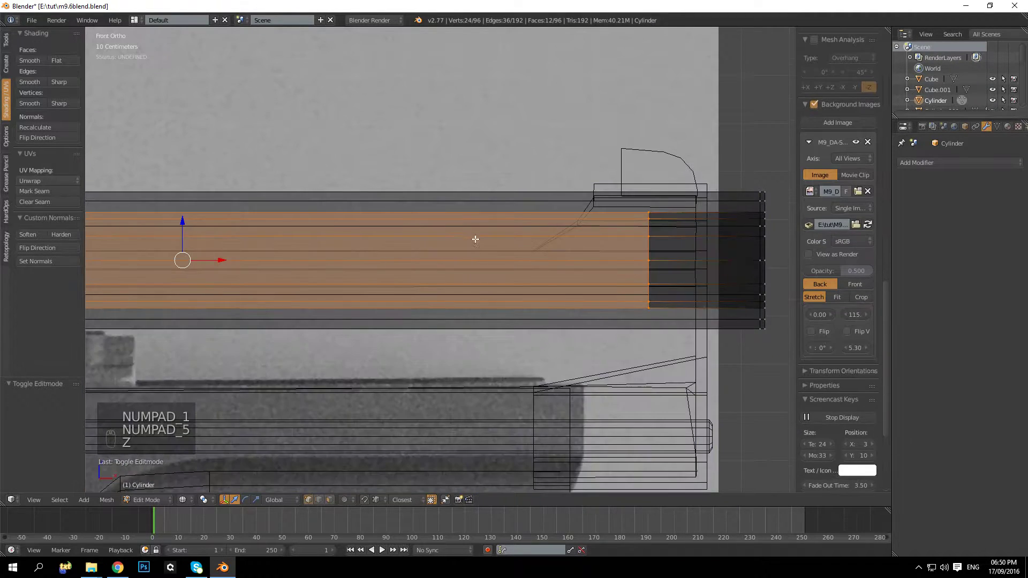
pyautogui.scroll(-2, 482, 241)
pyautogui.scroll(-3, 490, 244)
pyautogui.scroll(-2, 595, 270)
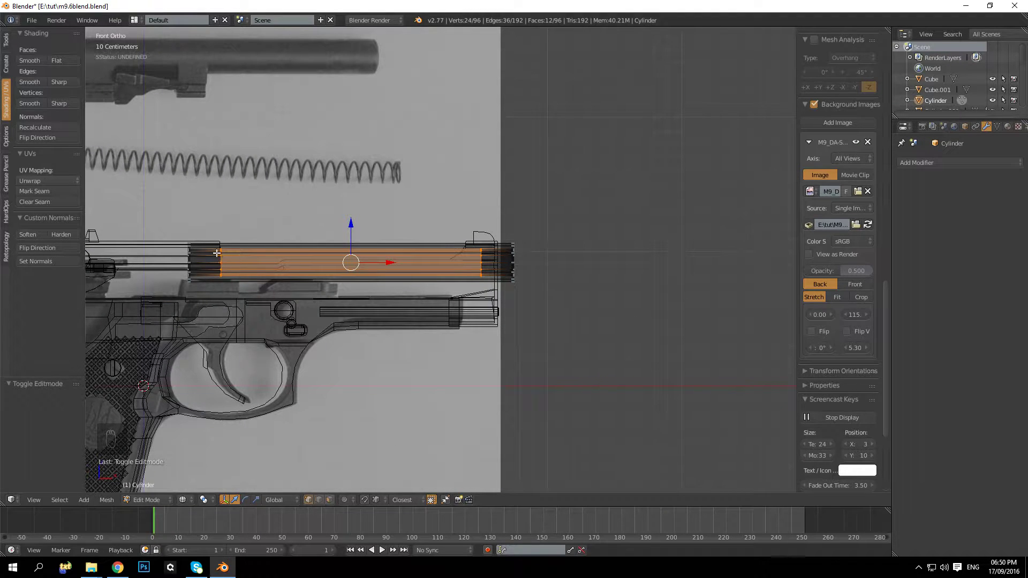
pyautogui.press('a')
pyautogui.keyDown('shift'); pyautogui.moveTo(422, 220); pyautogui.dragTo(352, 273, button='middle'); pyautogui.keyUp('shift')
pyautogui.press('b')
pyautogui.moveTo(411, 241); pyautogui.dragTo(442, 299)
pyautogui.press('KP_5')
pyautogui.press('z')
pyautogui.moveTo(440, 271); pyautogui.dragTo(337, 311, button='middle')
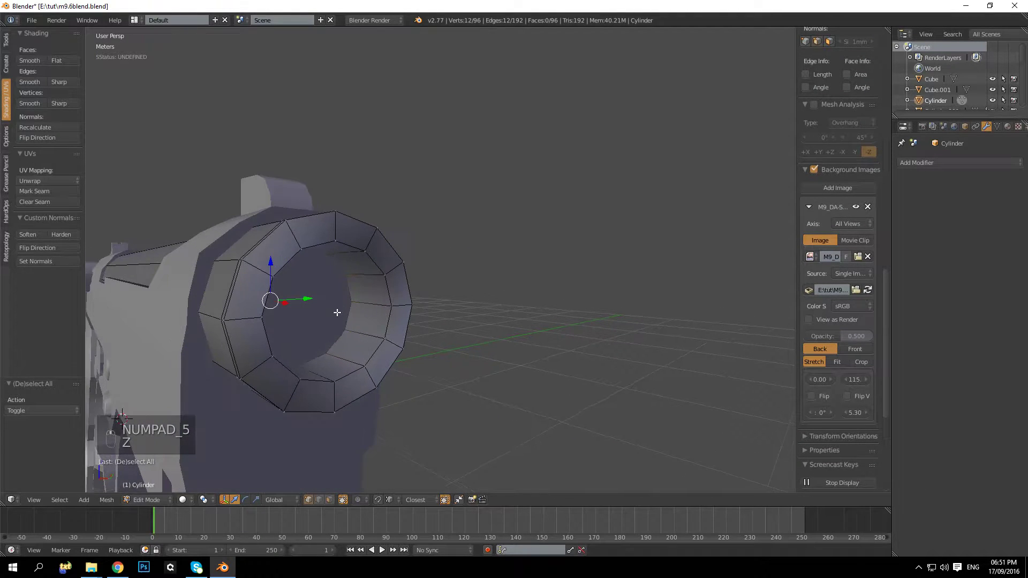
pyautogui.moveTo(286, 306); pyautogui.dragTo(323, 320)
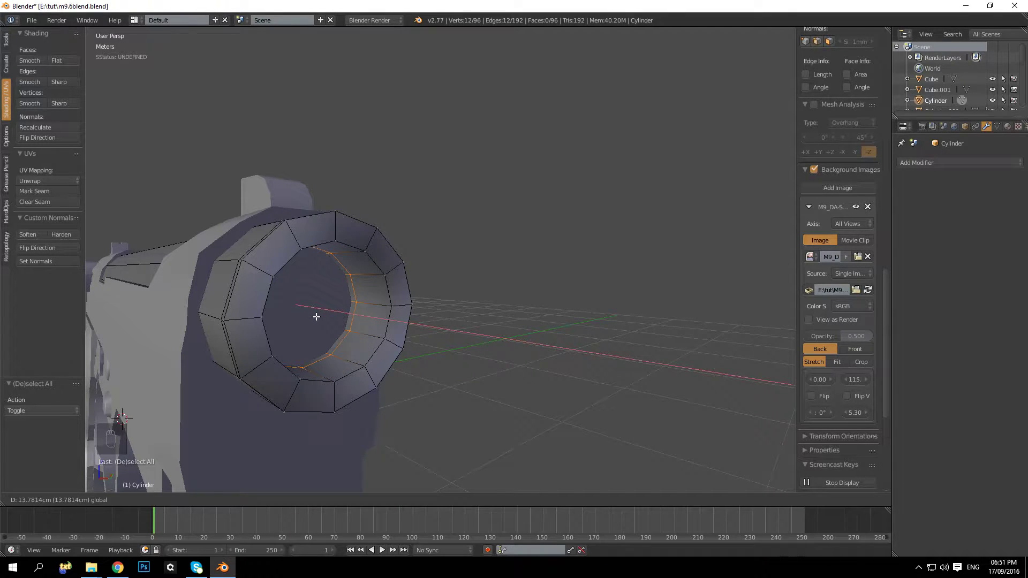
pyautogui.moveTo(316, 317); pyautogui.dragTo(321, 313)
pyautogui.press('a')
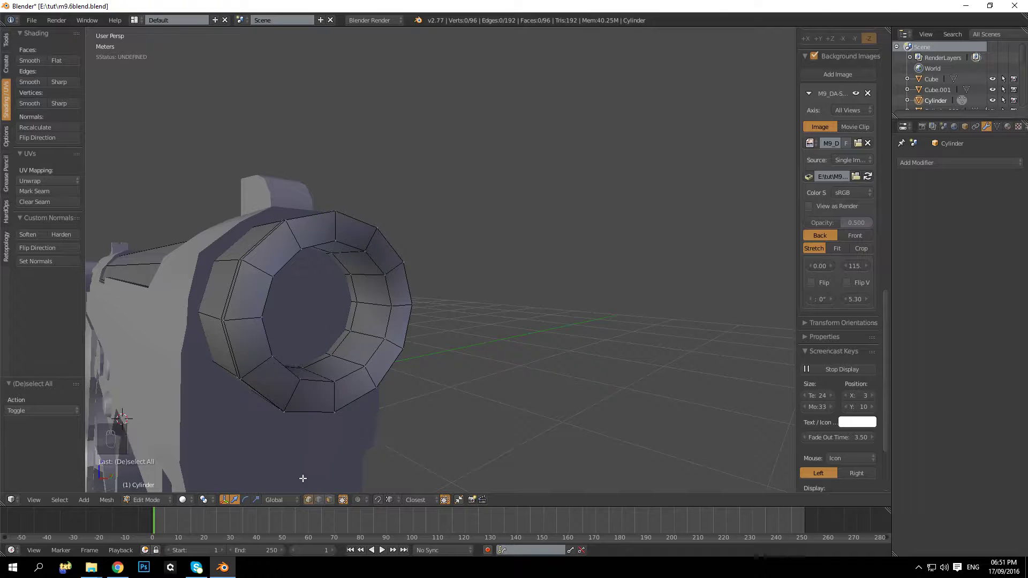
# Select the ring of long bore faces between the two inner loops and delete those faces
pyautogui.click(328, 499)
pyautogui.keyDown('alt'); pyautogui.rightClick(335, 331); pyautogui.keyUp('alt')
pyautogui.moveTo(336, 324); pyautogui.dragTo(256, 285, button='middle')
pyautogui.press('z')
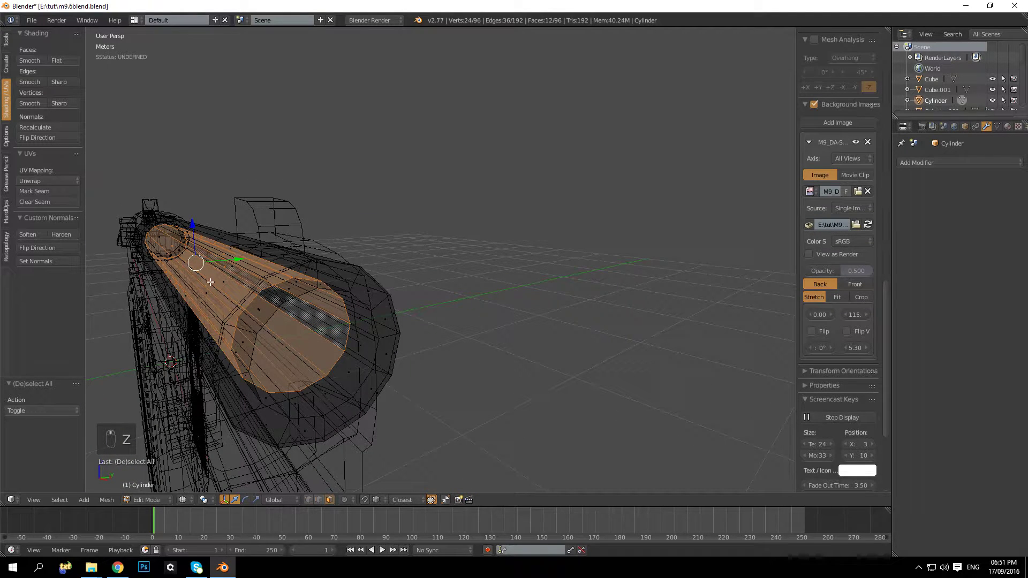
pyautogui.press('Delete')
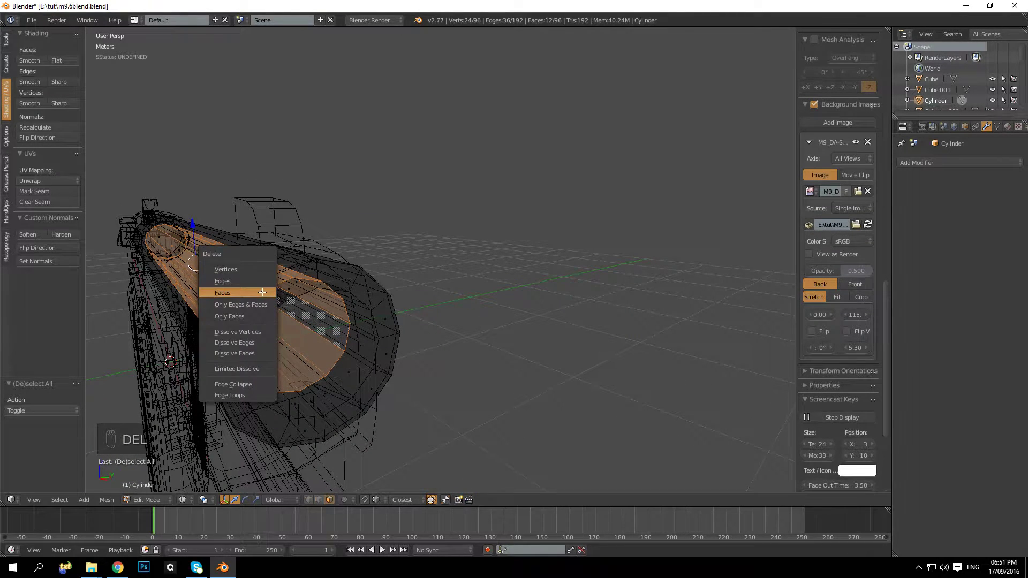
pyautogui.click(263, 293)
pyautogui.press('z')
pyautogui.moveTo(297, 304); pyautogui.dragTo(310, 294, button='middle')
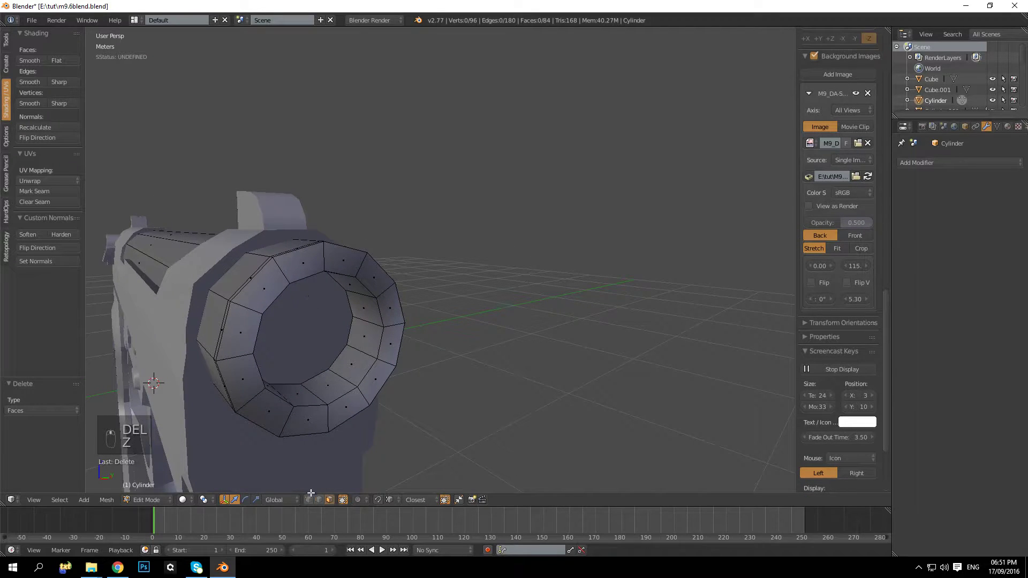
# Close the open inner edge loop behind the muzzle with Grid Fill
pyautogui.moveTo(319, 385); pyautogui.dragTo(301, 350, button='middle')
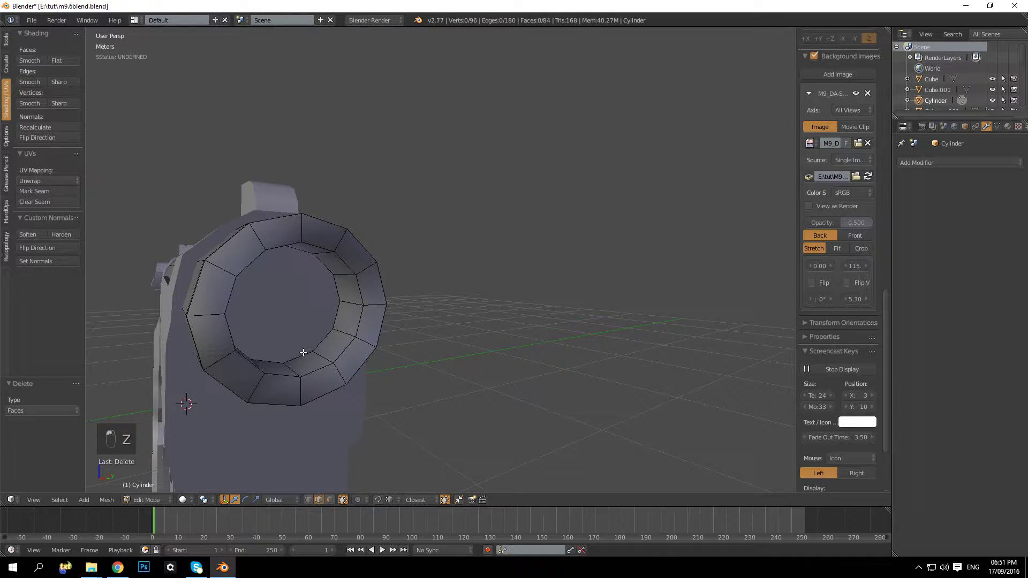
pyautogui.keyDown('alt'); pyautogui.rightClick(308, 347); pyautogui.keyUp('alt')
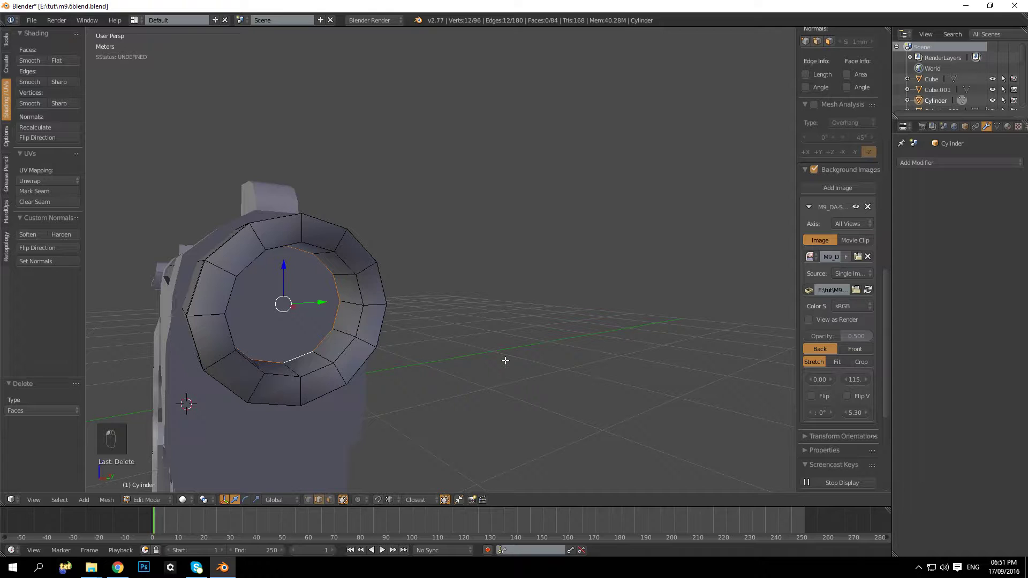
pyautogui.hotkey('ctrl', 'f')
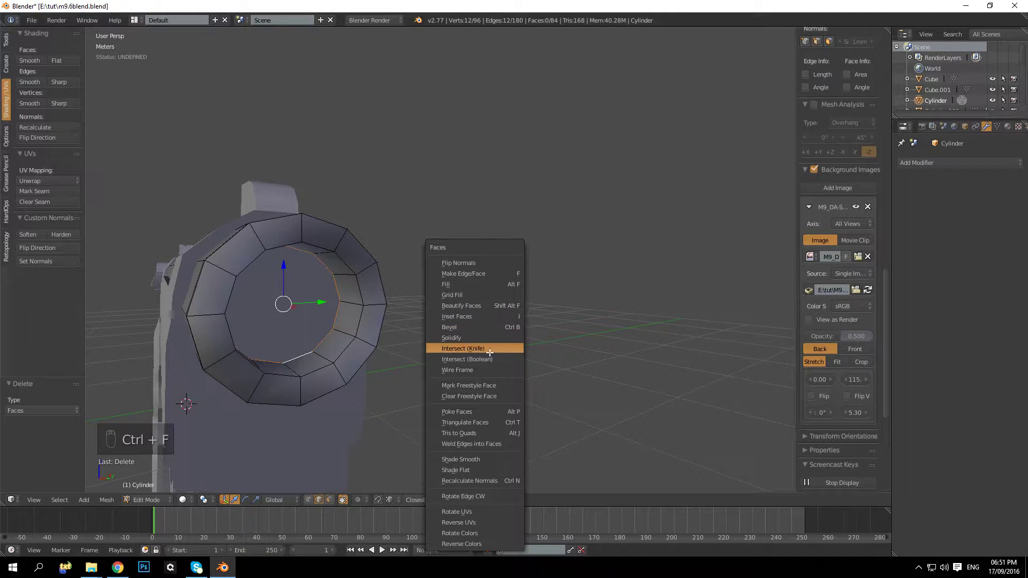
pyautogui.click(469, 295)
pyautogui.press('a')
pyautogui.moveTo(469, 294); pyautogui.dragTo(374, 304, button='middle')
pyautogui.press('Tab')
pyautogui.press('Tab')
pyautogui.press('Tab')
pyautogui.scroll(-5, 374, 304)
# Hide the slide to expose the barrel and its rear opening
pyautogui.moveTo(326, 333); pyautogui.dragTo(265, 287, button='middle')
pyautogui.rightClick(261, 285)
pyautogui.press('Tab')
pyautogui.press('Tab')
pyautogui.press('h')
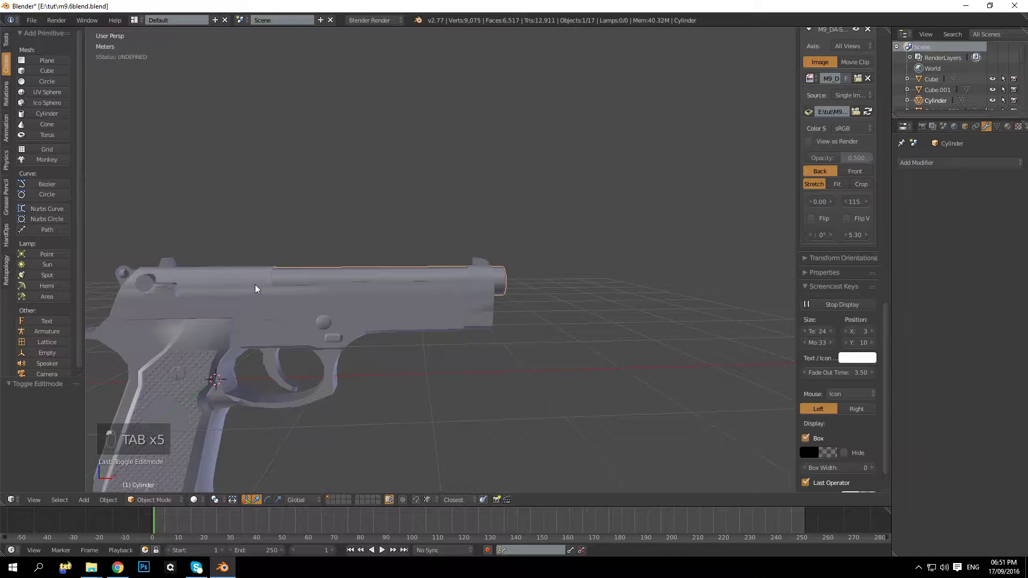
pyautogui.moveTo(254, 284); pyautogui.dragTo(274, 284, button='middle')
pyautogui.hotkey('ctrl', 'z')
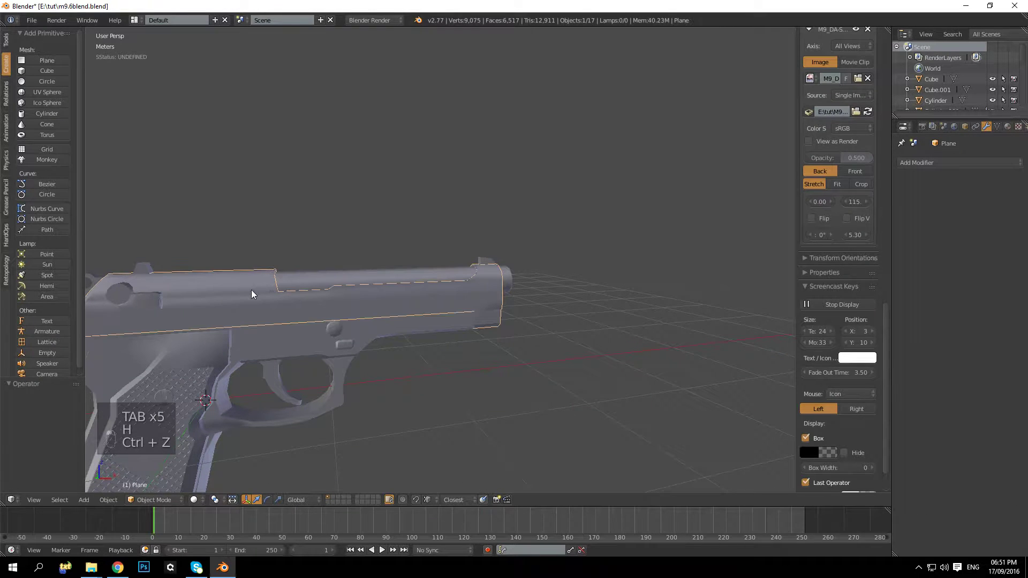
pyautogui.press('h')
pyautogui.moveTo(252, 289); pyautogui.dragTo(498, 297, button='middle')
# Close the open inner edge loop at the barrel's rear end with Grid Fill
pyautogui.rightClick(275, 290)
pyautogui.press('Tab')
pyautogui.scroll(5, 498, 297)
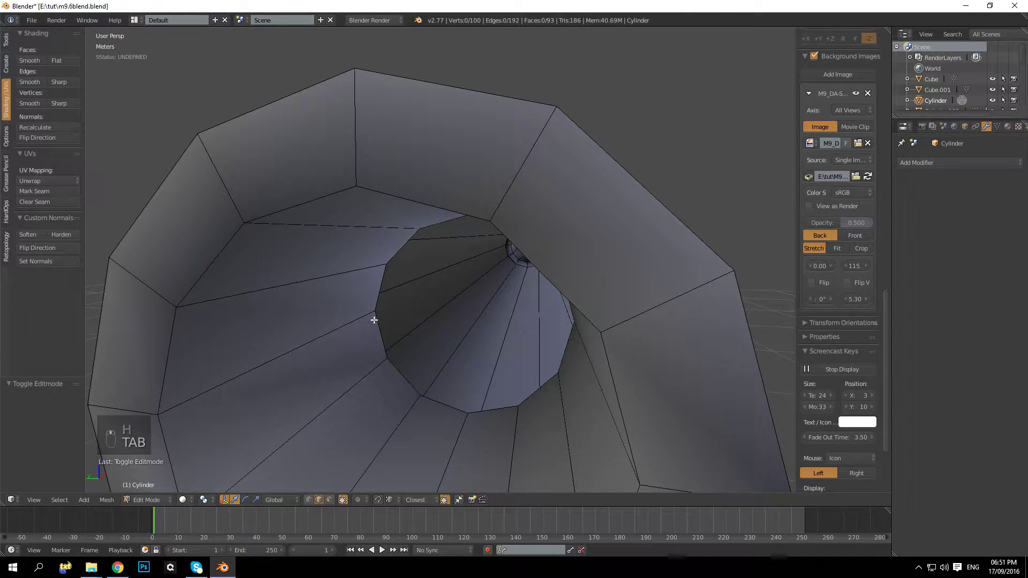
pyautogui.keyDown('alt'); pyautogui.rightClick(370, 297); pyautogui.keyUp('alt')
pyautogui.hotkey('ctrl', 'f')
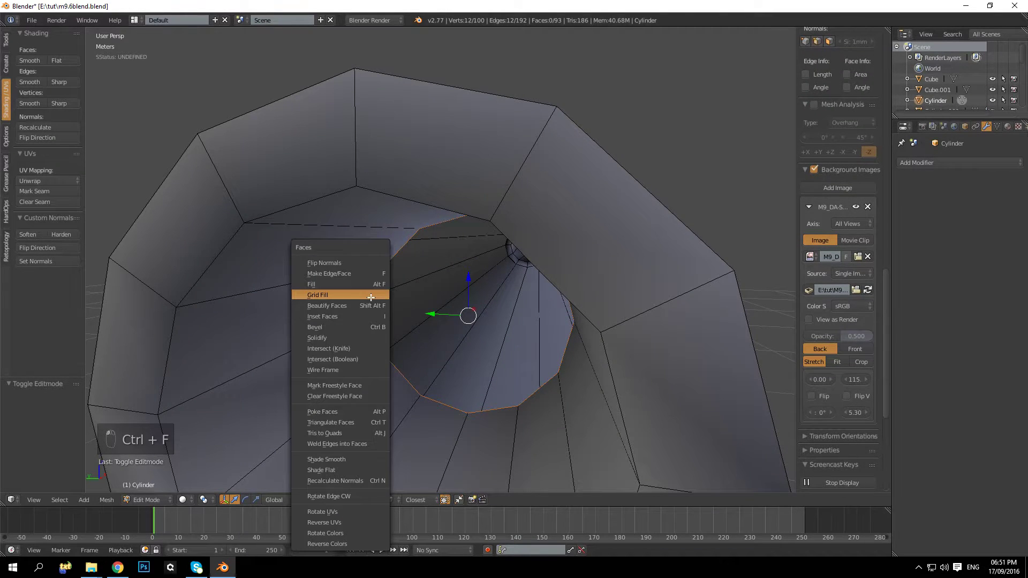
pyautogui.click(371, 297)
pyautogui.moveTo(370, 297); pyautogui.dragTo(423, 284, button='middle')
pyautogui.press('Tab')
# Unhide all the pistol parts and return to editing the barrel mesh at the muzzle
pyautogui.hotkey('alt', 'h')
pyautogui.press('Tab')
pyautogui.press('Tab')
pyautogui.scroll(3, 428, 297)
pyautogui.scroll(-4, 446, 285)
pyautogui.press('Tab')
pyautogui.scroll(3, 428, 285)
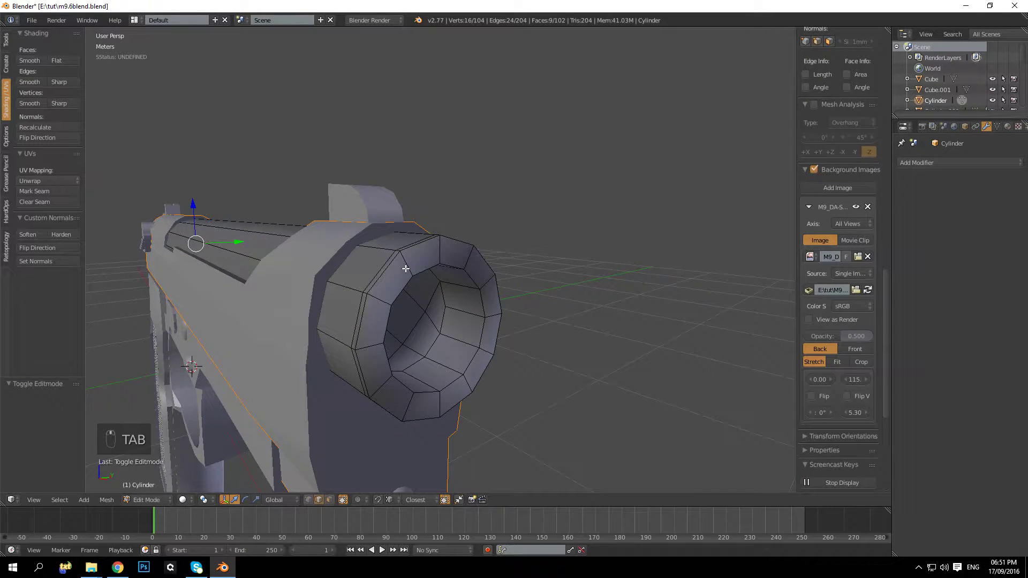
# Add a loop cut around the muzzle's front rim and bevel it close to the rim's inner and outer edges
pyautogui.hotkey('ctrl', 'r')
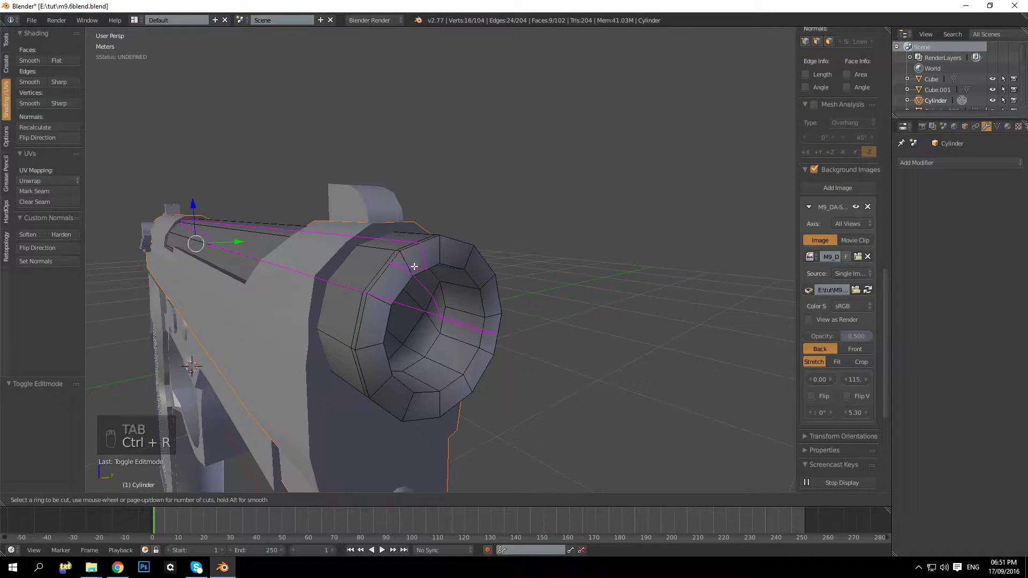
pyautogui.click(410, 270)
pyautogui.rightClick(409, 270)
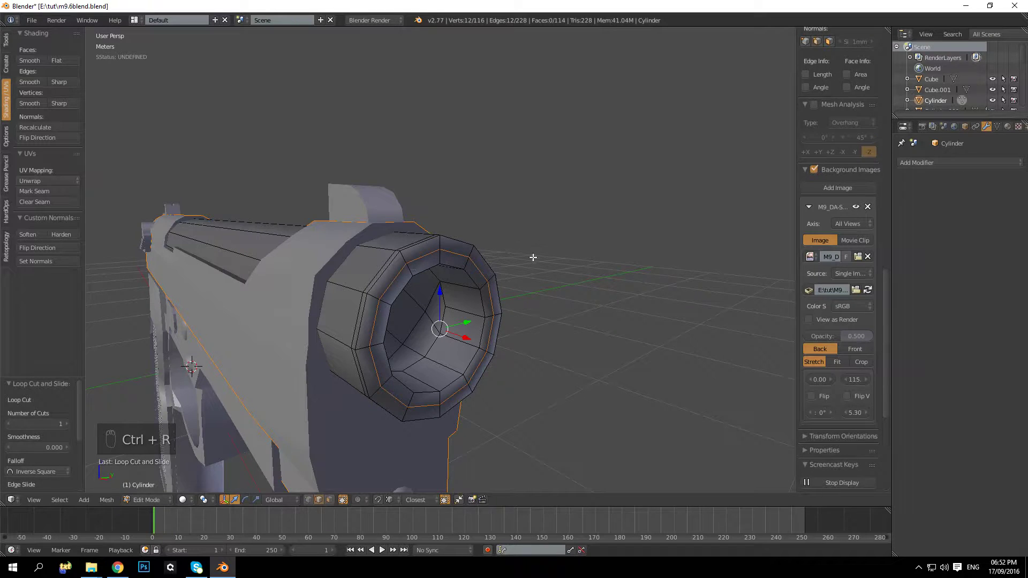
pyautogui.hotkey('ctrl', 'b')
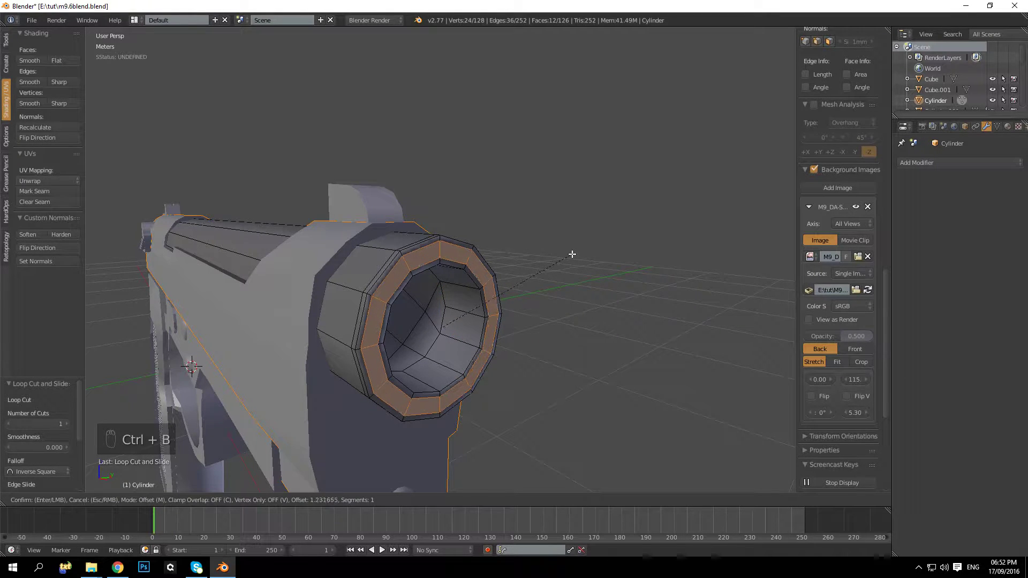
pyautogui.click(569, 255)
pyautogui.press('Tab')
pyautogui.moveTo(571, 254); pyautogui.dragTo(535, 251, button='middle')
# Add a loop cut around the bore's inner wall and slide it close to the filled inner end
pyautogui.scroll(5, 452, 267)
pyautogui.press('Tab')
pyautogui.press('a')
pyautogui.press('a')
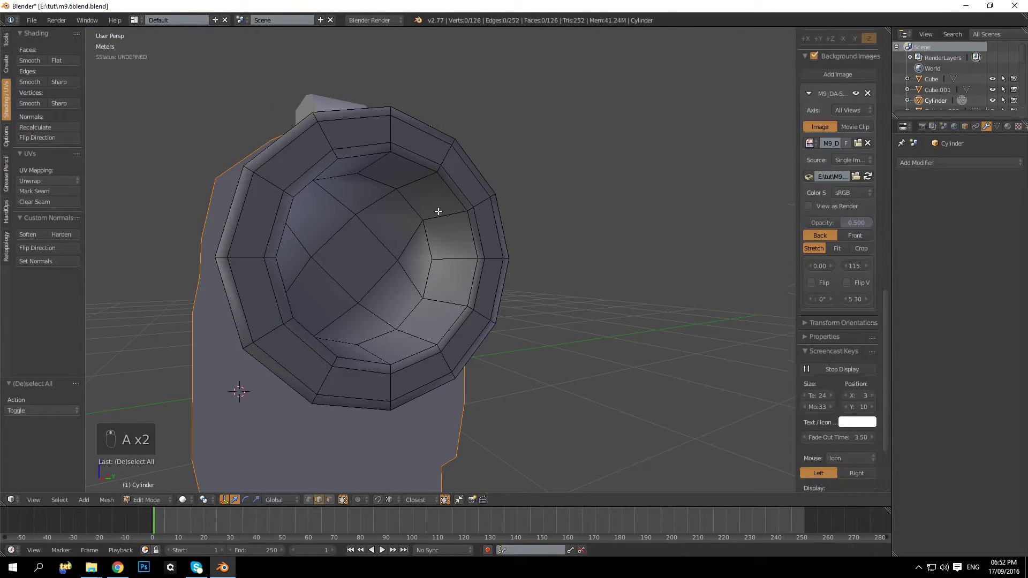
pyautogui.hotkey('ctrl', 'r')
pyautogui.click(434, 215)
pyautogui.click(422, 216)
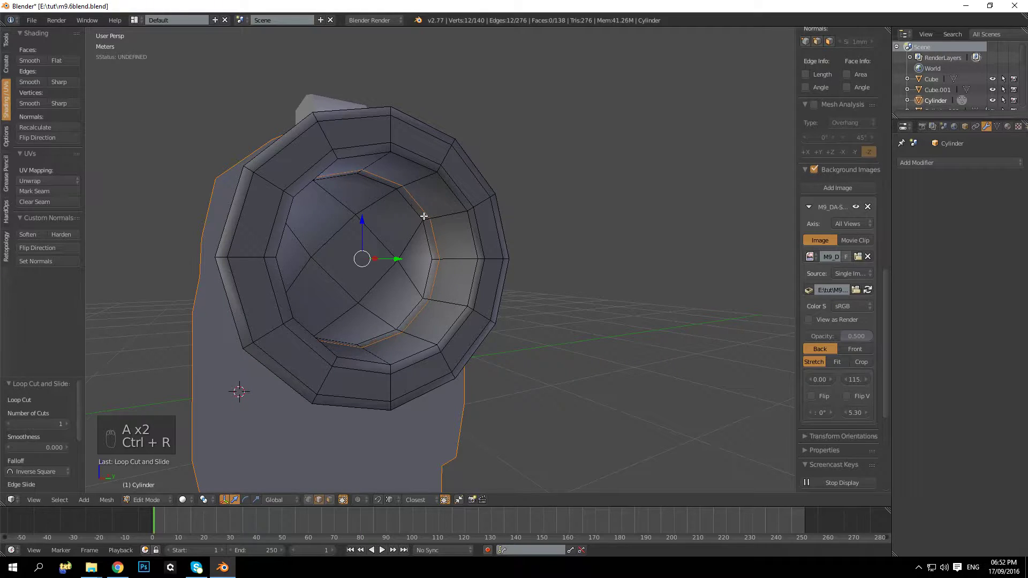
# Dissolve the last loop cut in the muzzle bore and replace it with one bevelled close to both ends of the inner wall
pyautogui.hotkey('ctrl', 'x')
pyautogui.hotkey('ctrl', 'r')
pyautogui.click(432, 217)
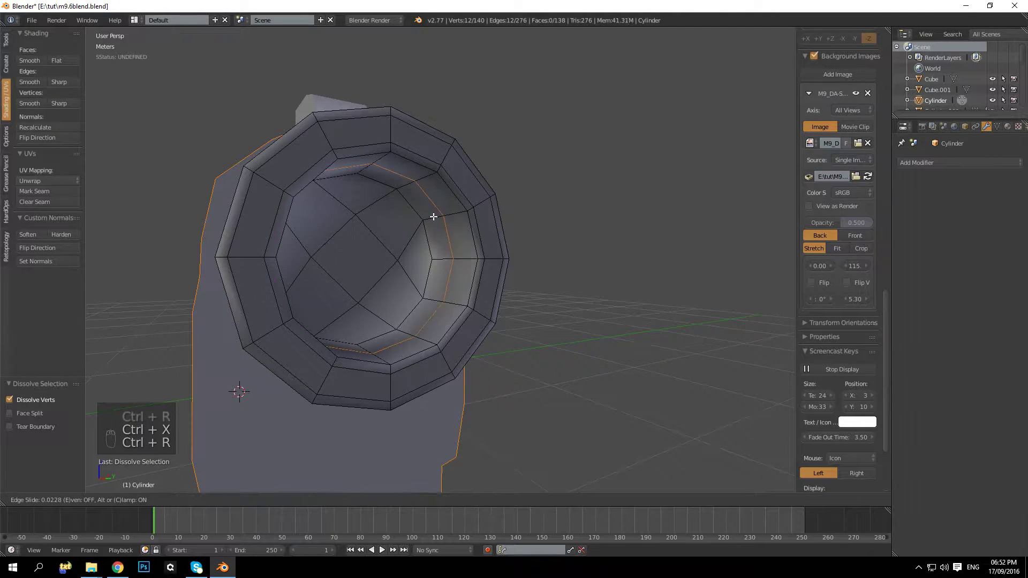
pyautogui.click(439, 217)
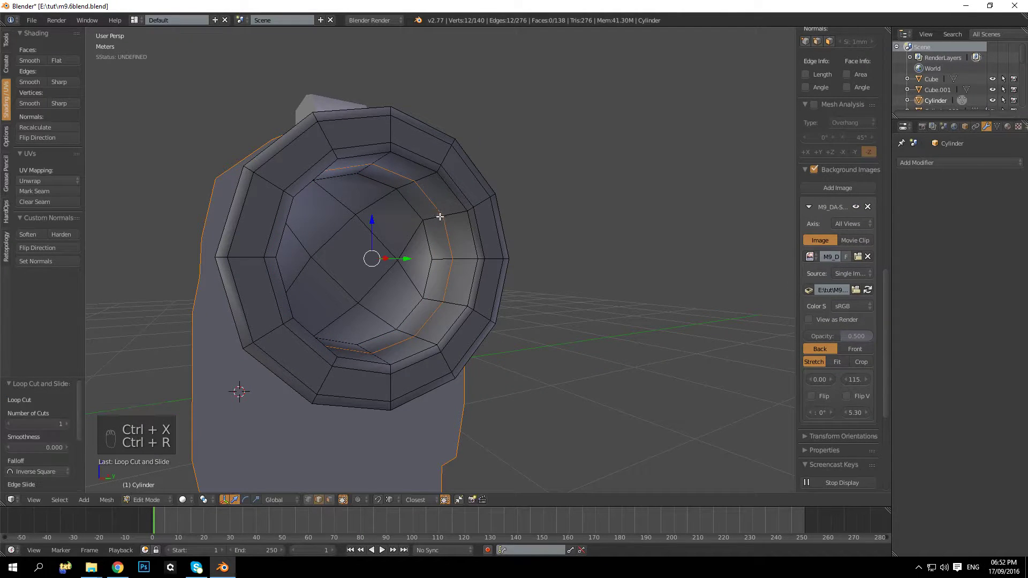
pyautogui.hotkey('ctrl', 'b')
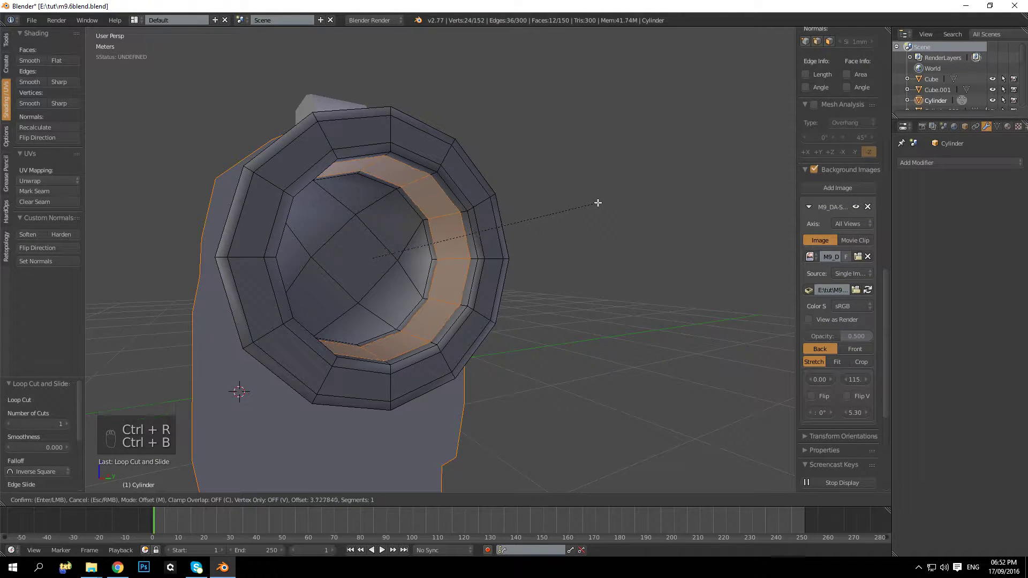
pyautogui.click(602, 203)
# Leave mesh editing and examine the muzzle's shading from the front and from slightly above
pyautogui.press('Tab')
pyautogui.keyDown('shift'); pyautogui.moveTo(600, 204); pyautogui.dragTo(560, 205, button='middle'); pyautogui.keyUp('shift')
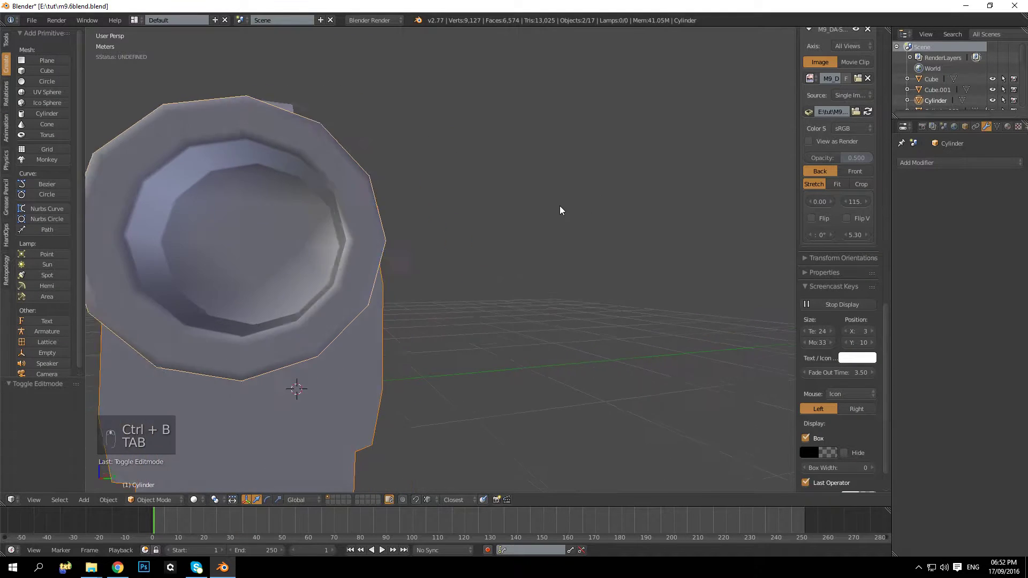
pyautogui.scroll(-5, 560, 206)
pyautogui.moveTo(497, 217); pyautogui.dragTo(438, 239, button='middle')
pyautogui.scroll(5, 496, 228)
pyautogui.scroll(-4, 409, 236)
pyautogui.scroll(2, 438, 238)
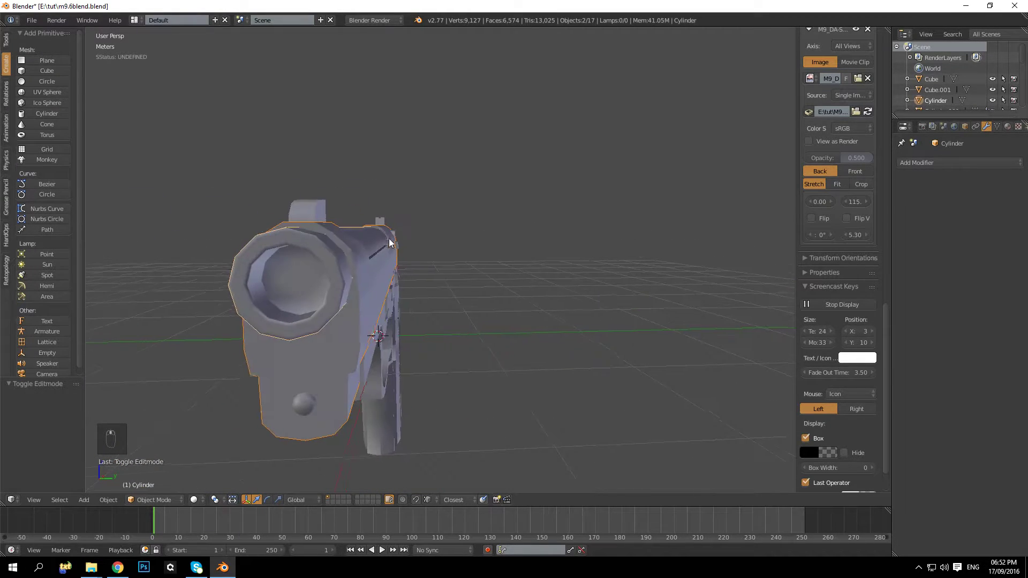
pyautogui.moveTo(588, 272); pyautogui.dragTo(525, 290, button='middle')
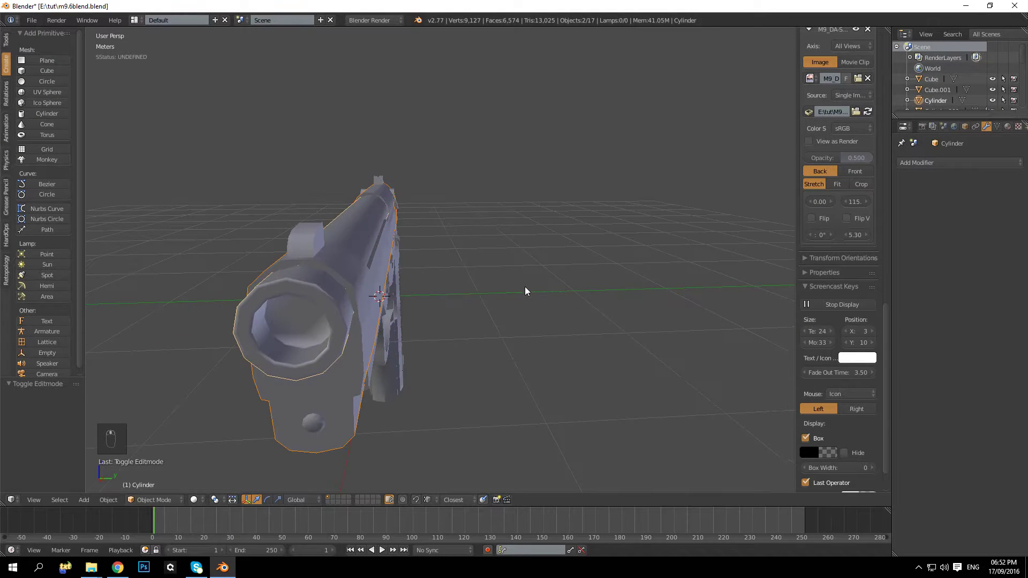
pyautogui.hotkey('ctrl', '2')
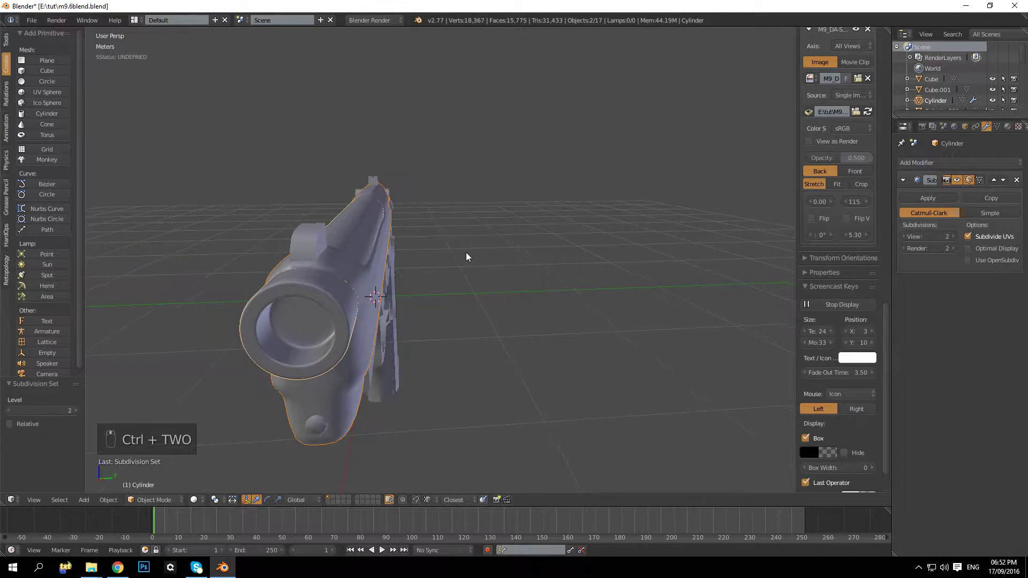
pyautogui.hotkey('ctrl', 'z')
pyautogui.hotkey('ctrl', 'z')
# Add a level 2 Subdivision Surface modifier to the barrel only and check it around the muzzle
pyautogui.press('a')
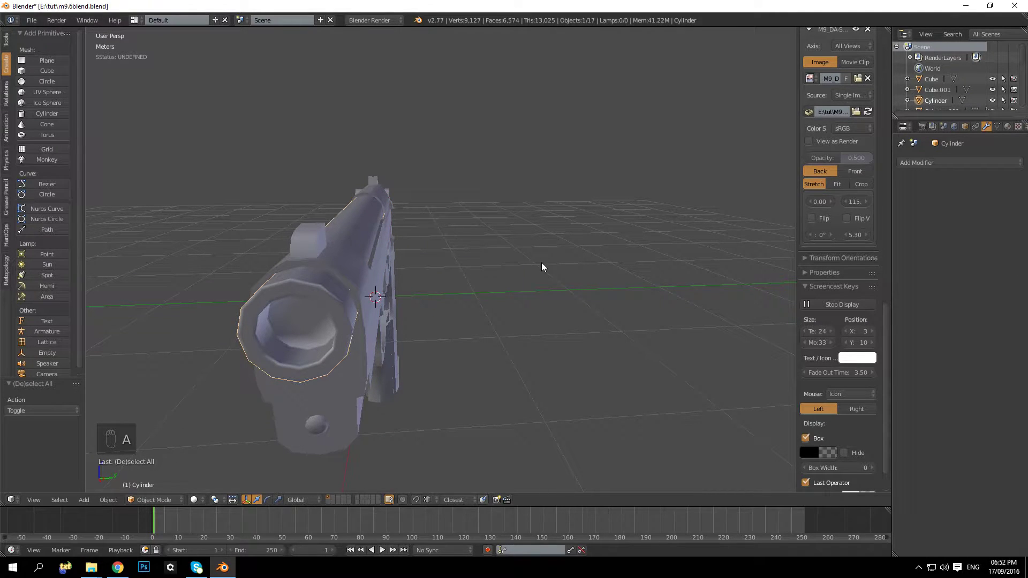
pyautogui.hotkey('ctrl', '2')
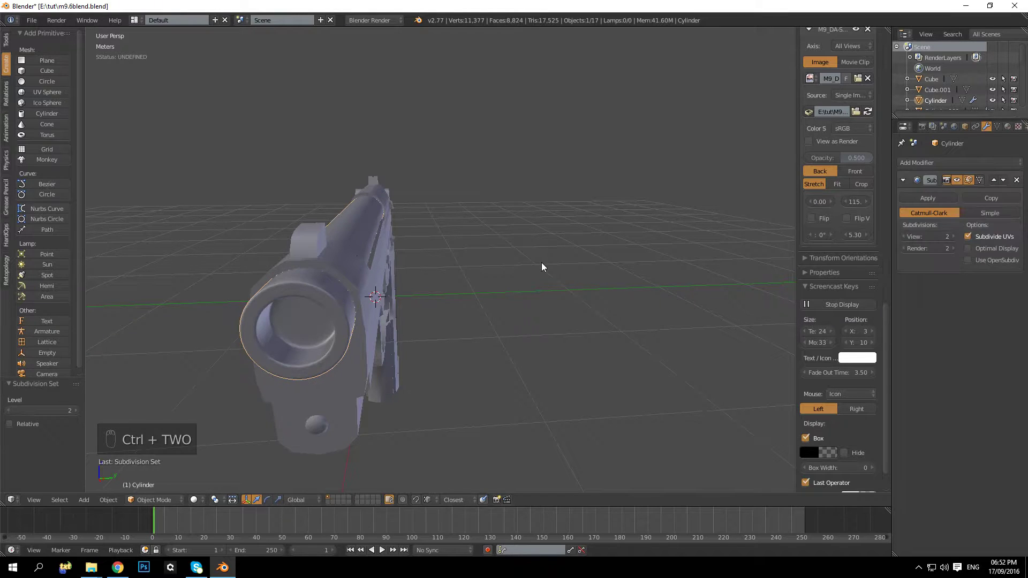
pyautogui.press('Tab')
pyautogui.press('Tab')
pyautogui.moveTo(533, 271); pyautogui.dragTo(423, 275, button='middle')
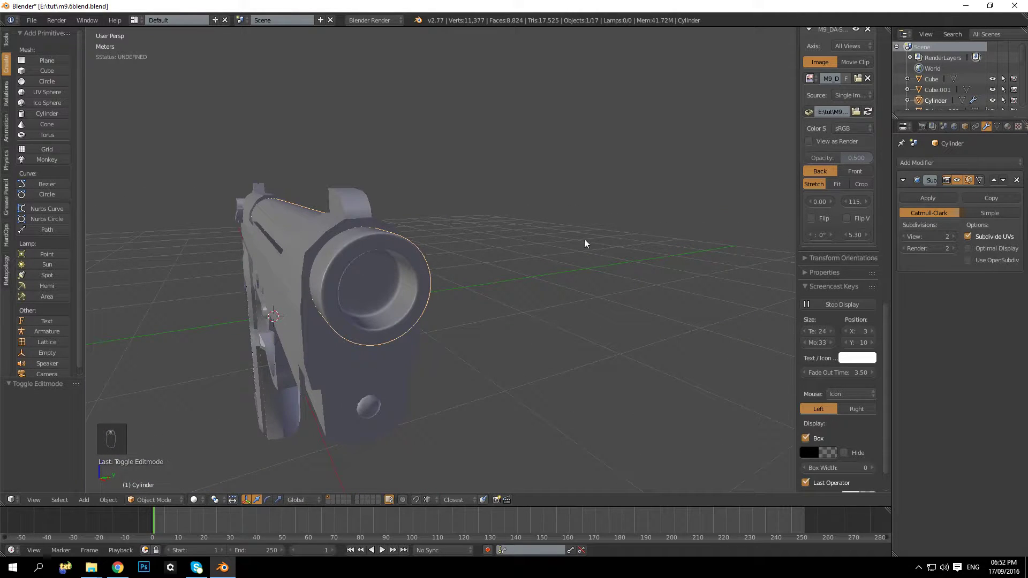
# Lower the barrel's viewport subdivision level to 1, apply the modifier, and return to editing its mesh
pyautogui.click(906, 238)
pyautogui.moveTo(519, 271); pyautogui.dragTo(460, 289, button='middle')
pyautogui.press('Tab')
pyautogui.press('Tab')
pyautogui.press('Tab')
pyautogui.click(923, 197)
pyautogui.press('Tab')
pyautogui.click(923, 203)
pyautogui.press('Tab')
# Dissolve the surplus edge loops around the barrel's exposed middle section and on the muzzle's front rim
pyautogui.moveTo(698, 230); pyautogui.dragTo(309, 274, button='middle')
pyautogui.keyDown('alt'); pyautogui.rightClick(337, 244); pyautogui.keyUp('alt')
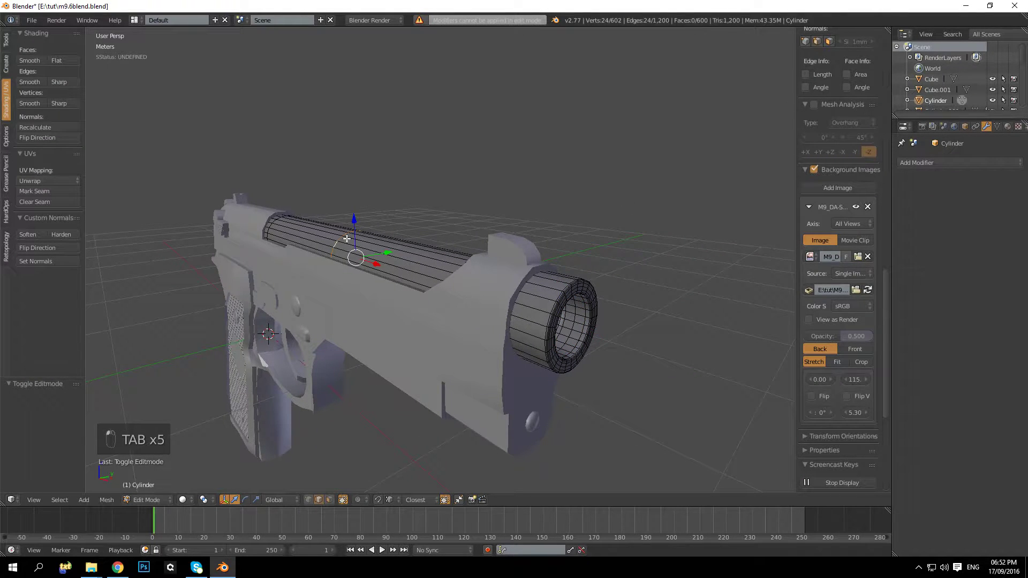
pyautogui.hotkey('ctrl', 'x')
pyautogui.moveTo(394, 230)
pyautogui.mouseDown(button='middle')
pyautogui.moveTo(385, 266)
pyautogui.moveTo(380, 231)
pyautogui.moveTo(406, 230)
pyautogui.mouseUp(button='middle')
pyautogui.scroll(3, 392, 238)
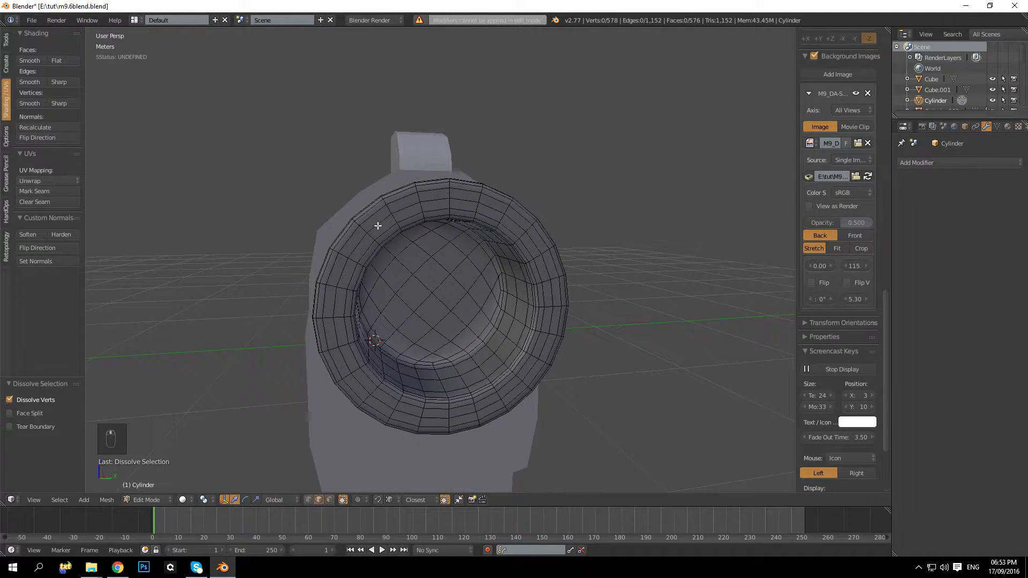
pyautogui.keyDown('alt'); pyautogui.rightClick(382, 224); pyautogui.keyUp('alt')
pyautogui.hotkey('ctrl', 'x')
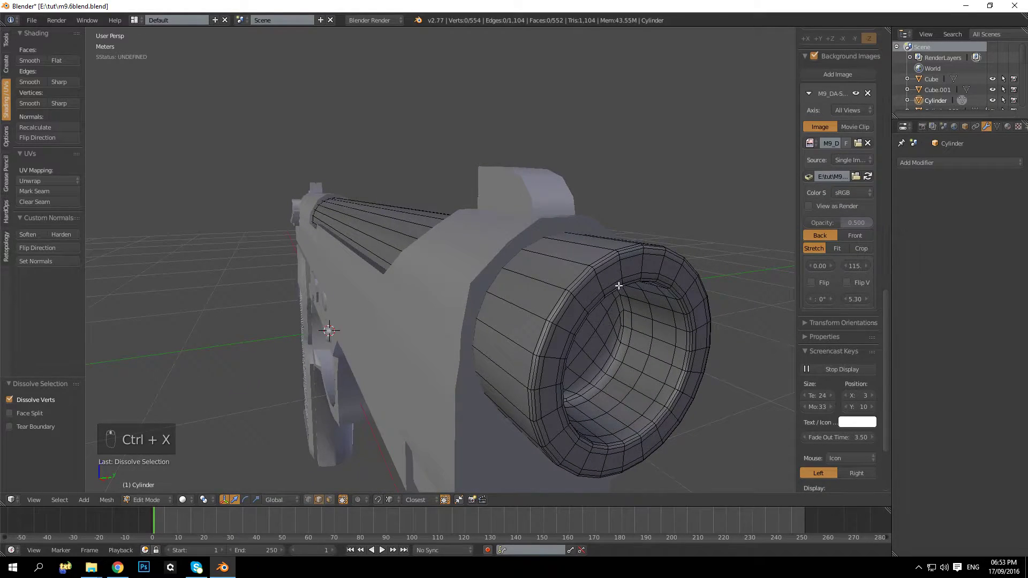
# Dissolve two surplus edge loops on the inner wall of the muzzle bore
pyautogui.moveTo(583, 277); pyautogui.dragTo(563, 217, button='middle')
pyautogui.keyDown('alt'); pyautogui.rightClick(564, 217); pyautogui.keyUp('alt')
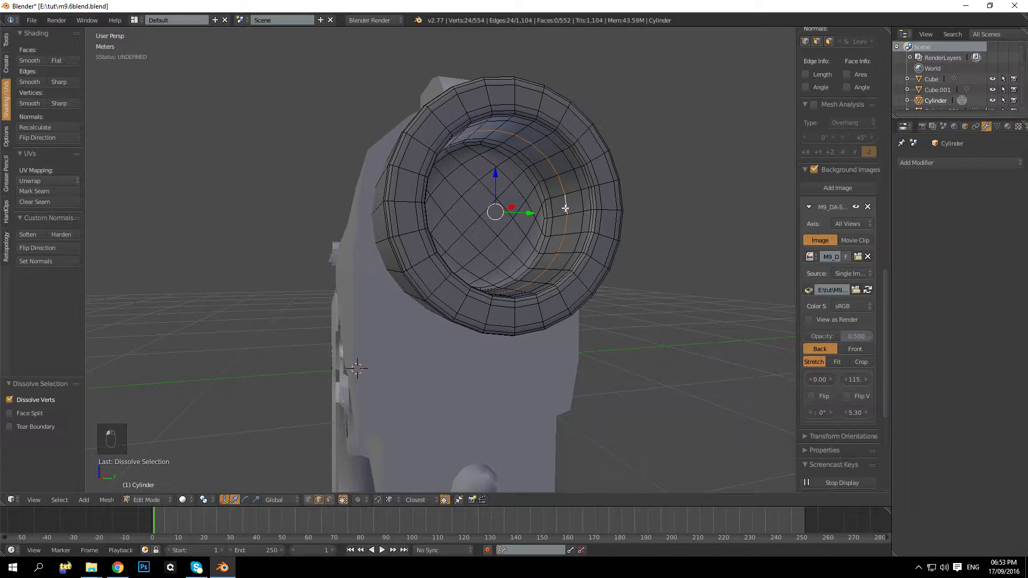
pyautogui.hotkey('ctrl', 'x')
pyautogui.rightClick(577, 201)
pyautogui.keyDown('alt'); pyautogui.rightClick(578, 201); pyautogui.keyUp('alt')
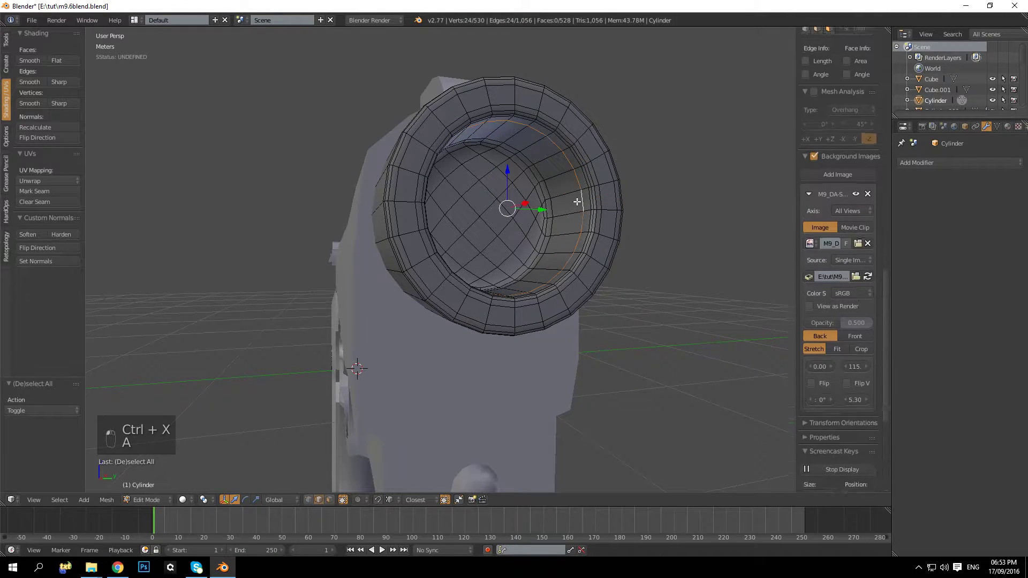
pyautogui.hotkey('ctrl', 'x')
# Hide the slide and return to editing the barrel mesh at its exposed rear end
pyautogui.press('Tab')
pyautogui.moveTo(573, 207); pyautogui.dragTo(345, 300, button='middle')
pyautogui.press('Tab')
pyautogui.press('Tab')
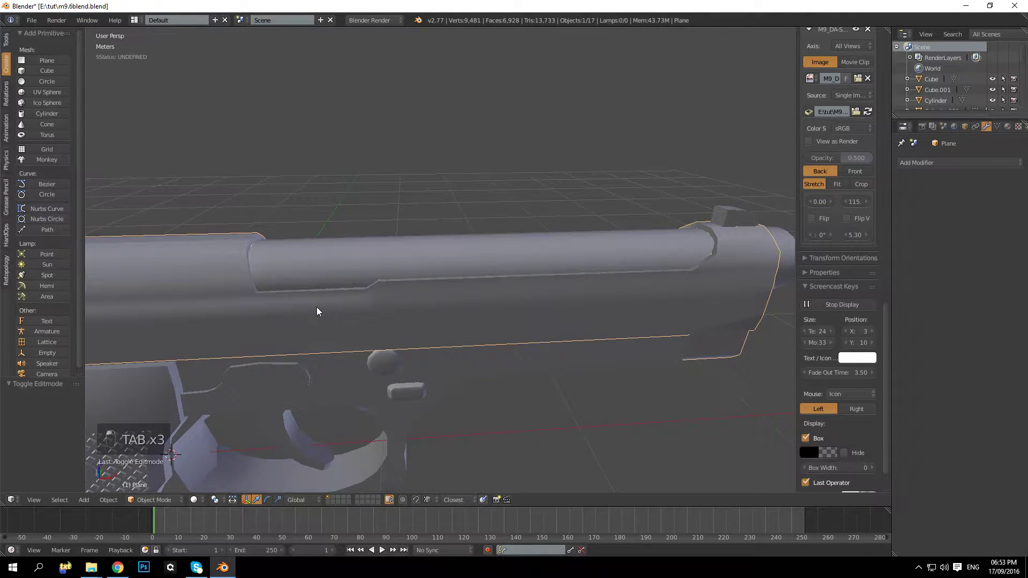
pyautogui.press('h')
pyautogui.press('Tab')
pyautogui.moveTo(300, 281); pyautogui.dragTo(403, 259, button='middle')
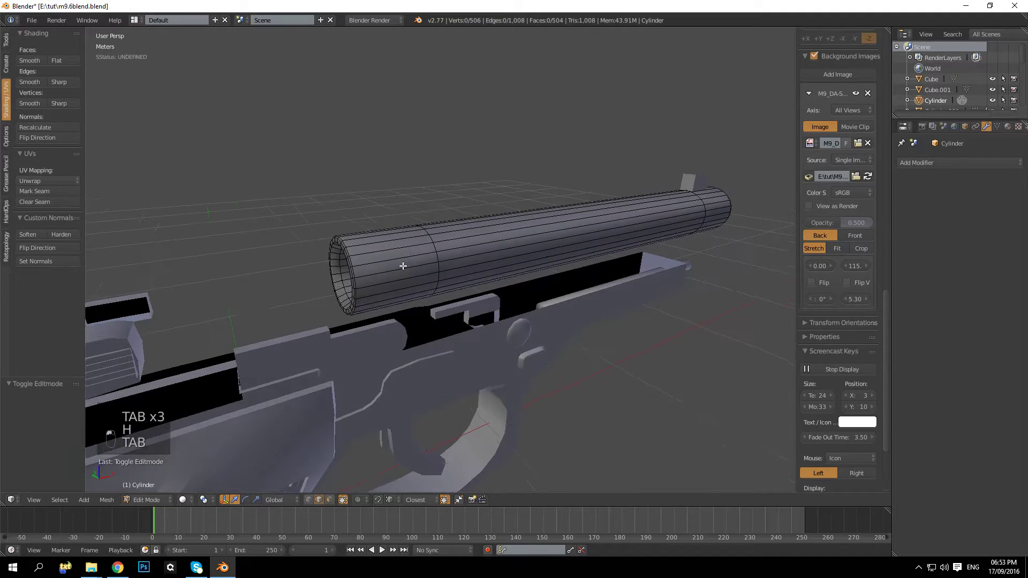
pyautogui.press('Tab')
pyautogui.scroll(4, 432, 273)
pyautogui.press('Tab')
pyautogui.scroll(-2, 406, 267)
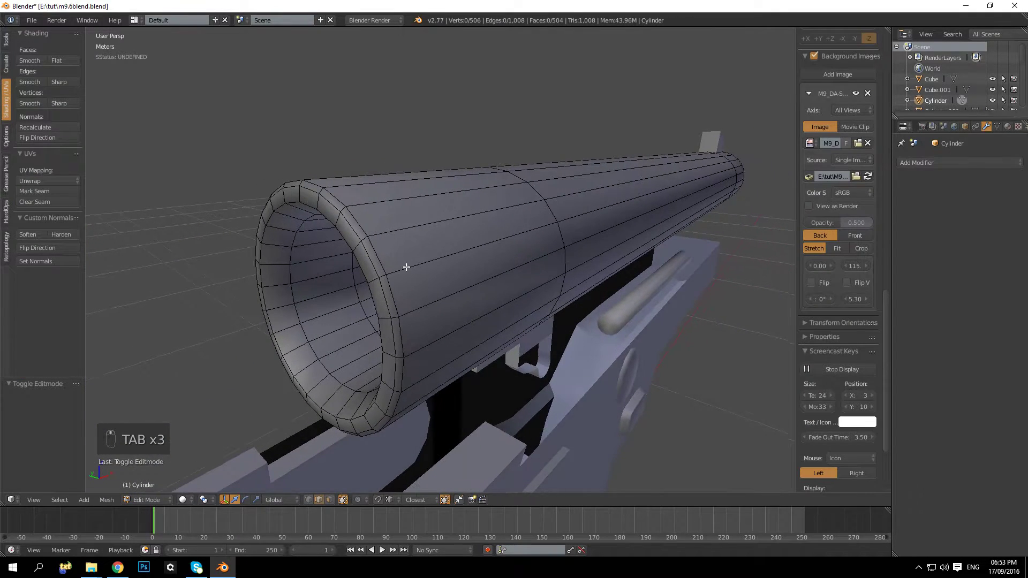
# Add a loop cut around the barrel's outer wall and slide it close to the rear rim
pyautogui.hotkey('ctrl', 'r')
pyautogui.click(394, 213)
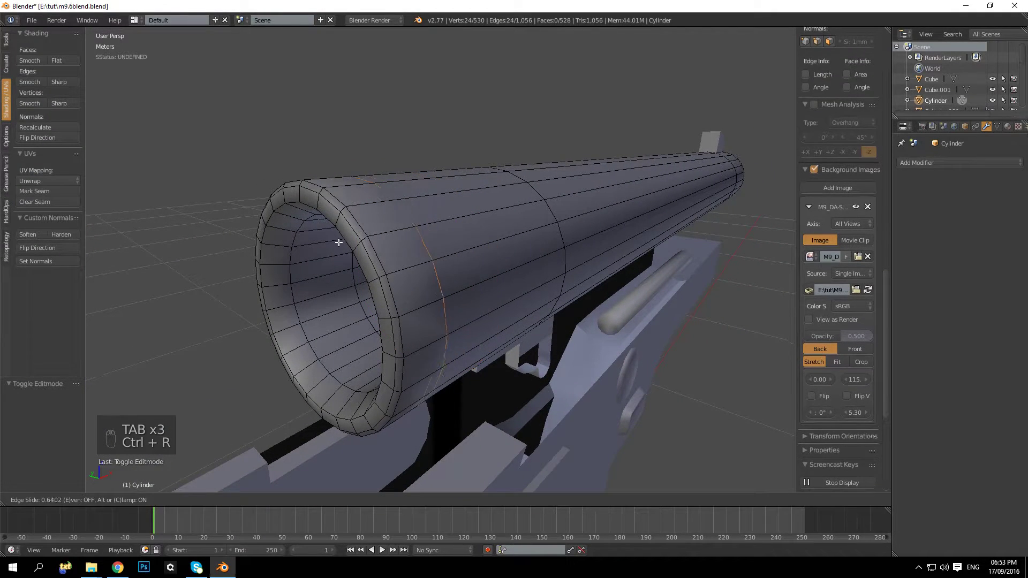
pyautogui.click(311, 249)
pyautogui.moveTo(311, 249); pyautogui.dragTo(361, 184, button='middle')
pyautogui.hotkey('ctrl', 'r')
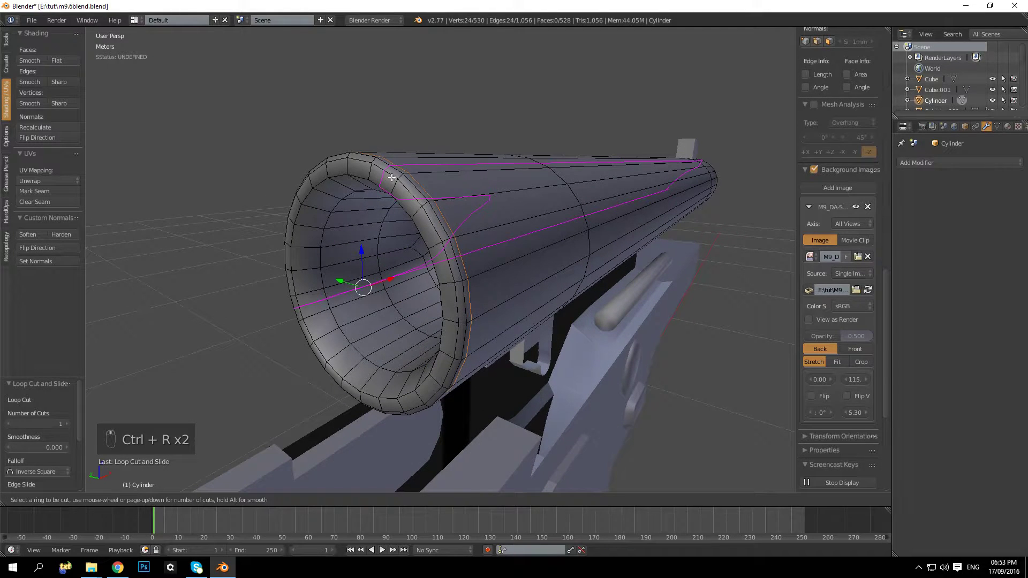
pyautogui.click(323, 213)
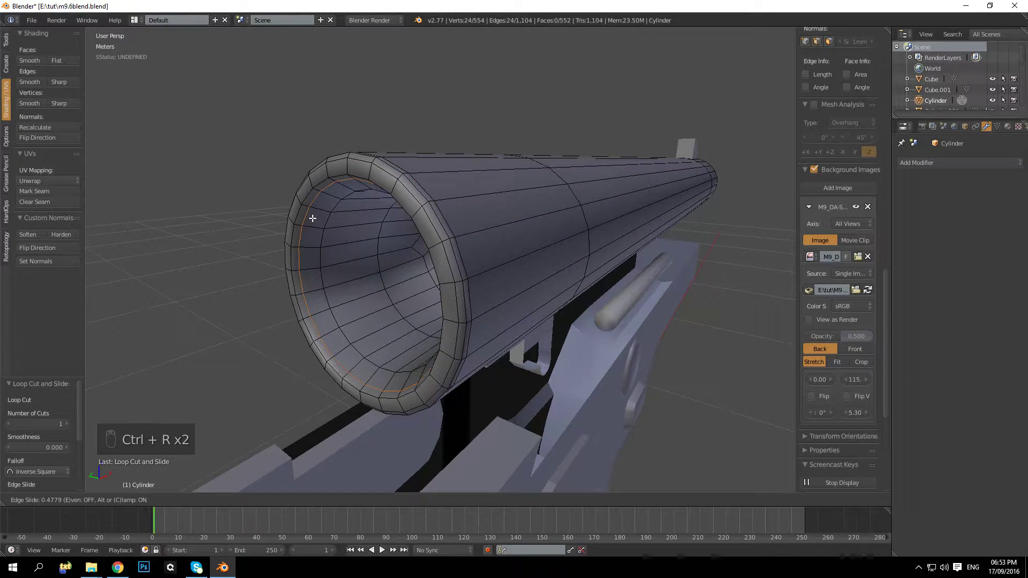
pyautogui.click(312, 218)
pyautogui.moveTo(311, 218); pyautogui.dragTo(337, 209, button='middle')
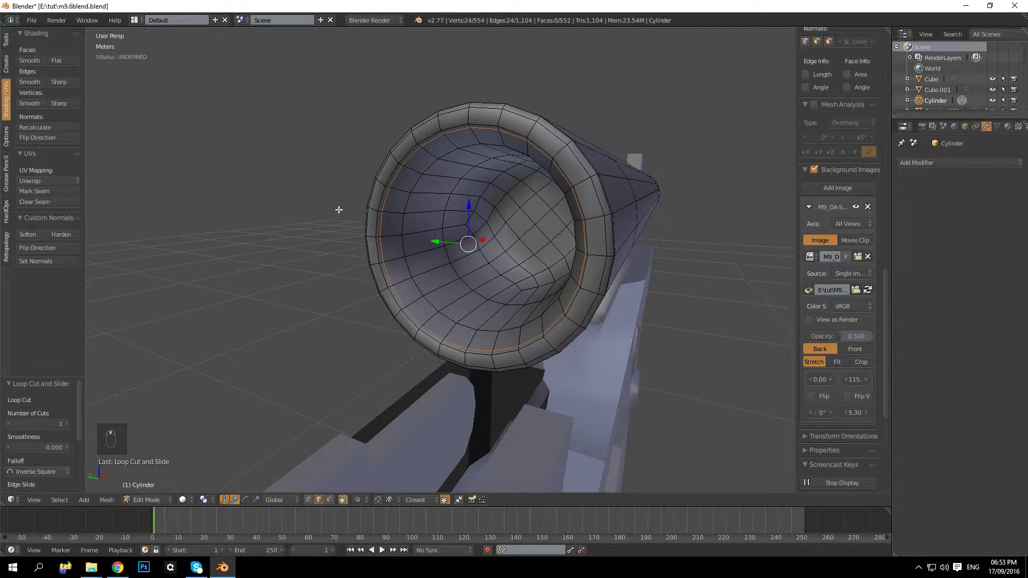
pyautogui.hotkey('ctrl', 'z')
# Shift the rear rim's inner edge loop rearward along X and add a supporting loop cut inside the bore close to it
pyautogui.moveTo(392, 230); pyautogui.dragTo(383, 268, button='middle')
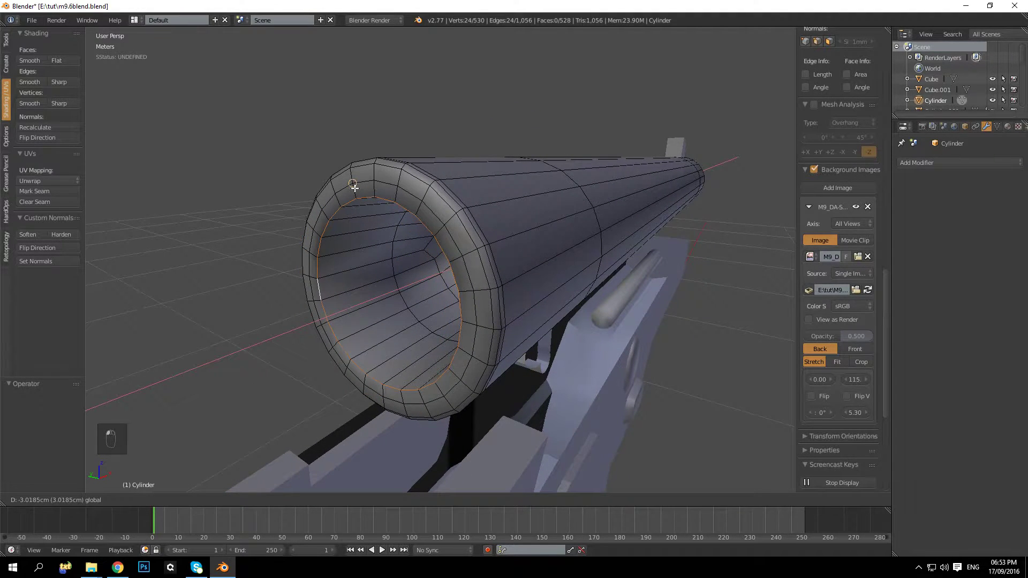
pyautogui.press('a')
pyautogui.moveTo(356, 192); pyautogui.dragTo(367, 245, button='middle')
pyautogui.hotkey('ctrl', 'r')
pyautogui.click(331, 166)
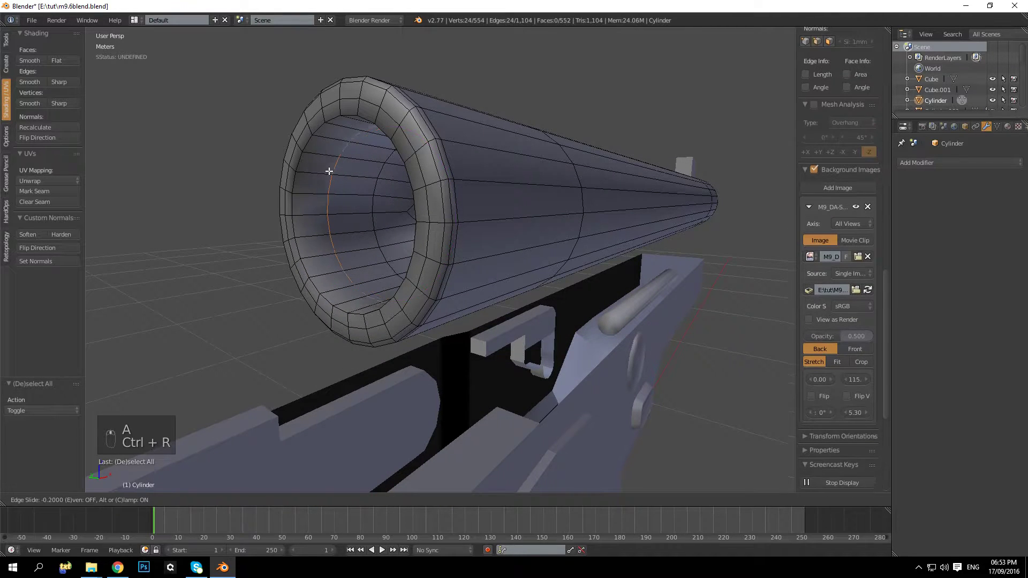
pyautogui.click(300, 170)
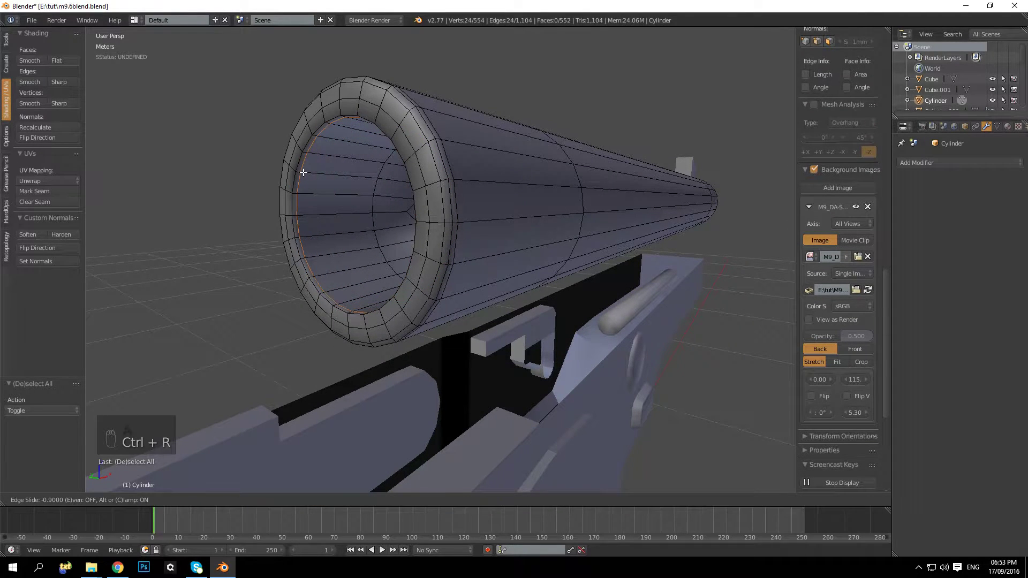
# Dissolve the surplus edge loop next to the outer edge of the barrel's rear rim
pyautogui.press('a')
pyautogui.keyDown('alt'); pyautogui.rightClick(352, 102); pyautogui.keyUp('alt')
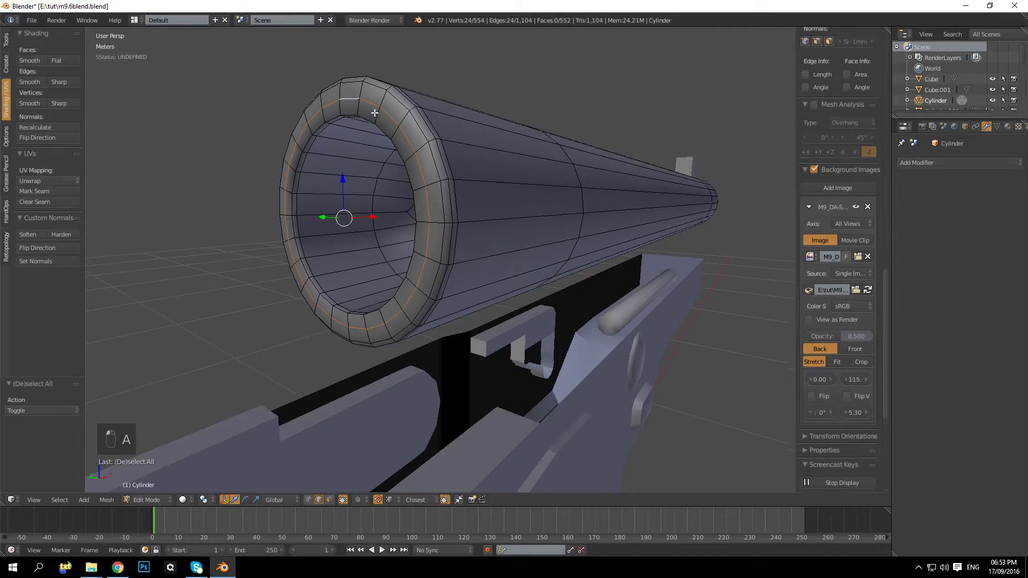
pyautogui.press('a')
pyautogui.moveTo(390, 95); pyautogui.dragTo(389, 105, button='middle')
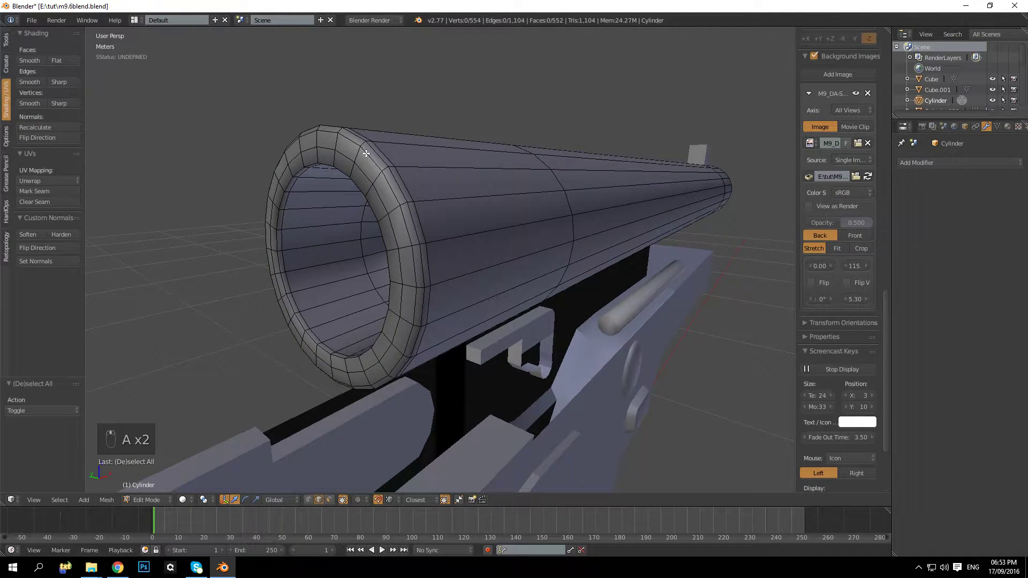
pyautogui.keyDown('alt'); pyautogui.rightClick(369, 153); pyautogui.keyUp('alt')
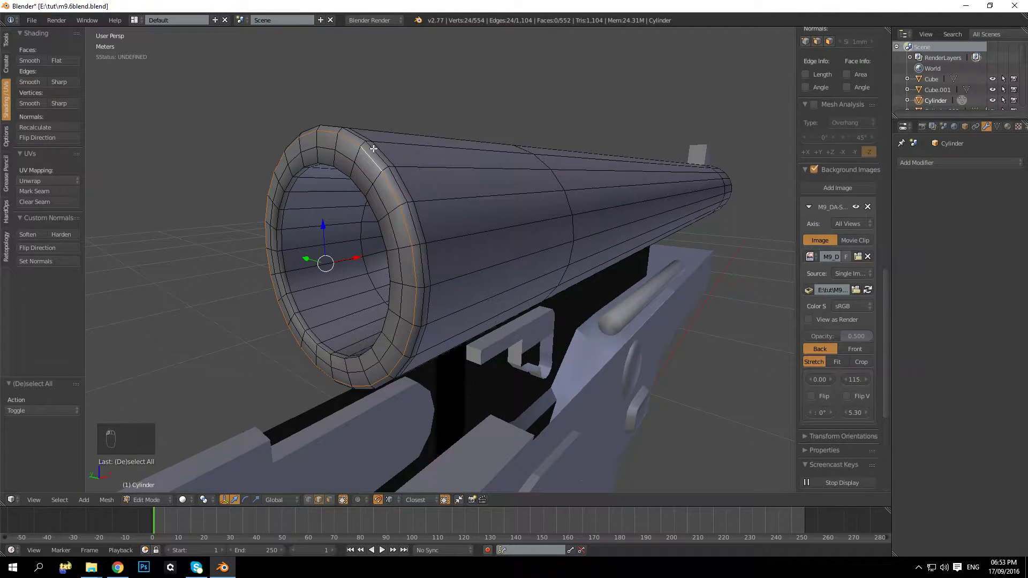
pyautogui.hotkey('ctrl', 'x')
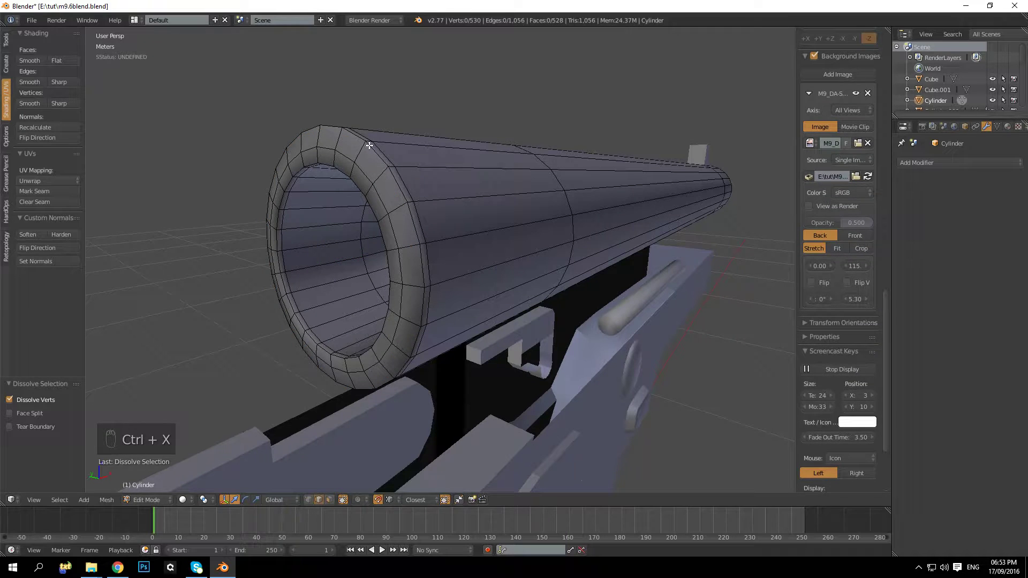
# Flatten the rear rim by moving its outer edge loop rearward, and dissolve the loop running around the rim's middle
pyautogui.keyDown('alt'); pyautogui.rightClick(366, 162); pyautogui.keyUp('alt')
pyautogui.moveTo(369, 256); pyautogui.dragTo(351, 167)
pyautogui.press('a')
pyautogui.keyDown('alt'); pyautogui.rightClick(349, 159); pyautogui.keyUp('alt')
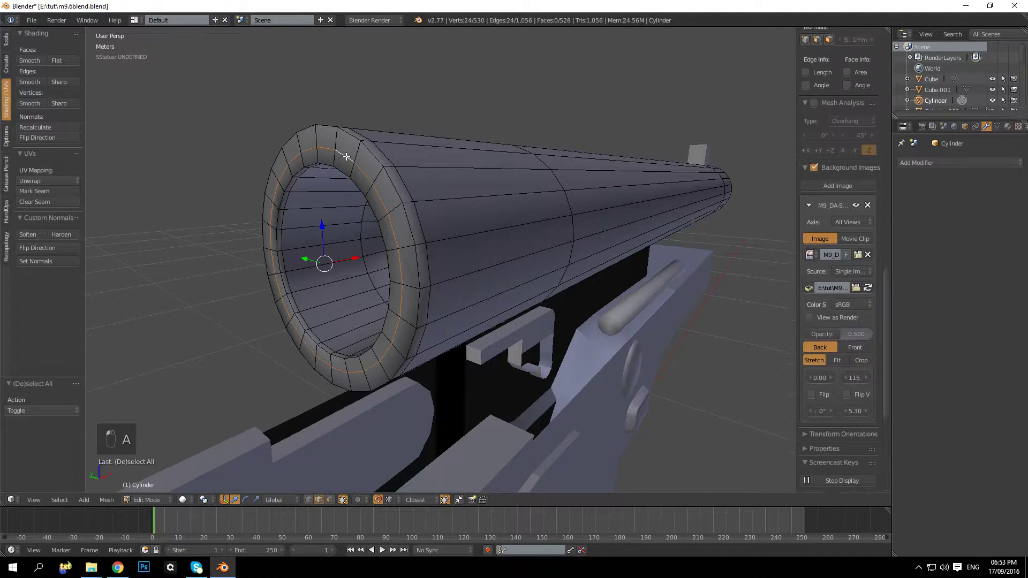
pyautogui.hotkey('ctrl', 'x')
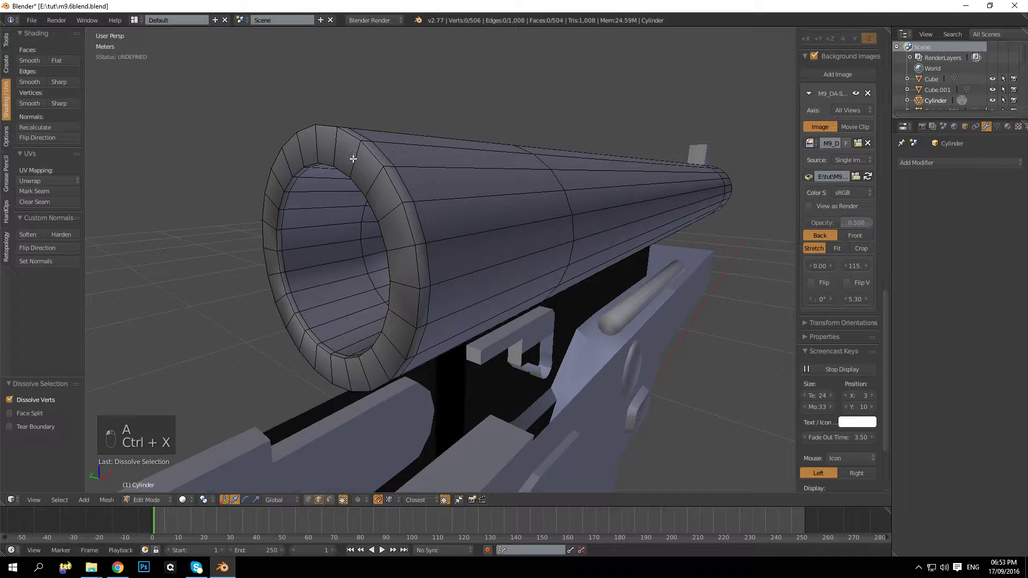
# Add a centred loop cut around the rear rim face and bevel it close to the rim's inner and outer edges
pyautogui.hotkey('ctrl', 'r')
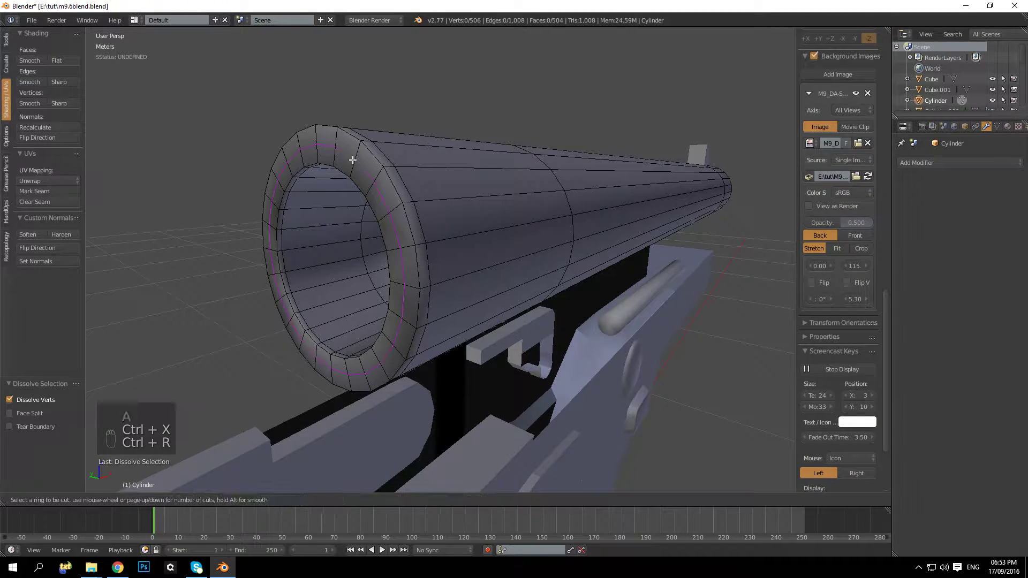
pyautogui.click(353, 160)
pyautogui.hotkey('ctrl', 'b')
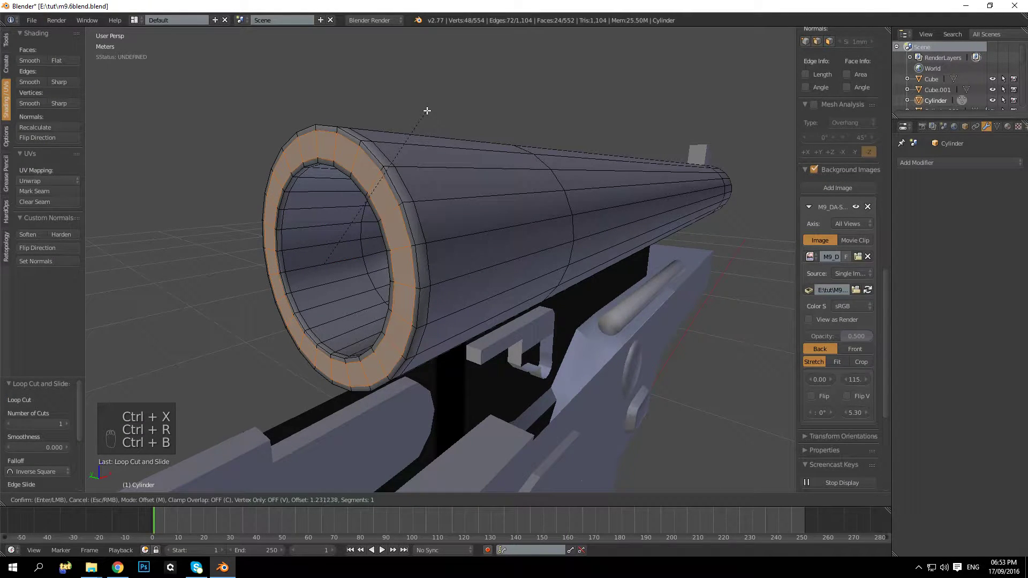
pyautogui.click(431, 112)
pyautogui.press('Tab')
pyautogui.moveTo(418, 123); pyautogui.dragTo(430, 125, button='middle')
pyautogui.press('Tab')
# Delete the ring of faces deep inside the barrel's bore that joins the bore wall to the rounded end cap
pyautogui.press('a')
pyautogui.press('a')
pyautogui.press('a')
pyautogui.moveTo(351, 232); pyautogui.dragTo(373, 230, button='middle')
pyautogui.scroll(5, 428, 231)
pyautogui.moveTo(449, 231); pyautogui.dragTo(474, 207, button='middle')
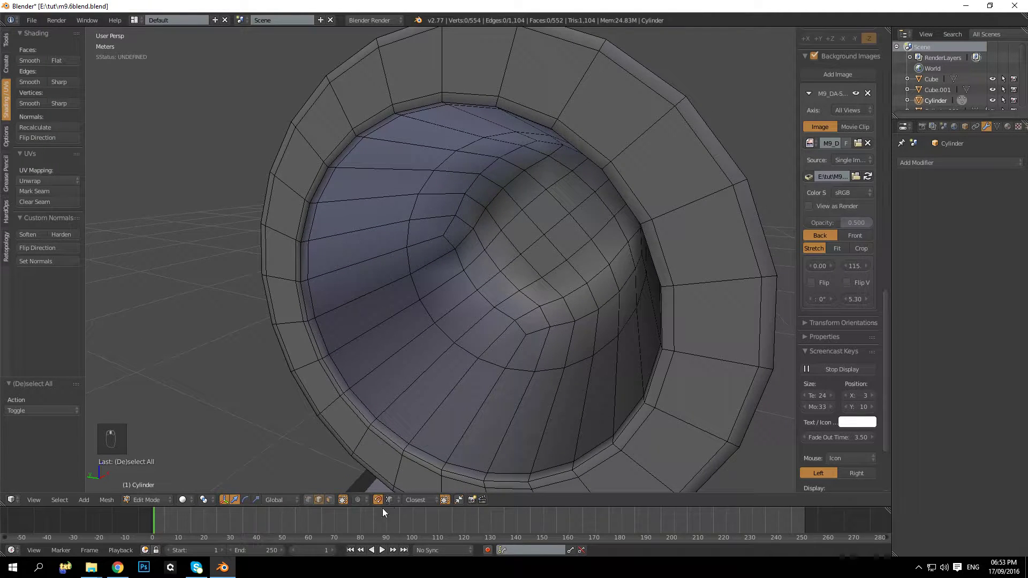
pyautogui.click(329, 499)
pyautogui.press('a')
pyautogui.press('a')
pyautogui.moveTo(479, 222); pyautogui.dragTo(525, 171)
pyautogui.rightClick(525, 172)
pyautogui.moveTo(525, 172); pyautogui.dragTo(576, 177, button='middle')
pyautogui.press('a')
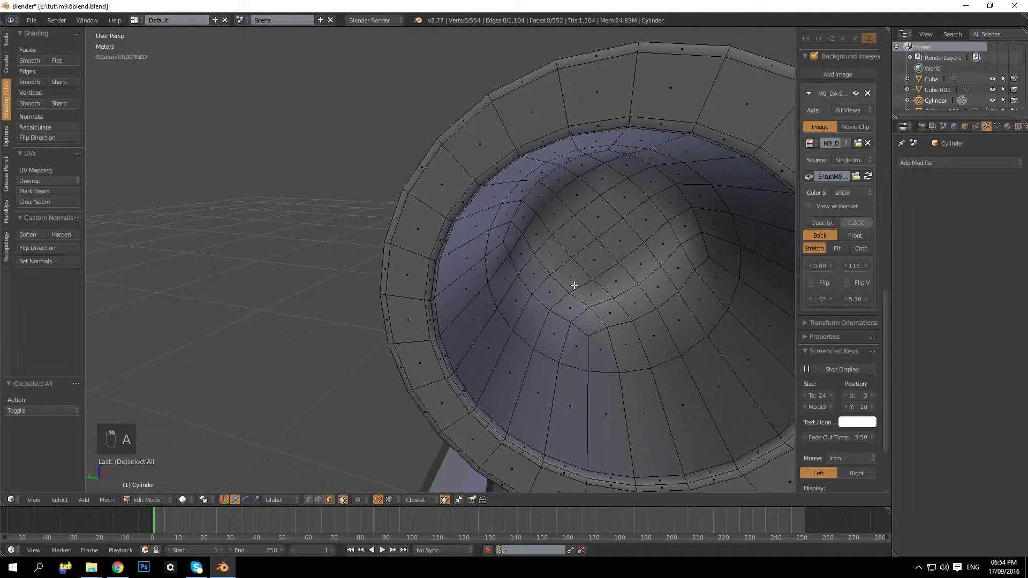
pyautogui.keyDown('alt'); pyautogui.rightClick(548, 334); pyautogui.keyUp('alt')
pyautogui.press('Delete')
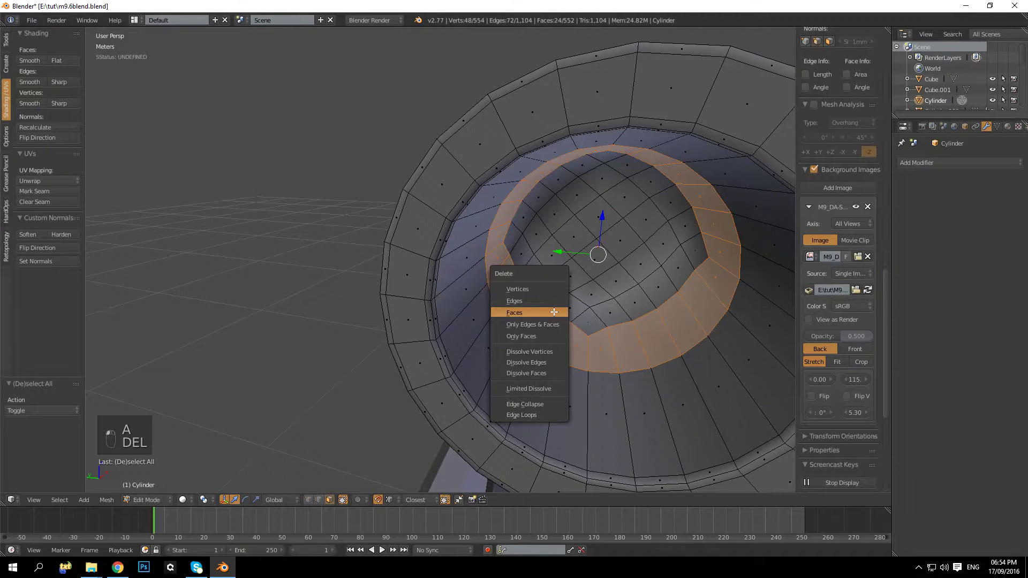
pyautogui.click(553, 310)
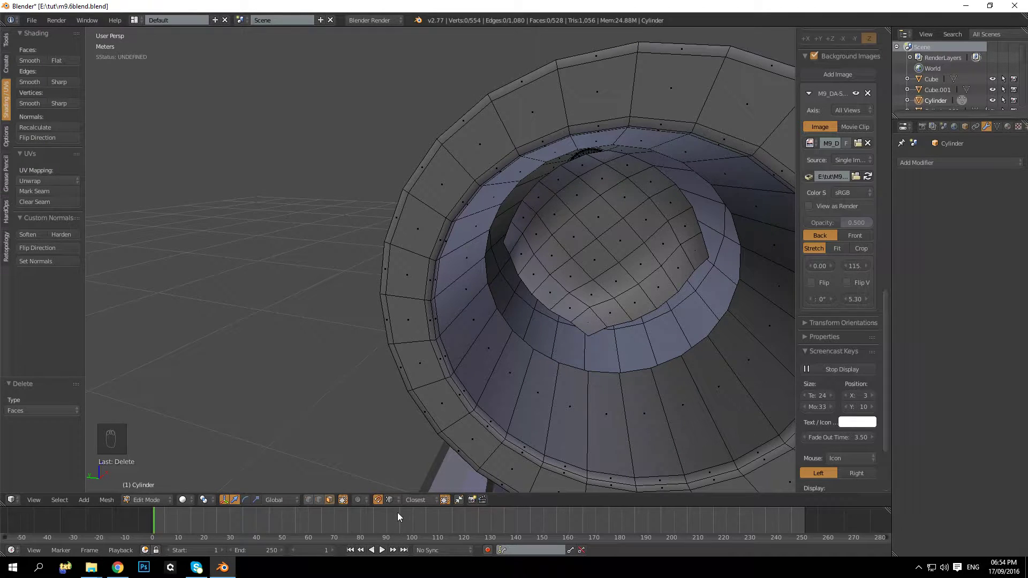
# Move the bore wall's open edge loop along X, deeper into the barrel, to about the rim of the detached end cap
pyautogui.keyDown('alt'); pyautogui.rightClick(500, 321); pyautogui.keyUp('alt')
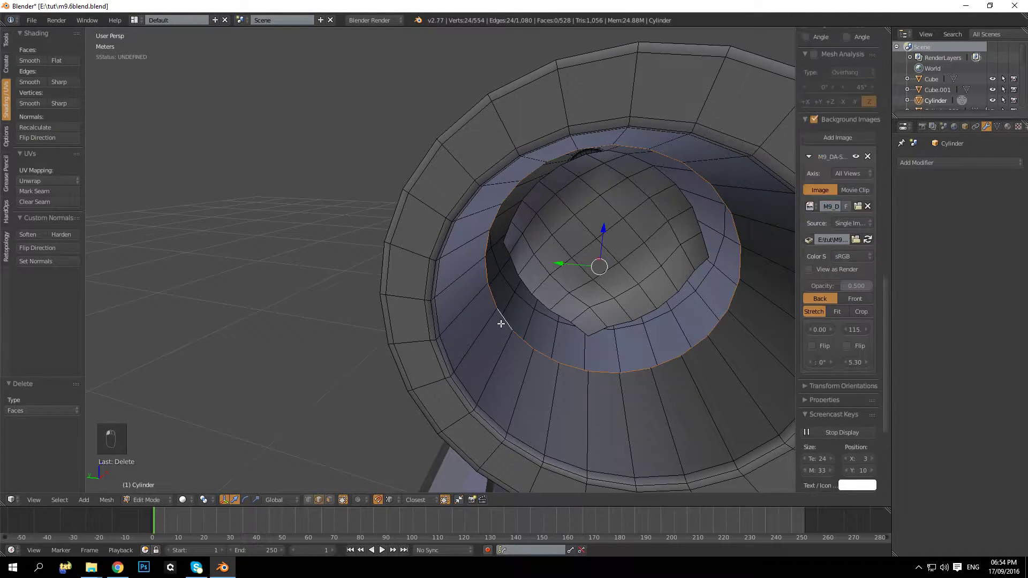
pyautogui.press('KP_Decimal')
pyautogui.press('g')
pyautogui.press('x')
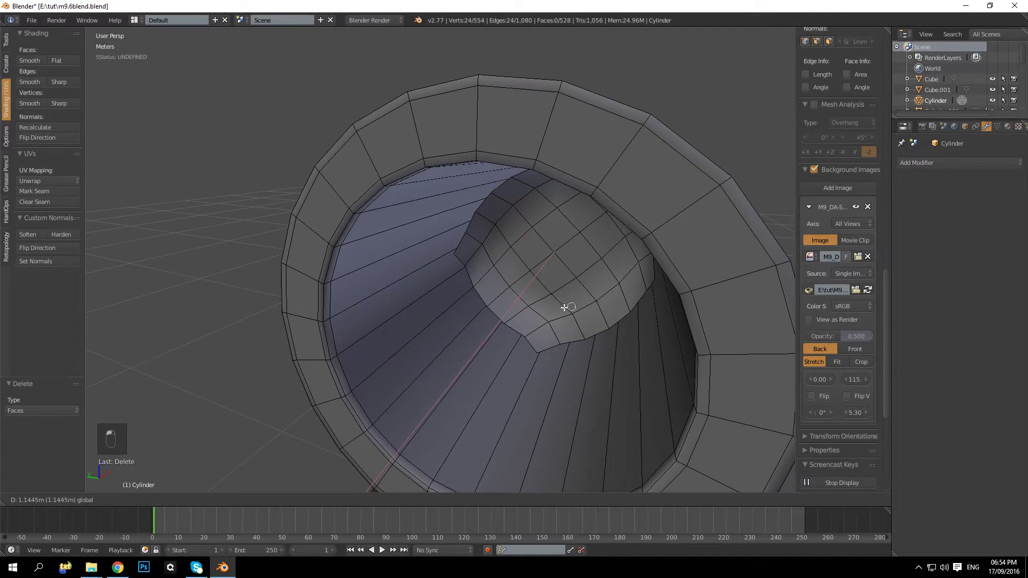
pyautogui.click(585, 338)
pyautogui.press('a')
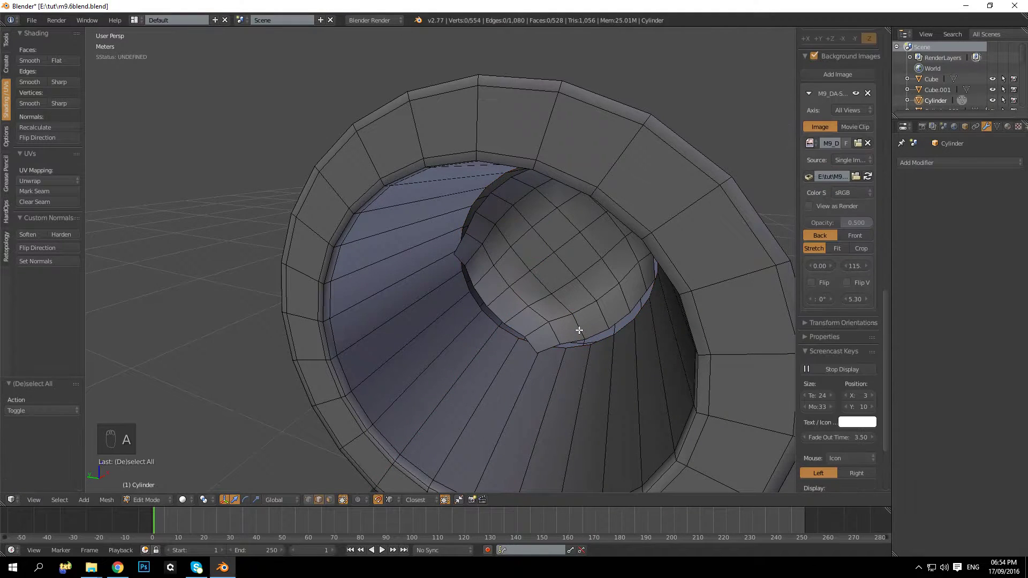
# Delete the detached end cap inside the bore and close the wall's open edge loop with Grid Fill
pyautogui.press('l')
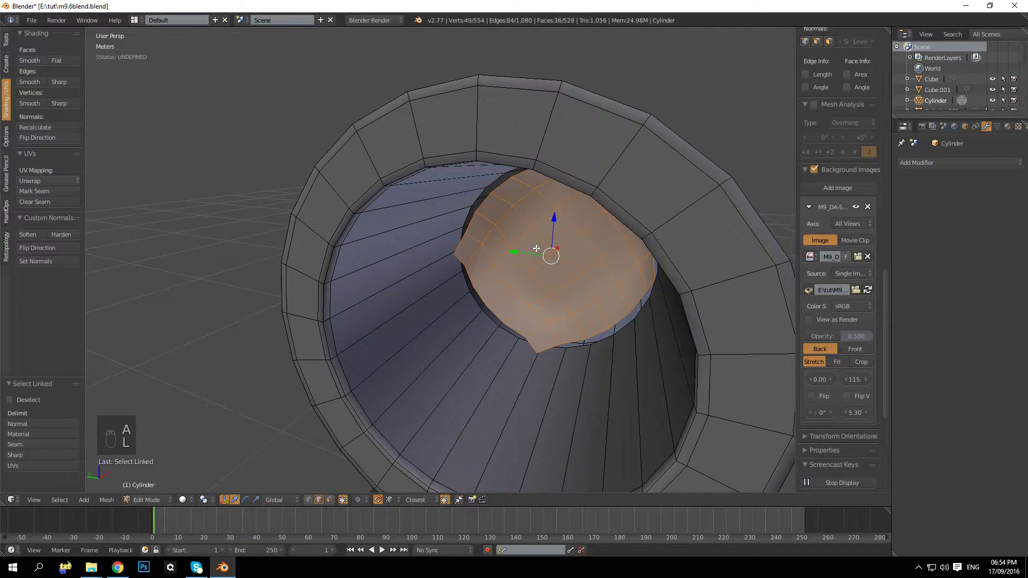
pyautogui.press('Delete')
pyautogui.click(535, 249)
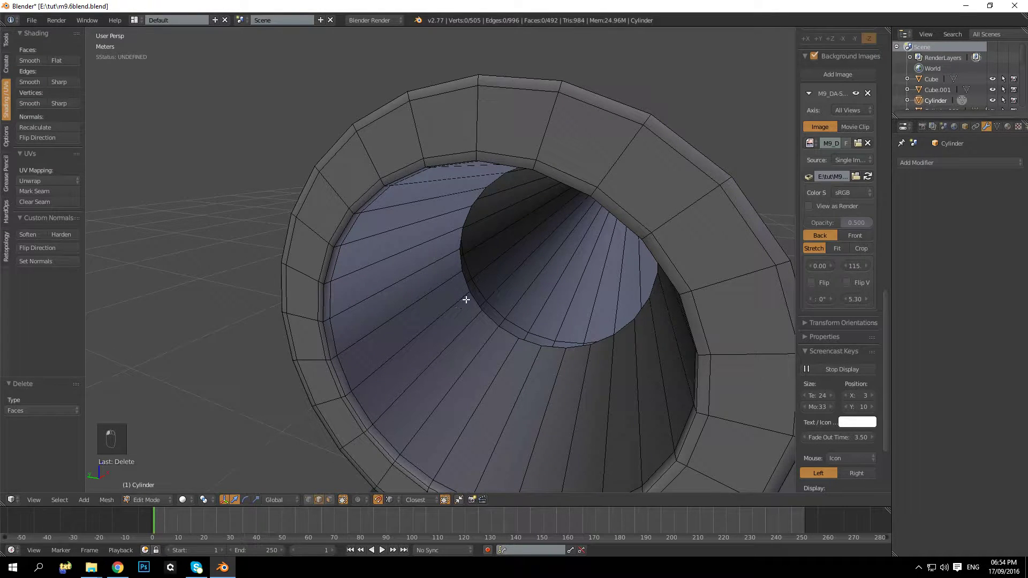
pyautogui.keyDown('alt'); pyautogui.rightClick(465, 280); pyautogui.keyUp('alt')
pyautogui.hotkey('ctrl', 'f')
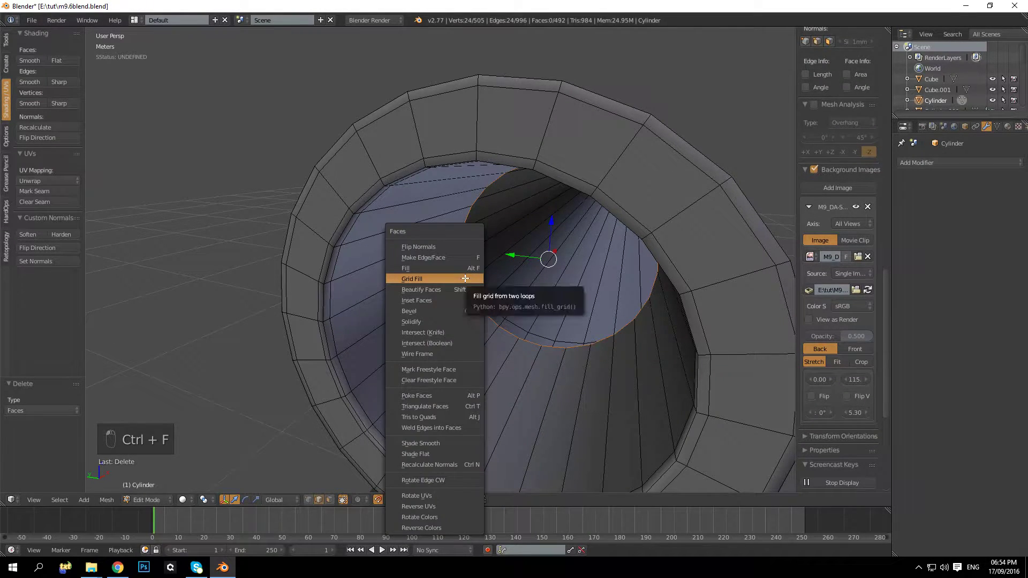
pyautogui.click(465, 279)
pyautogui.press('a')
# Add a centred loop cut around the bore wall and bevel it out close to the end cap and the rear rim
pyautogui.hotkey('ctrl', 'r')
pyautogui.click(432, 257)
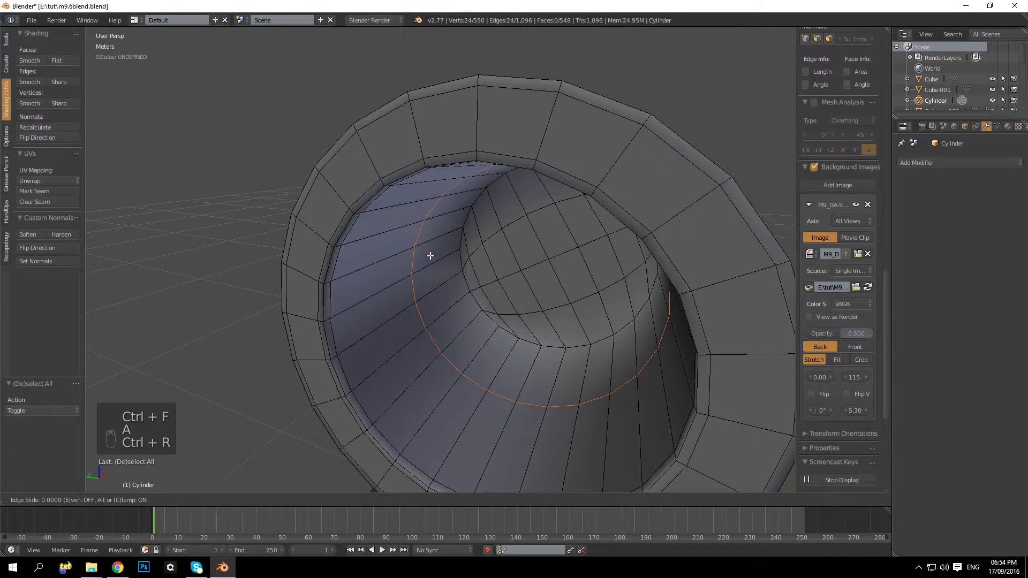
pyautogui.rightClick(432, 257)
pyautogui.hotkey('ctrl', 'b')
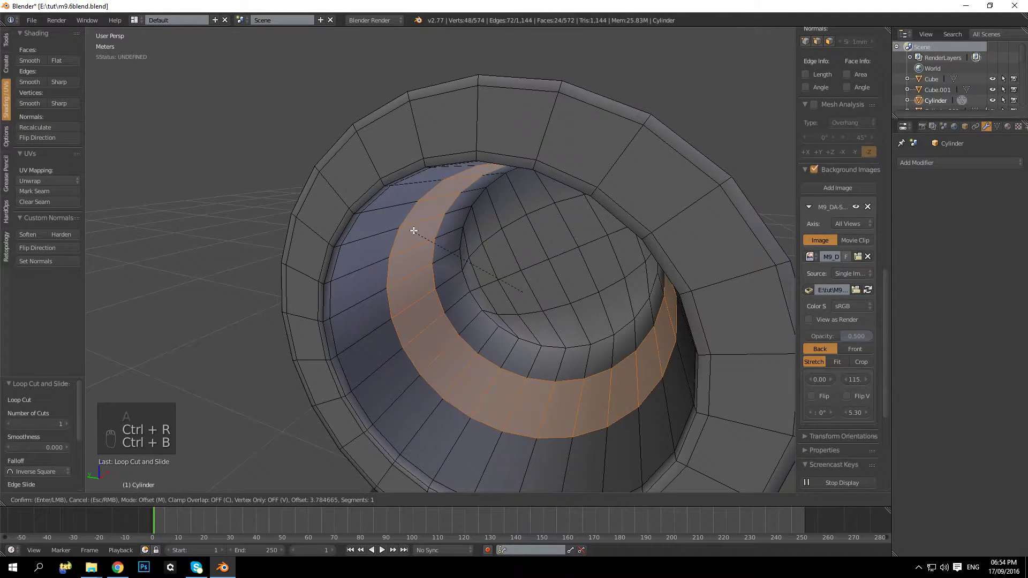
pyautogui.click(337, 210)
pyautogui.press('a')
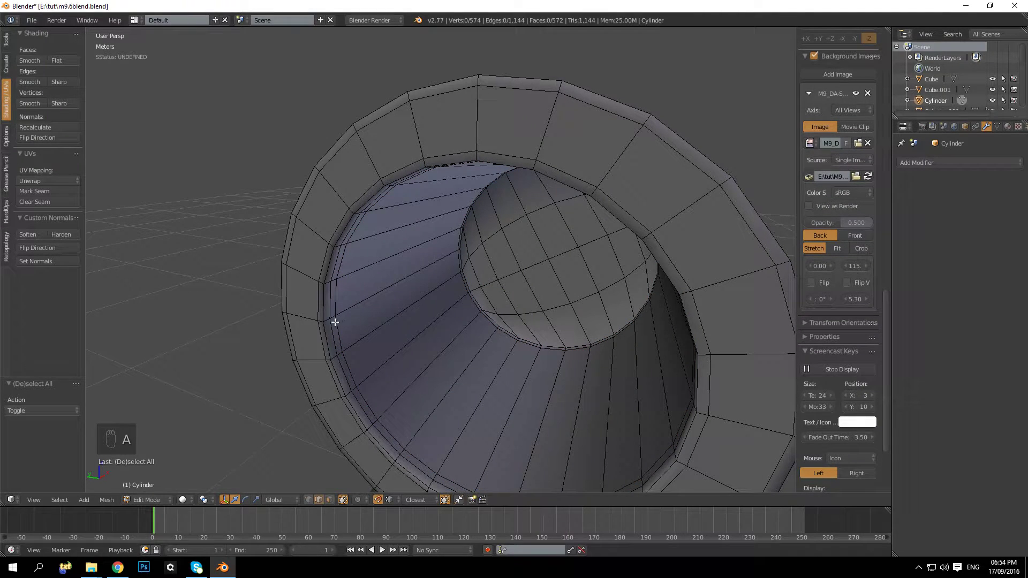
# Dissolve the surplus edge loop just inside the bore's rear rim and check the shading in Object Mode
pyautogui.keyDown('alt'); pyautogui.rightClick(341, 321); pyautogui.keyUp('alt')
pyautogui.hotkey('ctrl', 'x')
pyautogui.press('`')
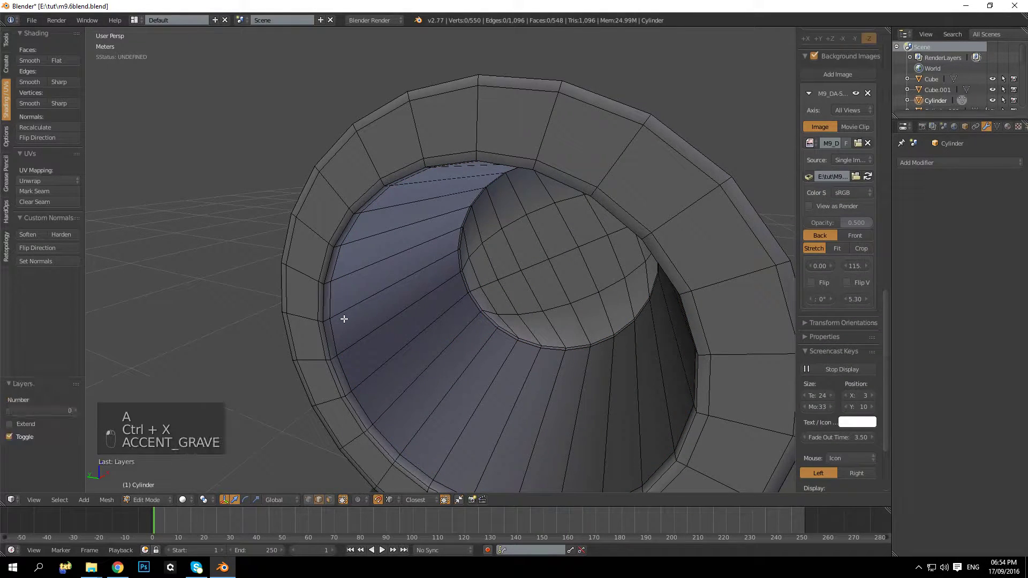
pyautogui.press('Tab')
pyautogui.moveTo(410, 289); pyautogui.dragTo(441, 250, button='middle')
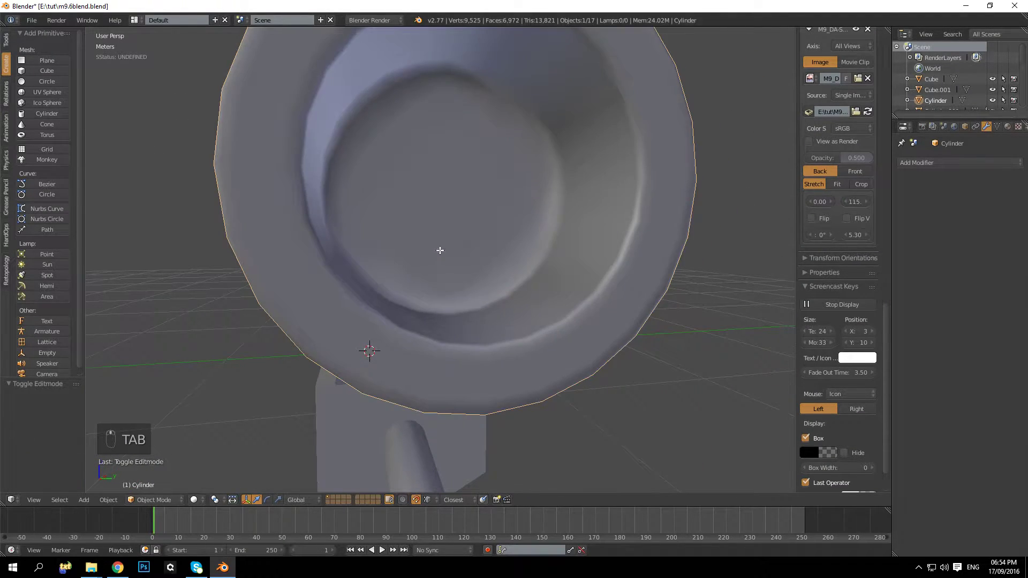
# Delete the linked end-cap faces after isolating them by hiding the narrow surrounding face ring, and reveal the hidden ring
pyautogui.press('Tab')
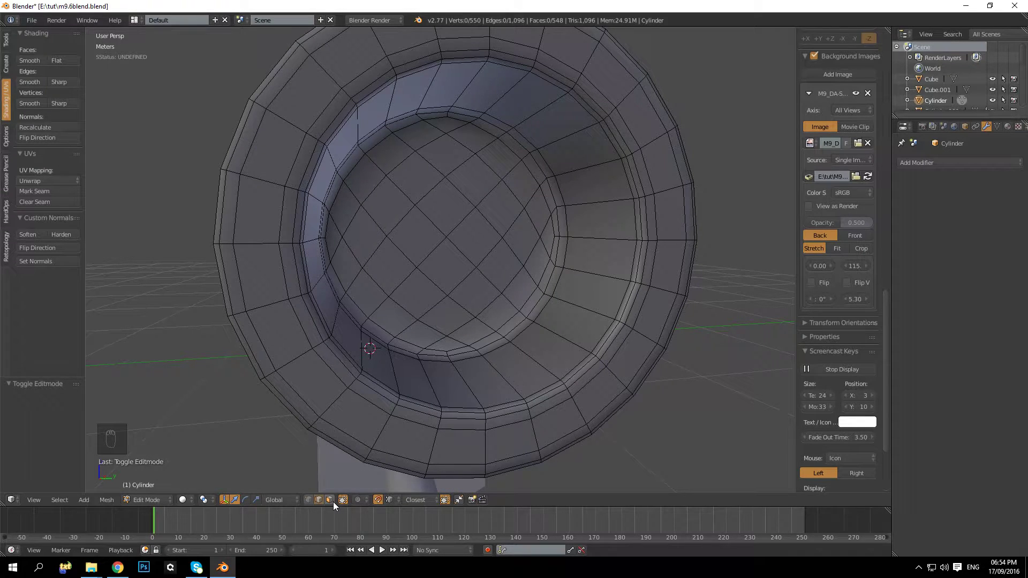
pyautogui.keyDown('alt'); pyautogui.rightClick(561, 206); pyautogui.keyUp('alt')
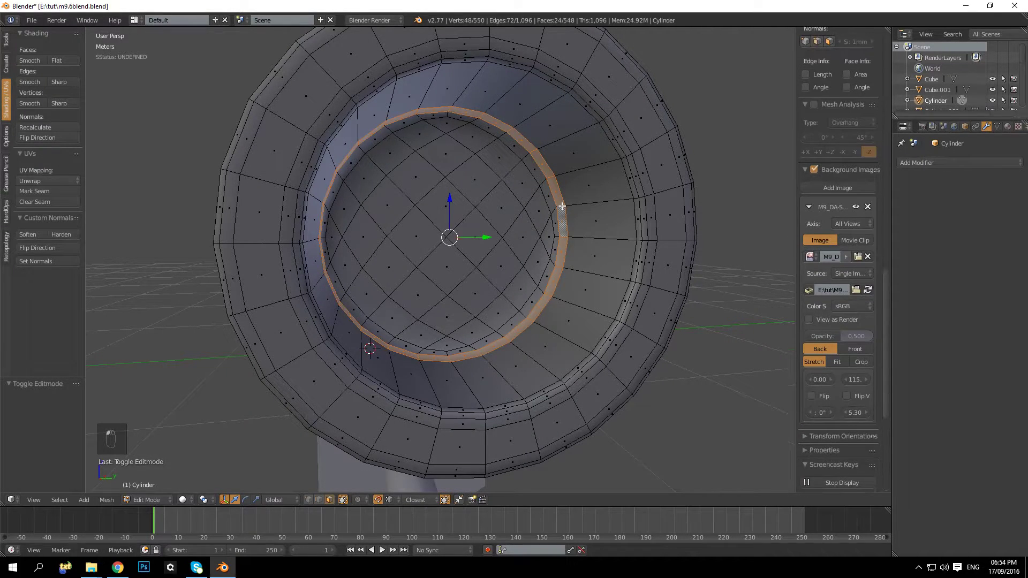
pyautogui.press('h')
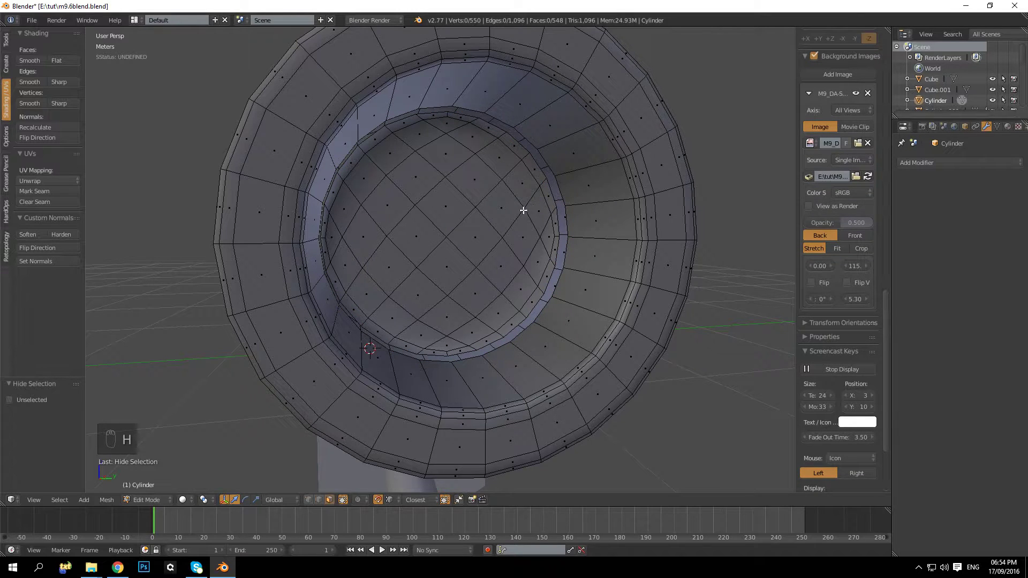
pyautogui.press('l')
pyautogui.press('Delete')
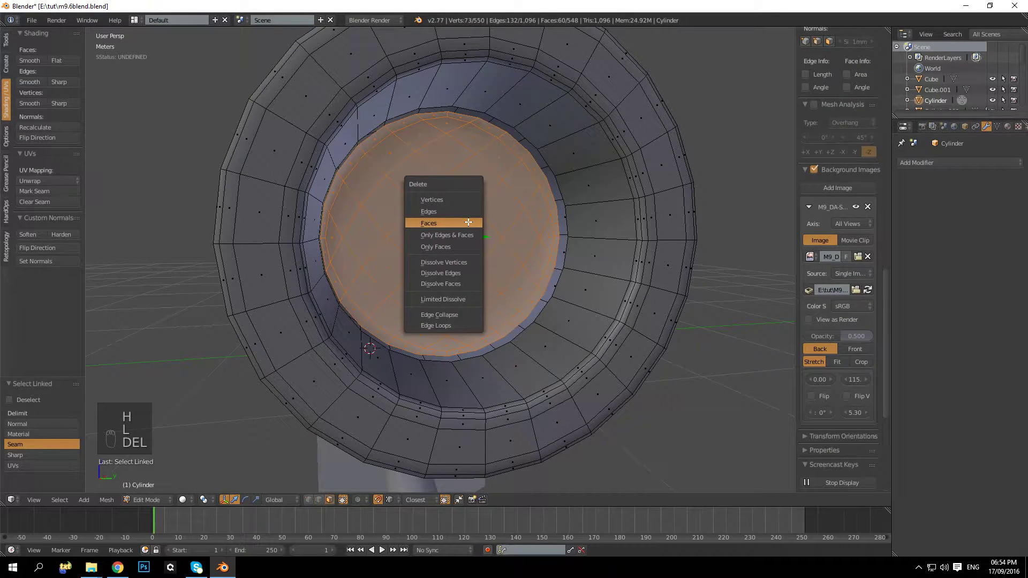
pyautogui.click(470, 220)
pyautogui.press('Tab')
pyautogui.press('Tab')
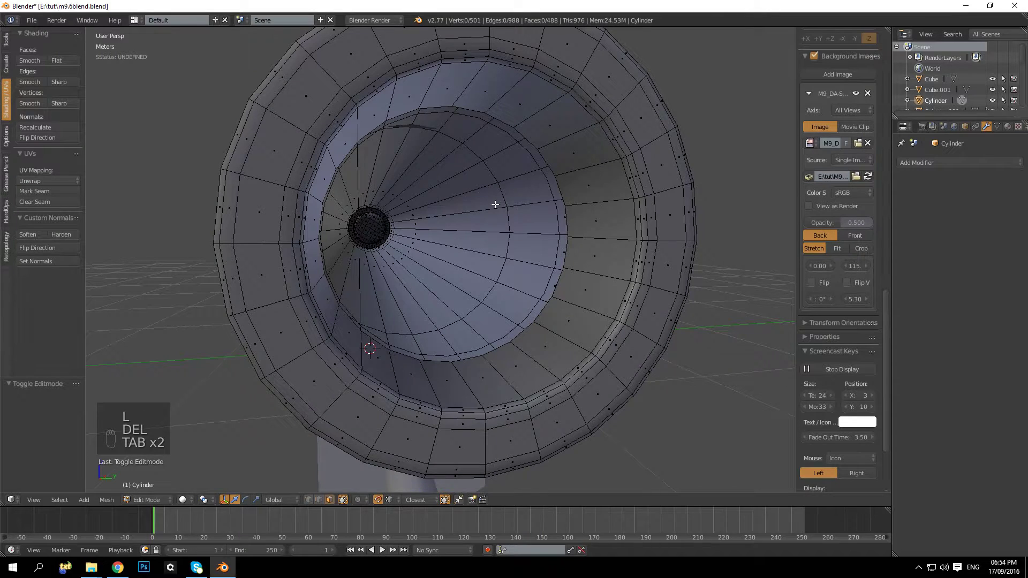
pyautogui.hotkey('alt', 'h')
pyautogui.press('a')
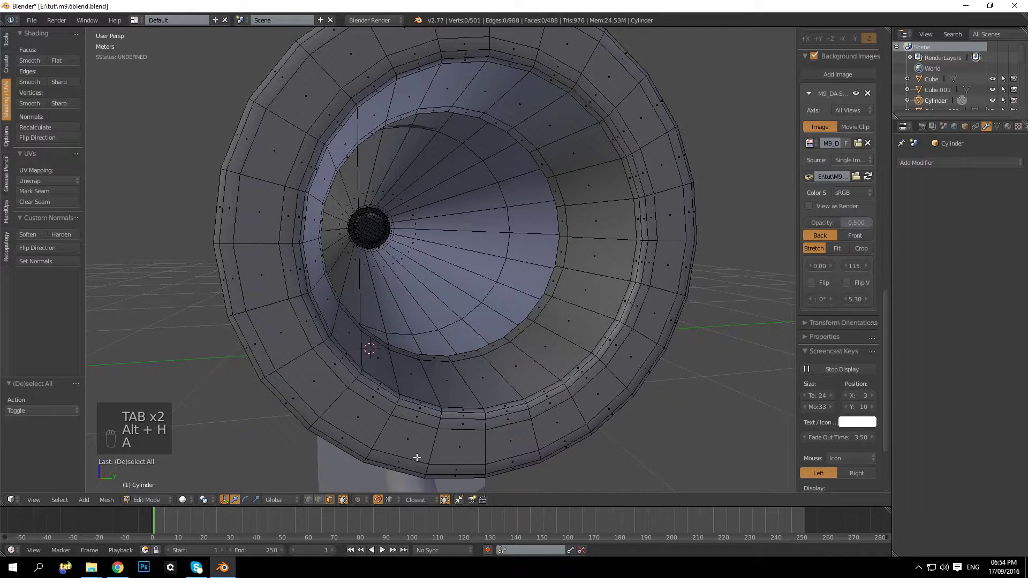
# Try closing the open edge loop at the bore's end with Grid Fill and check the shading in Object Mode
pyautogui.click(319, 499)
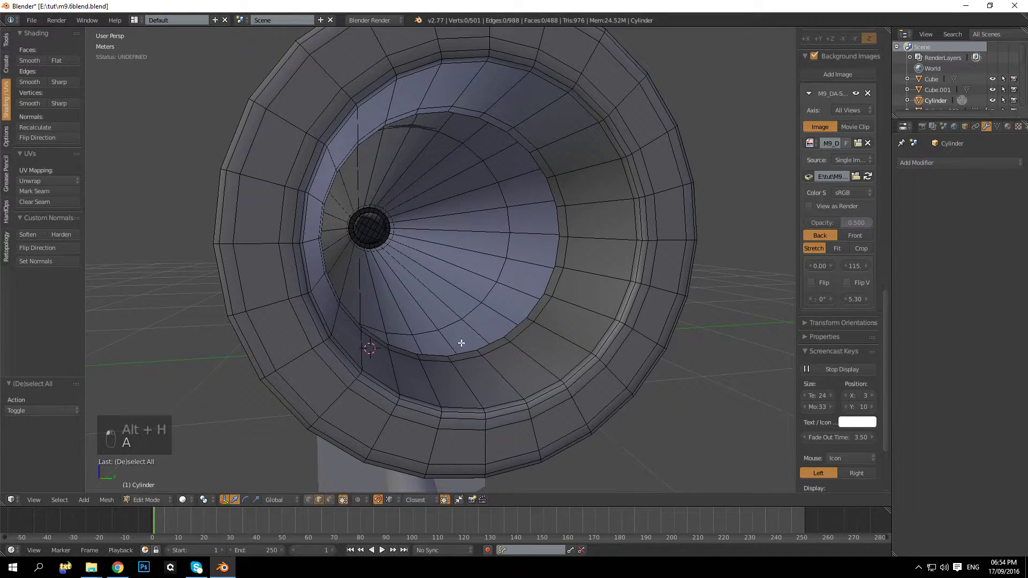
pyautogui.keyDown('alt'); pyautogui.rightClick(496, 335); pyautogui.keyUp('alt')
pyautogui.hotkey('ctrl', 'f')
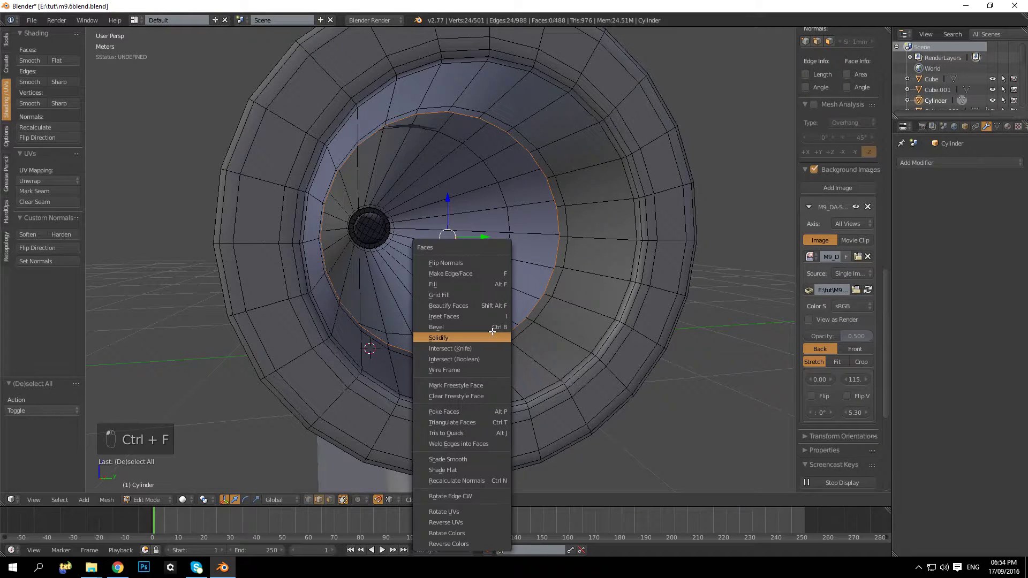
pyautogui.click(468, 291)
pyautogui.press('Tab')
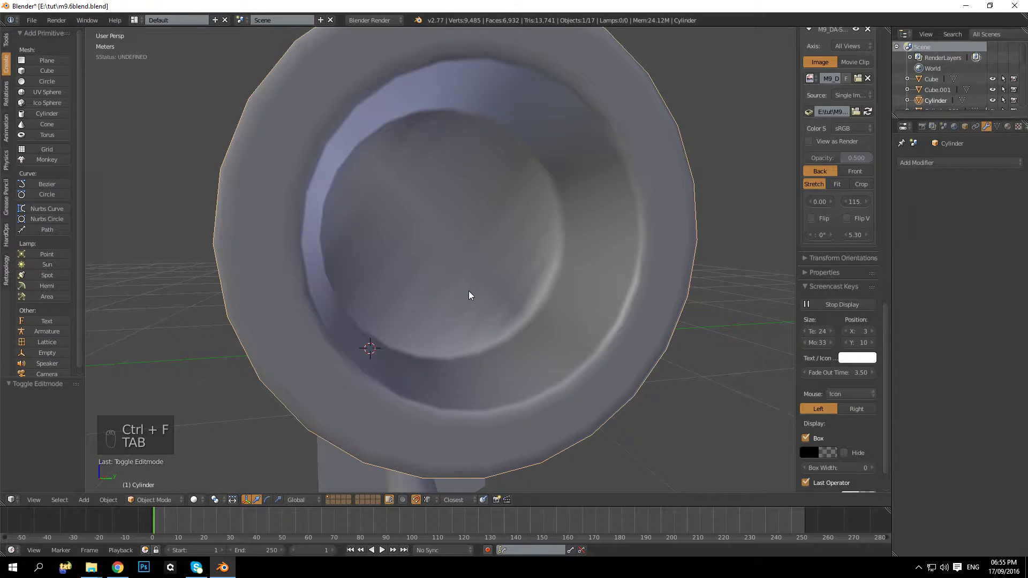
pyautogui.moveTo(468, 291); pyautogui.dragTo(467, 291, button='middle')
pyautogui.press('Tab')
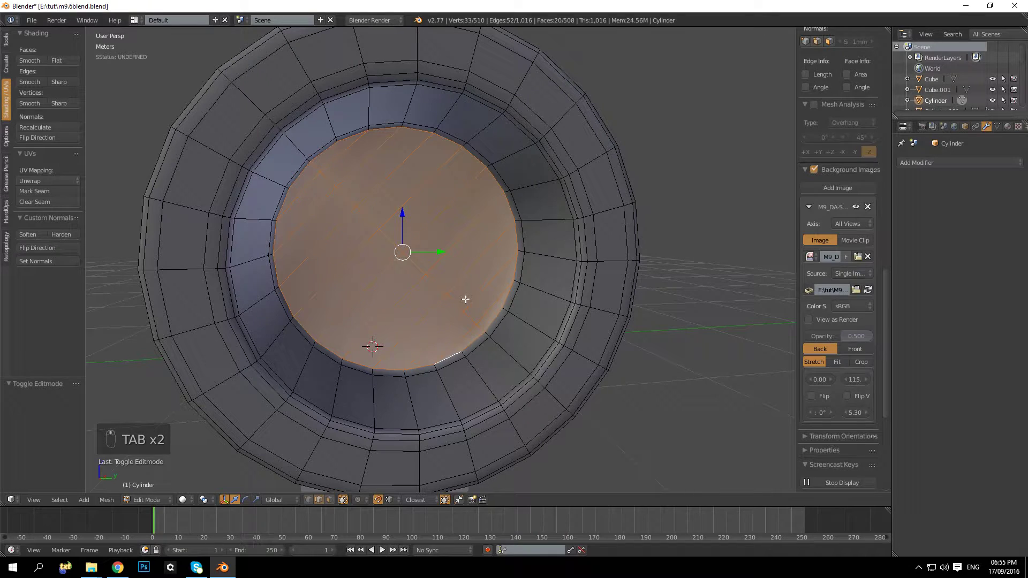
# Undo the grid fill, and try a plain Fill on the open bore loop before undoing that too
pyautogui.hotkey('ctrl', 'z')
pyautogui.hotkey('ctrl', 'z')
pyautogui.hotkey('ctrl', 'z')
pyautogui.hotkey('alt', 'f')
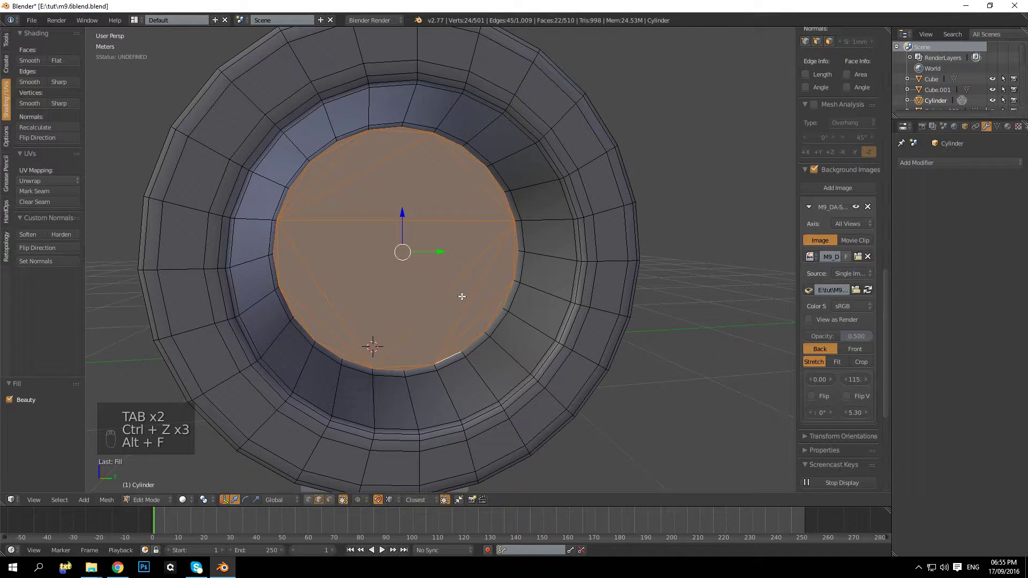
pyautogui.hotkey('ctrl', 'z')
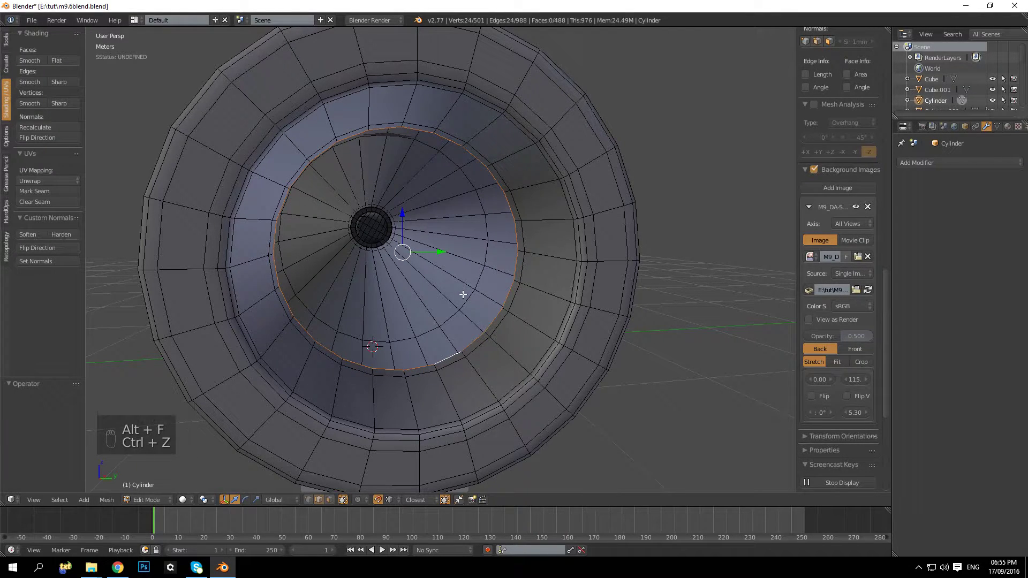
# Try a Grid Fill with a span of 6 on the open bore loop, and undo it after checking the shading
pyautogui.hotkey('ctrl', 'f')
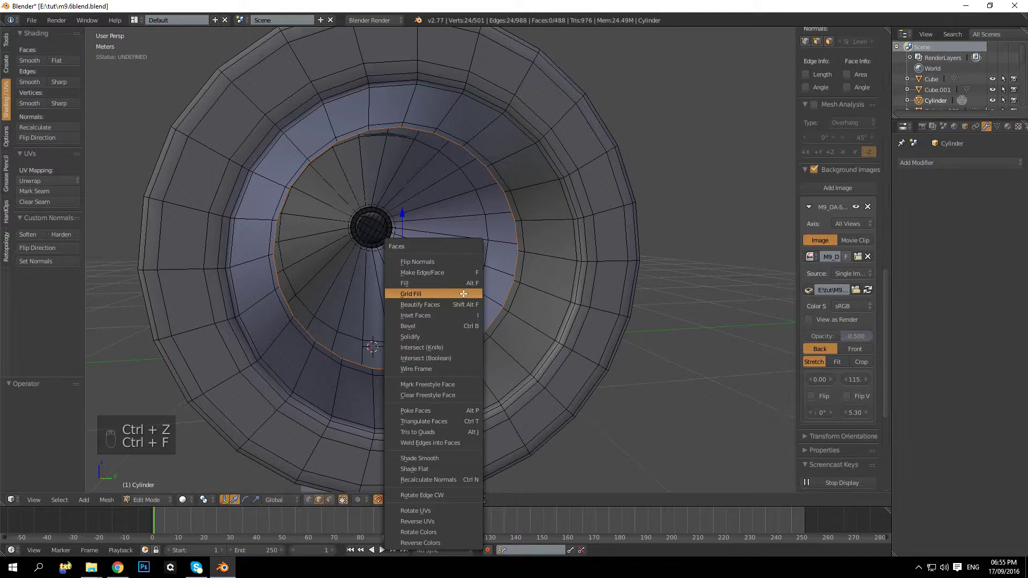
pyautogui.click(463, 294)
pyautogui.moveTo(69, 410); pyautogui.dragTo(105, 411)
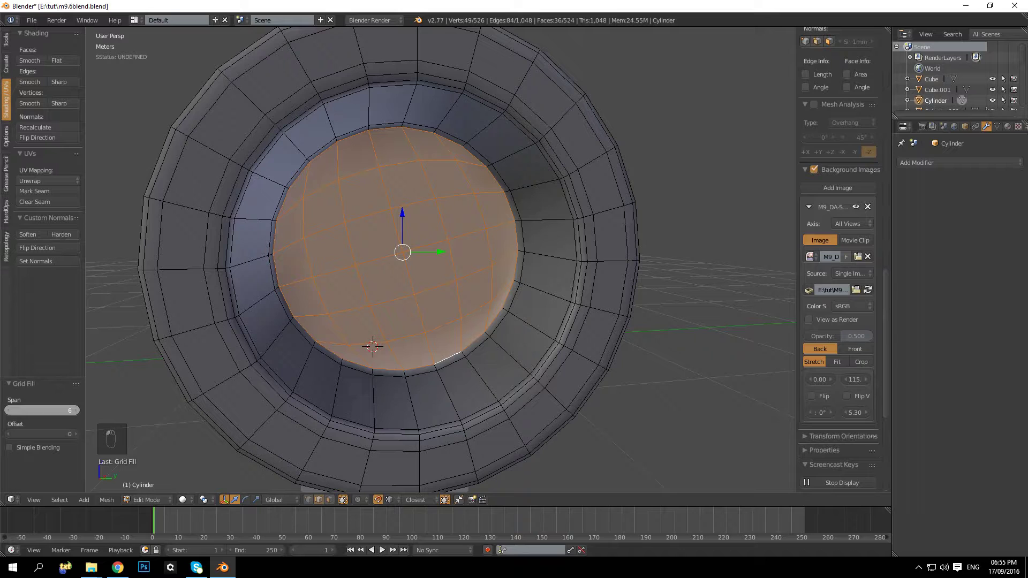
pyautogui.press('Tab')
pyautogui.press('Tab')
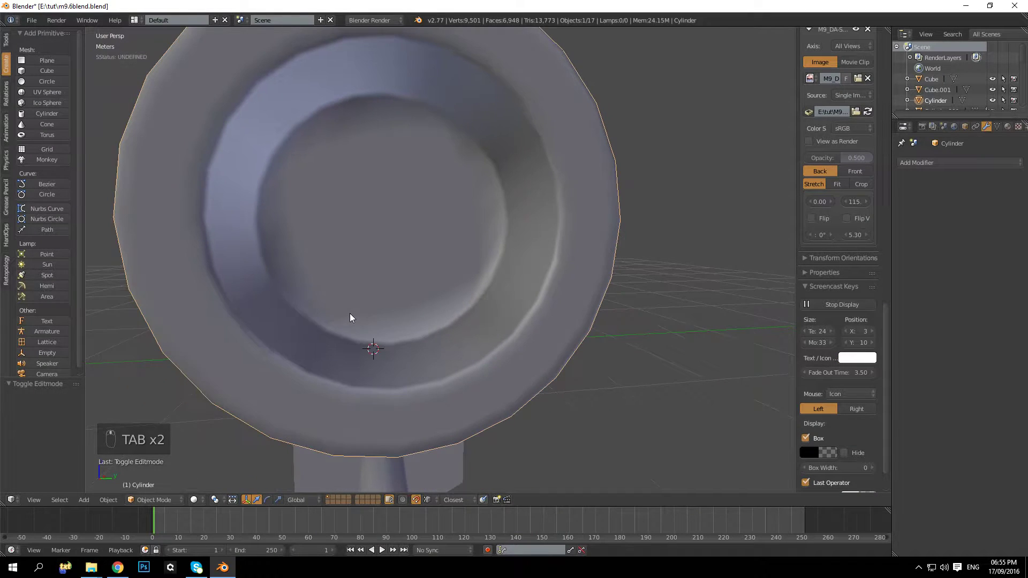
pyautogui.scroll(-6, 349, 313)
pyautogui.scroll(3, 348, 309)
pyautogui.press('Tab')
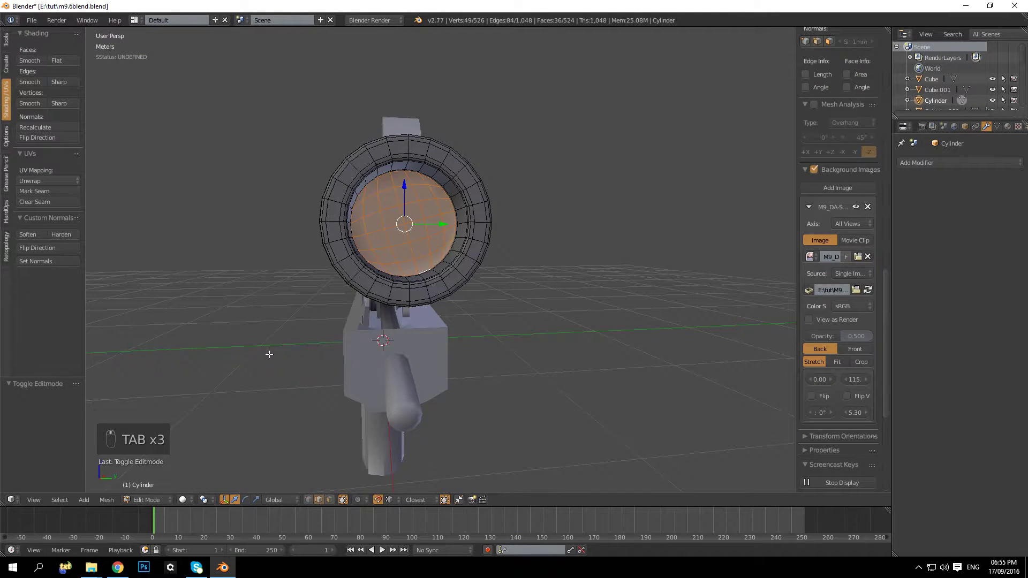
pyautogui.hotkey('ctrl', 'z')
pyautogui.hotkey('ctrl', 'z')
pyautogui.hotkey('ctrl', 'z')
pyautogui.hotkey('ctrl', 'z')
# Close the open bore loop with a Grid Fill of span 2, adjusting its offset until the face rows run horizontally
pyautogui.scroll(4, 371, 300)
pyautogui.scroll(-4, 375, 311)
pyautogui.scroll(4, 378, 305)
pyautogui.moveTo(393, 285); pyautogui.dragTo(400, 219, button='middle')
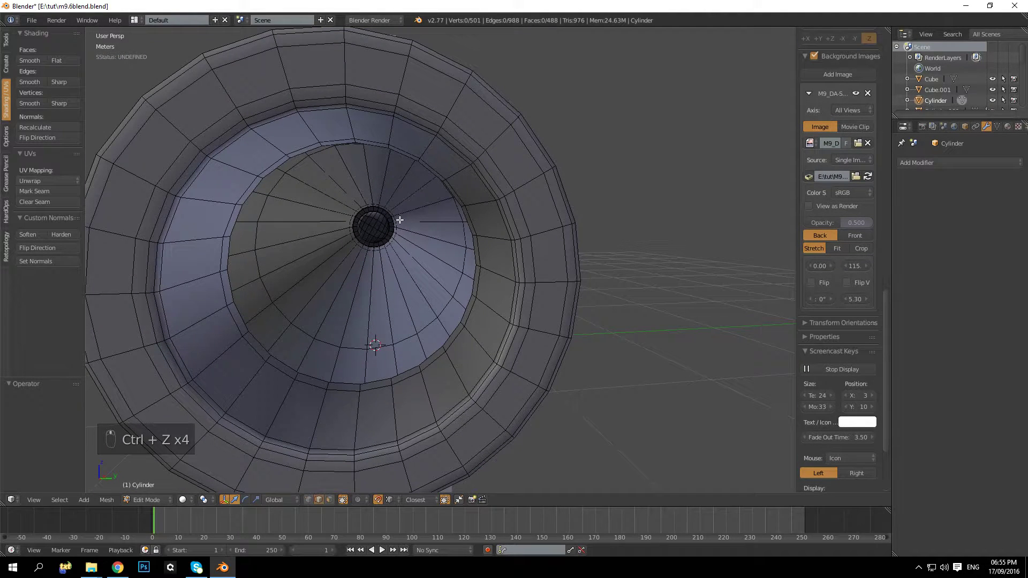
pyautogui.keyDown('alt'); pyautogui.click(239, 202); pyautogui.keyUp('alt')
pyautogui.hotkey('ctrl', 'f')
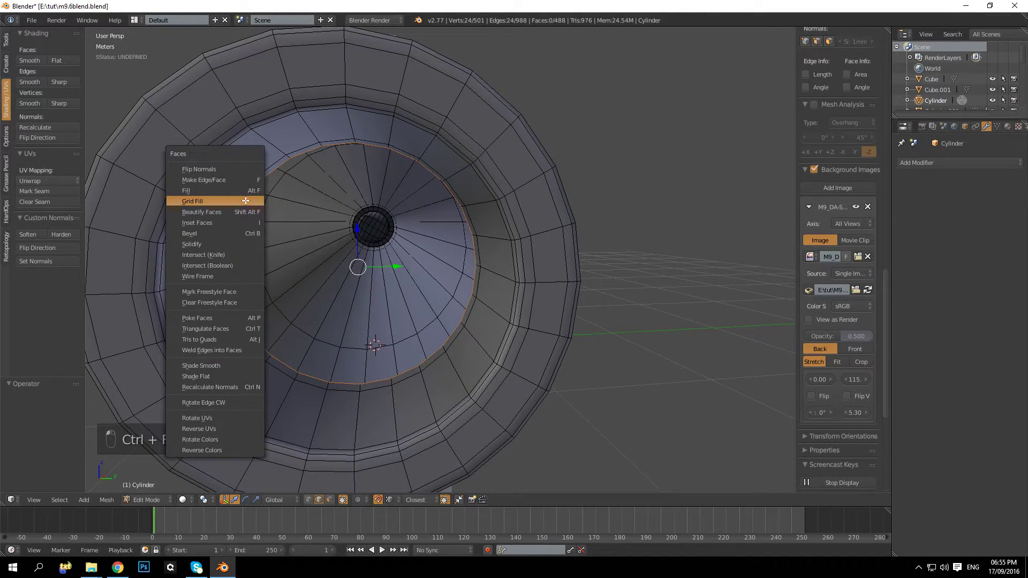
pyautogui.click(245, 201)
pyautogui.moveTo(42, 433); pyautogui.dragTo(67, 434)
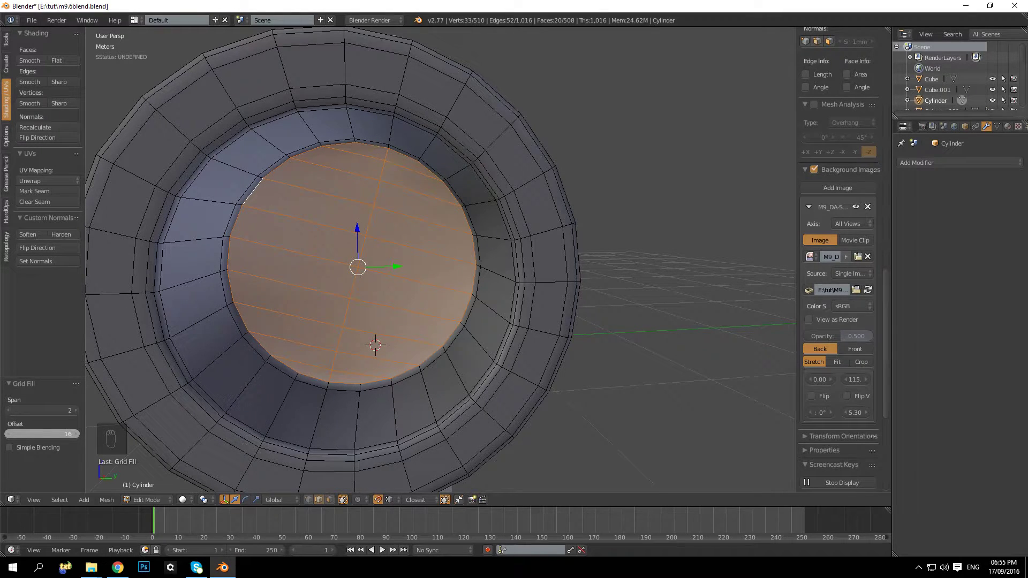
pyautogui.press('Tab')
pyautogui.press('Tab')
pyautogui.press('Tab')
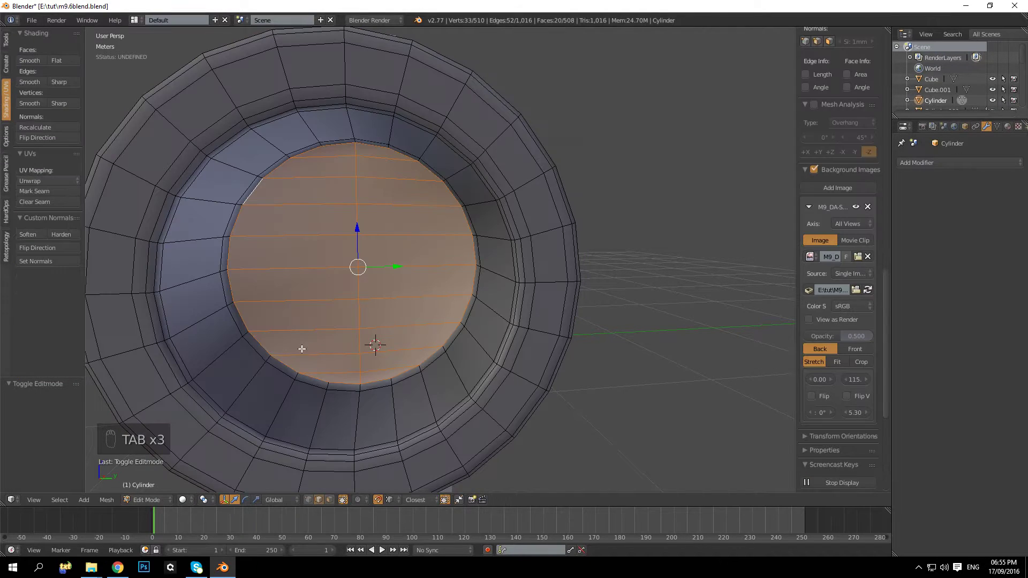
# Undo the bore's current fill, close the loop with a Grid Fill of span 6, adjust its offset, and check the shading in Object Mode
pyautogui.hotkey('ctrl', 'z')
pyautogui.hotkey('ctrl', 'z')
pyautogui.hotkey('ctrl', 'z')
pyautogui.hotkey('ctrl', 'f')
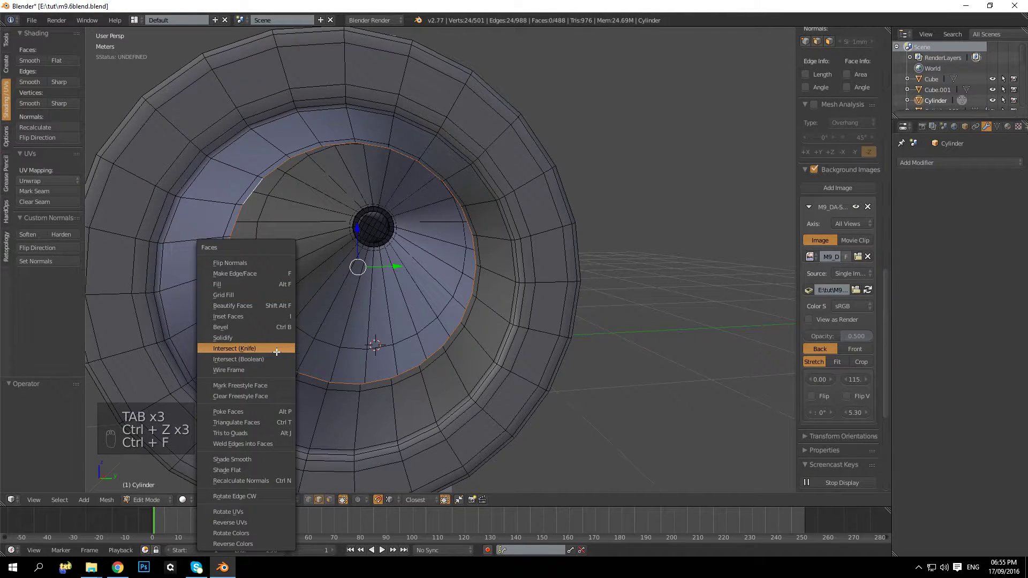
pyautogui.click(252, 294)
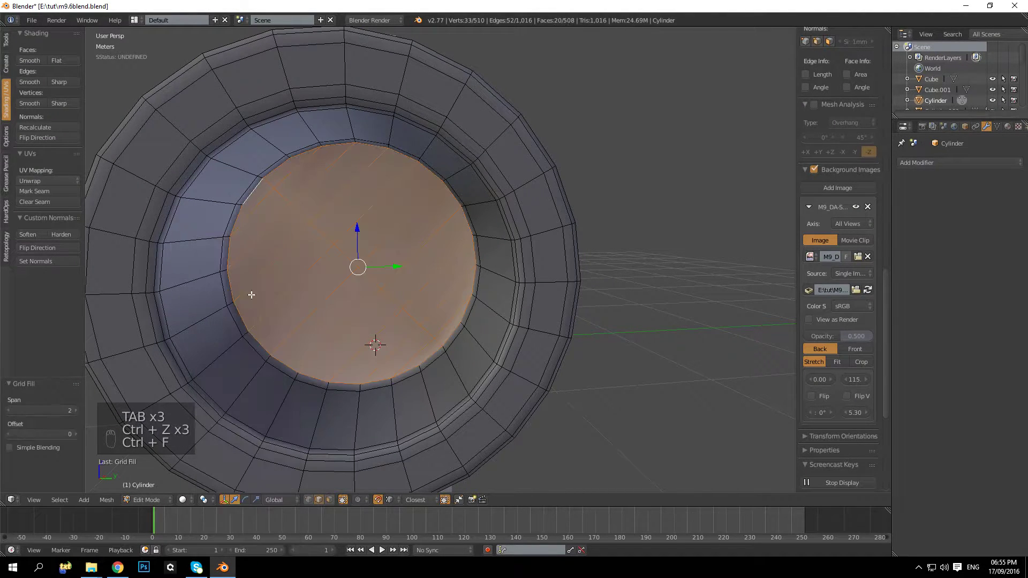
pyautogui.click(76, 411)
pyautogui.click(76, 410)
pyautogui.click(76, 411)
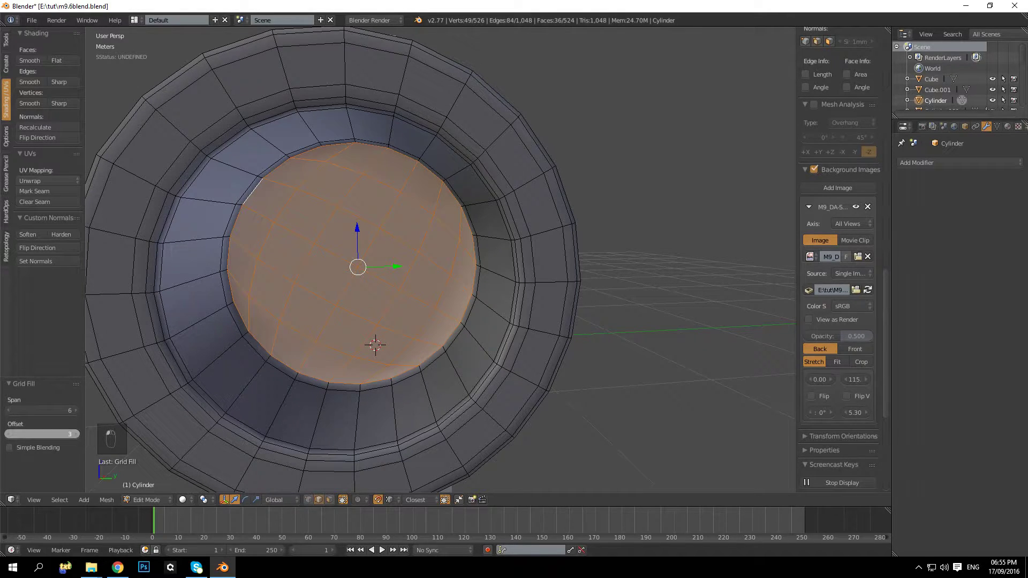
pyautogui.press('Tab')
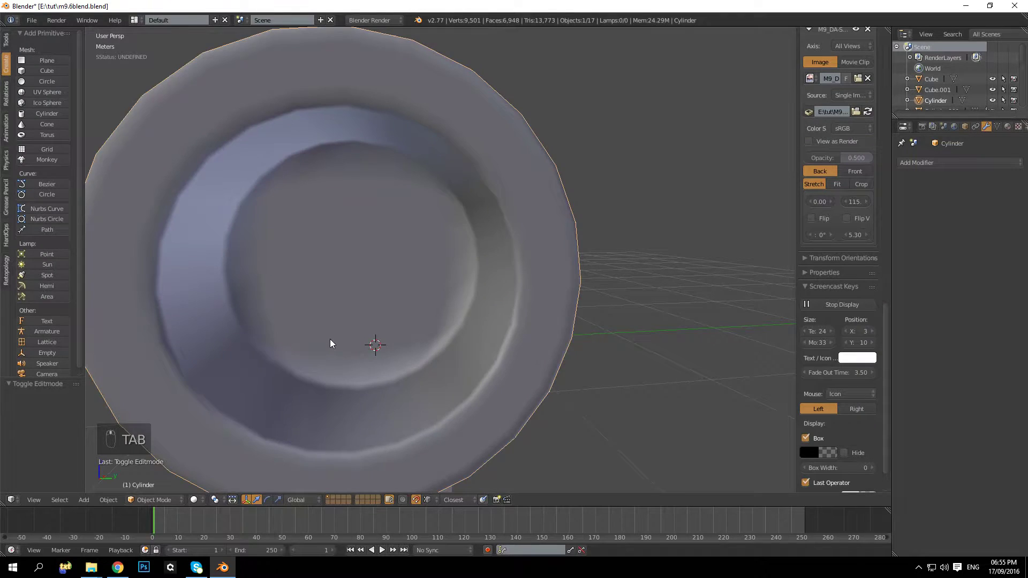
pyautogui.scroll(-5, 330, 339)
pyautogui.moveTo(322, 332); pyautogui.dragTo(410, 340, button='middle')
pyautogui.press('Tab')
pyautogui.press('Tab')
pyautogui.press('Tab')
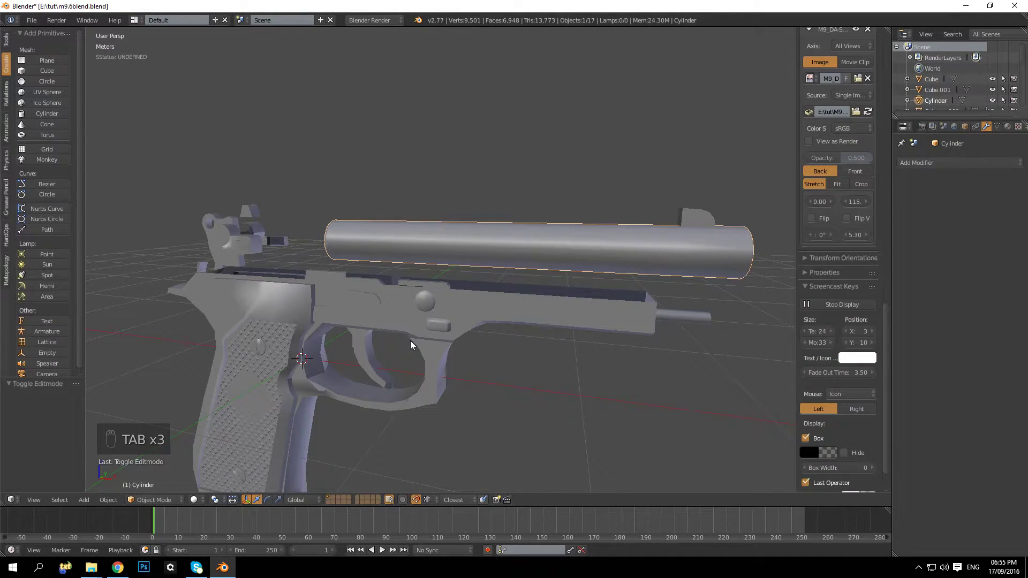
# Dissolve the two extra edge loops around the barrel, one near its rear end and one beneath the front sight
pyautogui.press('Tab')
pyautogui.scroll(4, 400, 326)
pyautogui.moveTo(401, 327); pyautogui.dragTo(437, 267, button='middle')
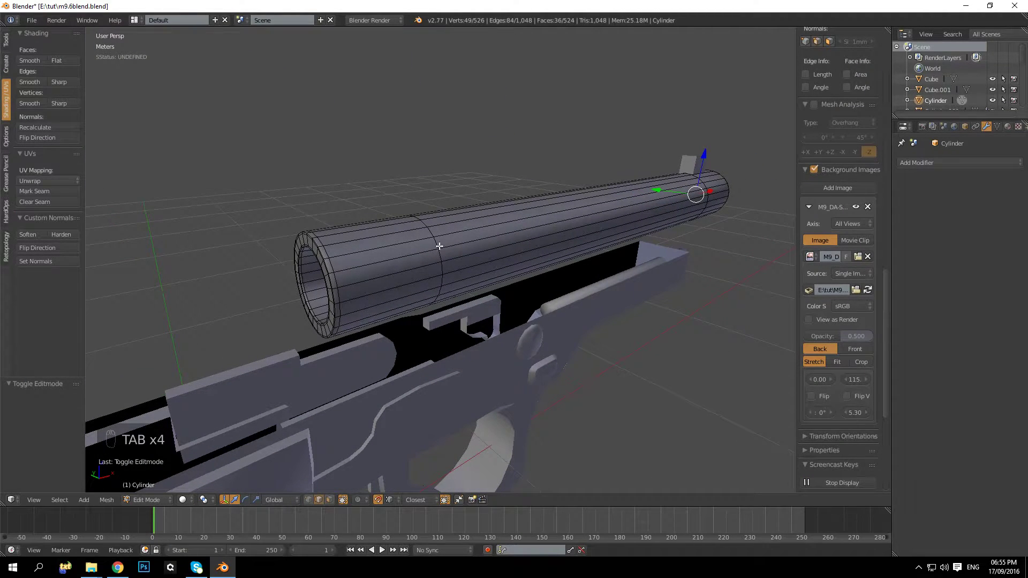
pyautogui.keyDown('alt'); pyautogui.rightClick(436, 243); pyautogui.keyUp('alt')
pyautogui.hotkey('ctrl', 'x')
pyautogui.scroll(3, 452, 232)
pyautogui.moveTo(452, 232); pyautogui.dragTo(405, 241, button='middle')
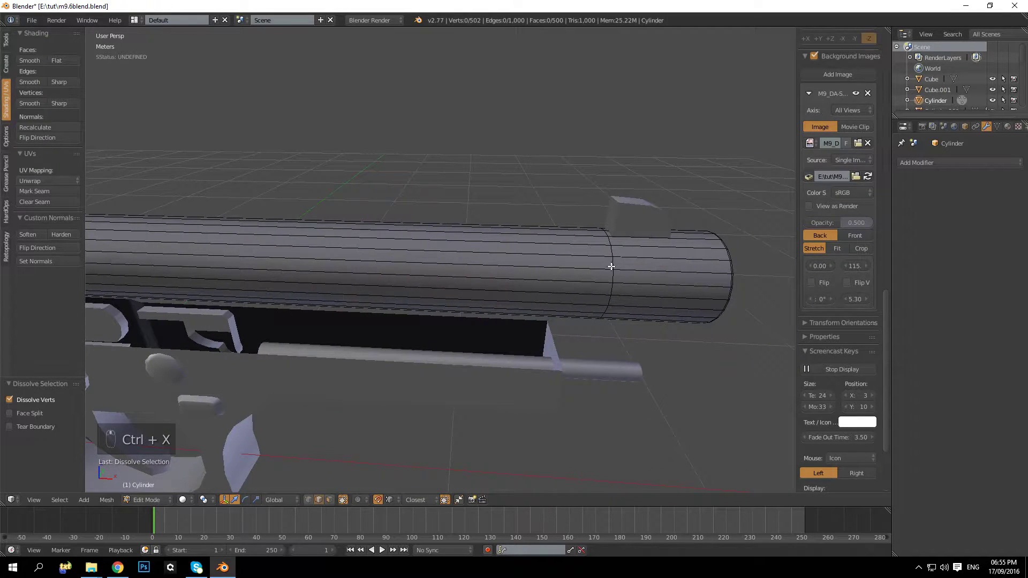
pyautogui.hotkey('ctrl', 'x')
pyautogui.scroll(-3, 612, 259)
pyautogui.moveTo(612, 259); pyautogui.dragTo(499, 270, button='middle')
pyautogui.press('Tab')
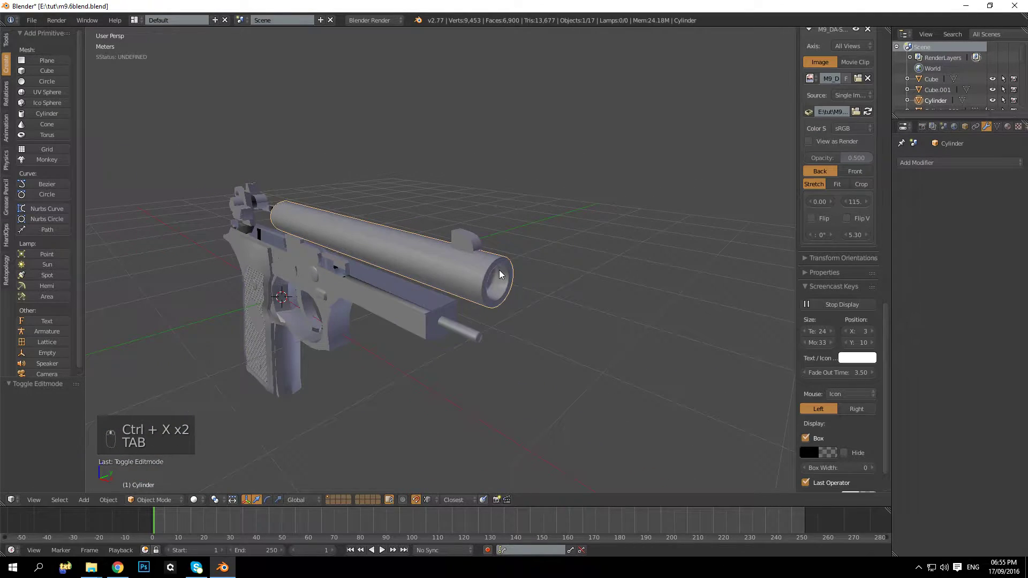
# Unhide all hidden pistol parts in Object Mode and clear the selection
pyautogui.press('Tab')
pyautogui.hotkey('alt', 'g')
pyautogui.hotkey('alt', 'h')
pyautogui.hotkey('alt', 'h')
pyautogui.press('Tab')
pyautogui.hotkey('alt', 'h')
pyautogui.press('a')
# Compare the assembled pistol with the reference image in front orthographic view, switching between solid and wireframe display
pyautogui.moveTo(486, 275); pyautogui.dragTo(386, 303, button='middle')
pyautogui.press('KP_1')
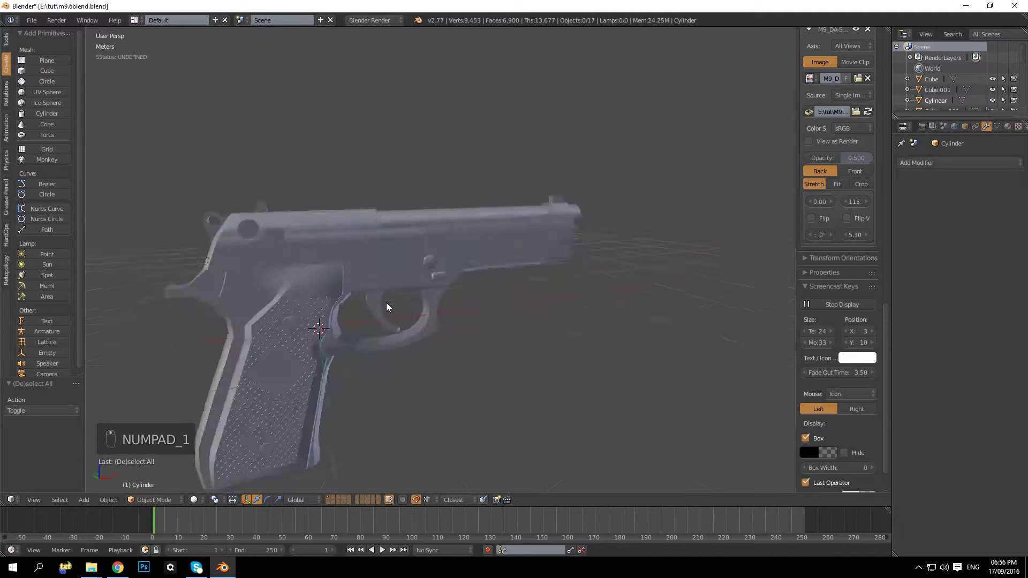
pyautogui.press('KP_5')
pyautogui.press('z')
pyautogui.press('z')
pyautogui.keyDown('shift'); pyautogui.moveTo(309, 345); pyautogui.dragTo(435, 288, button='middle'); pyautogui.keyUp('shift')
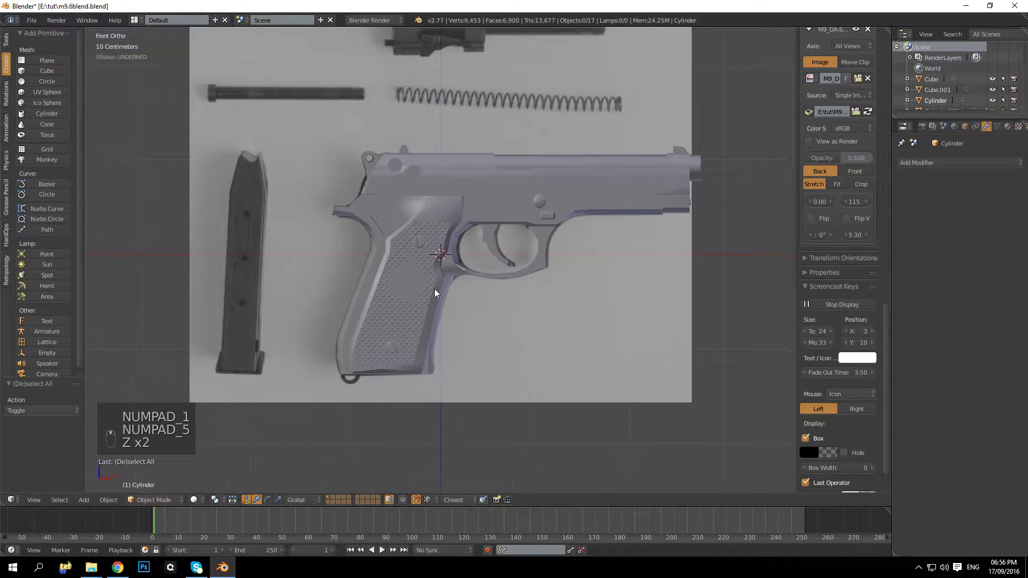
pyautogui.press('z')
# Try to close the grip frame's open bottom with a face between its two opposite lower edges, and undo it
pyautogui.rightClick(393, 307)
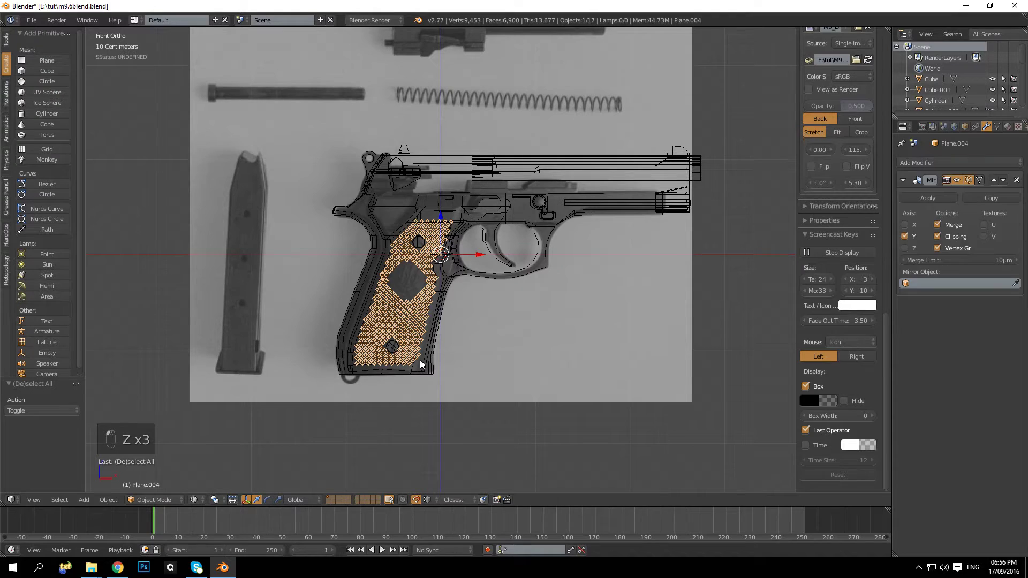
pyautogui.rightClick(429, 371)
pyautogui.press('KP_5')
pyautogui.press('z')
pyautogui.moveTo(429, 364)
pyautogui.mouseDown(button='middle')
pyautogui.moveTo(390, 283)
pyautogui.moveTo(442, 267)
pyautogui.moveTo(430, 226)
pyautogui.moveTo(439, 250)
pyautogui.mouseUp(button='middle')
pyautogui.scroll(3, 442, 267)
pyautogui.press('Tab')
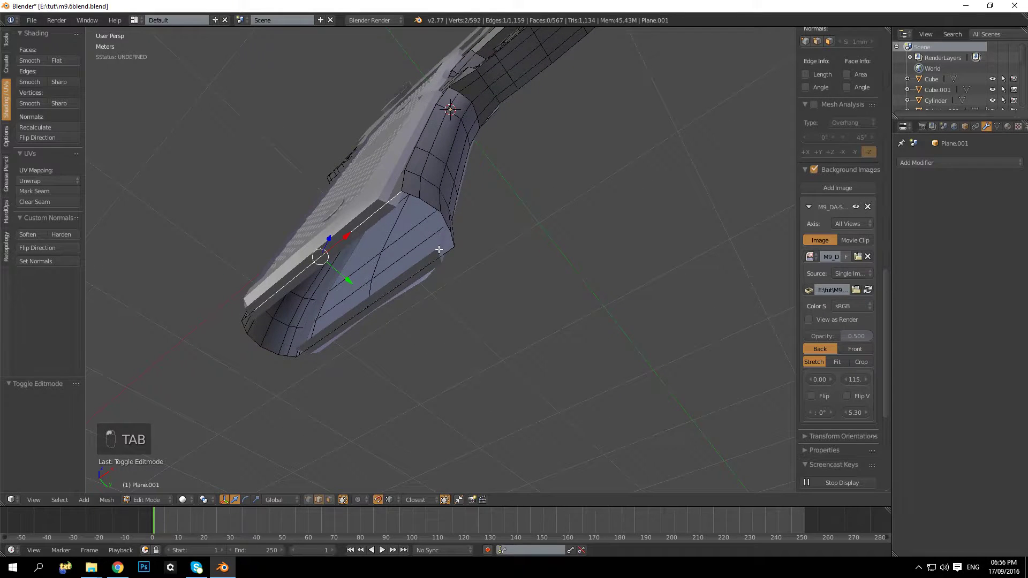
pyautogui.keyDown('shift'); pyautogui.rightClick(442, 254); pyautogui.keyUp('shift')
pyautogui.press('f')
pyautogui.moveTo(442, 255); pyautogui.dragTo(590, 333, button='middle')
pyautogui.hotkey('ctrl', 'z')
pyautogui.press('Tab')
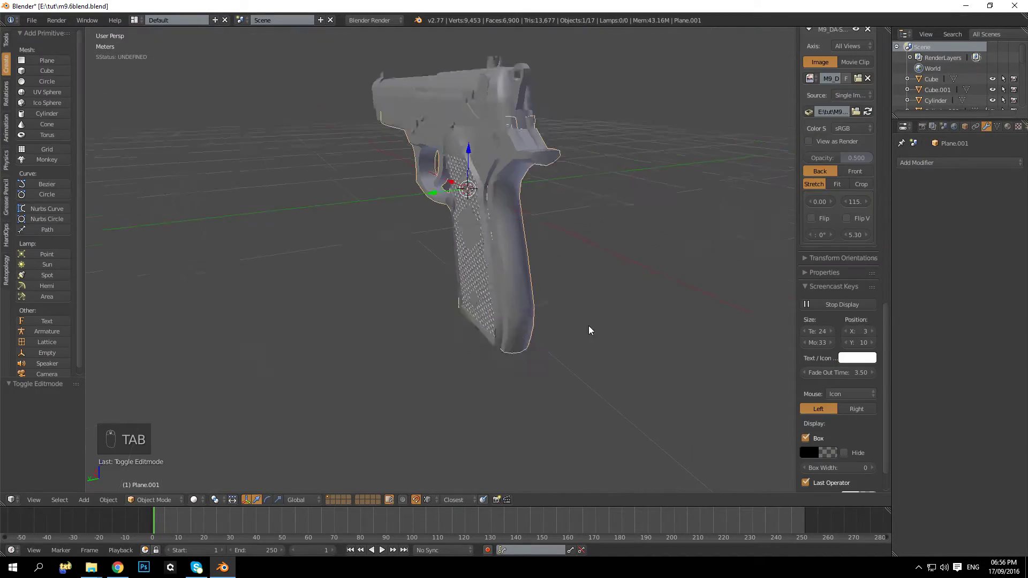
pyautogui.rightClick(473, 229)
pyautogui.scroll(2, 467, 178)
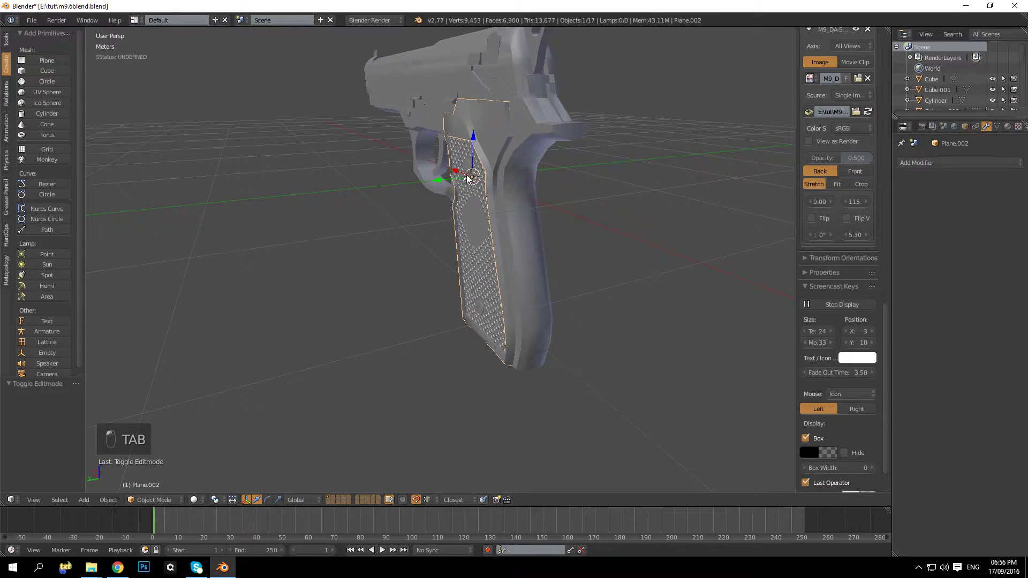
pyautogui.rightClick(471, 158)
pyautogui.press('g')
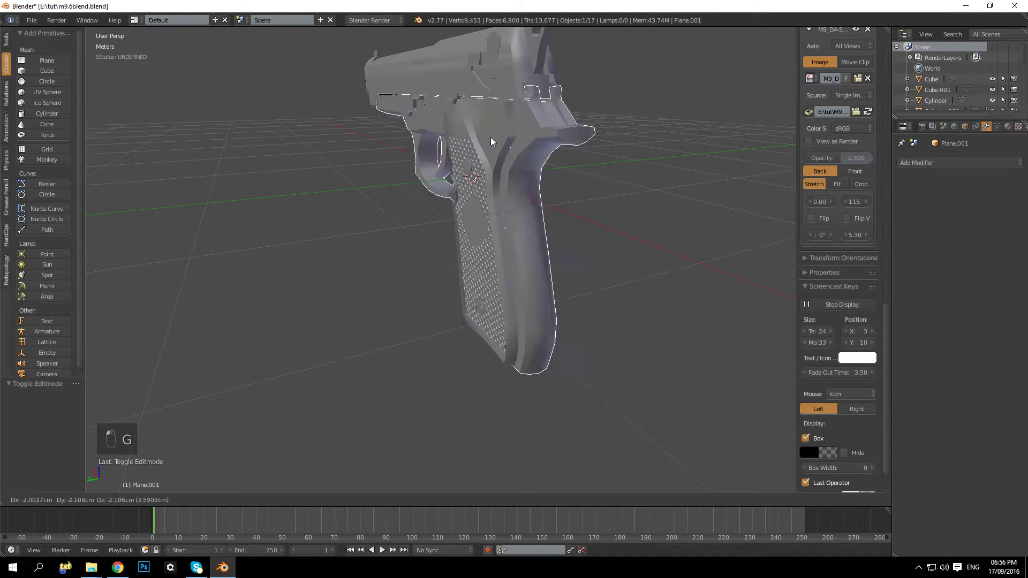
pyautogui.rightClick(439, 193)
pyautogui.hotkey('ctrl', 'z')
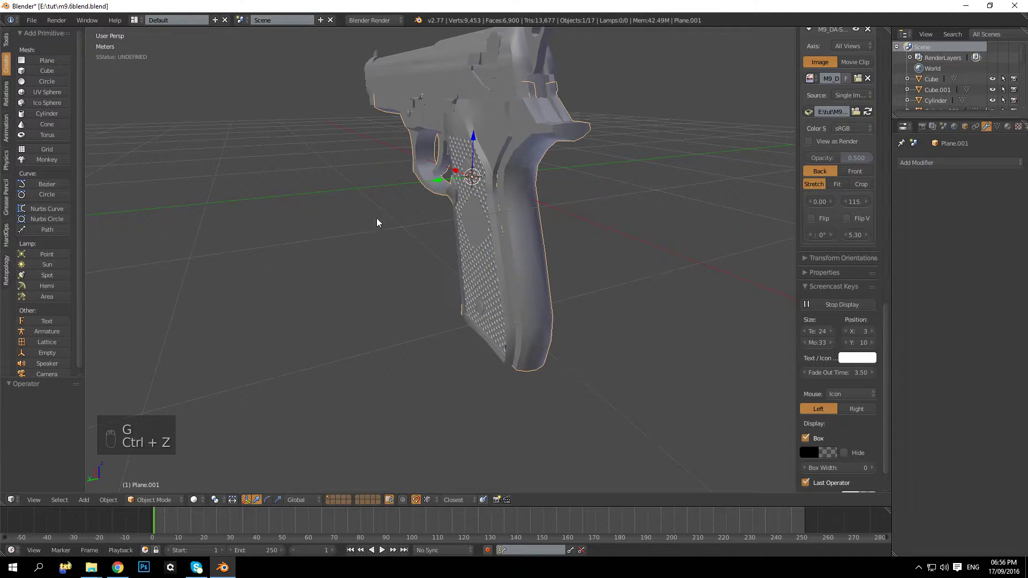
# Turn snapping off and hide the grip panels and their textured surfaces to expose the bare grip frame
pyautogui.hotkey('shift', 'Tab')
pyautogui.press('a')
pyautogui.rightClick(488, 132)
pyautogui.press('h')
pyautogui.press('h')
pyautogui.rightClick(480, 175)
pyautogui.press('h')
pyautogui.moveTo(560, 188); pyautogui.dragTo(536, 166, button='middle')
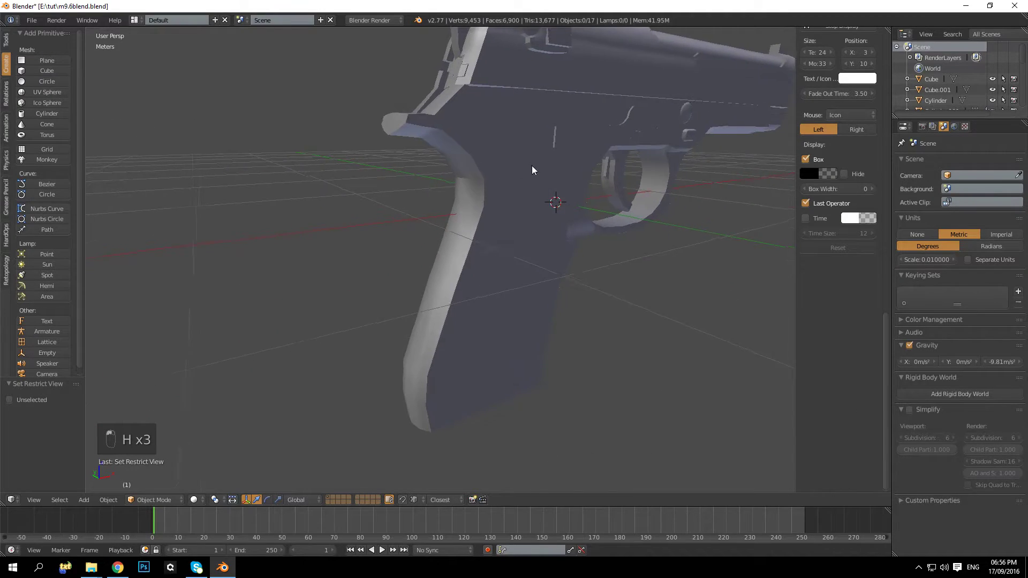
pyautogui.rightClick(490, 173)
pyautogui.press('h')
# Add a lengthwise loop cut down the sides of the grip frame, dividing its bottom edges into front and rear parts
pyautogui.moveTo(477, 184); pyautogui.dragTo(445, 289, button='middle')
pyautogui.rightClick(517, 227)
pyautogui.press('Tab')
pyautogui.press('a')
pyautogui.press('a')
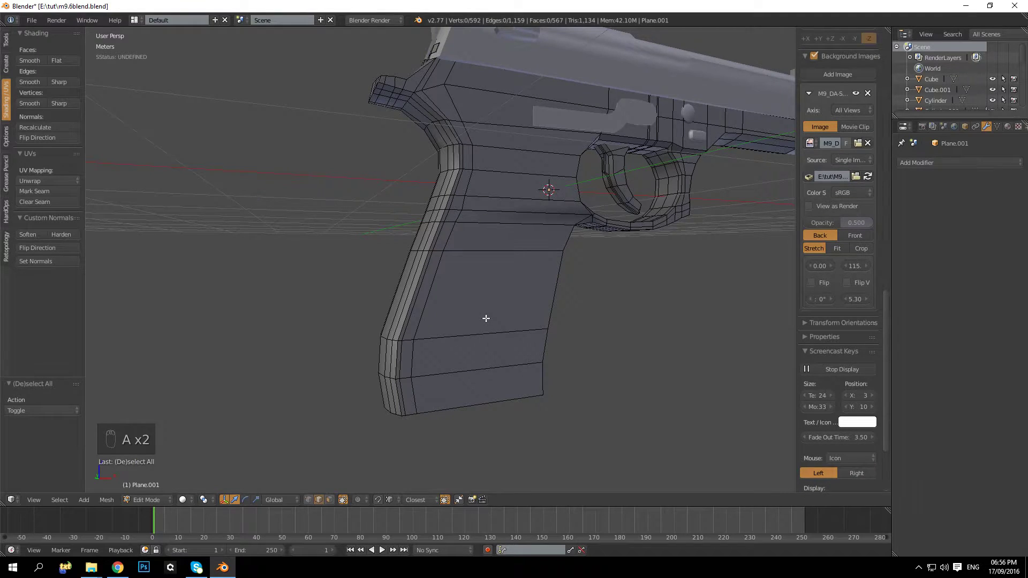
pyautogui.hotkey('ctrl', 'r')
pyautogui.click(486, 318)
pyautogui.click(485, 318)
pyautogui.press('Tab')
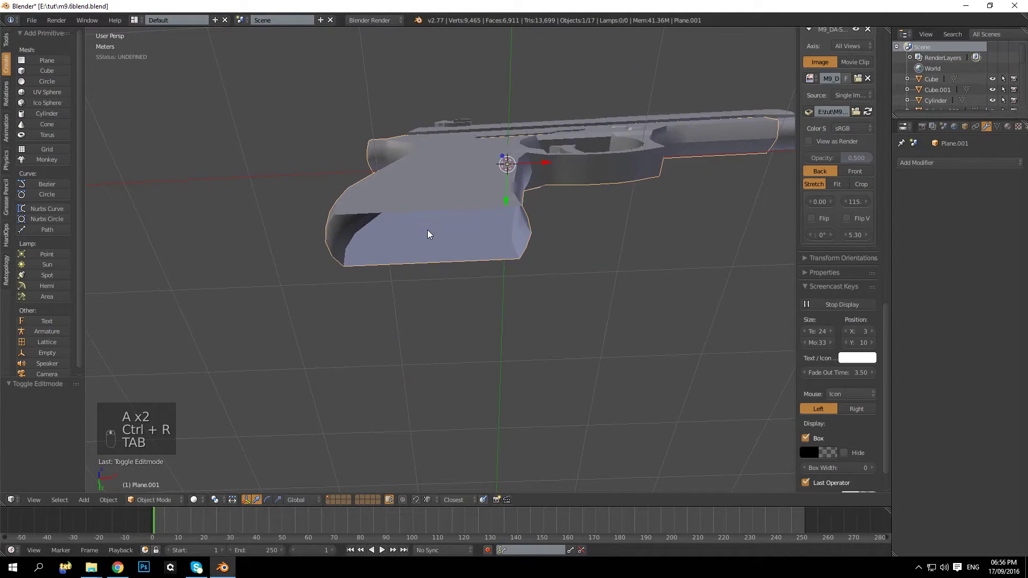
# Fill the grip frame's open bottom with two faces, joining the opposite front edges and the opposite rear edges
pyautogui.press('Tab')
pyautogui.rightClick(461, 208)
pyautogui.keyDown('shift'); pyautogui.rightClick(465, 259); pyautogui.keyUp('shift')
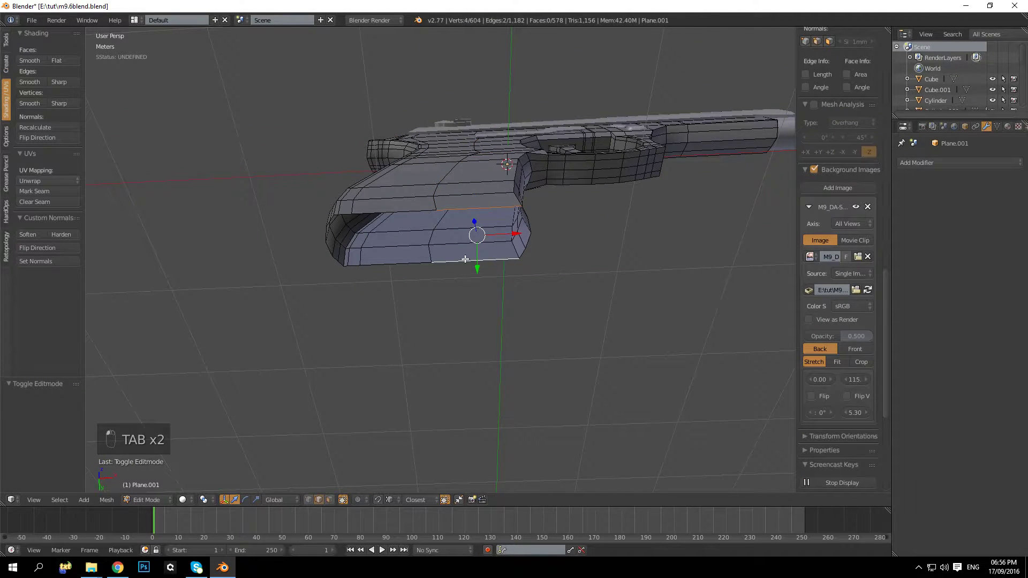
pyautogui.press('f')
pyautogui.rightClick(399, 210)
pyautogui.keyDown('shift'); pyautogui.rightClick(413, 263); pyautogui.keyUp('shift')
pyautogui.press('f')
pyautogui.moveTo(410, 250); pyautogui.dragTo(400, 362, button='middle')
pyautogui.press('a')
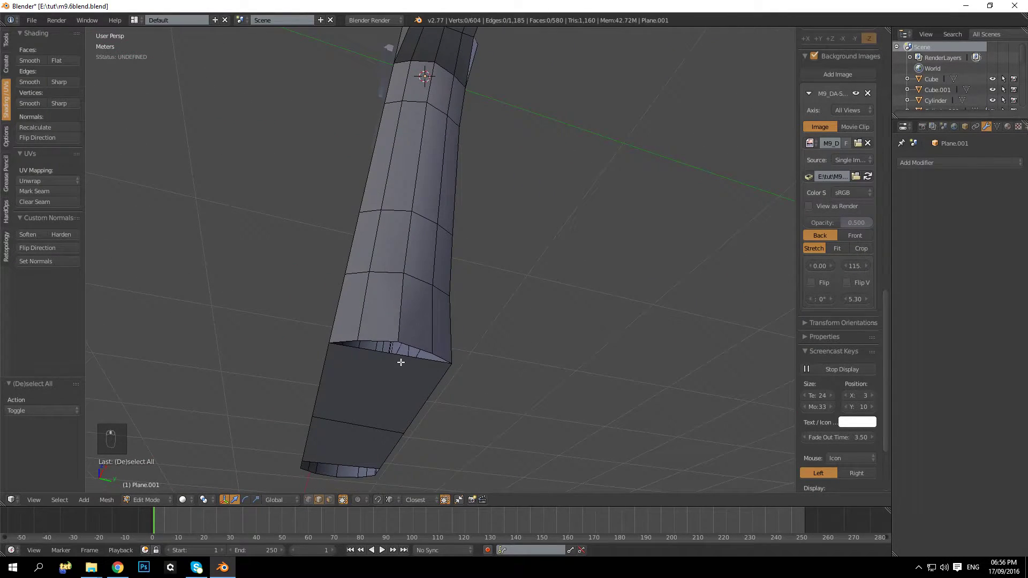
# Add three evenly spaced lengthwise loop cuts through the two new faces at the grip's bottom
pyautogui.hotkey('ctrl', 'r')
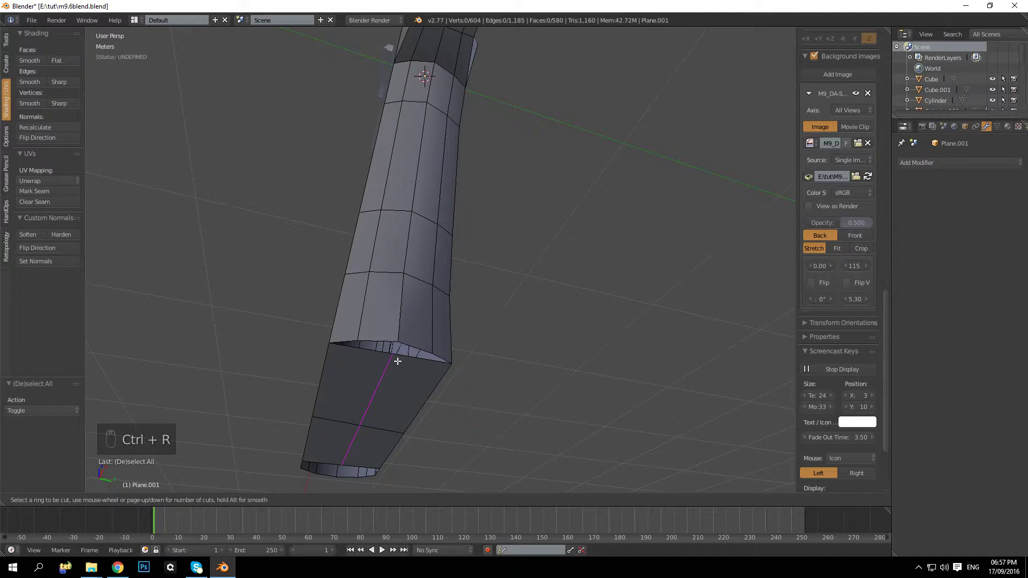
pyautogui.press('4')
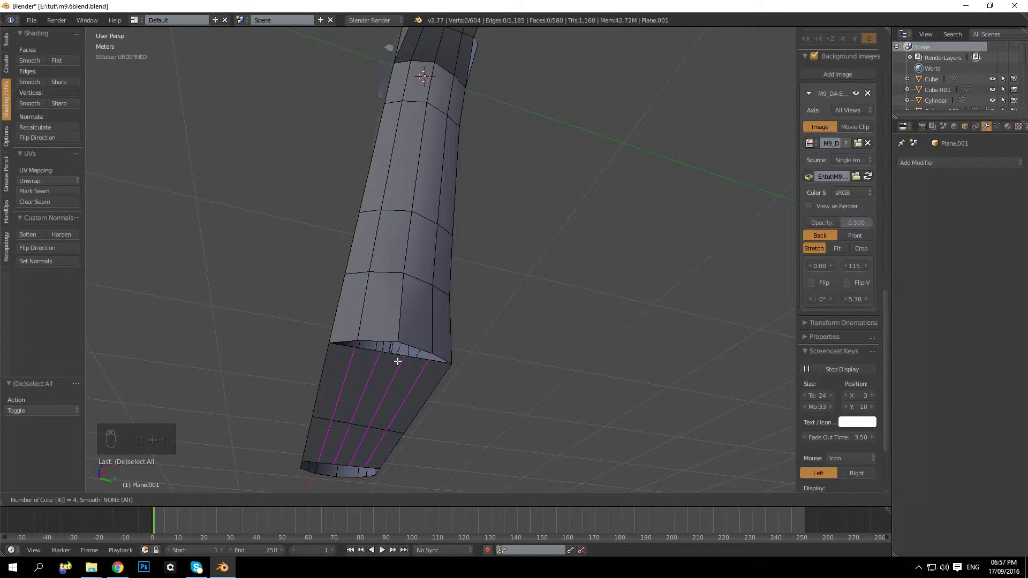
pyautogui.click(397, 361)
pyautogui.rightClick(398, 361)
pyautogui.press('a')
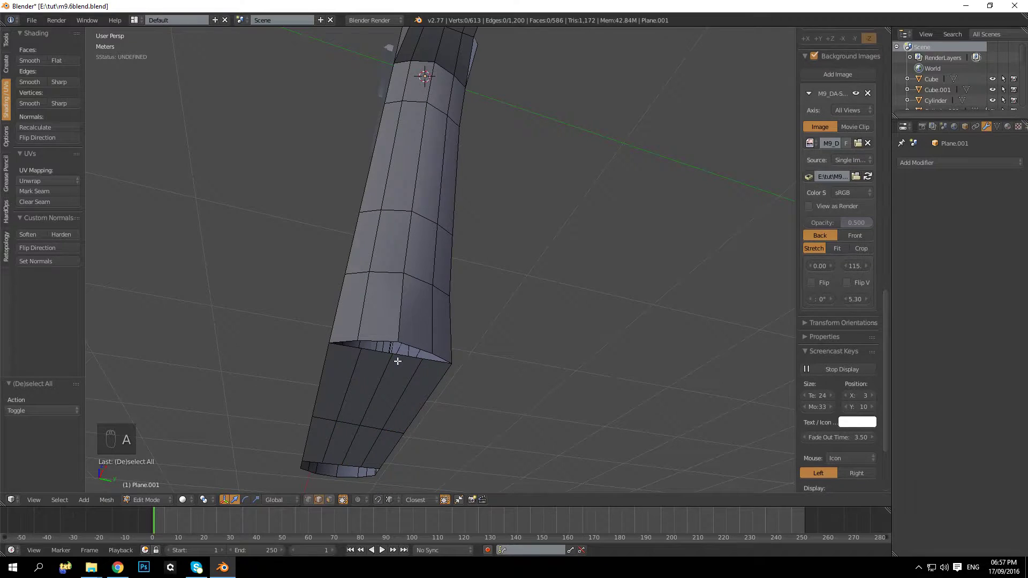
# Enable vertex snapping and auto-merge, and weld the three cut vertices at the bottom's front edge to the matching front rim vertices
pyautogui.rightClick(359, 361)
pyautogui.hotkey('shift', 'Tab')
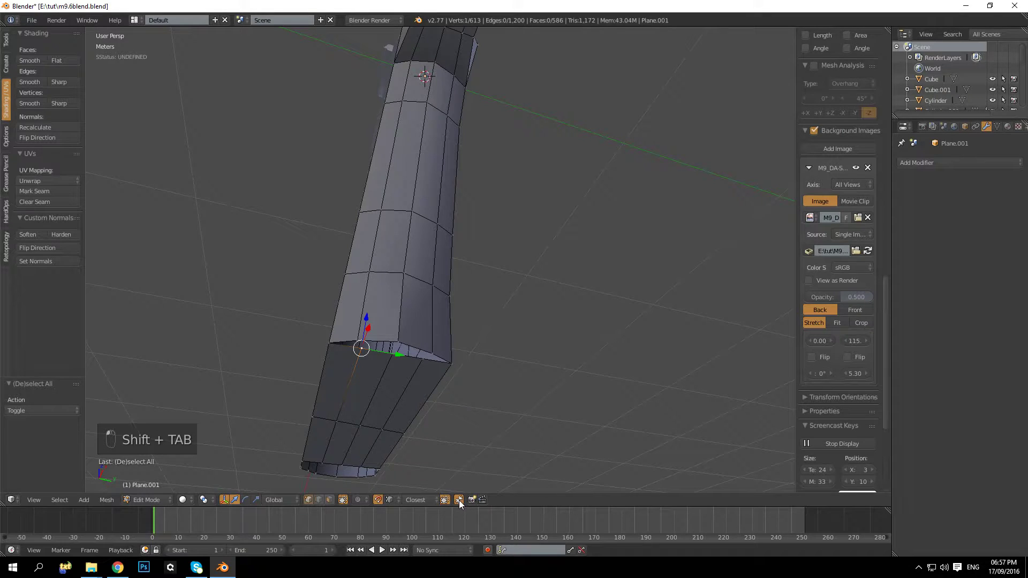
pyautogui.press('g')
pyautogui.click(401, 363)
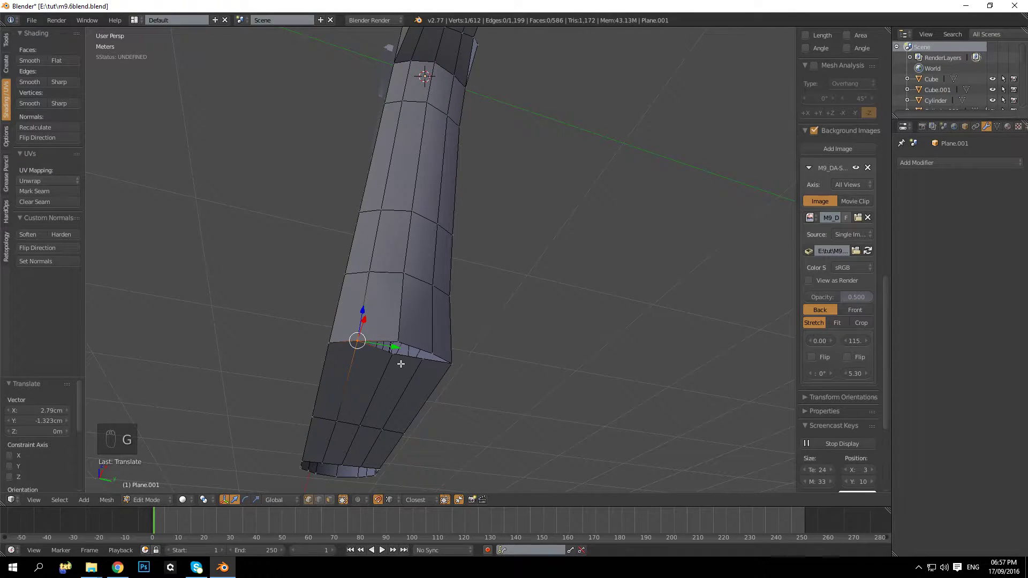
pyautogui.press('g')
pyautogui.click(396, 345)
pyautogui.press('g')
pyautogui.click(432, 354)
# Extrude the side rim edge behind the grip's bottom faces across the opening in four snapped segments to the opposite side
pyautogui.moveTo(433, 354); pyautogui.dragTo(462, 325, button='middle')
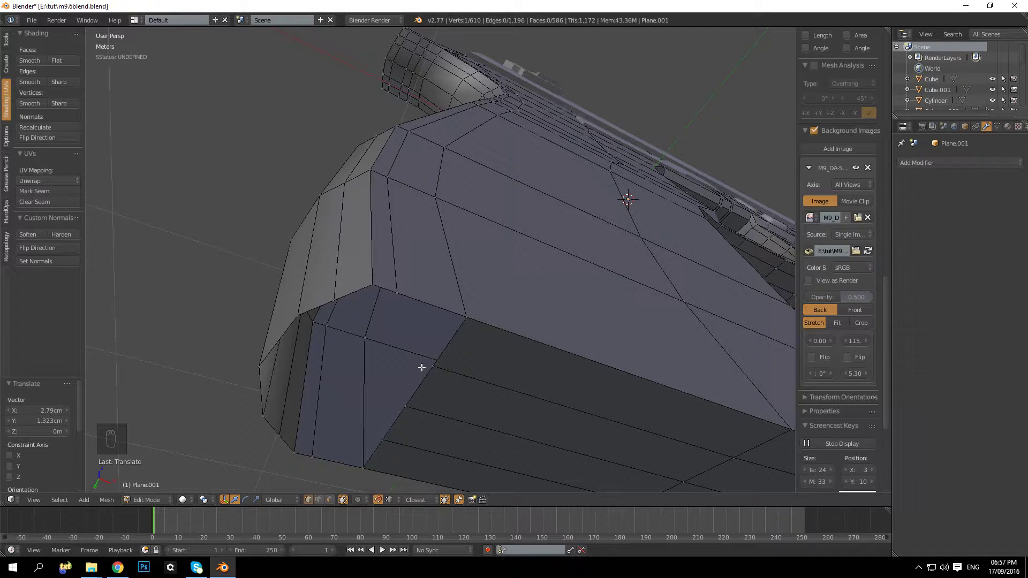
pyautogui.click(321, 502)
pyautogui.click(432, 306)
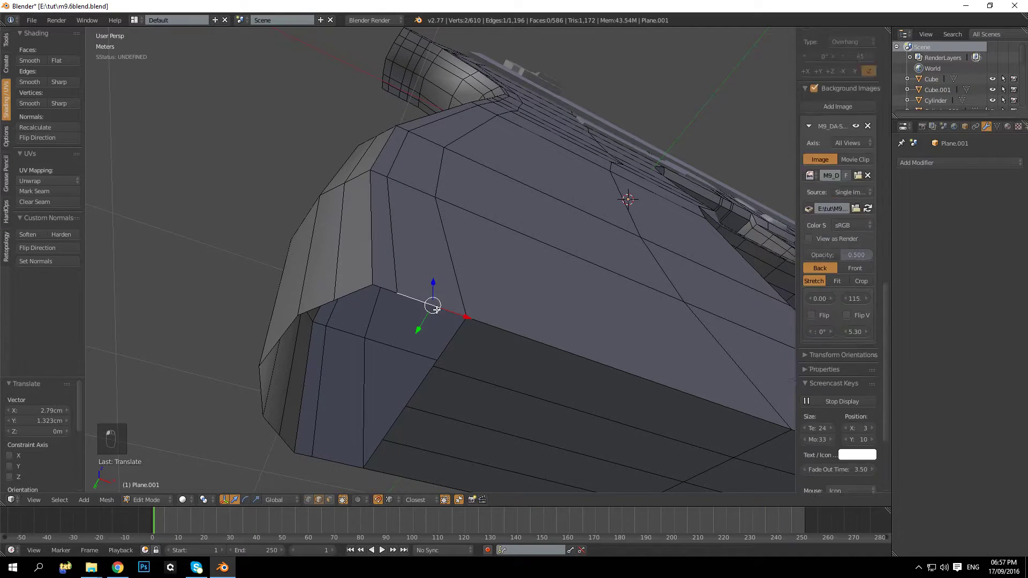
pyautogui.press('e')
pyautogui.click(406, 395)
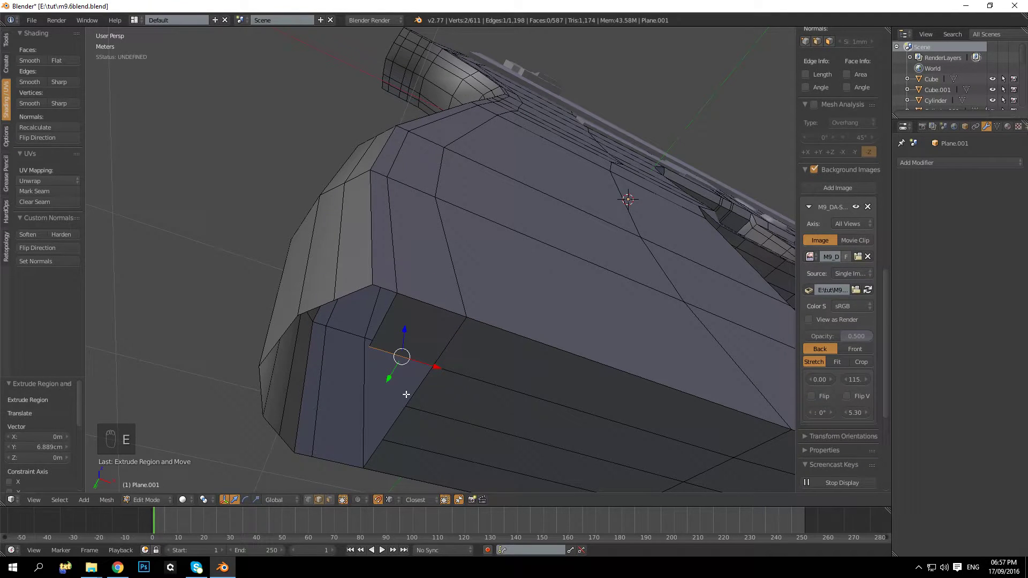
pyautogui.press('e')
pyautogui.click(385, 430)
pyautogui.press('e')
pyautogui.click(356, 433)
pyautogui.press('e')
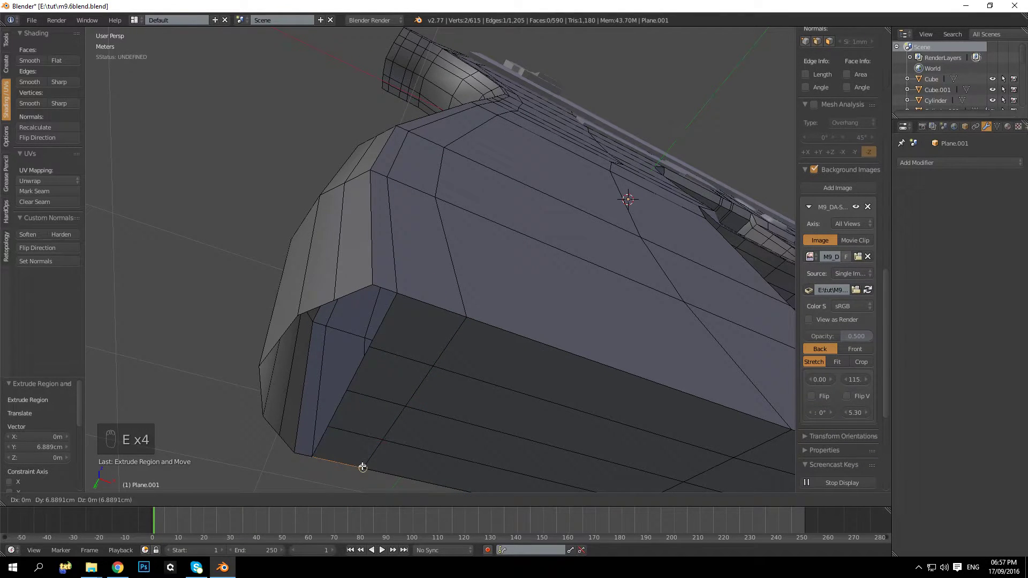
# Extrude the next rim edge toward the backstrap across the opening in four snapped segments, and clear the selection
pyautogui.click(386, 289)
pyautogui.press('e')
pyautogui.click(354, 342)
pyautogui.press('e')
pyautogui.click(338, 394)
pyautogui.press('e')
pyautogui.click(323, 427)
pyautogui.press('e')
pyautogui.click(303, 454)
pyautogui.press('a')
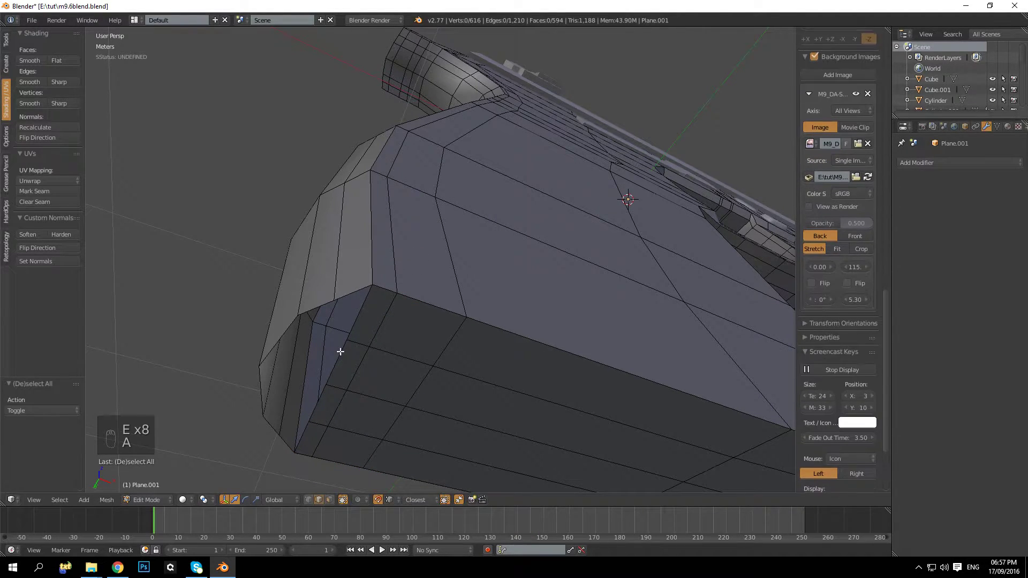
# Try to close the remaining gap at the grip's rear bottom with faces built from adjoining rim edges, and undo the fills
pyautogui.rightClick(356, 313)
pyautogui.keyDown('shift'); pyautogui.rightClick(345, 297); pyautogui.keyUp('shift')
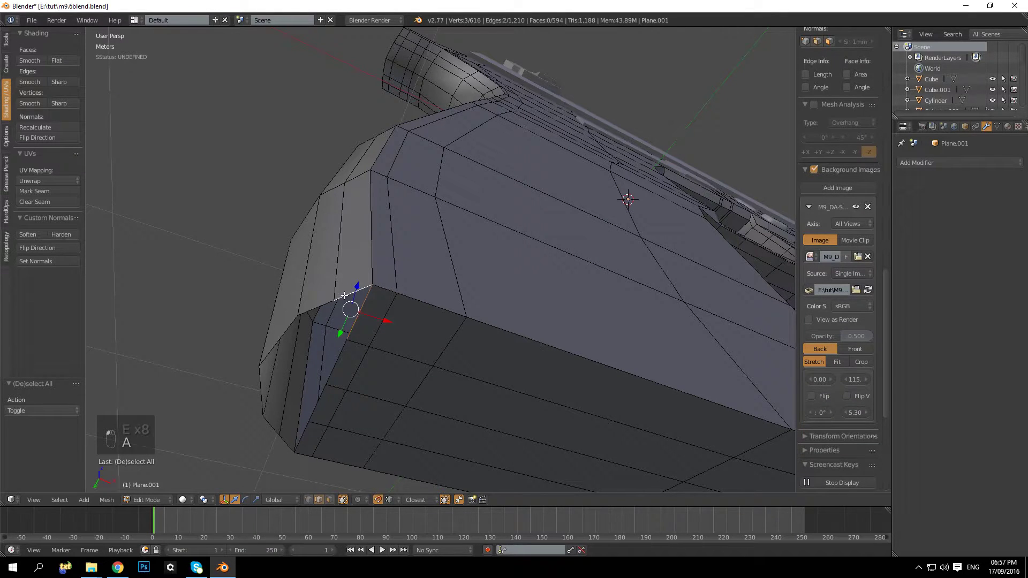
pyautogui.press('f')
pyautogui.moveTo(344, 297); pyautogui.dragTo(362, 297, button='middle')
pyautogui.rightClick(444, 296)
pyautogui.keyDown('shift'); pyautogui.rightClick(461, 338); pyautogui.keyUp('shift')
pyautogui.press('f')
pyautogui.keyDown('shift'); pyautogui.rightClick(410, 384); pyautogui.keyUp('shift')
pyautogui.press('f')
pyautogui.moveTo(396, 360); pyautogui.dragTo(422, 347, button='middle')
pyautogui.hotkey('ctrl', 'z')
pyautogui.hotkey('ctrl', 'z')
pyautogui.hotkey('ctrl', 'z')
pyautogui.hotkey('ctrl', 'z')
pyautogui.hotkey('ctrl', 'z')
pyautogui.hotkey('ctrl', 'z')
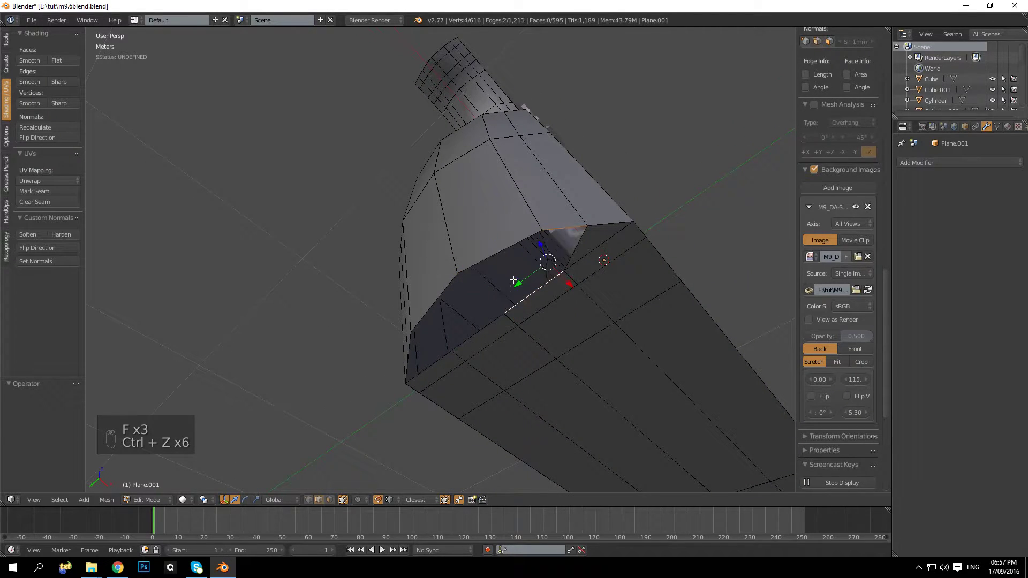
pyautogui.hotkey('ctrl', 'z')
pyautogui.hotkey('ctrl', 'z')
pyautogui.hotkey('ctrl', 'z')
pyautogui.hotkey('ctrl', 'z')
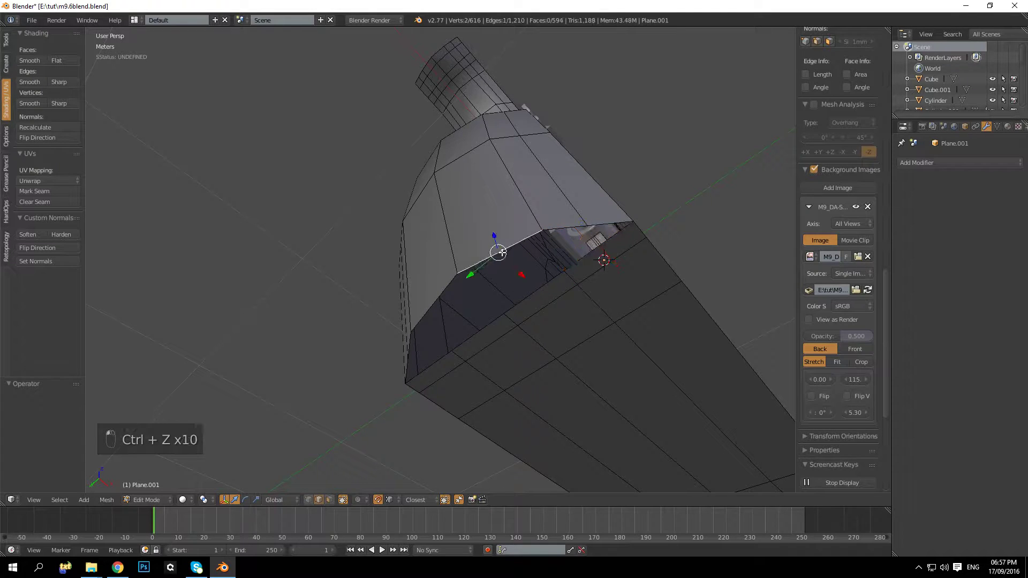
# Fill the first side of the grip's rear bottom gap with two faces from adjoining rim edges, and clear the selection
pyautogui.press('f')
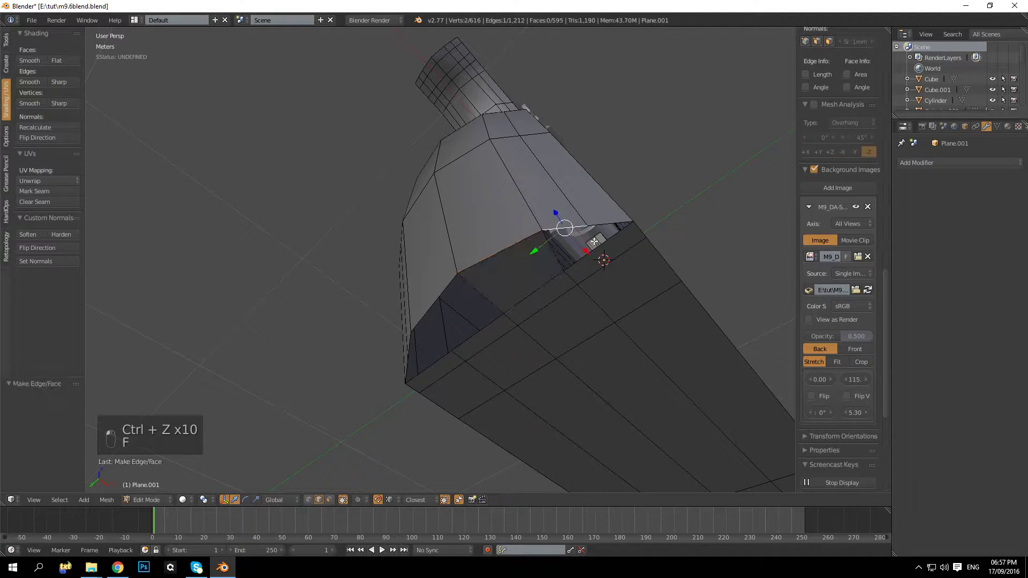
pyautogui.press('f')
pyautogui.moveTo(607, 236); pyautogui.dragTo(749, 239, button='middle')
pyautogui.press('a')
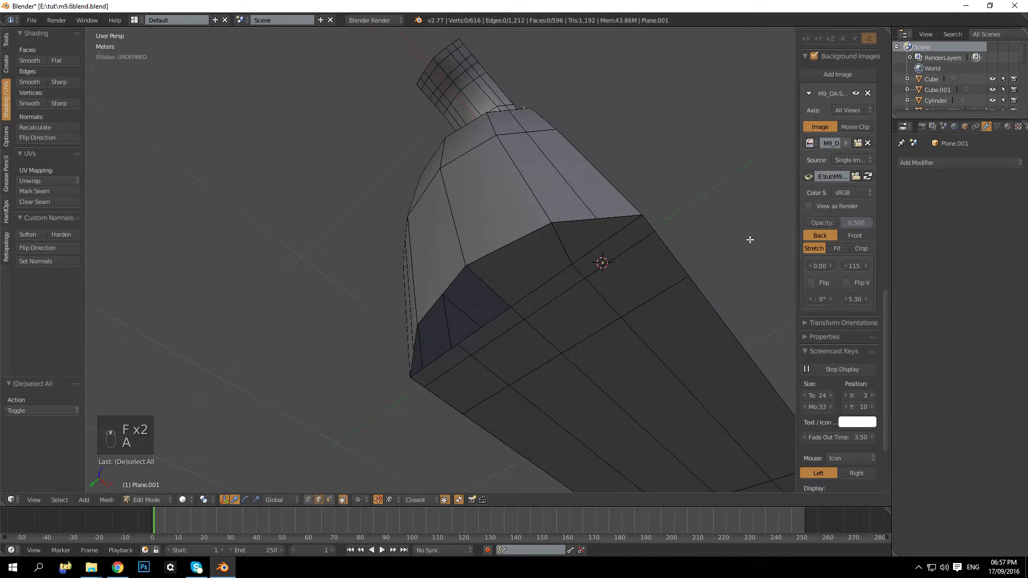
# Fill the remaining gap on the opposite side of the grip's rear bottom with two faces from the rim edges
pyautogui.moveTo(464, 328); pyautogui.dragTo(482, 334, button='middle')
pyautogui.click(619, 302)
pyautogui.keyDown('shift'); pyautogui.click(623, 336); pyautogui.keyUp('shift')
pyautogui.press('f')
pyautogui.click(546, 340)
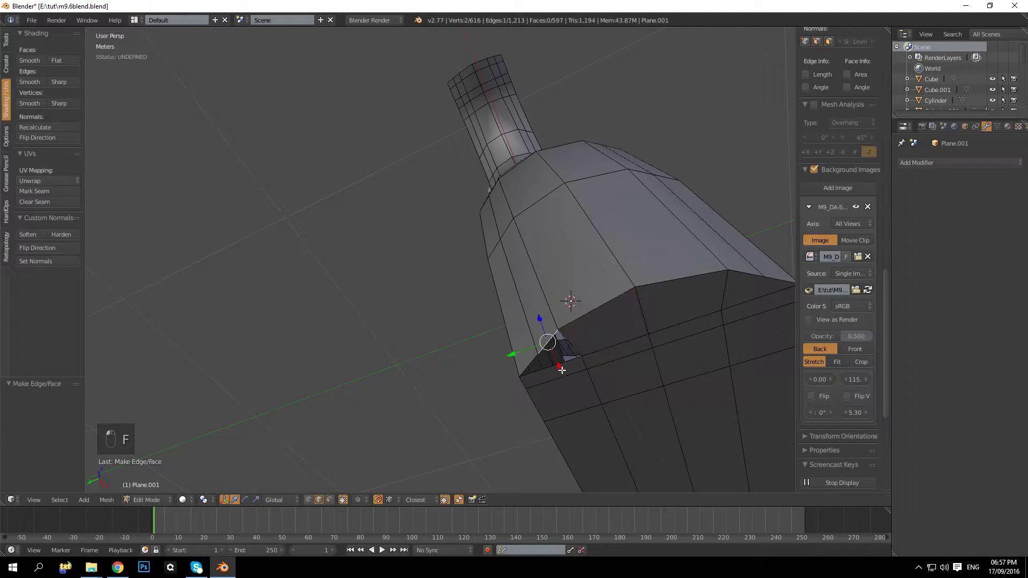
pyautogui.press('f')
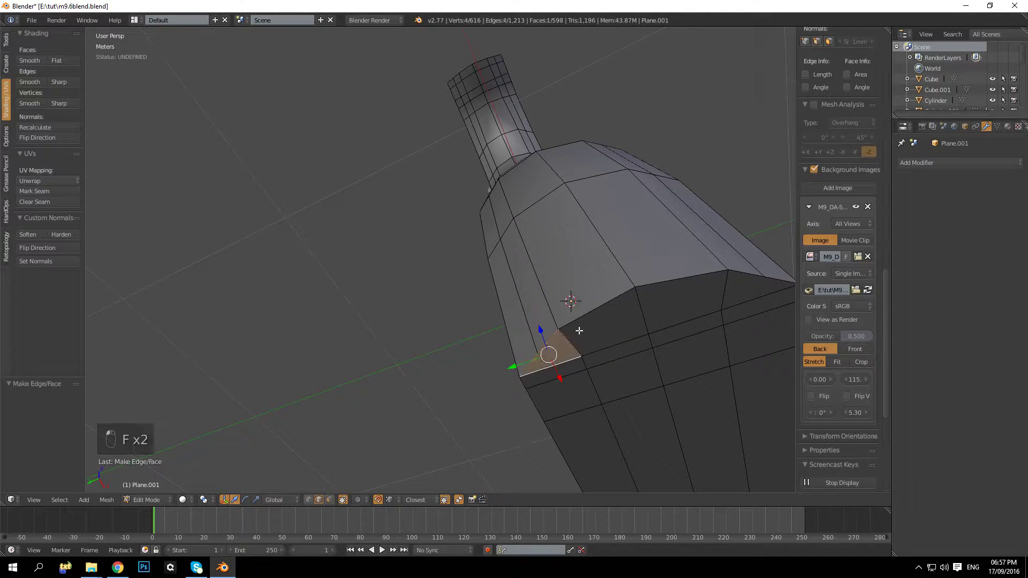
# Run the MeshLint selection check on the frame mesh and examine the grip for flagged geometry
pyautogui.click(994, 127)
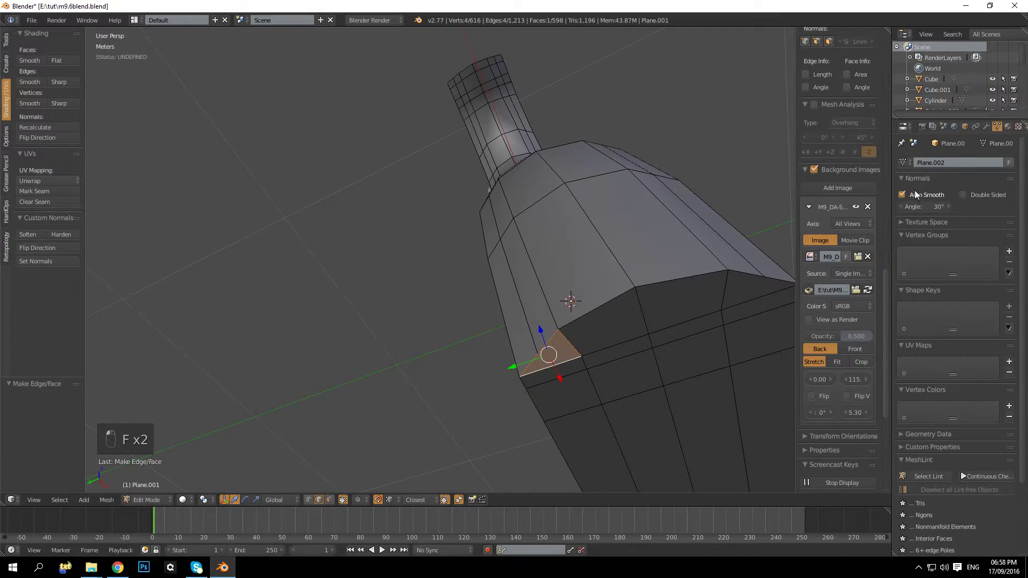
pyautogui.click(928, 476)
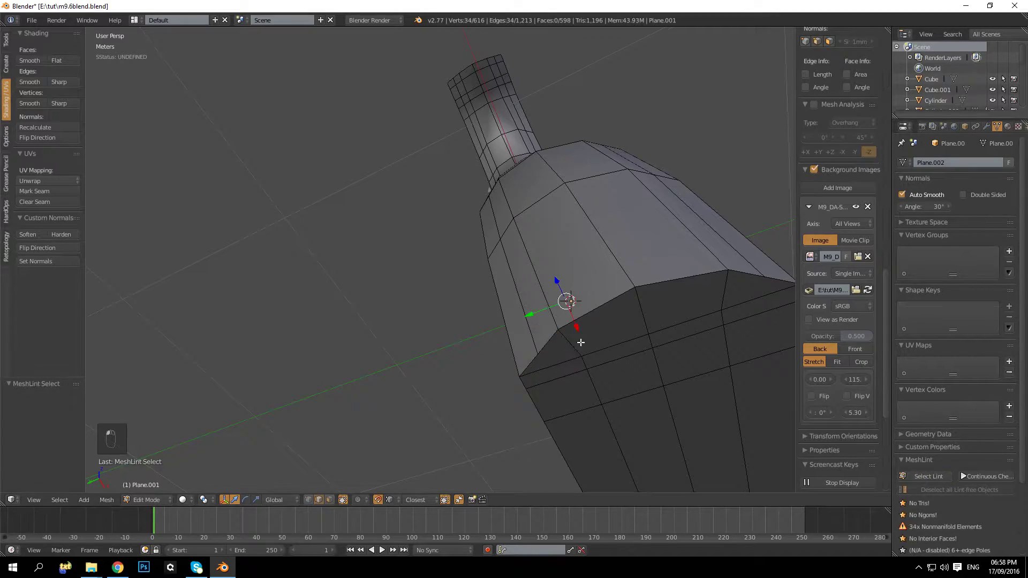
pyautogui.scroll(-5, 581, 342)
pyautogui.moveTo(532, 351); pyautogui.dragTo(440, 355, button='middle')
pyautogui.scroll(2, 499, 357)
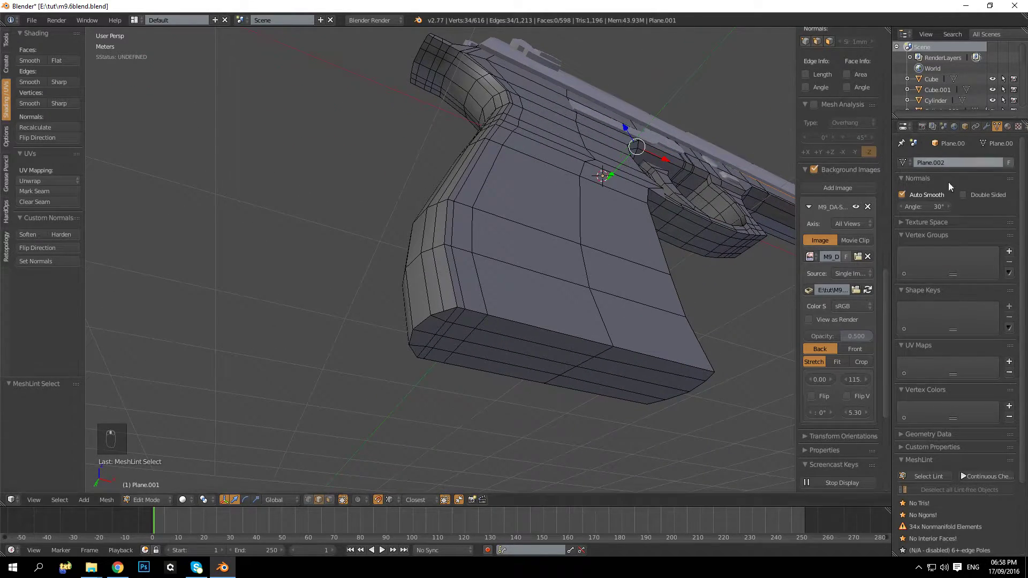
pyautogui.moveTo(589, 257); pyautogui.dragTo(503, 250, button='middle')
# Leave edit mode, unhide all hidden pistol parts, and reopen the frame mesh for editing
pyautogui.press('Tab')
pyautogui.hotkey('alt', 'h')
pyautogui.scroll(-3, 637, 297)
pyautogui.press('a')
pyautogui.scroll(3, 529, 305)
pyautogui.press('Tab')
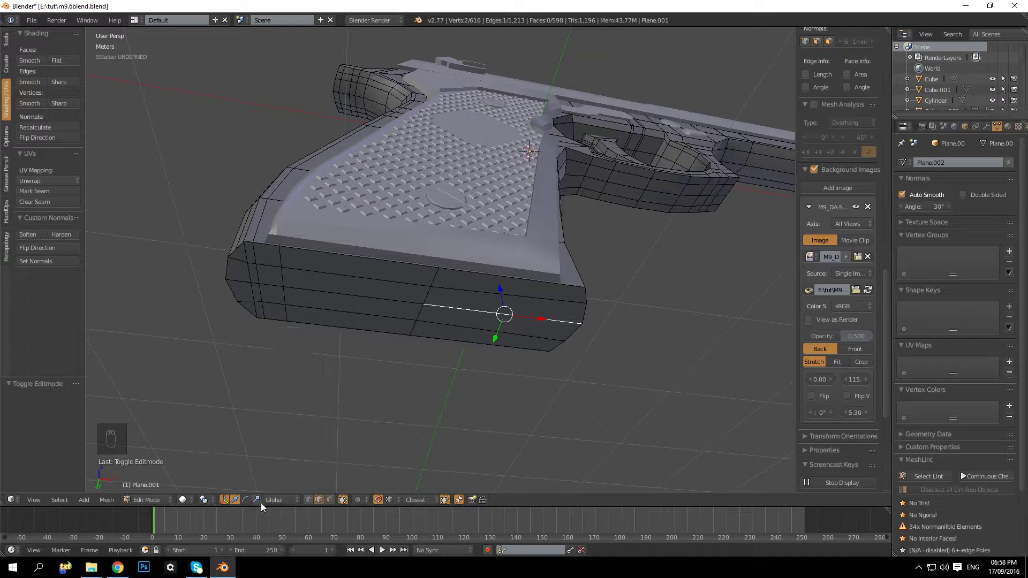
# Select the eight long faces on the grip's bottom in face mode and inset them about 4.7 cm
pyautogui.click(329, 500)
pyautogui.click(334, 275)
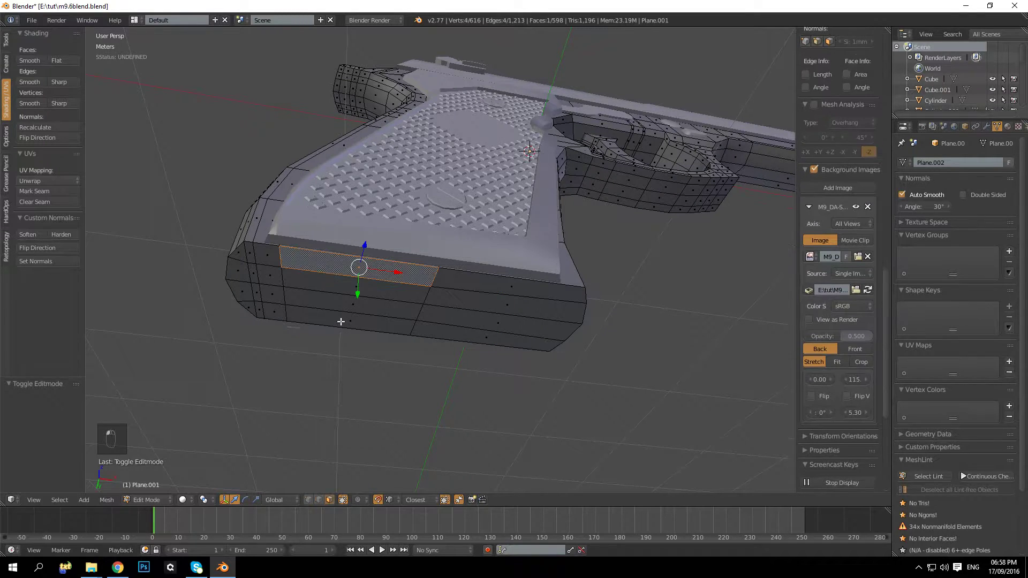
pyautogui.keyDown('ctrl'); pyautogui.click(341, 321); pyautogui.keyUp('ctrl')
pyautogui.keyDown('shift'); pyautogui.rightClick(511, 289); pyautogui.keyUp('shift')
pyautogui.keyDown('ctrl'); pyautogui.rightClick(495, 344); pyautogui.keyUp('ctrl')
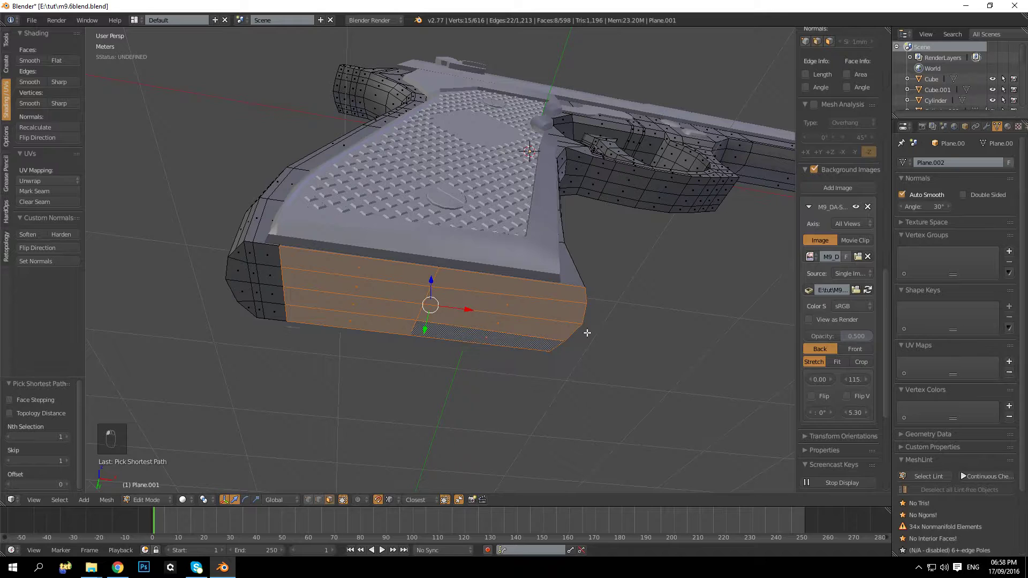
pyautogui.press('i')
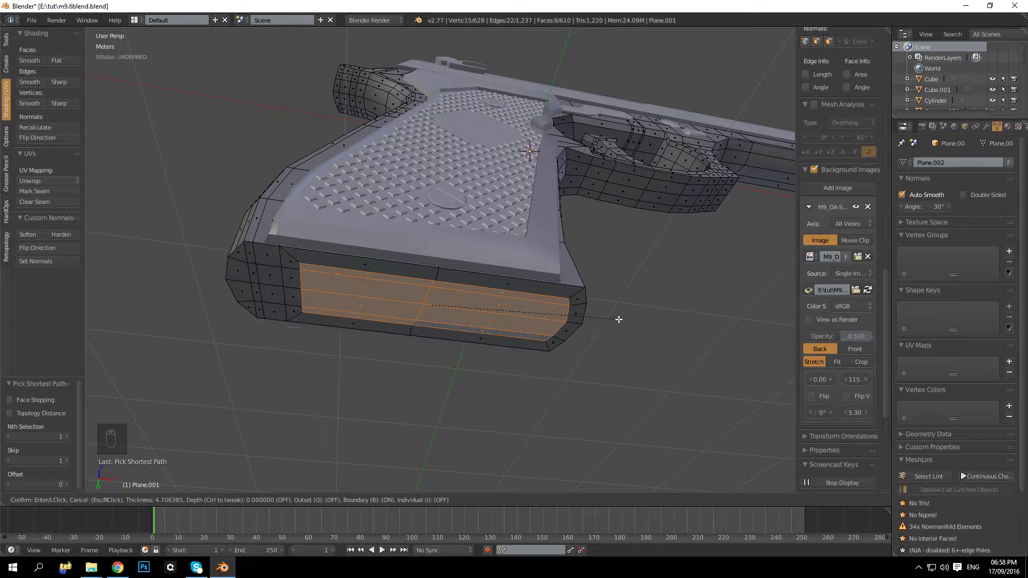
pyautogui.click(619, 319)
pyautogui.moveTo(619, 319); pyautogui.dragTo(446, 349, button='middle')
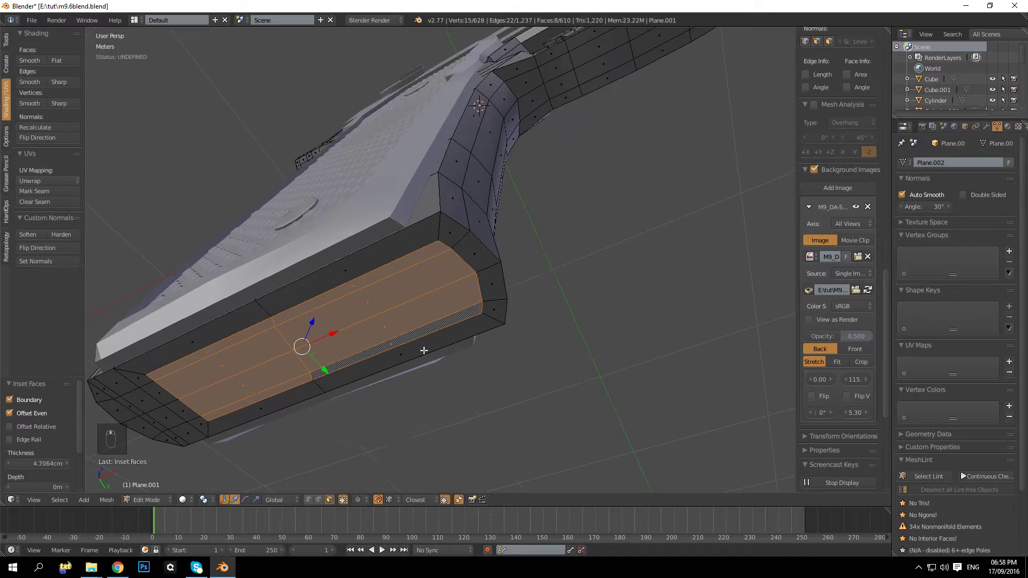
# In front orthographic wireframe, extrude the inset faces up into the grip twice, about 40.5 cm and 67.4 cm
pyautogui.press('KP_1')
pyautogui.press('KP_5')
pyautogui.press('z')
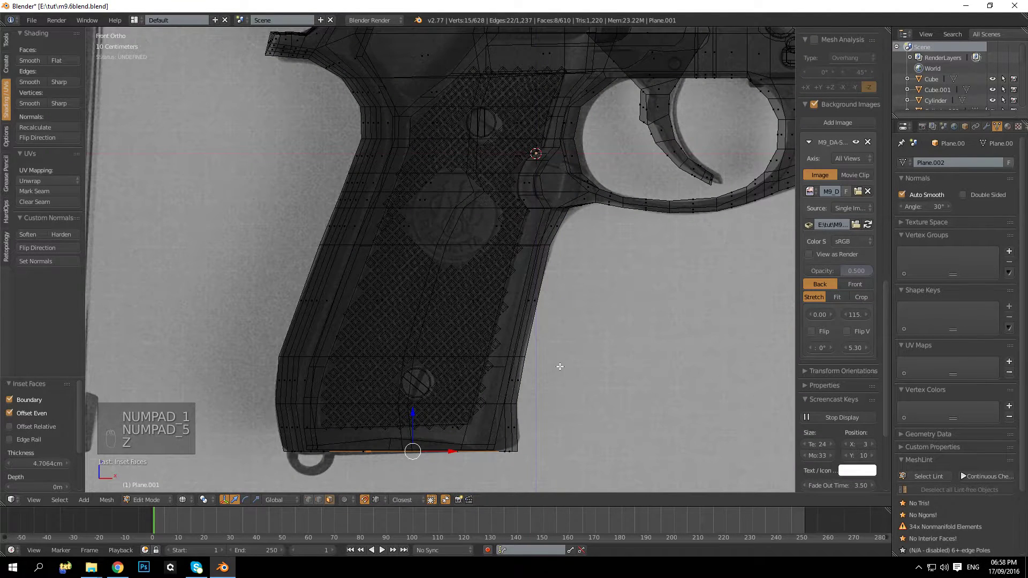
pyautogui.press('e')
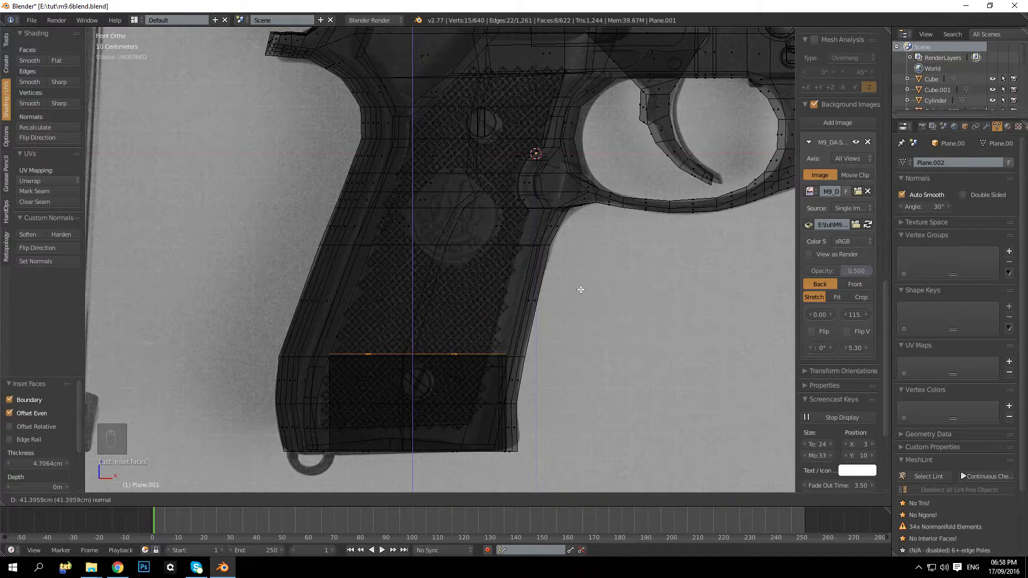
pyautogui.click(581, 289)
pyautogui.press('e')
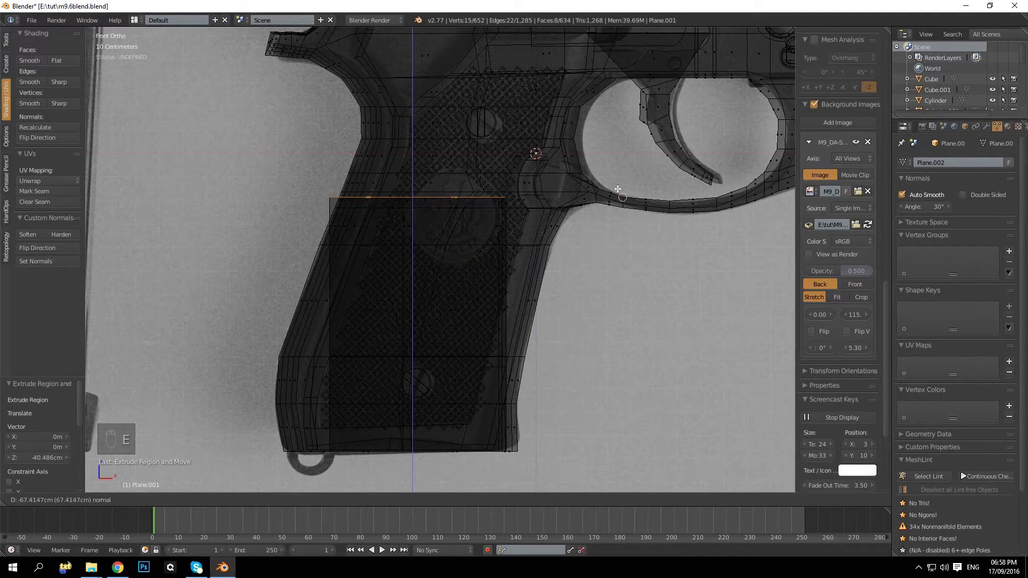
pyautogui.click(617, 188)
# Turn off snapping, shift the extruded faces along X toward the front strap, and rotate them about 11.4° to follow the grip's slant
pyautogui.hotkey('shift', 'Tab')
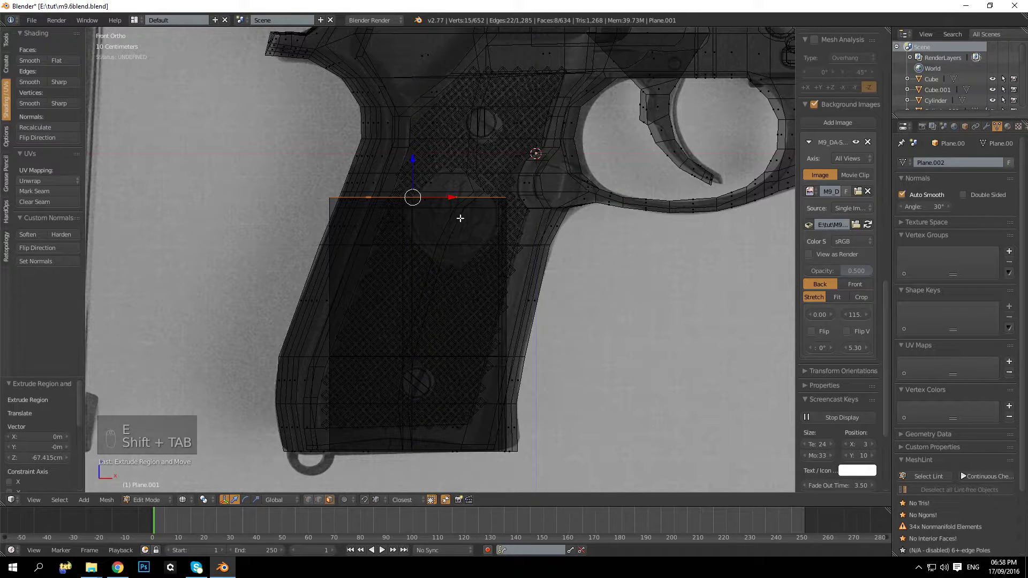
pyautogui.moveTo(460, 200); pyautogui.dragTo(494, 199)
pyautogui.press('r')
pyautogui.click(592, 193)
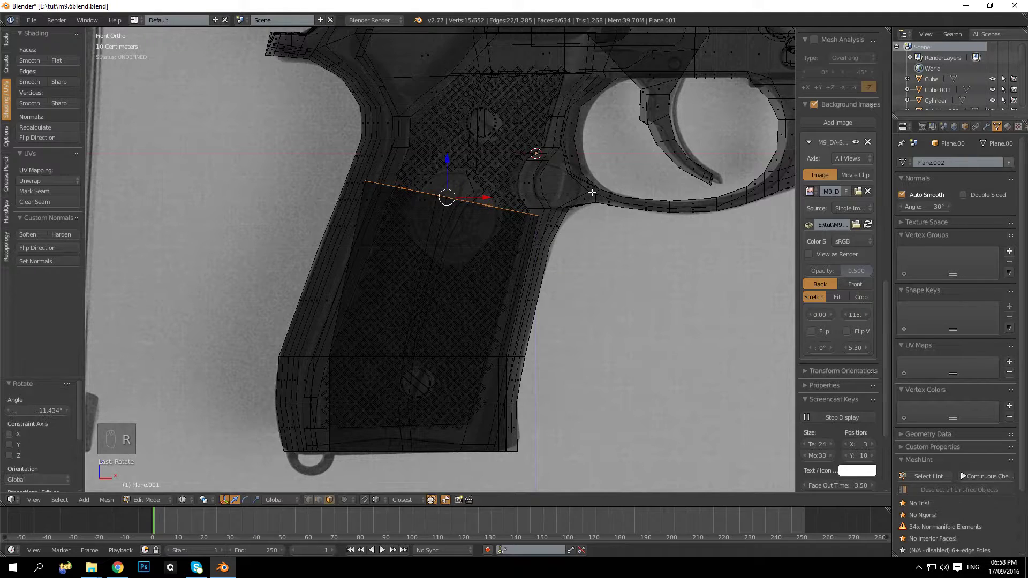
# Extrude the magazine well's end faces about 65 cm further to the frame's top, and inspect the cavity in solid perspective
pyautogui.press('e')
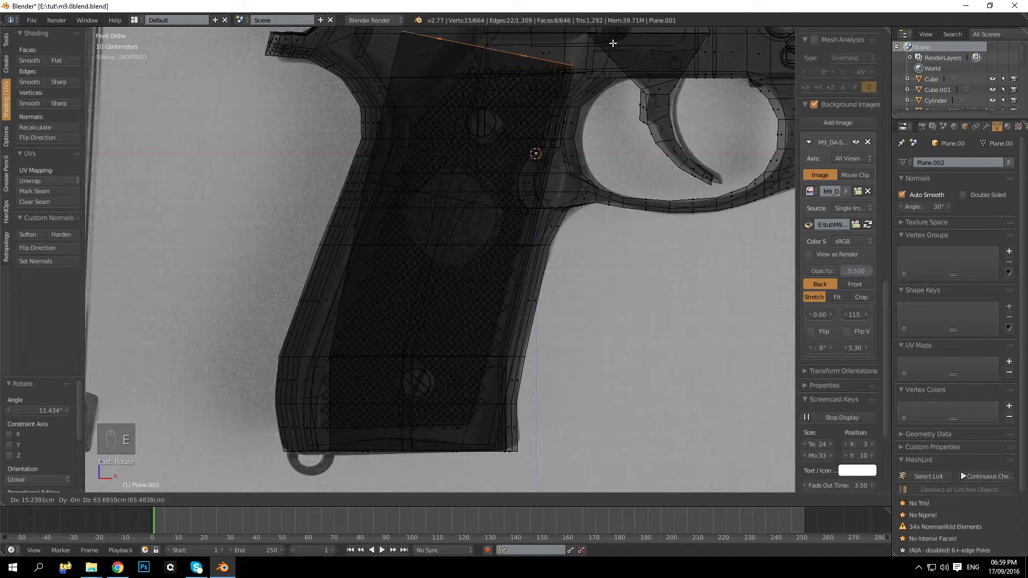
pyautogui.click(613, 41)
pyautogui.press('KP_5')
pyautogui.press('z')
pyautogui.moveTo(613, 41)
pyautogui.mouseDown(button='middle')
pyautogui.moveTo(588, 96)
pyautogui.moveTo(622, 137)
pyautogui.moveTo(535, 154)
pyautogui.moveTo(343, 154)
pyautogui.moveTo(358, 177)
pyautogui.moveTo(406, 191)
pyautogui.moveTo(411, 160)
pyautogui.moveTo(413, 245)
pyautogui.moveTo(391, 207)
pyautogui.moveTo(411, 211)
pyautogui.moveTo(506, 130)
pyautogui.moveTo(503, 119)
pyautogui.moveTo(491, 122)
pyautogui.moveTo(480, 169)
pyautogui.moveTo(419, 170)
pyautogui.mouseUp(button='middle')
# Leave the frame's edit mode and show the whole pistol with the reference image in front orthographic wireframe
pyautogui.press('Tab')
pyautogui.press('Tab')
pyautogui.press('Tab')
pyautogui.scroll(-5, 466, 202)
pyautogui.press('KP_1')
pyautogui.press('KP_5')
pyautogui.press('z')
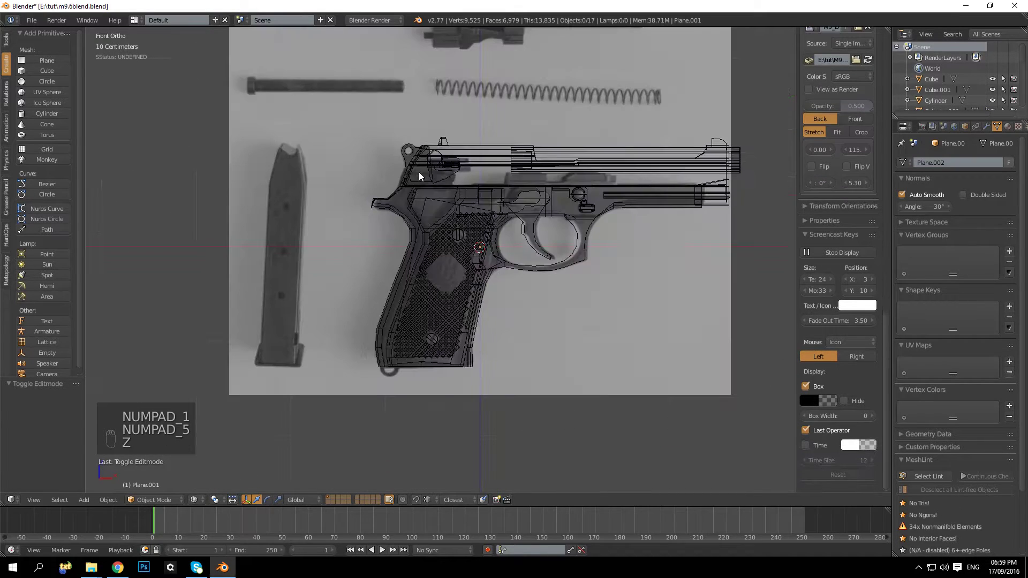
pyautogui.press('a')
pyautogui.press('a')
pyautogui.scroll(2, 400, 236)
pyautogui.press('a')
pyautogui.press('a')
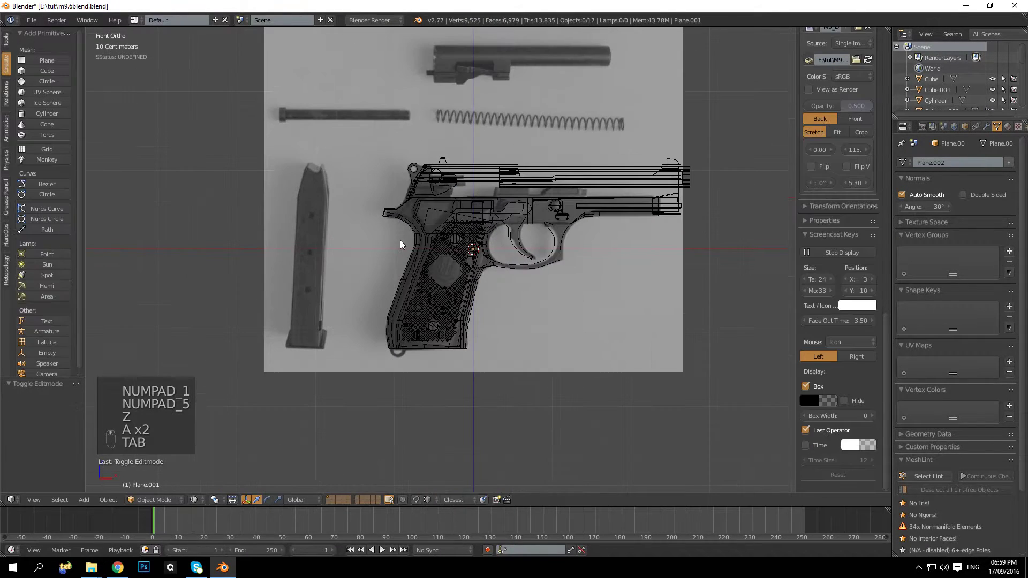
pyautogui.press('a')
pyautogui.press('Tab')
pyautogui.press('Tab')
pyautogui.press('a')
pyautogui.press('a')
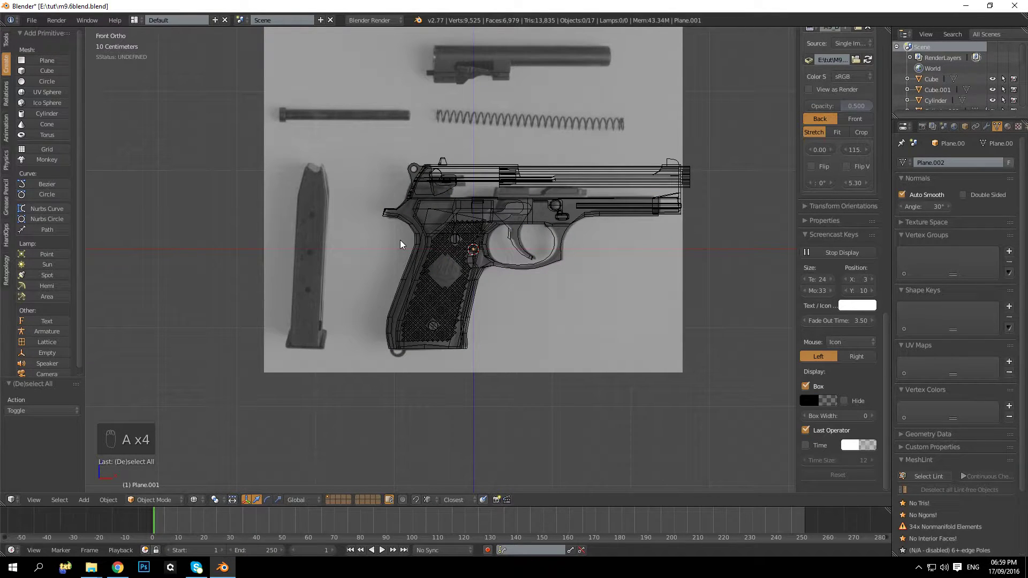
# Add a cube and move its mesh about -2.02 m along X in edit mode, over the magazine in the reference image
pyautogui.click(32, 71)
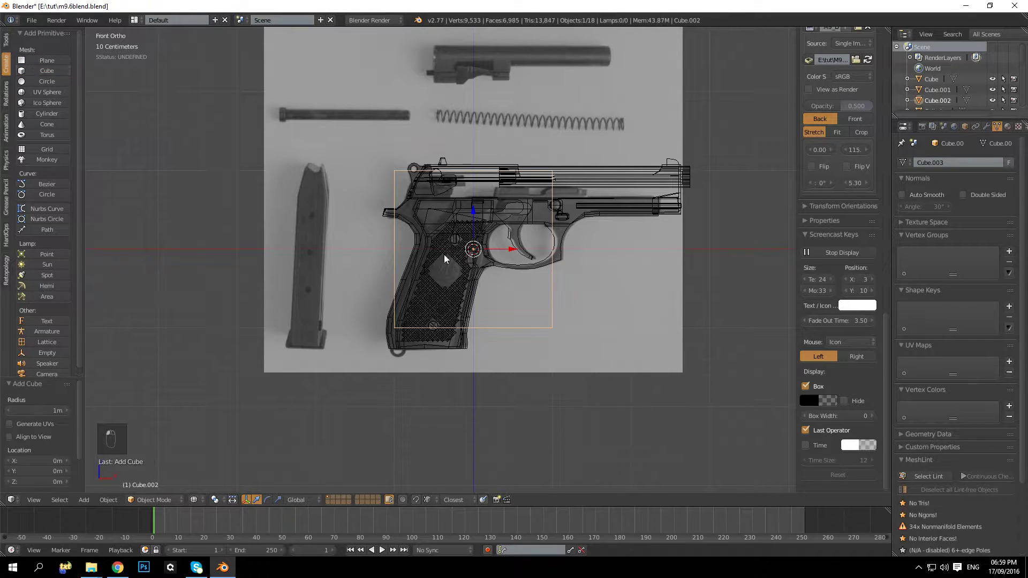
pyautogui.press('Tab')
pyautogui.moveTo(512, 254); pyautogui.dragTo(354, 241)
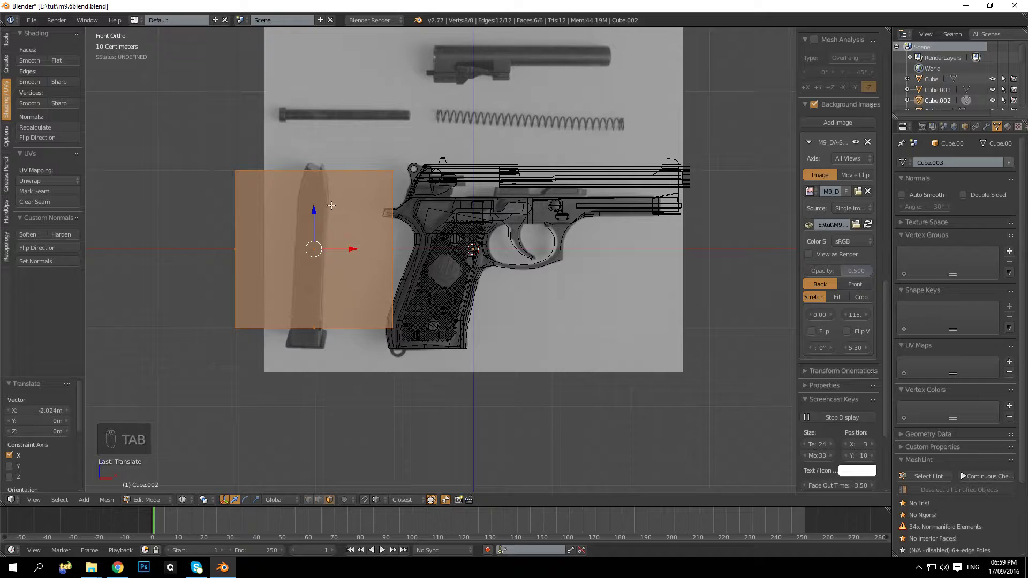
# Add a centred vertical loop cut through the cube, and clear the selection
pyautogui.press('a')
pyautogui.hotkey('ctrl', 'e')
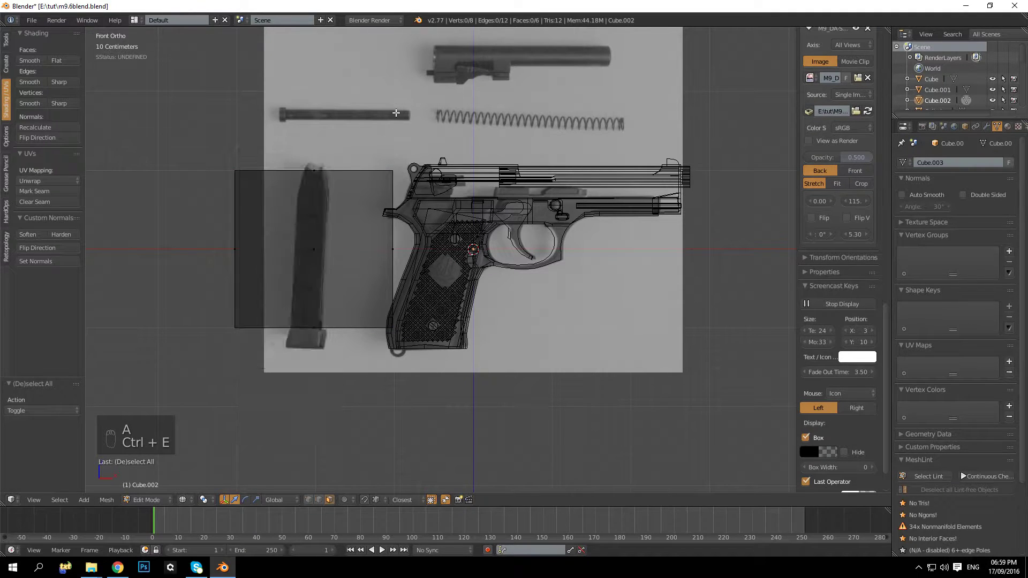
pyautogui.hotkey('ctrl', 'r')
pyautogui.click(335, 166)
pyautogui.rightClick(336, 166)
pyautogui.press('Tab')
pyautogui.press('Tab')
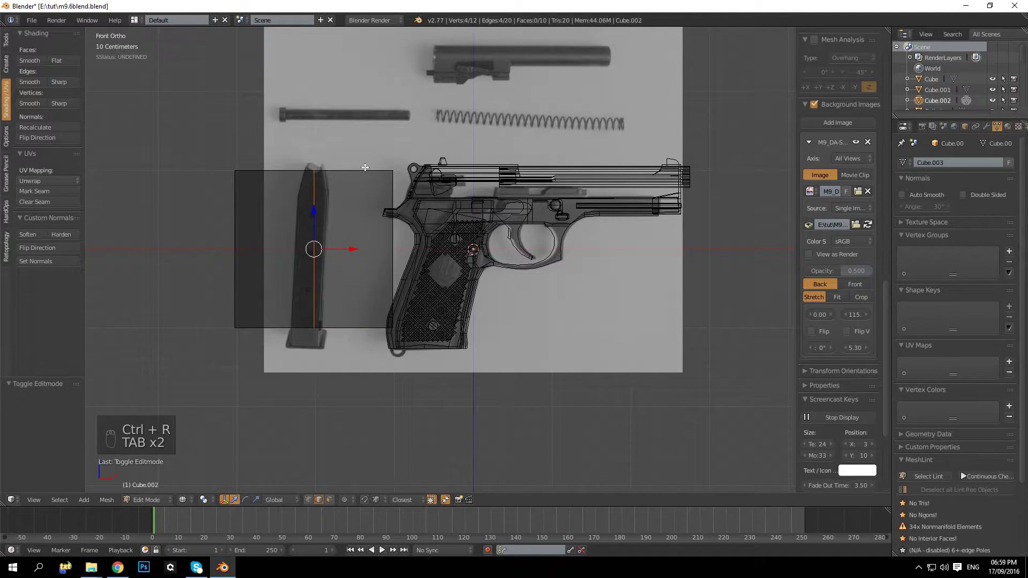
pyautogui.hotkey('ctrl', 'z')
pyautogui.press('a')
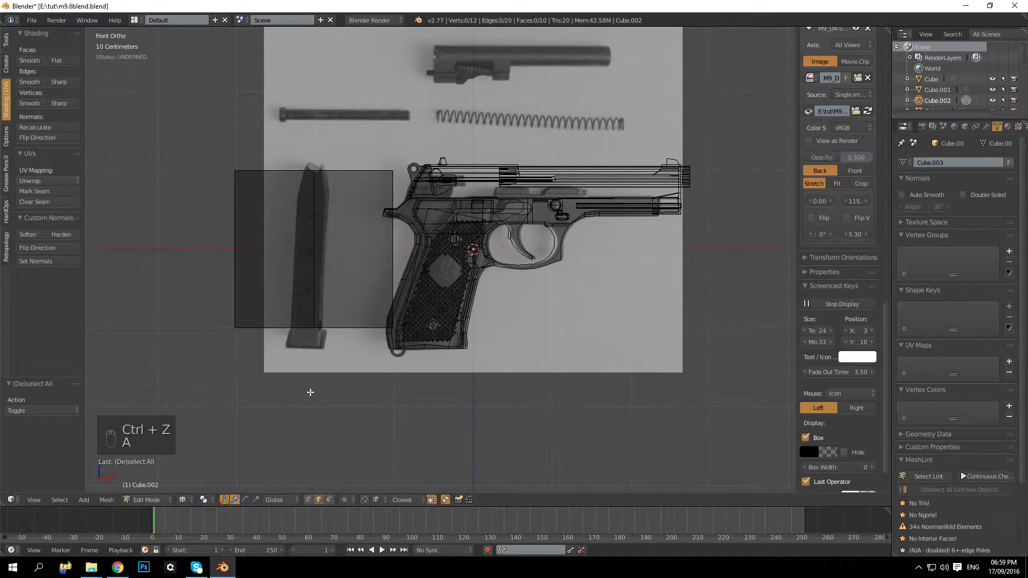
# Delete the cube's faces on the side away from the pistol, including the leftover end face
pyautogui.keyDown('alt'); pyautogui.rightClick(282, 338); pyautogui.keyUp('alt')
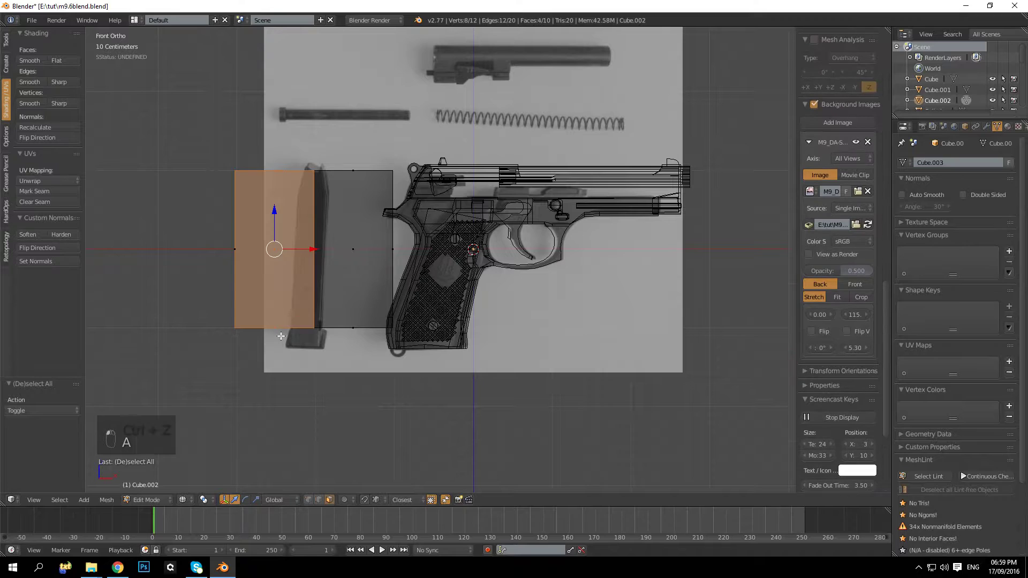
pyautogui.press('Delete')
pyautogui.click(264, 261)
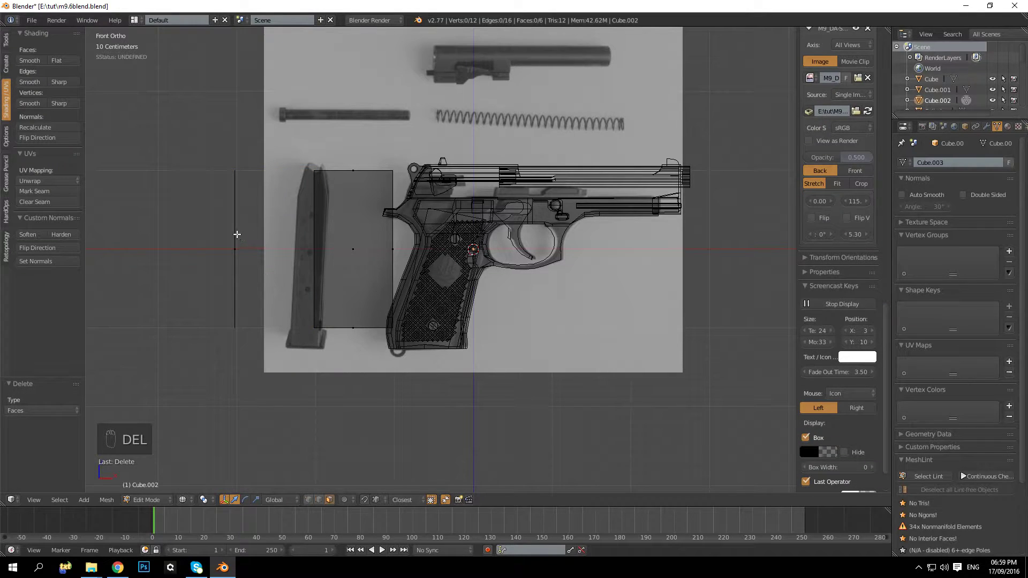
pyautogui.press('b')
pyautogui.moveTo(148, 131); pyautogui.dragTo(270, 357)
pyautogui.press('Delete')
pyautogui.click(275, 355)
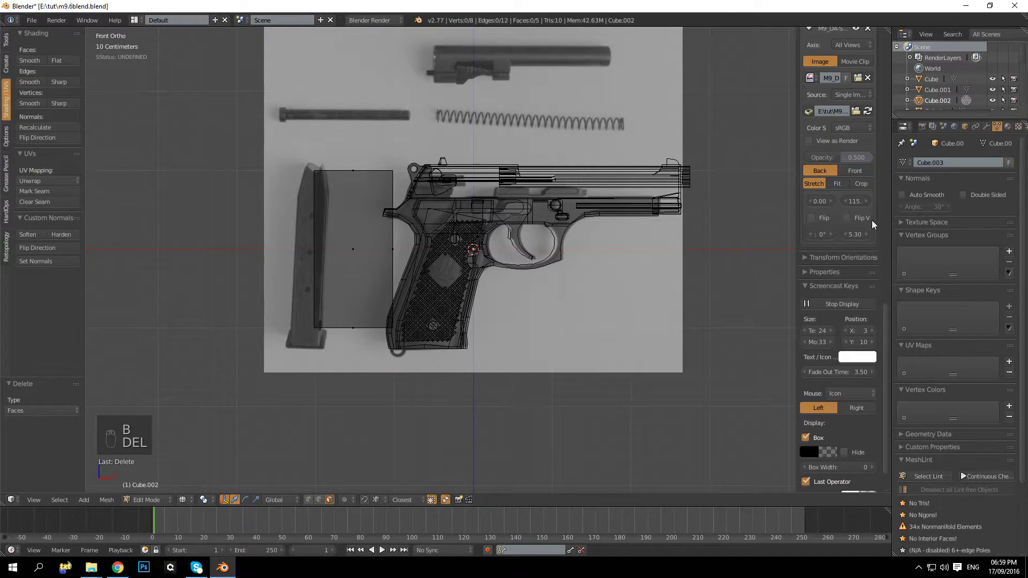
# Add a Mirror modifier to the half cube, toggle its X axis to compare the result, and leave X off
pyautogui.click(987, 127)
pyautogui.click(958, 163)
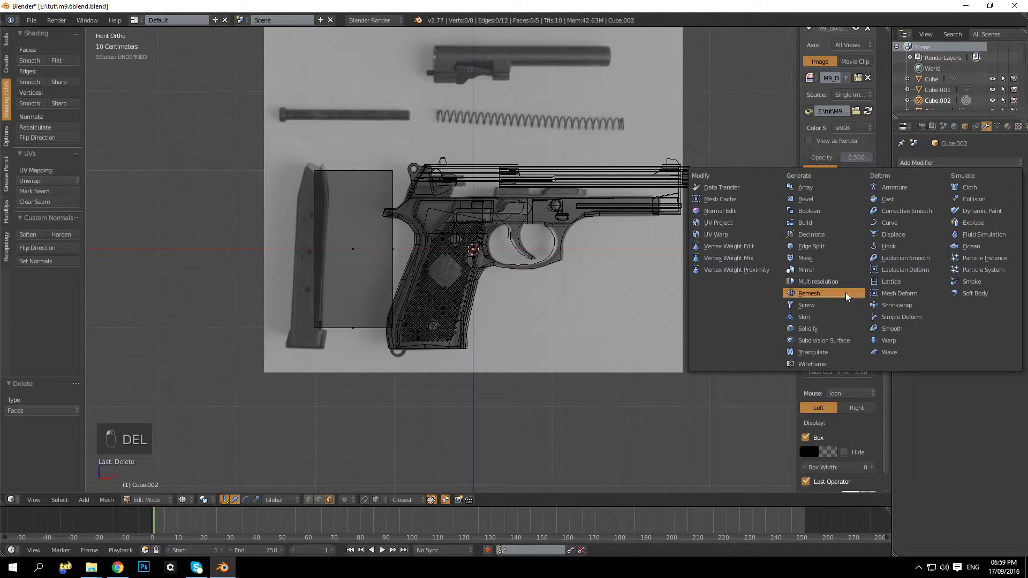
pyautogui.click(818, 255)
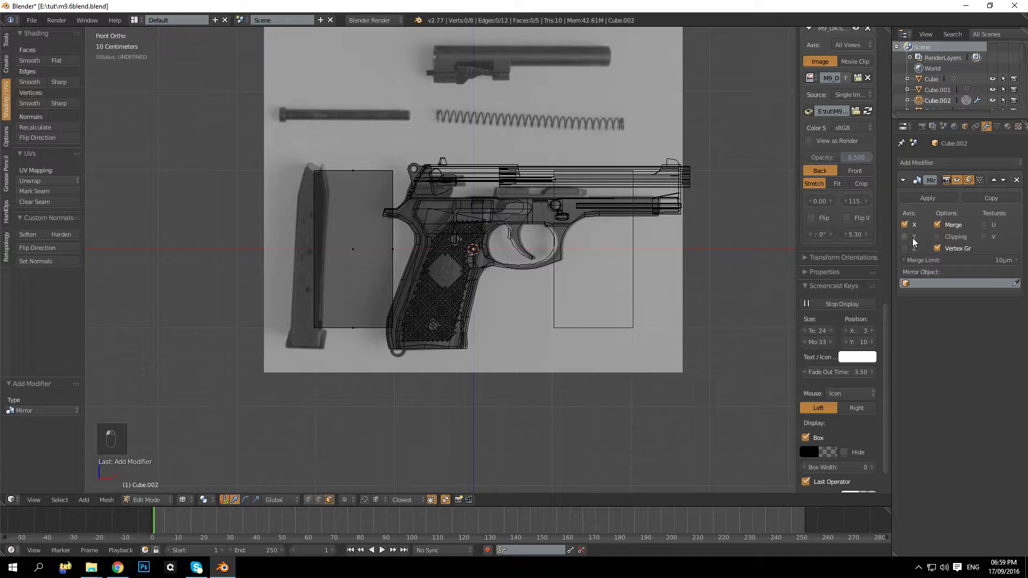
pyautogui.click(910, 226)
pyautogui.click(909, 224)
pyautogui.click(910, 224)
pyautogui.click(910, 225)
pyautogui.click(911, 226)
pyautogui.click(911, 226)
pyautogui.click(911, 226)
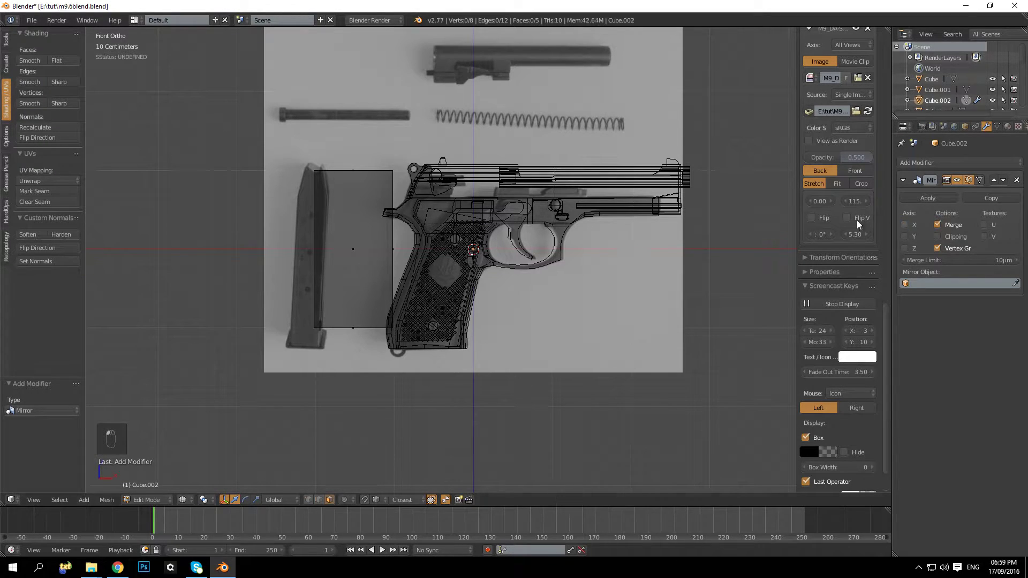
# Move the half cube 4.265 m along X, enable X mirroring, and move it back -2.241 m to meet its mirrored half
pyautogui.press('a')
pyautogui.press('g')
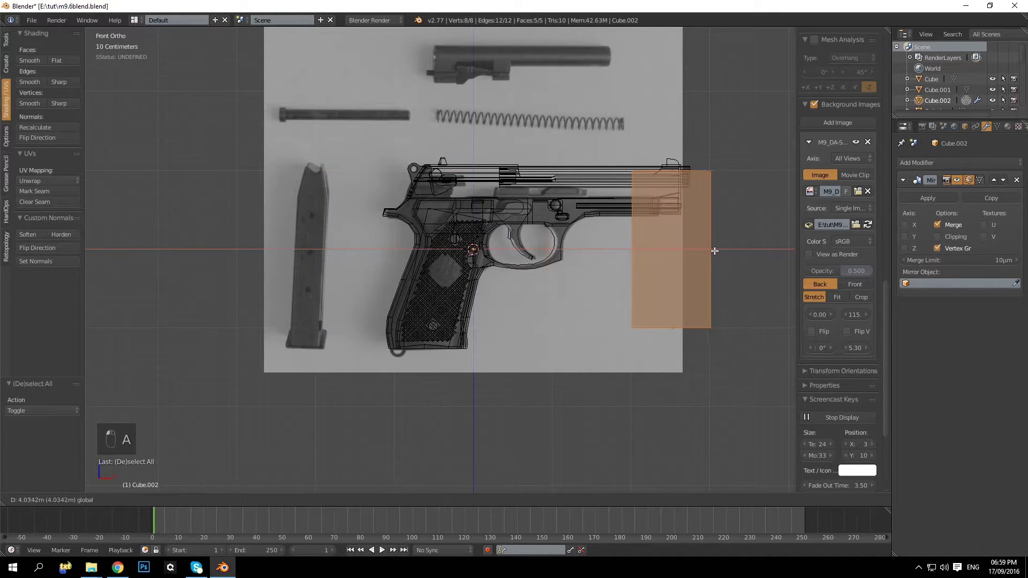
pyautogui.click(728, 250)
pyautogui.click(910, 226)
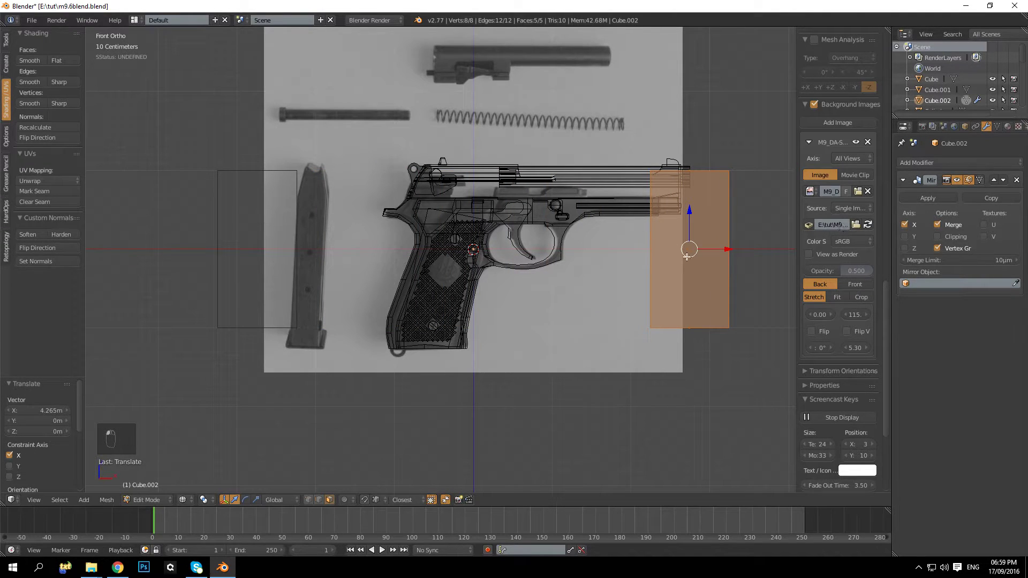
pyautogui.moveTo(728, 249); pyautogui.dragTo(553, 252)
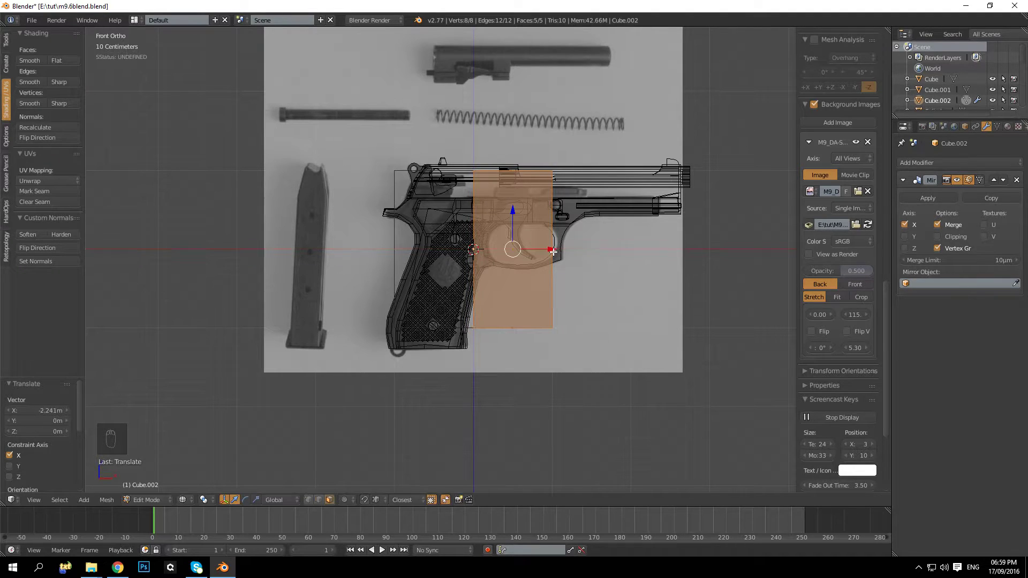
# Apply the half cube's Mirror modifier to check the full cube's mesh in Edit Mode, and undo the application
pyautogui.press('Tab')
pyautogui.press('Tab')
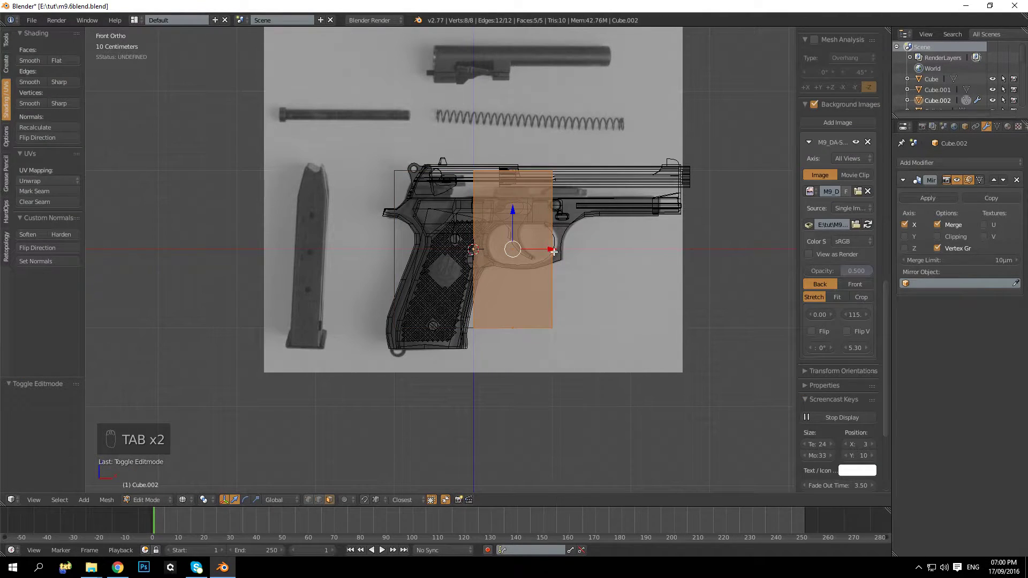
pyautogui.press('Tab')
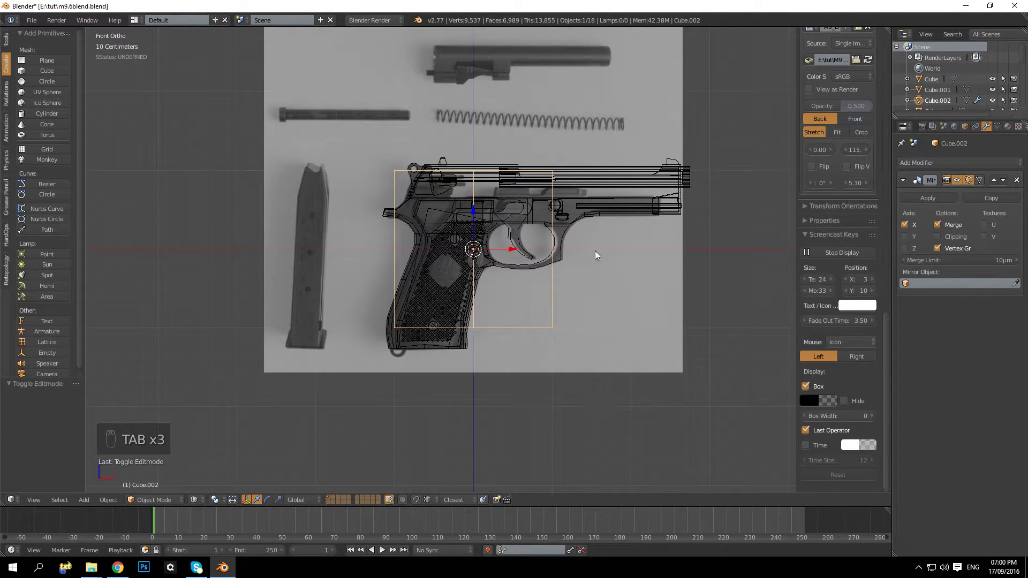
pyautogui.click(938, 197)
pyautogui.press('Tab')
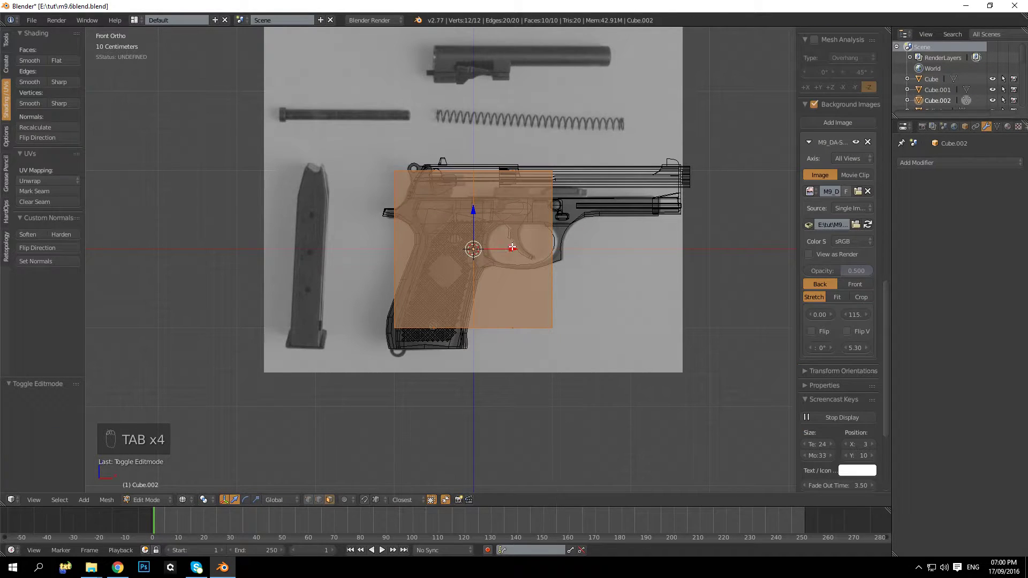
pyautogui.press('Tab')
pyautogui.hotkey('ctrl', 'z')
pyautogui.hotkey('ctrl', 'z')
pyautogui.hotkey('ctrl', 'z')
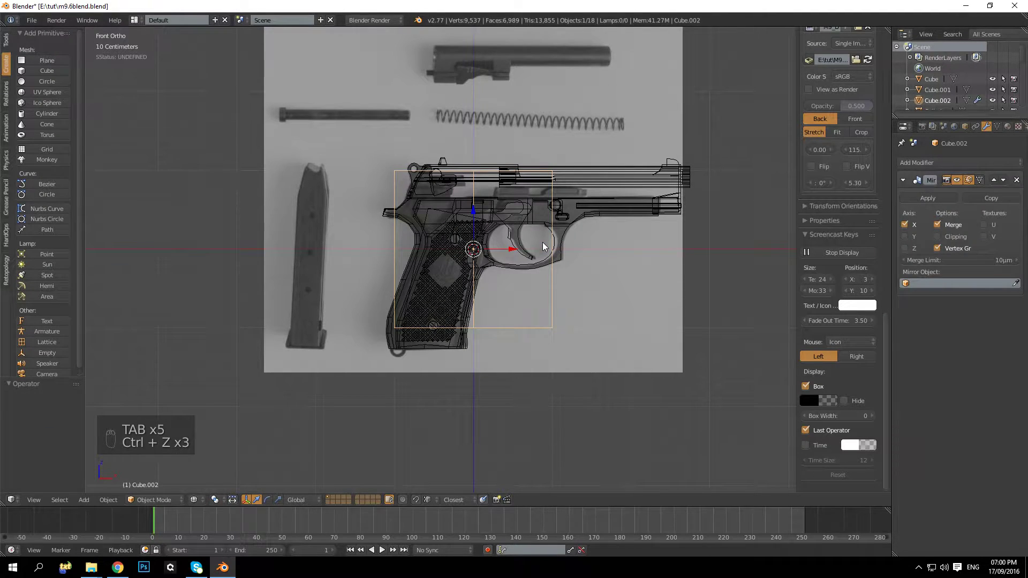
# Enable Clipping on the half cube's Mirror modifier, and enter Edit Mode with its faces selected
pyautogui.press('Tab')
pyautogui.press('Tab')
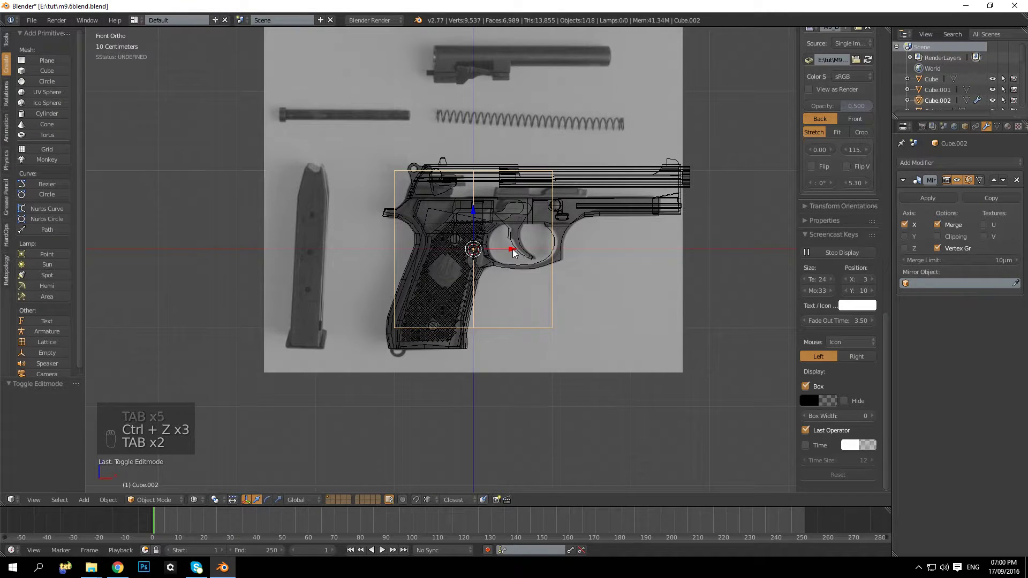
pyautogui.press('Tab')
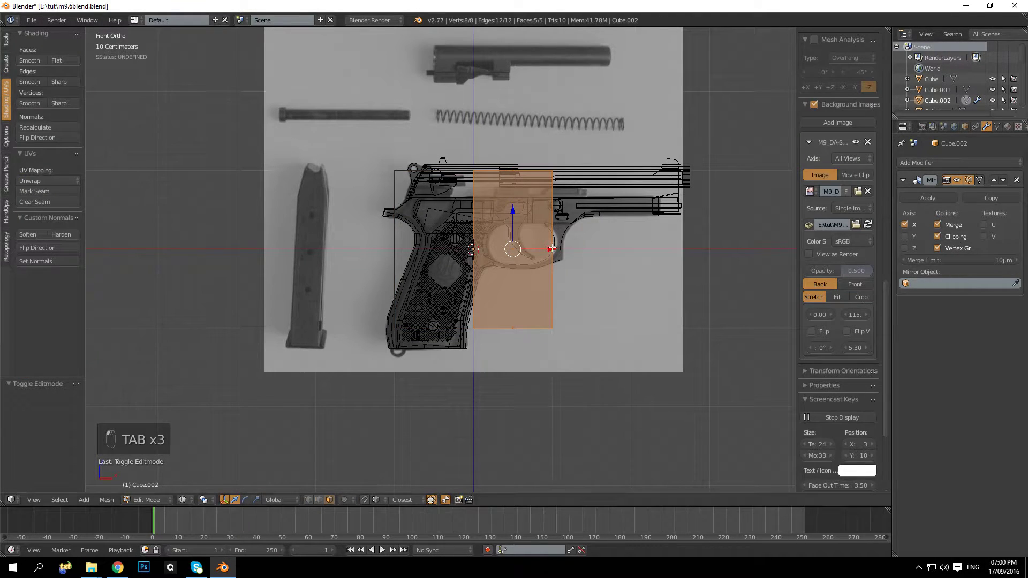
# Narrow the mirrored cube against its clipped centre plane, move it along X onto the reference image's magazine, and clear the mesh selection
pyautogui.moveTo(557, 249); pyautogui.dragTo(357, 249)
pyautogui.press('Tab')
pyautogui.press('Tab')
pyautogui.keyDown('shift'); pyautogui.moveTo(359, 246); pyautogui.dragTo(450, 255, button='middle'); pyautogui.keyUp('shift')
pyautogui.press('a')
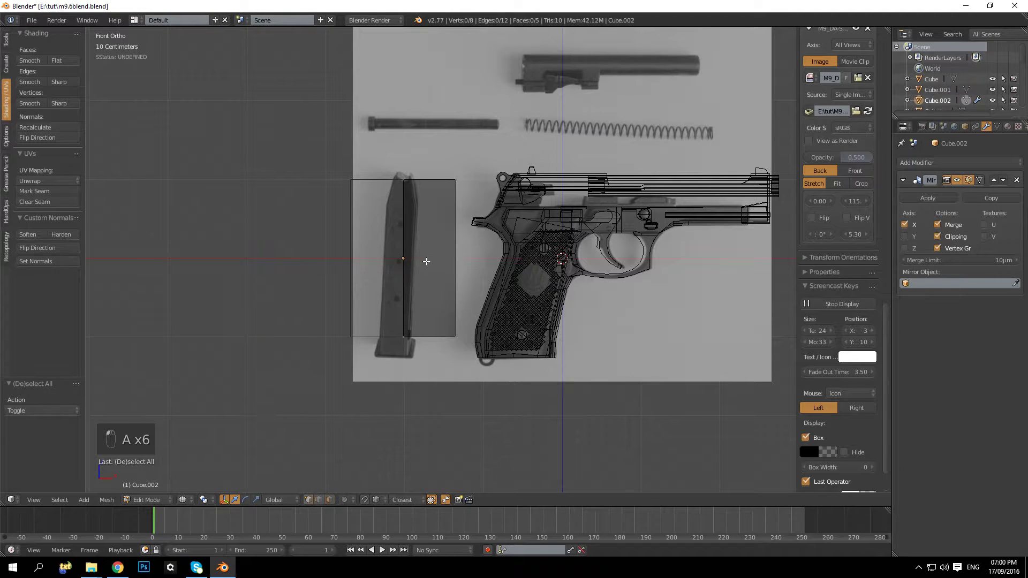
pyautogui.keyDown('shift'); pyautogui.moveTo(426, 261); pyautogui.dragTo(404, 323, button='middle'); pyautogui.keyUp('shift')
pyautogui.press('a')
pyautogui.press('a')
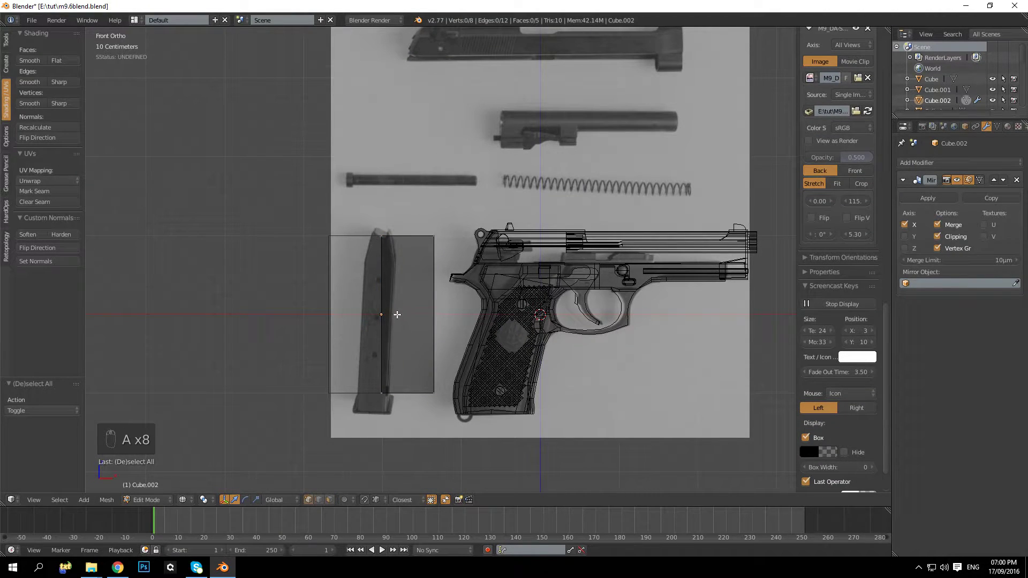
# Move the box's outer side vertices inward along X to match the width of the reference magazine
pyautogui.press('b')
pyautogui.moveTo(414, 413); pyautogui.dragTo(454, 358)
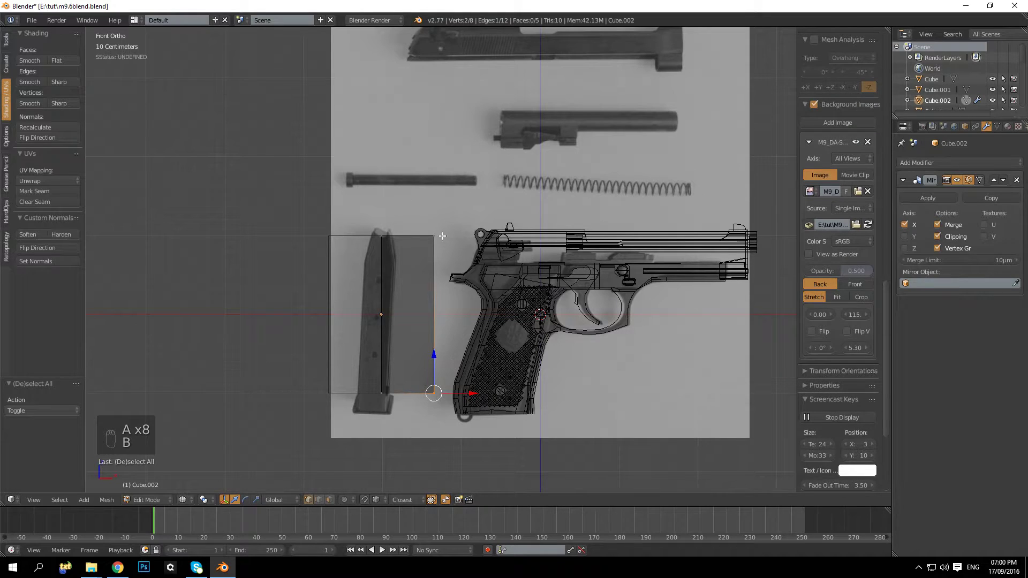
pyautogui.moveTo(448, 207); pyautogui.dragTo(423, 251)
pyautogui.press('g')
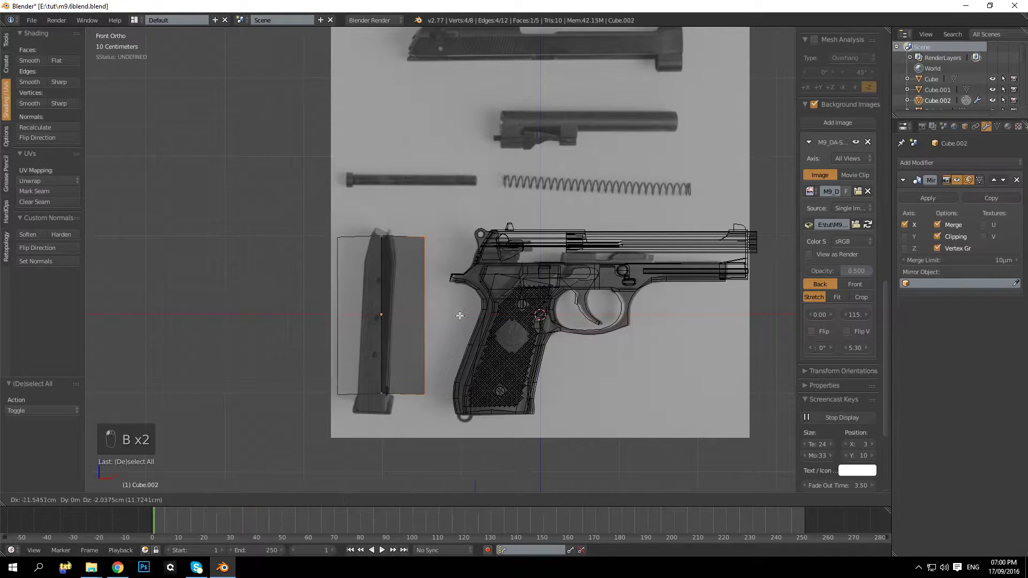
pyautogui.click(439, 315)
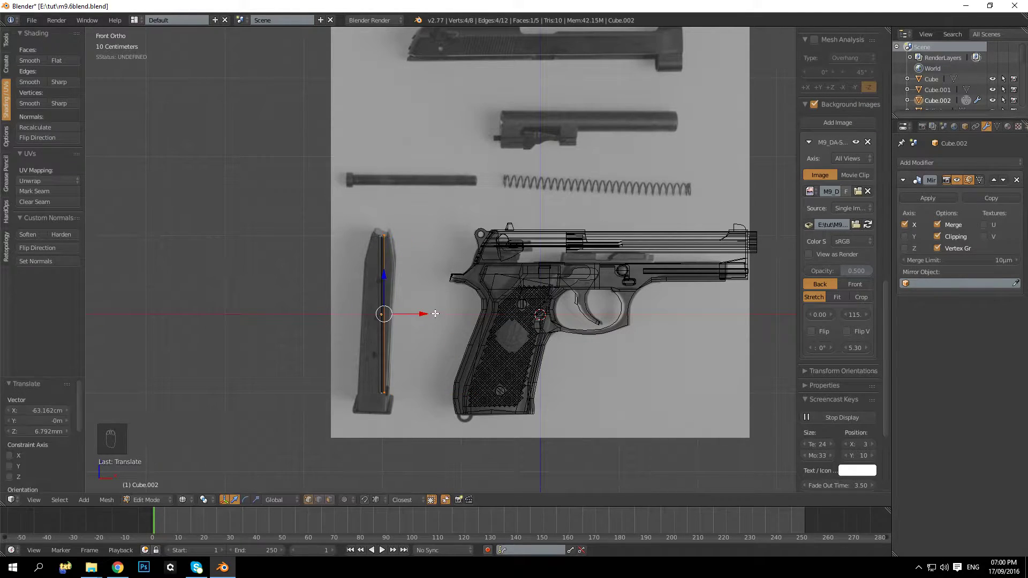
pyautogui.hotkey('ctrl', 'z')
pyautogui.moveTo(471, 314); pyautogui.dragTo(430, 313)
pyautogui.press('a')
pyautogui.scroll(3, 433, 220)
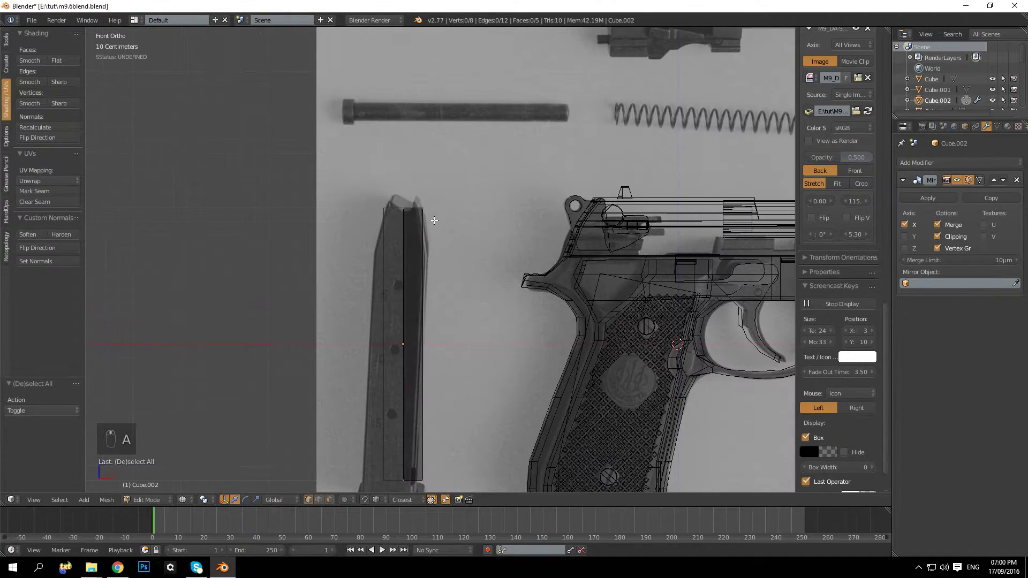
# Add a horizontal loop cut across the magazine body and slide it up to where the reference starts tapering
pyautogui.hotkey('ctrl', 'r')
pyautogui.click(431, 227)
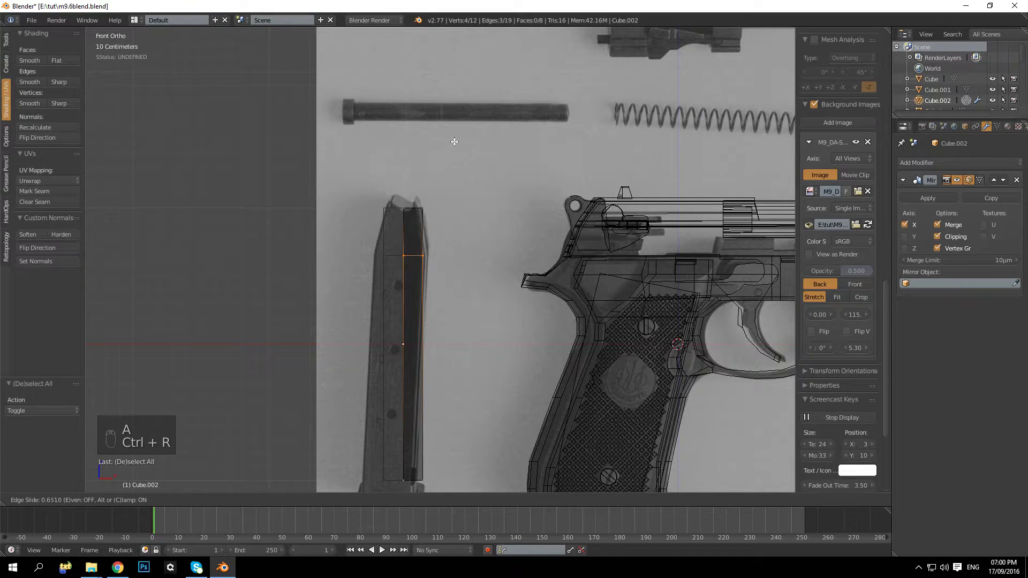
pyautogui.click(455, 140)
pyautogui.press('a')
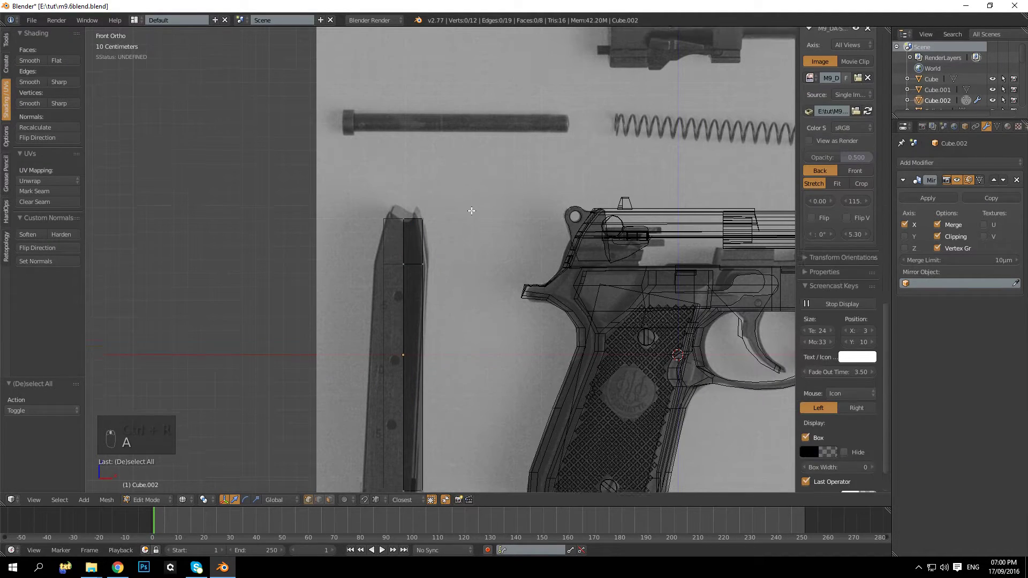
# Move the magazine's top outer vertices inward along X to taper the upper end to the reference
pyautogui.press('b')
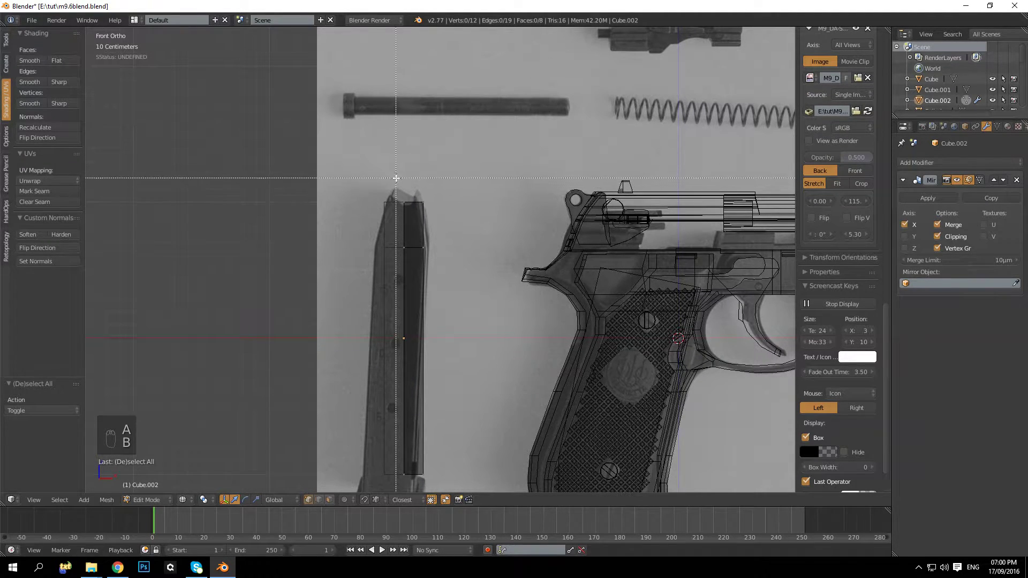
pyautogui.press('b')
pyautogui.moveTo(416, 193); pyautogui.dragTo(456, 202)
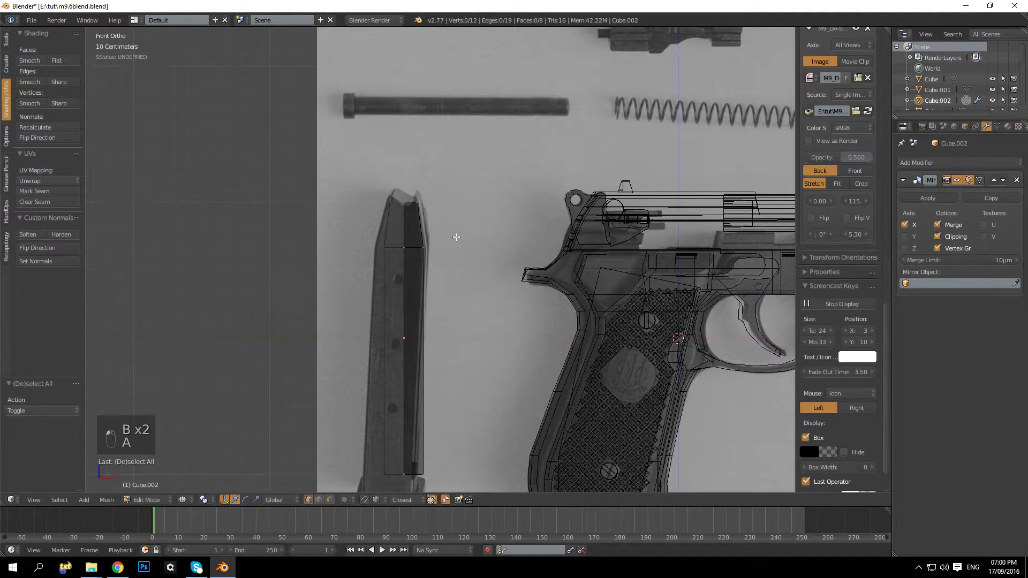
pyautogui.keyDown('shift'); pyautogui.moveTo(461, 231); pyautogui.dragTo(438, 167, button='middle'); pyautogui.keyUp('shift')
pyautogui.press('a')
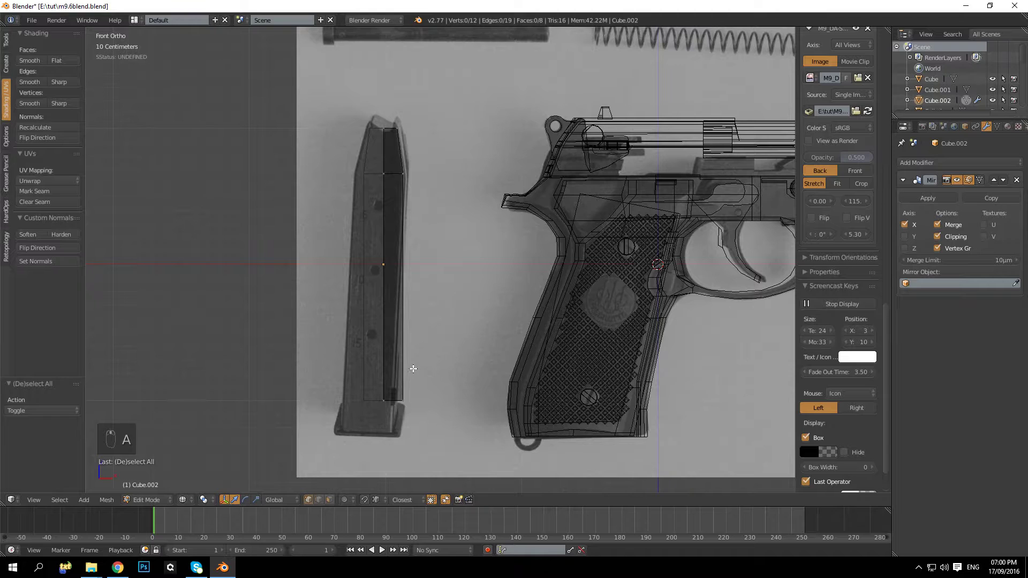
# Lower the magazine's bottom vertices along Z to the bottom of the reference base plate
pyautogui.press('b')
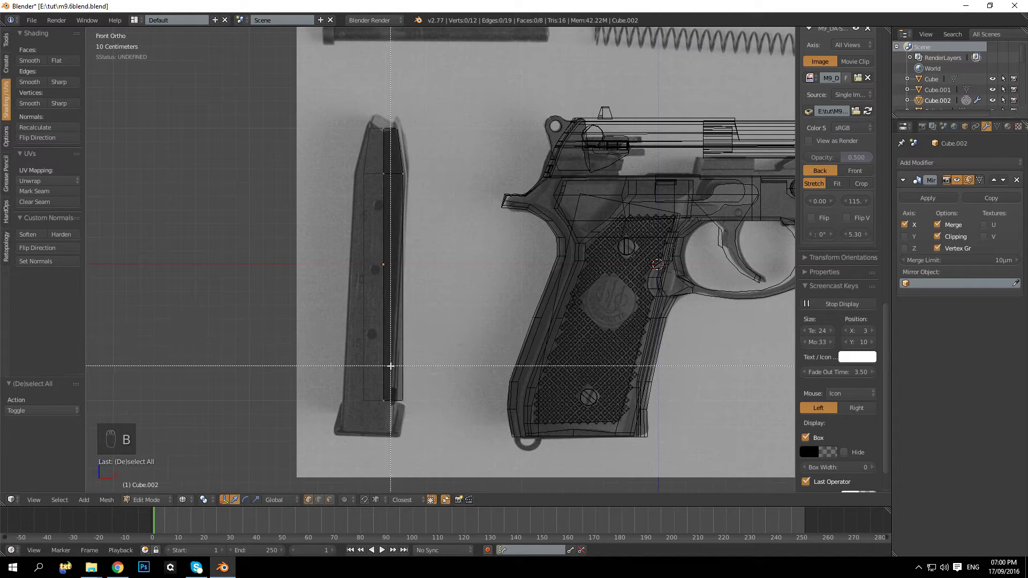
pyautogui.press('b')
pyautogui.moveTo(373, 374); pyautogui.dragTo(433, 424)
pyautogui.moveTo(394, 362); pyautogui.dragTo(407, 400)
pyautogui.press('a')
# Add a horizontal loop cut through the lower magazine body and slide it down close to the bottom edge
pyautogui.hotkey('ctrl', 'r')
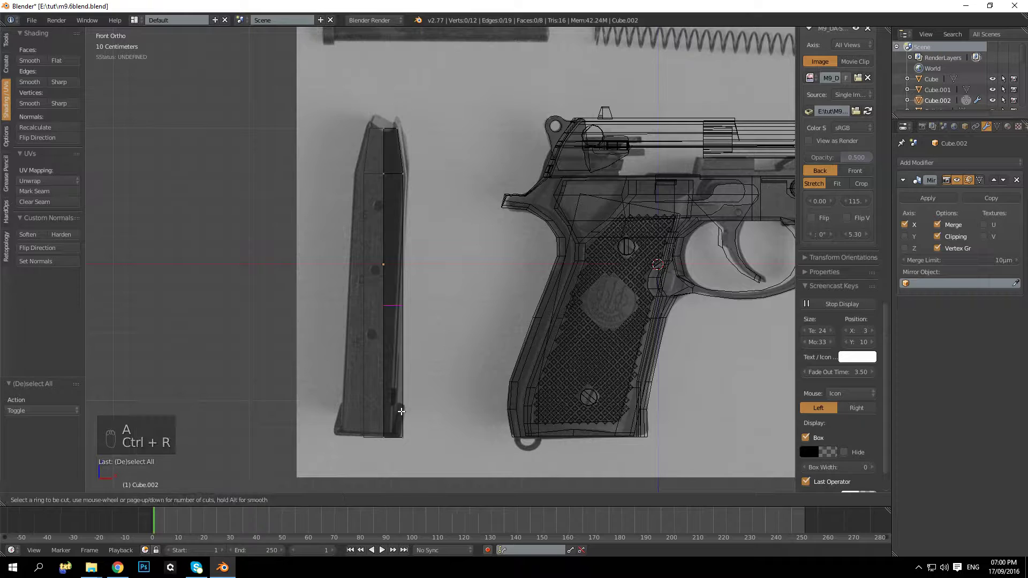
pyautogui.click(400, 412)
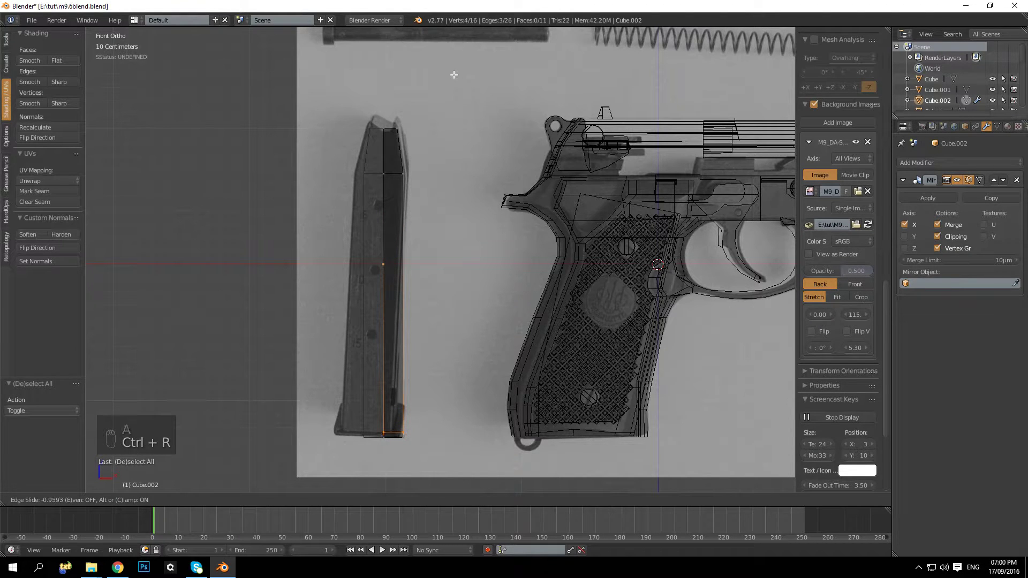
pyautogui.click(453, 75)
# Scale the entire magazine mesh along Y to about 0.231
pyautogui.press('KP_5')
pyautogui.moveTo(466, 79); pyautogui.dragTo(428, 87, button='middle')
pyautogui.scroll(3, 429, 88)
pyautogui.moveTo(482, 355); pyautogui.dragTo(431, 342, button='middle')
pyautogui.scroll(-6, 434, 383)
pyautogui.press('a')
pyautogui.press('a')
pyautogui.press('a')
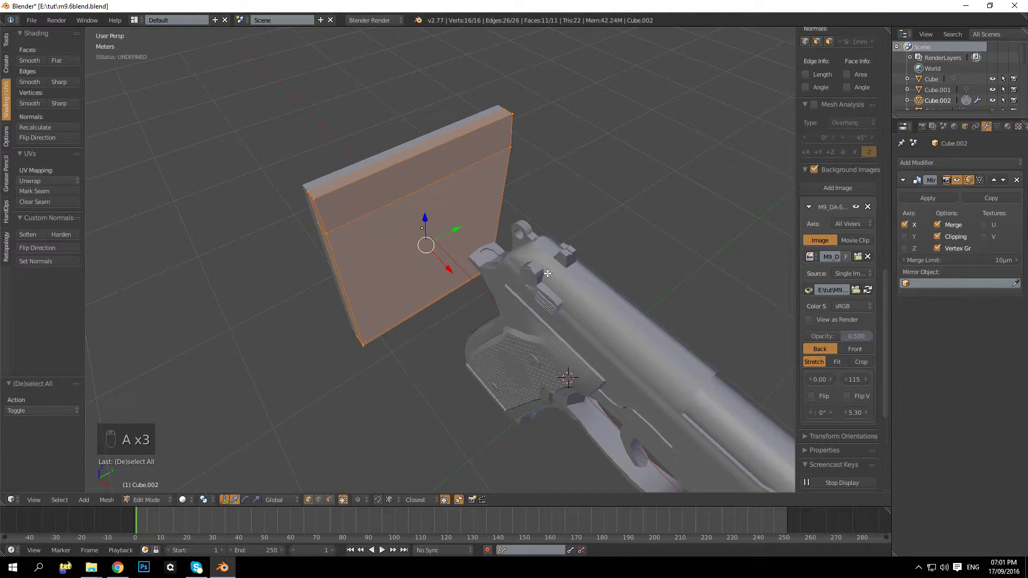
pyautogui.press('s')
pyautogui.press('y')
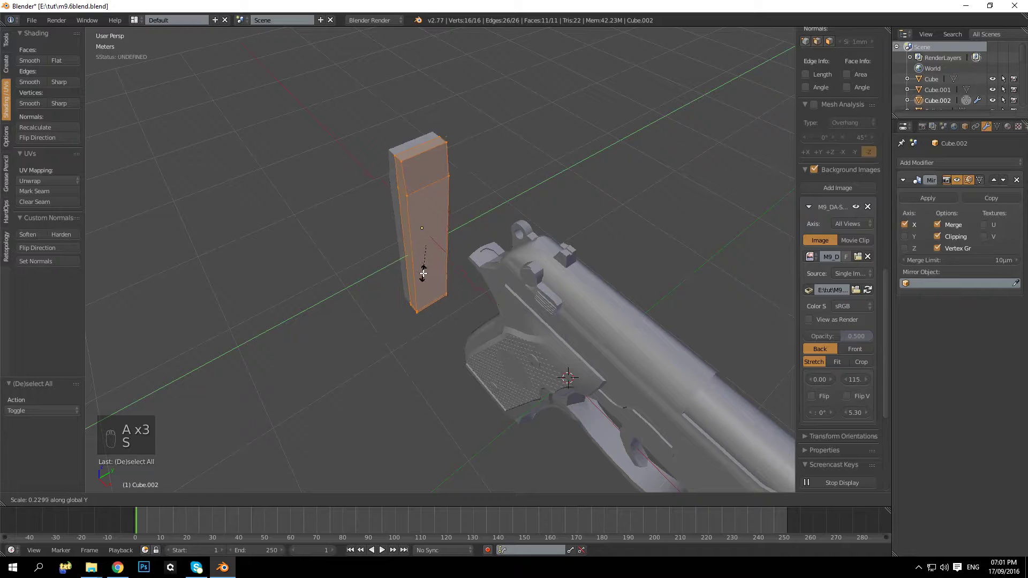
pyautogui.click(452, 253)
pyautogui.moveTo(452, 252); pyautogui.dragTo(455, 228, button='middle')
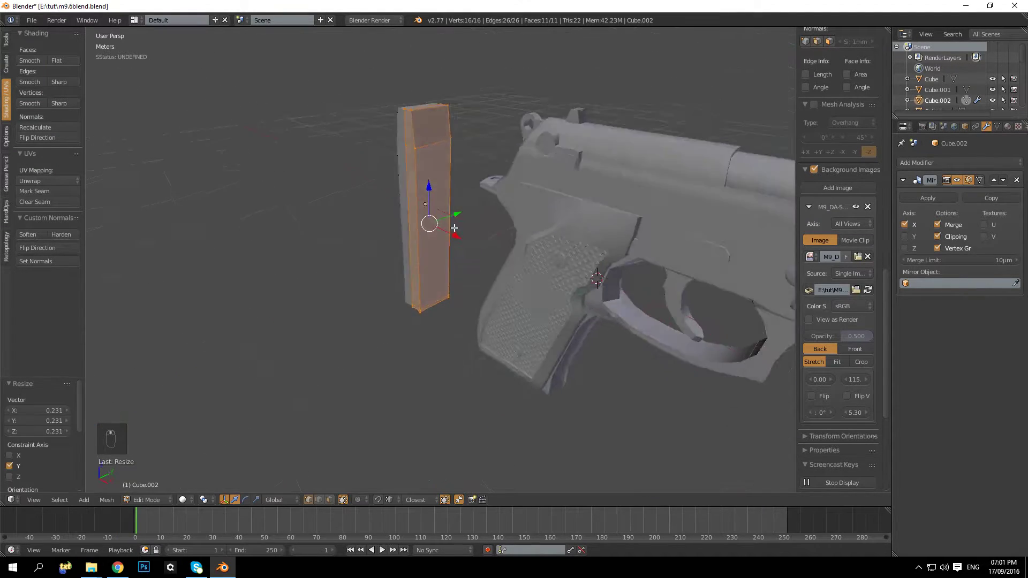
# Extrude the narrow face ring at the magazine's bottom outward along its normals with an offset of about -6.37 to form a base lip
pyautogui.scroll(6, 455, 228)
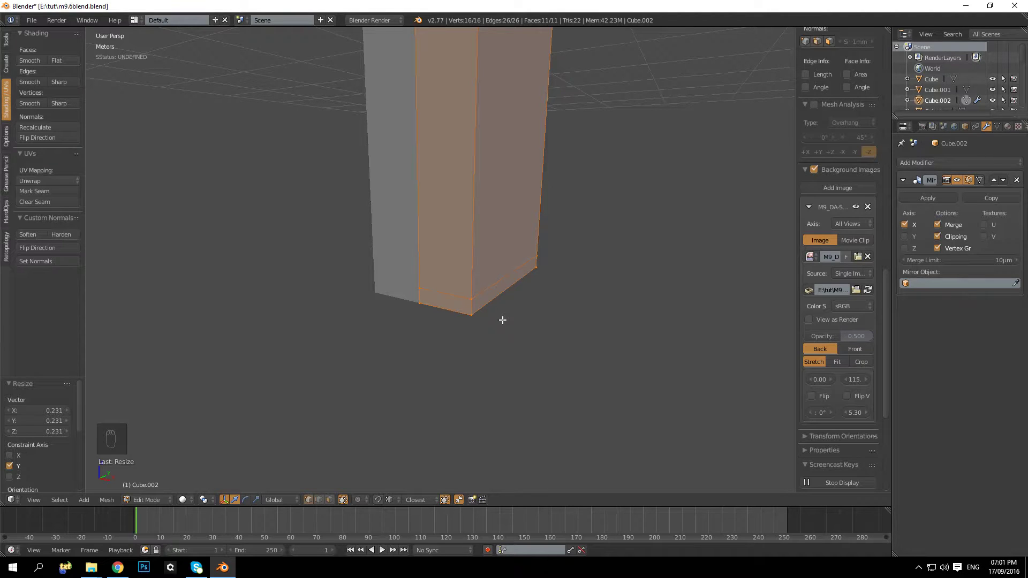
pyautogui.moveTo(560, 308); pyautogui.dragTo(447, 285, button='middle')
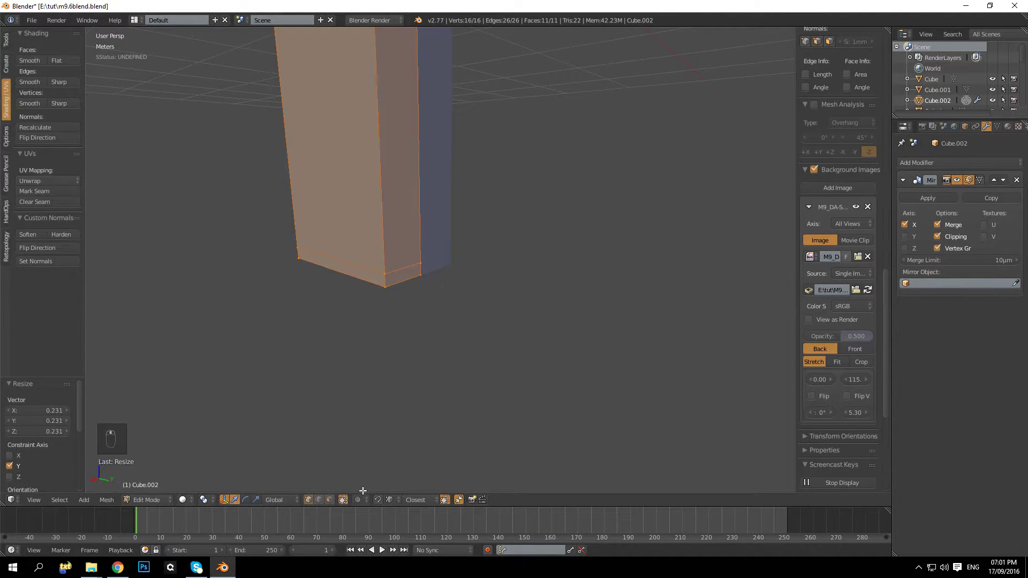
pyautogui.press('a')
pyautogui.keyDown('alt'); pyautogui.rightClick(388, 280); pyautogui.keyUp('alt')
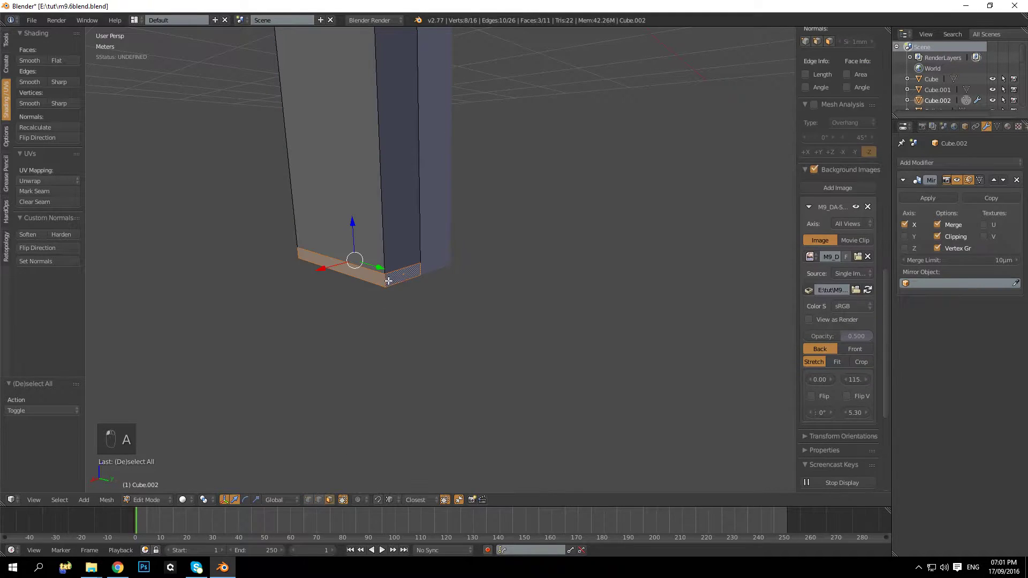
pyautogui.hotkey('alt', 'e')
pyautogui.click(466, 273)
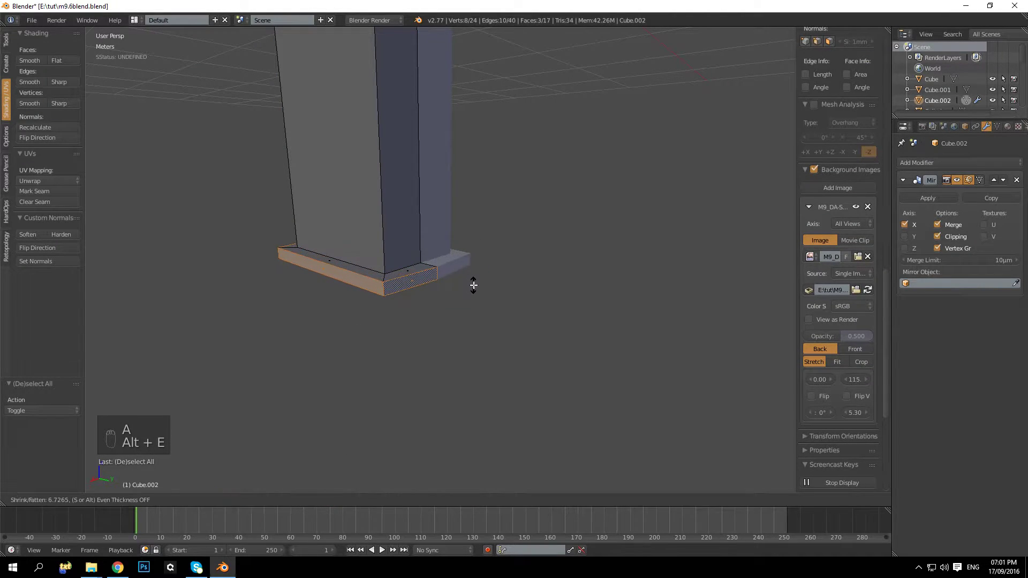
pyautogui.click(471, 285)
pyautogui.moveTo(414, 282); pyautogui.dragTo(521, 277, button='middle')
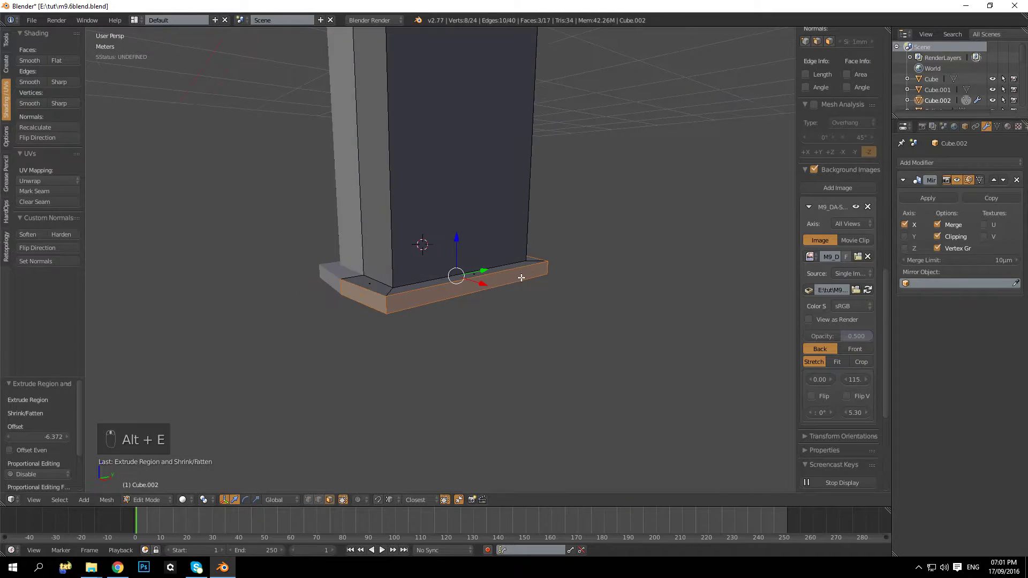
pyautogui.rightClick(370, 303)
pyautogui.press('s')
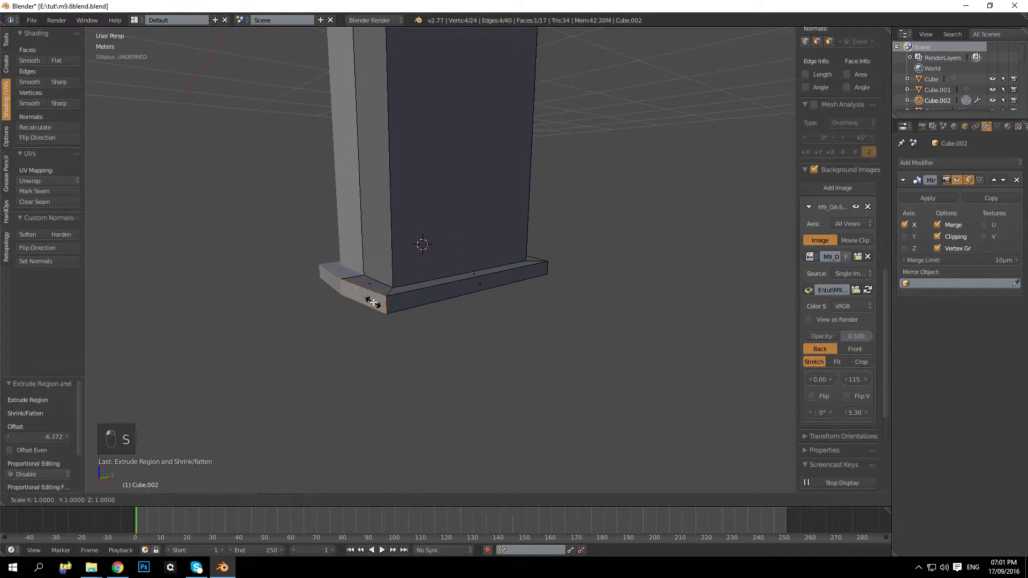
pyautogui.rightClick(373, 303)
pyautogui.press('a')
# Flatten the base lip's narrow end face by scaling it to 0 along Y, and extrude it about 14.15 cm
pyautogui.moveTo(373, 302); pyautogui.dragTo(433, 308, button='middle')
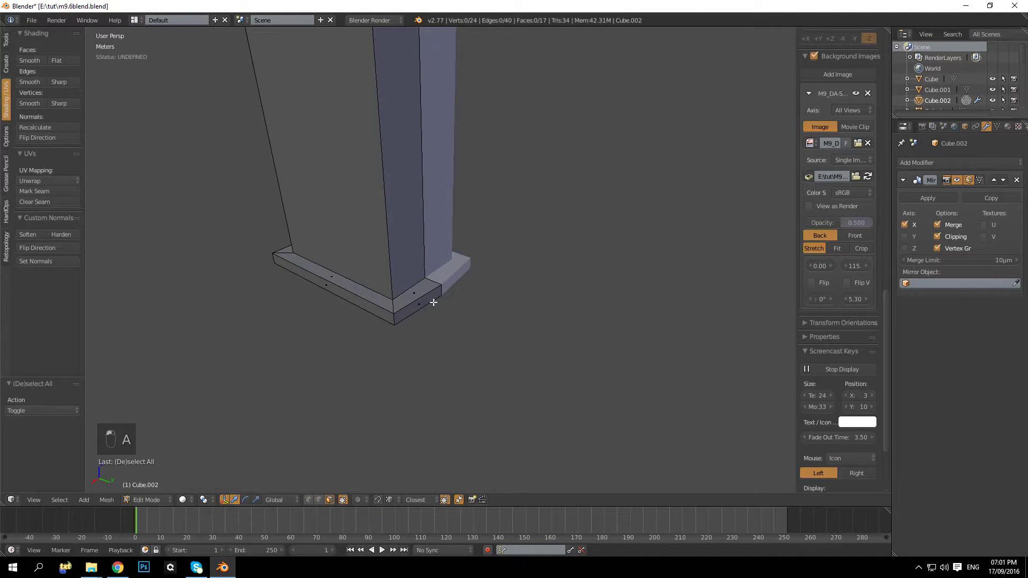
pyautogui.rightClick(423, 301)
pyautogui.press('s')
pyautogui.press('y')
pyautogui.press('0')
pyautogui.press('Return')
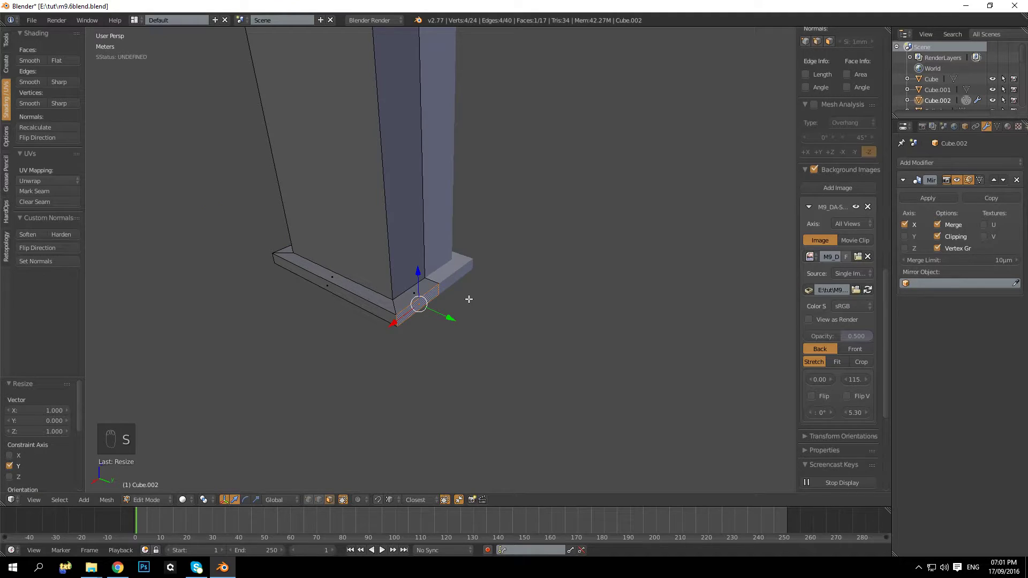
pyautogui.press('e')
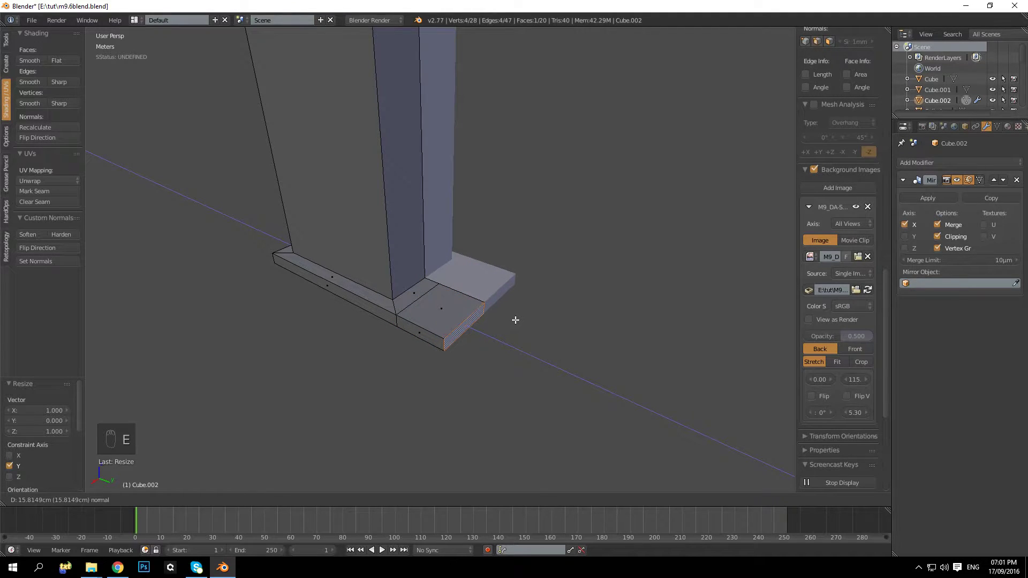
pyautogui.click(509, 318)
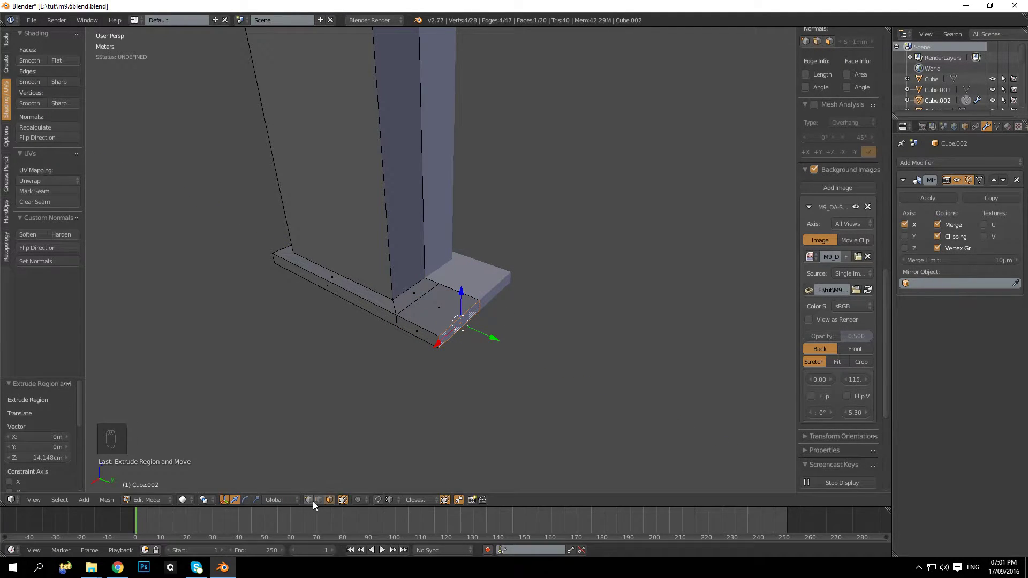
# Bevel the outer vertical corner edge of the extruded base lip
pyautogui.press('a')
pyautogui.rightClick(438, 343)
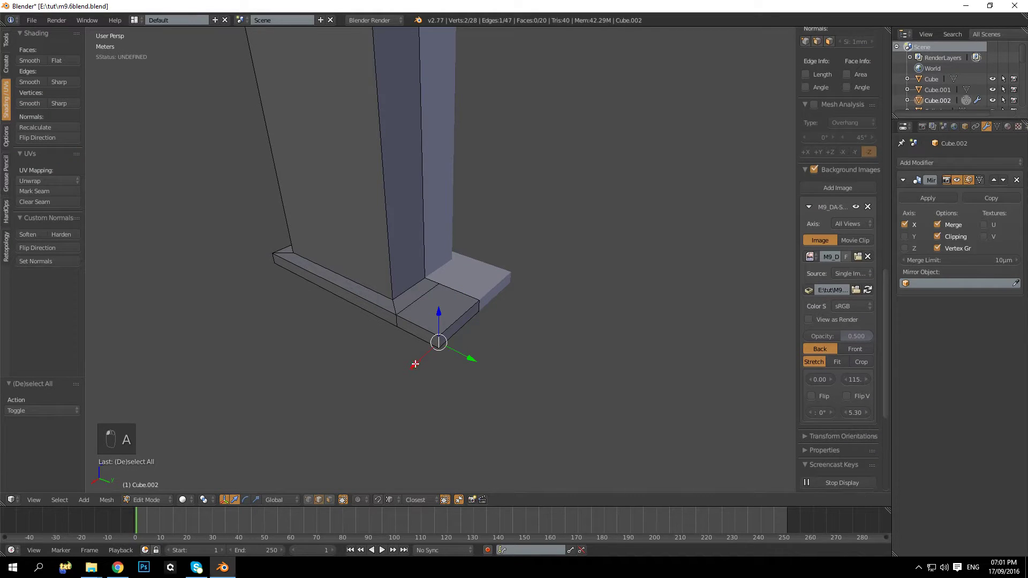
pyautogui.hotkey('ctrl', 'b')
pyautogui.click(431, 356)
pyautogui.press('a')
# Move the centre vertical edge of the base lip's end slightly outward along Y
pyautogui.rightClick(478, 305)
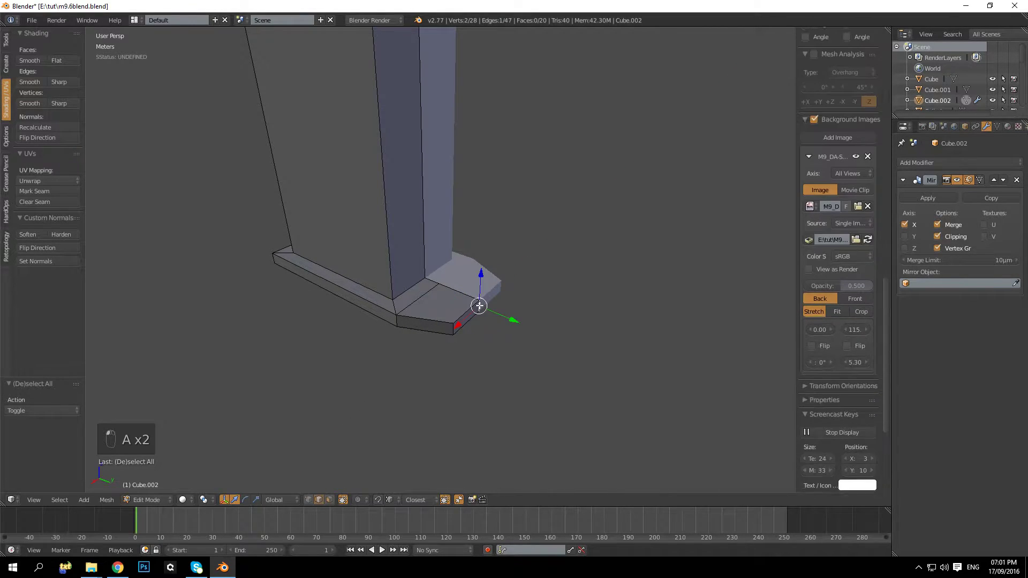
pyautogui.moveTo(509, 321); pyautogui.dragTo(525, 325)
pyautogui.click(528, 326)
pyautogui.press('a')
pyautogui.press('Tab')
pyautogui.moveTo(516, 328); pyautogui.dragTo(498, 352, button='middle')
# Add a centred lengthwise loop cut down the magazine half in wireframe front view
pyautogui.press('KP_1')
pyautogui.press('KP_5')
pyautogui.press('z')
pyautogui.press('Tab')
pyautogui.keyDown('shift'); pyautogui.moveTo(478, 196); pyautogui.dragTo(466, 211, button='middle'); pyautogui.keyUp('shift')
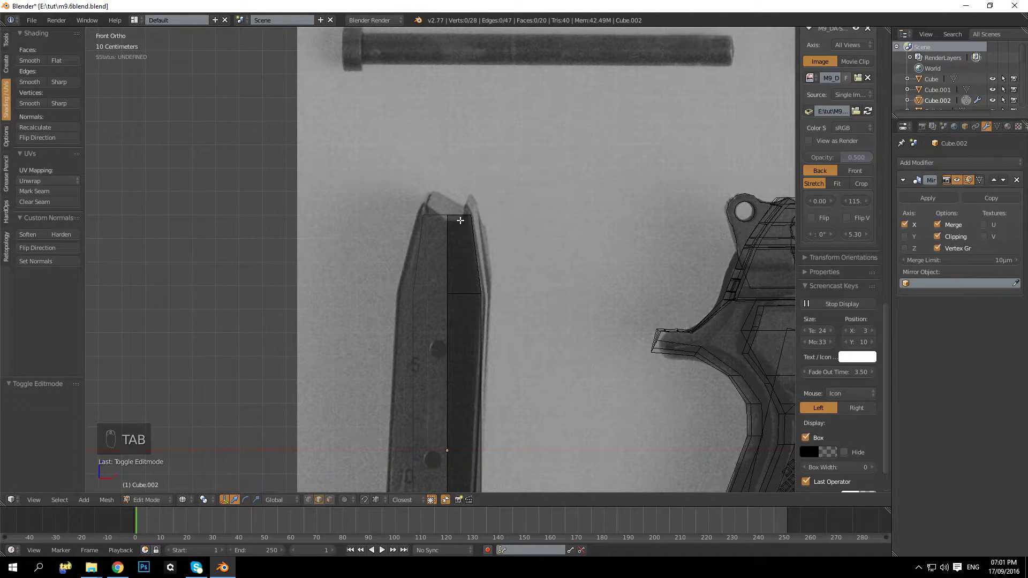
pyautogui.hotkey('ctrl', 'r')
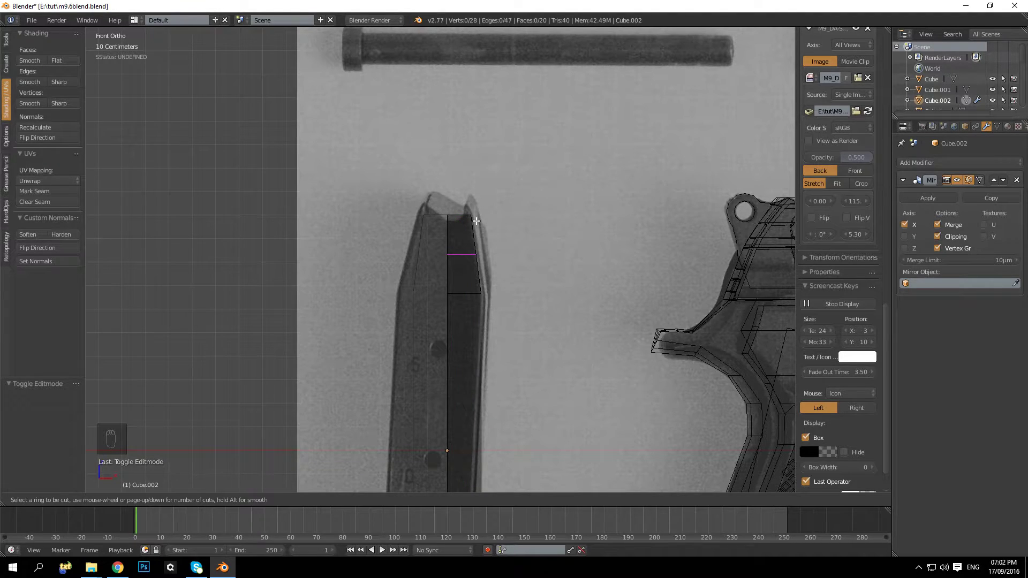
pyautogui.click(467, 202)
pyautogui.rightClick(468, 203)
pyautogui.press('a')
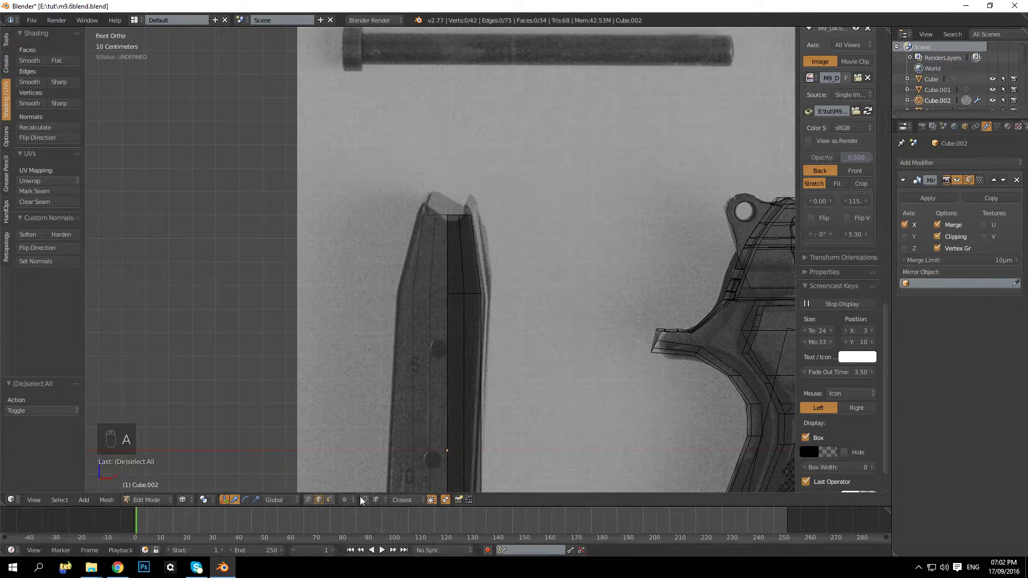
# Slide the new lengthwise edge loop toward the magazine's outer edge
pyautogui.keyDown('alt'); pyautogui.rightClick(459, 233); pyautogui.keyUp('alt')
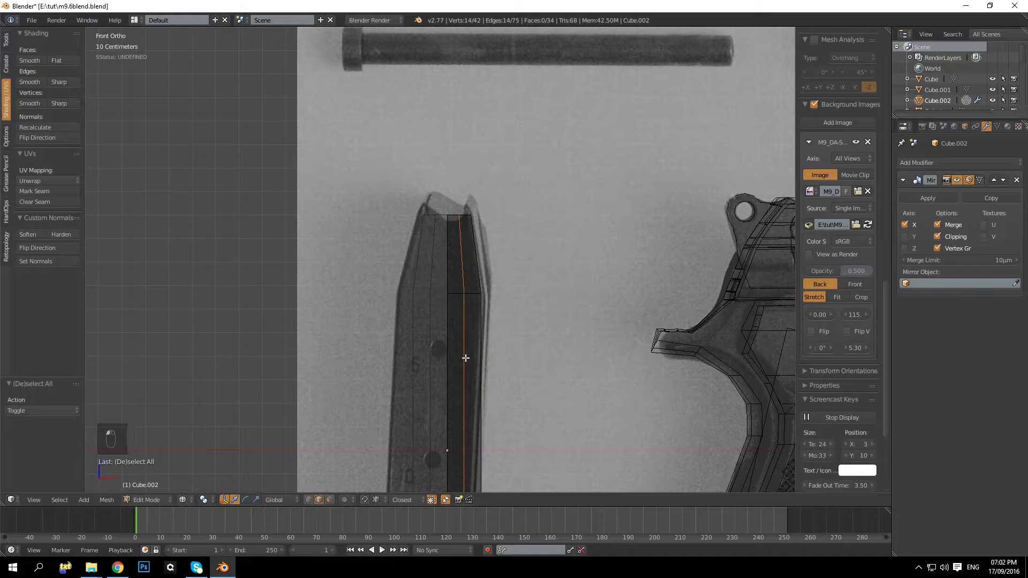
pyautogui.click(518, 244)
pyautogui.press('a')
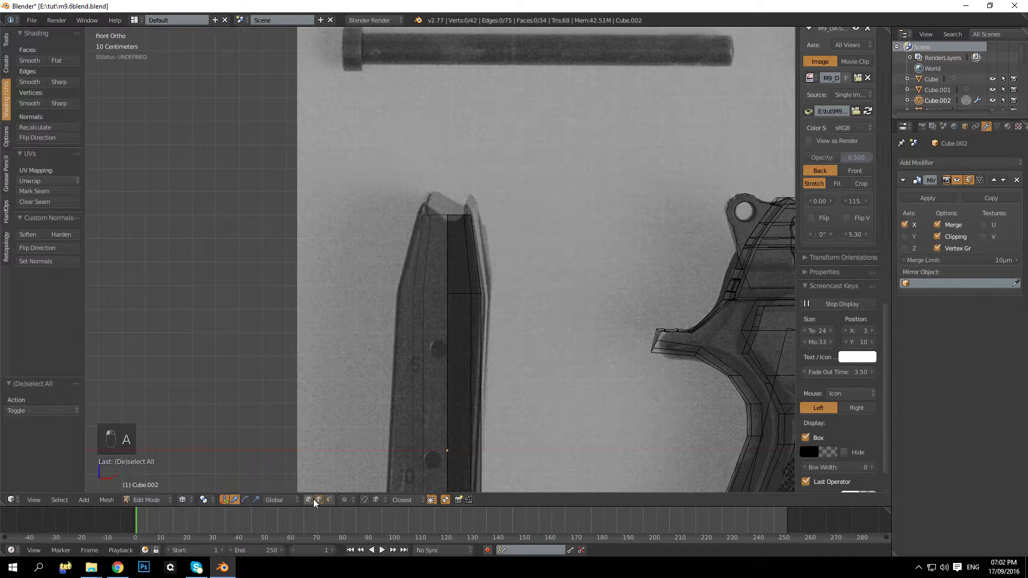
# Lower the centre vertices of the magazine's top edge along Z to form a shallow dip
pyautogui.press('n')
pyautogui.press('n')
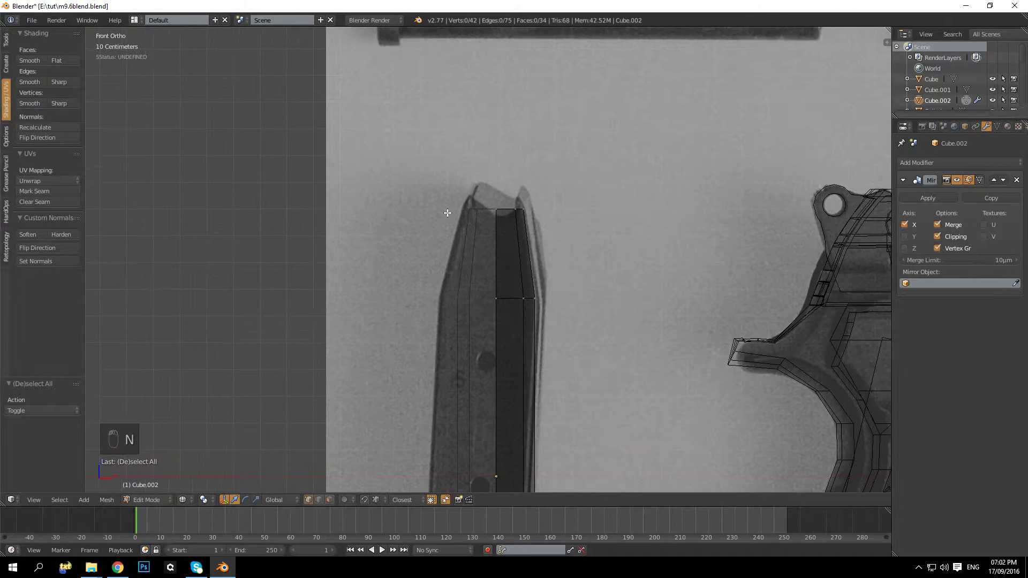
pyautogui.press('b')
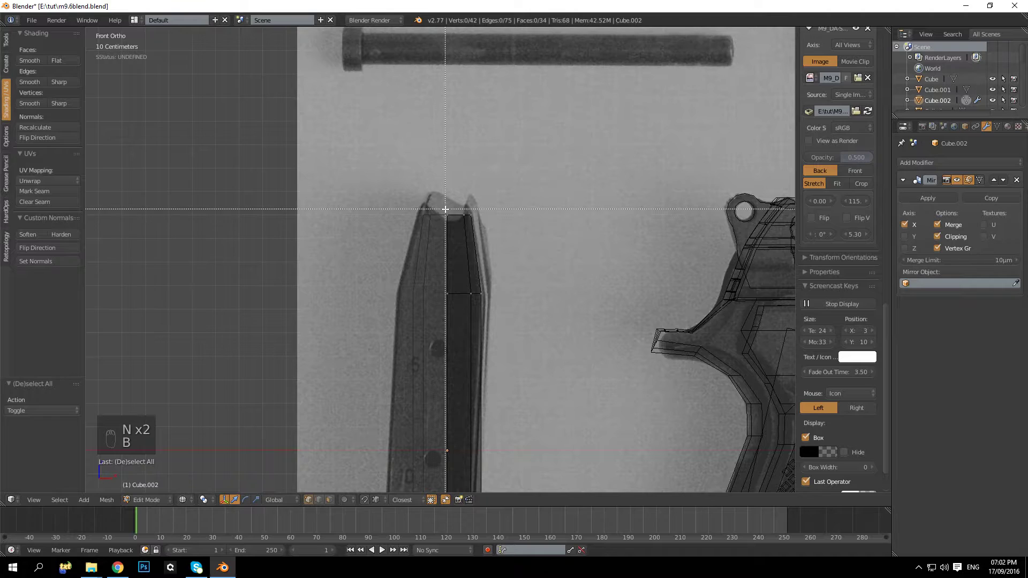
pyautogui.moveTo(447, 209); pyautogui.dragTo(477, 222)
pyautogui.moveTo(449, 181); pyautogui.dragTo(449, 196)
pyautogui.press('a')
pyautogui.press('KP_5')
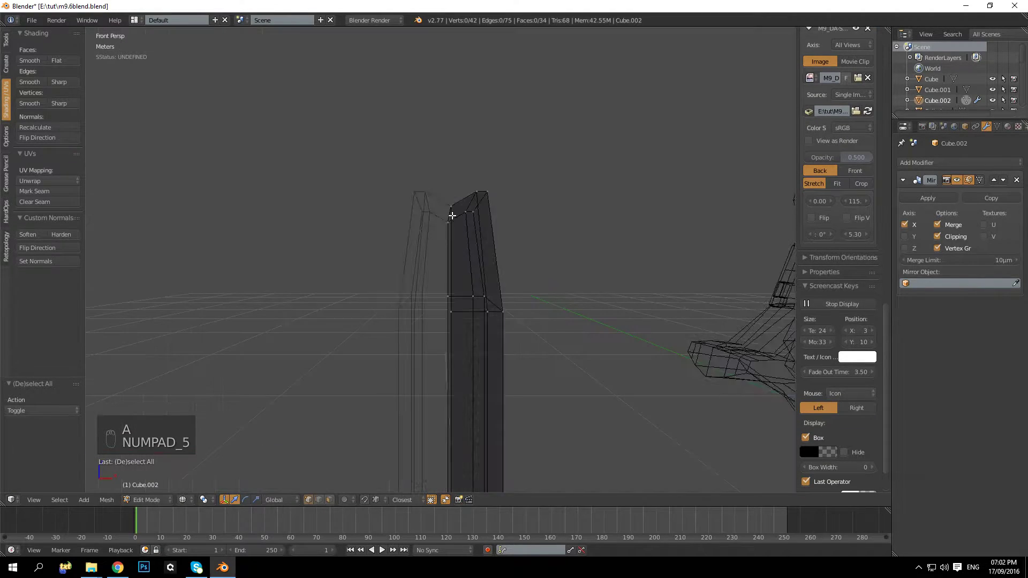
# Add another lengthwise loop cut down the magazine half, between its centre line and the existing inner loop
pyautogui.press('z')
pyautogui.moveTo(459, 213)
pyautogui.mouseDown(button='middle')
pyautogui.moveTo(308, 256)
pyautogui.moveTo(385, 259)
pyautogui.moveTo(448, 231)
pyautogui.mouseUp(button='middle')
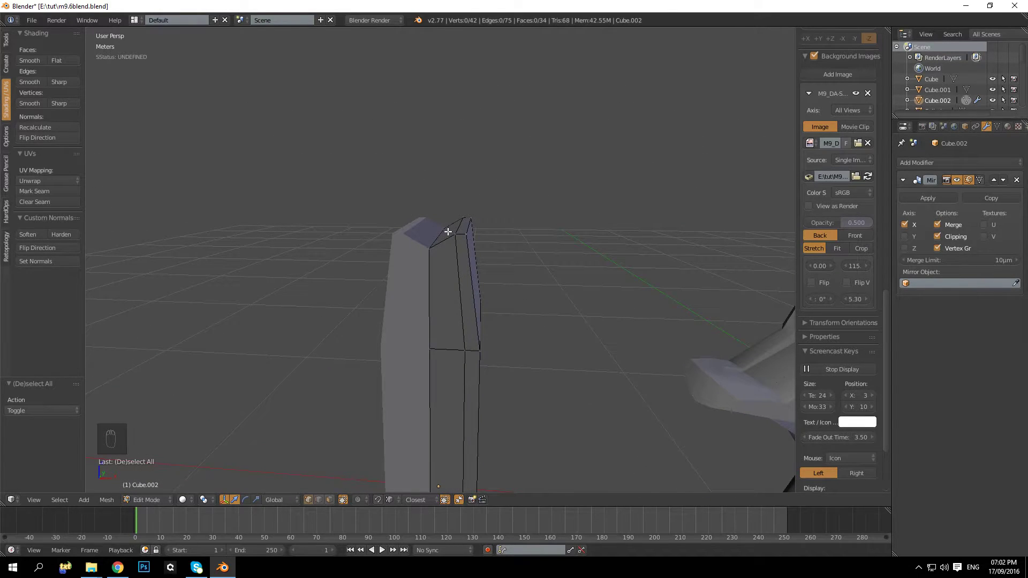
pyautogui.press('KP_1')
pyautogui.press('KP_5')
pyautogui.press('z')
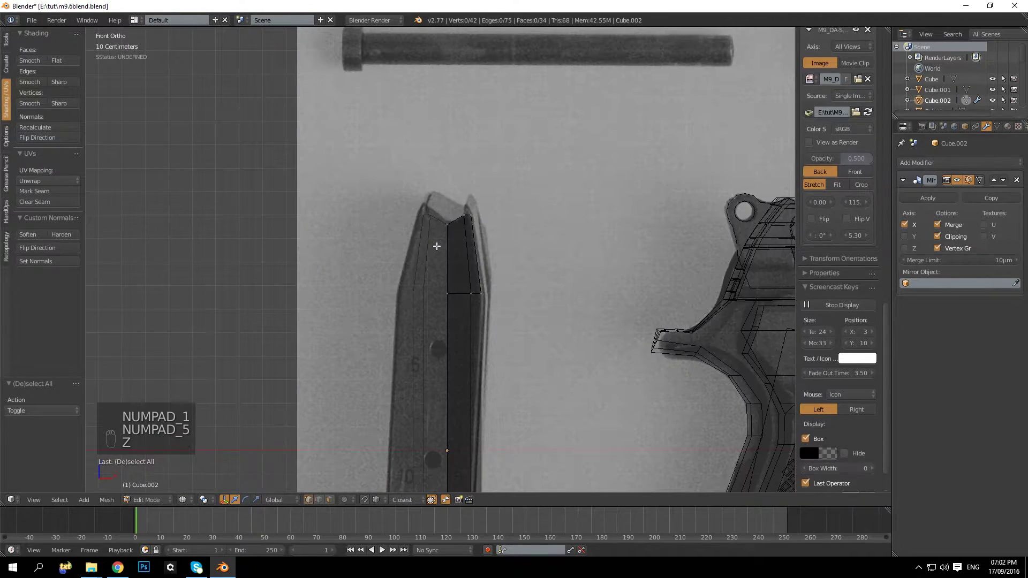
pyautogui.hotkey('ctrl', 'r')
pyautogui.click(462, 201)
pyautogui.click(462, 198)
pyautogui.press('a')
# Lower the new loop's vertices on the magazine's top edge slightly along Z to round the dip
pyautogui.press('b')
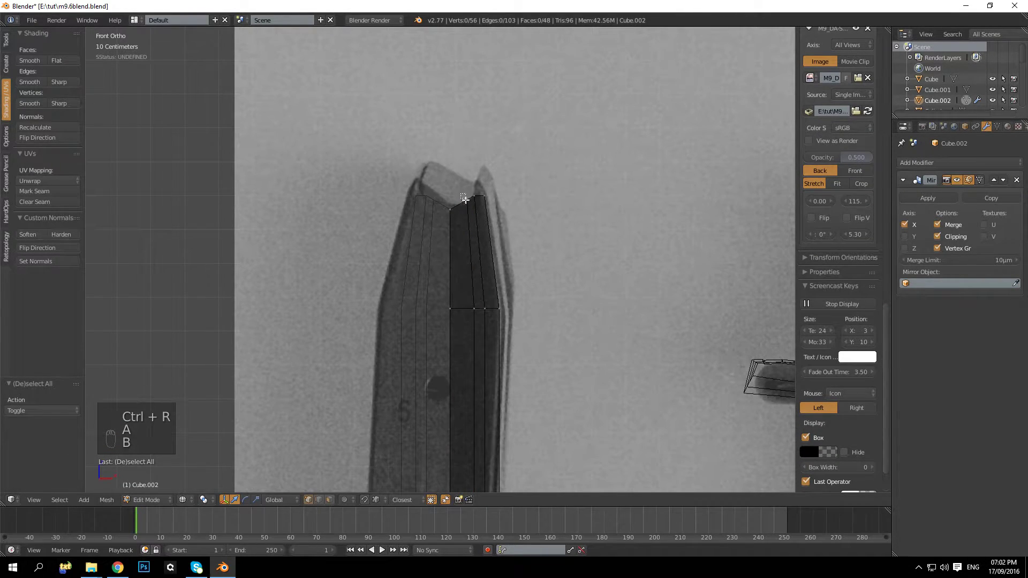
pyautogui.press('b')
pyautogui.moveTo(463, 195); pyautogui.dragTo(474, 212)
pyautogui.moveTo(468, 159); pyautogui.dragTo(469, 167)
pyautogui.press('a')
# Try to raise the outer vertices of the magazine's top edge about 1.14 cm along Z
pyautogui.scroll(-2, 471, 200)
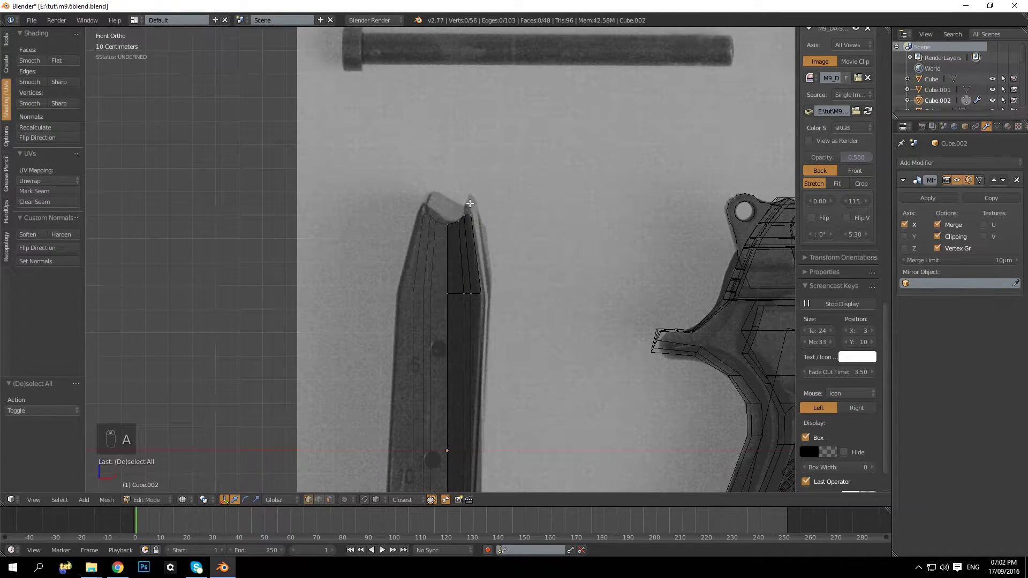
pyautogui.press('b')
pyautogui.moveTo(458, 196); pyautogui.dragTo(469, 172)
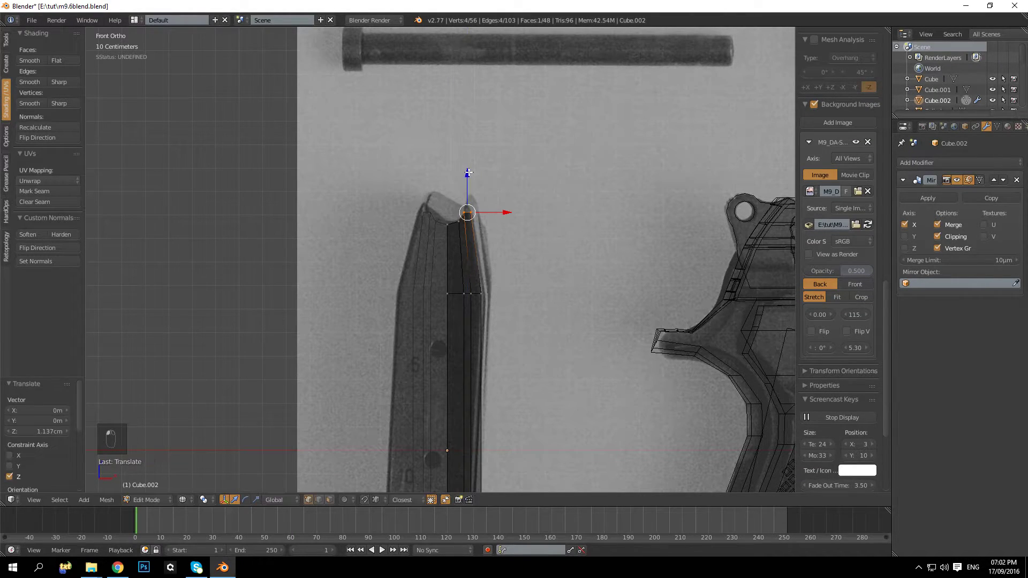
pyautogui.hotkey('ctrl', 'z')
# Check the magazine's shape in solid shading and apply its Mirror modifier in Object Mode
pyautogui.press('KP_5')
pyautogui.press('a')
pyautogui.press('a')
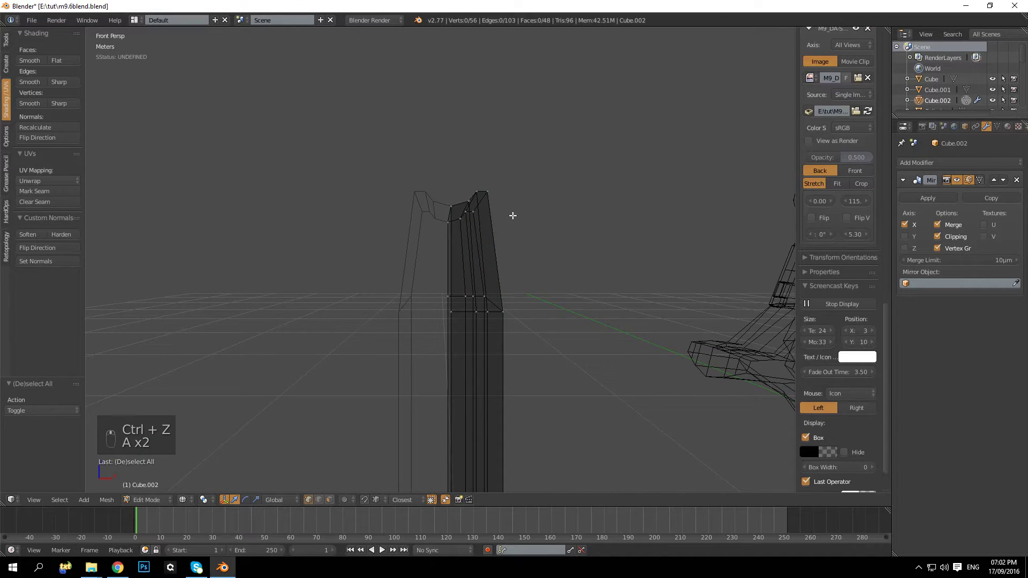
pyautogui.moveTo(512, 214); pyautogui.dragTo(470, 249, button='middle')
pyautogui.press('Tab')
pyautogui.scroll(-4, 472, 262)
pyautogui.press('z')
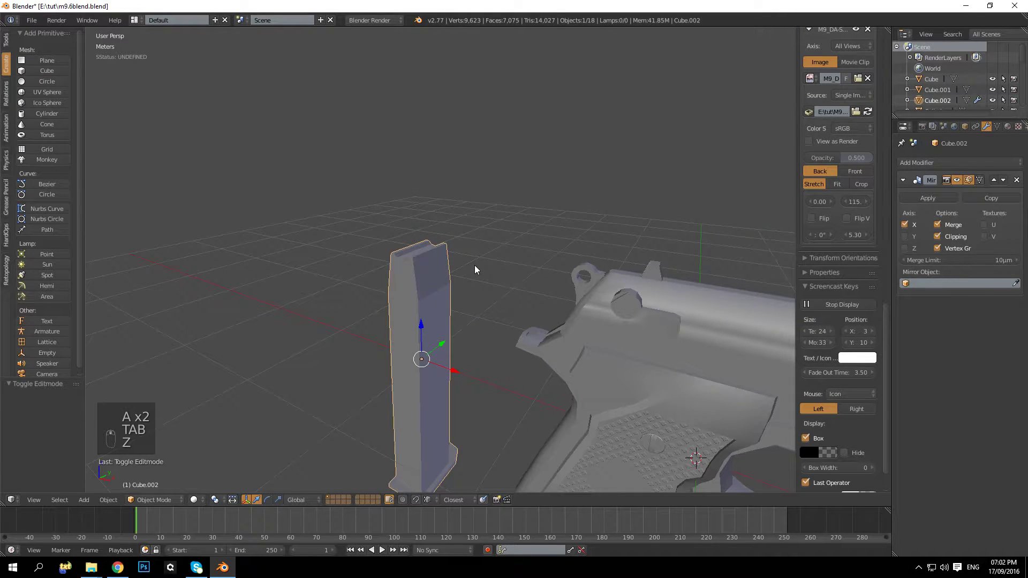
pyautogui.press('Tab')
pyautogui.press('a')
pyautogui.press('a')
pyautogui.press('Tab')
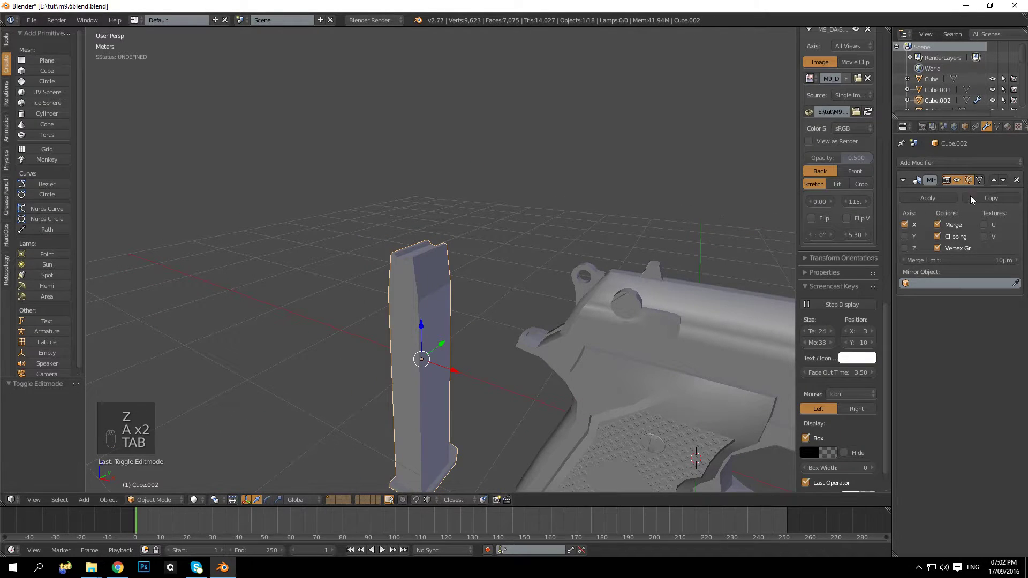
pyautogui.click(928, 196)
# Rotate the whole magazine mesh 90° about Z, and by another 180° about Z to reverse its facing
pyautogui.press('Tab')
pyautogui.write('r')
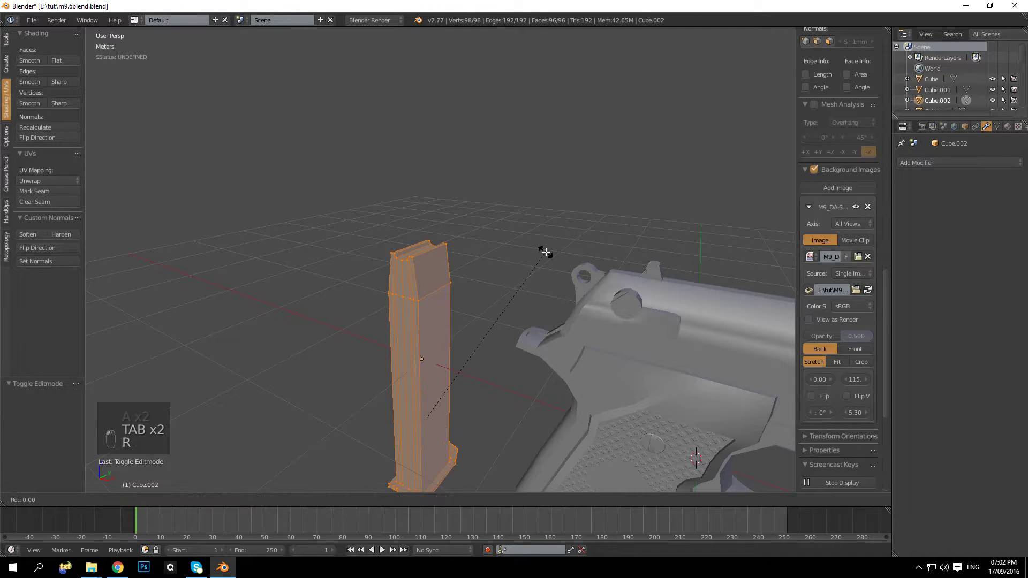
pyautogui.write('90')
pyautogui.press('Return')
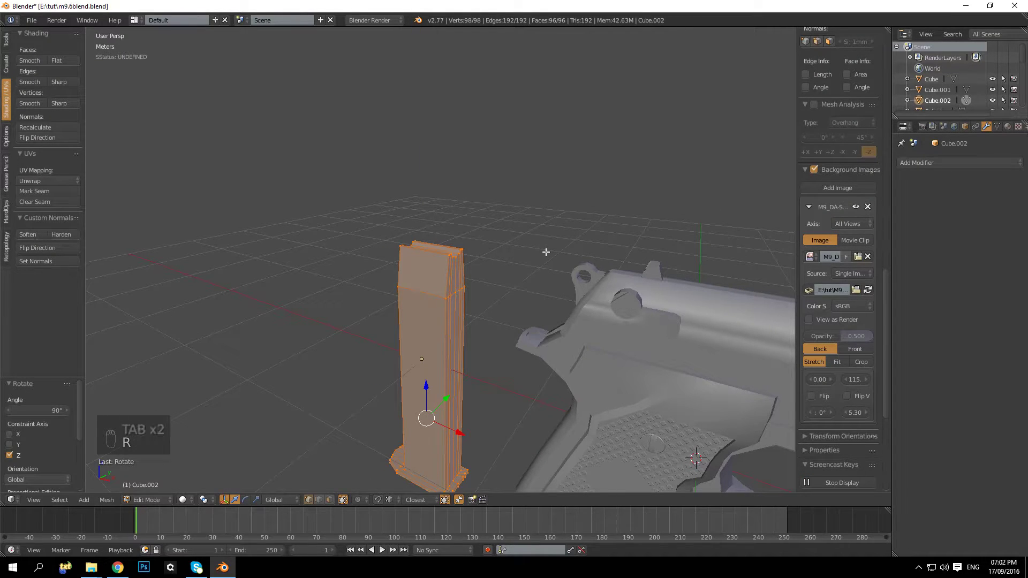
pyautogui.press('r')
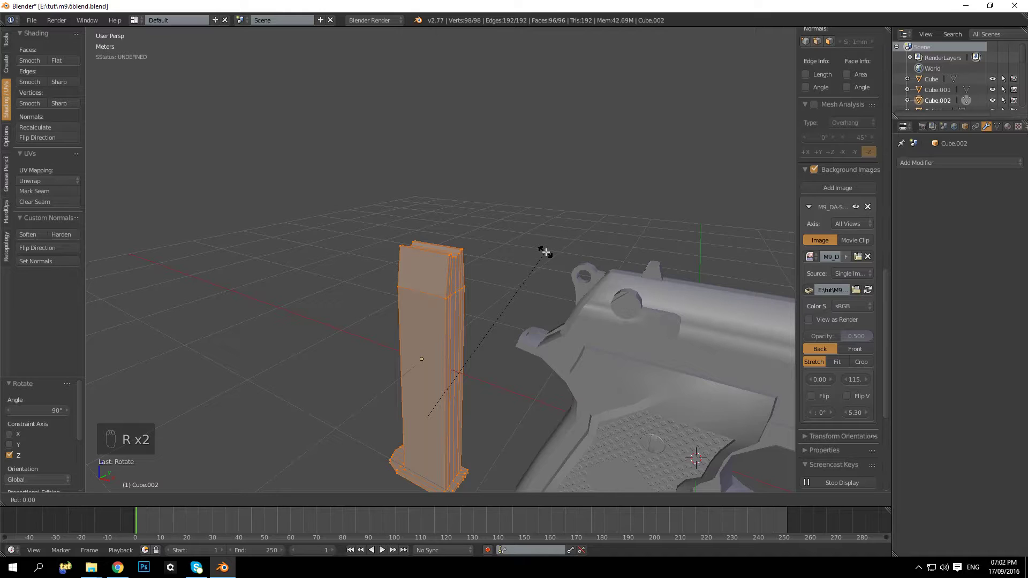
pyautogui.write('180')
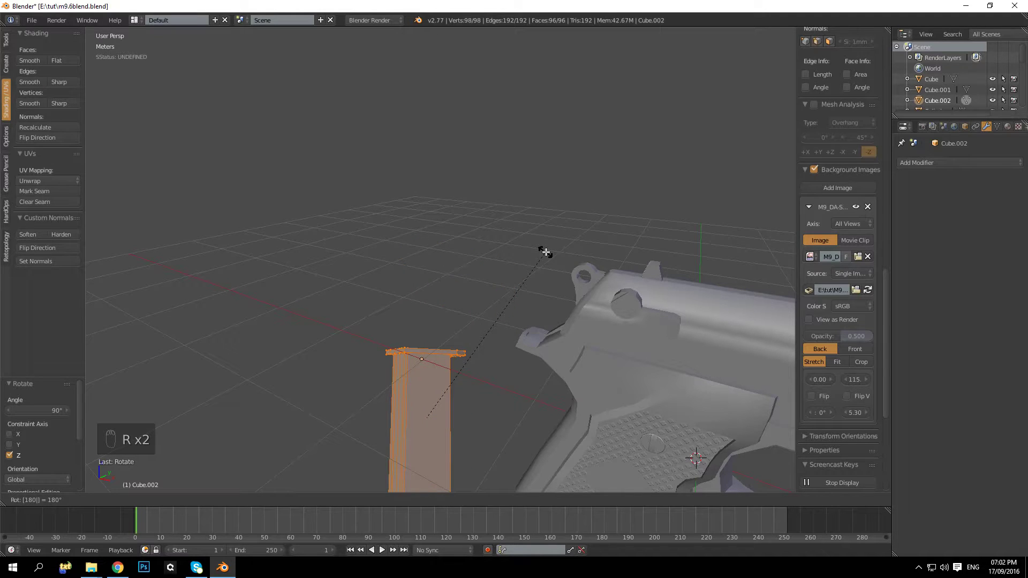
pyautogui.press('Return')
# Move the magazine 1.5 m along X into the pistol grip and lower it about 3.93 cm in front view
pyautogui.press('KP_1')
pyautogui.press('KP_5')
pyautogui.press('z')
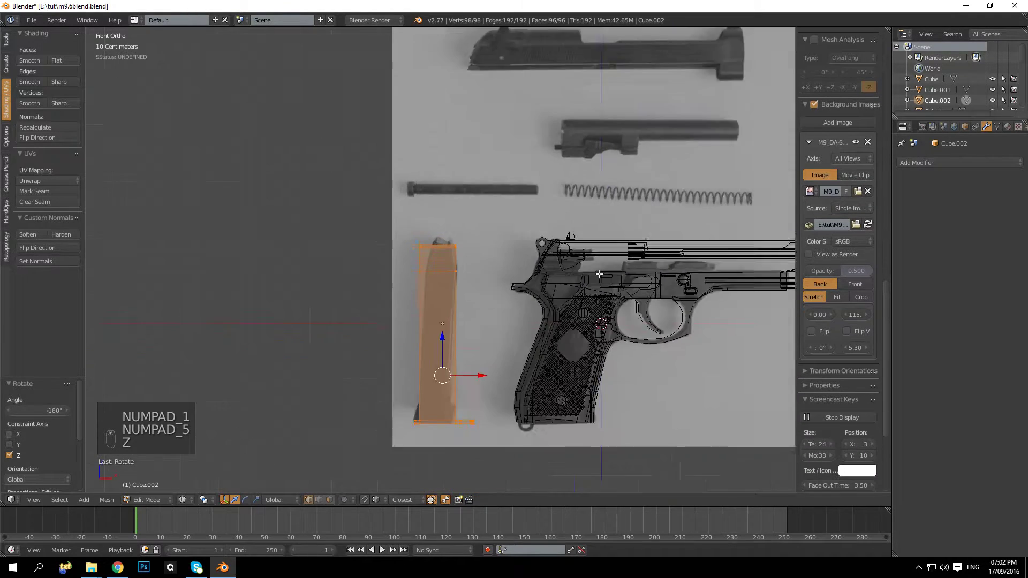
pyautogui.moveTo(422, 286); pyautogui.dragTo(522, 285)
pyautogui.scroll(3, 498, 266)
pyautogui.scroll(3, 498, 267)
pyautogui.scroll(-2, 432, 249)
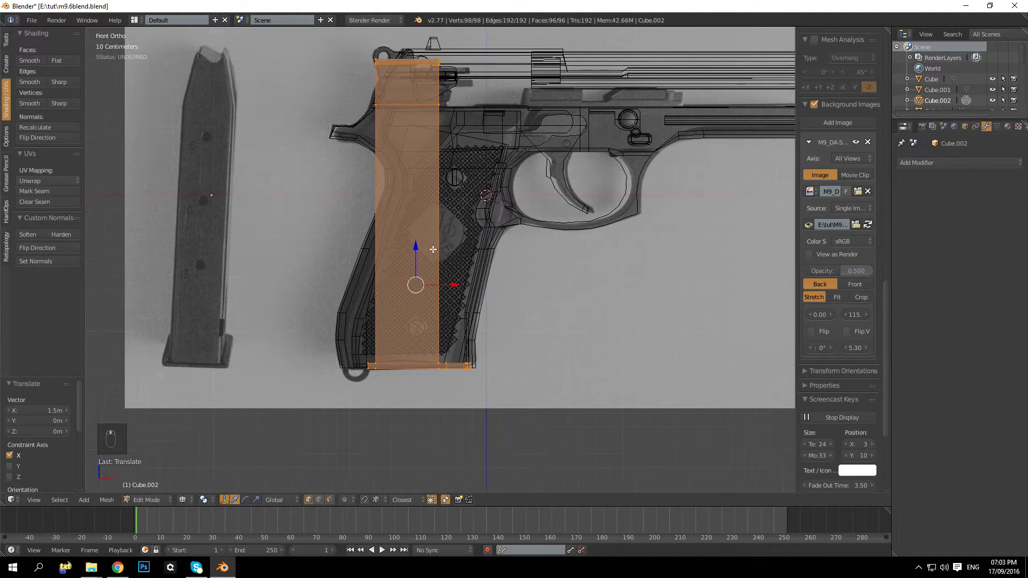
pyautogui.moveTo(420, 249); pyautogui.dragTo(421, 255)
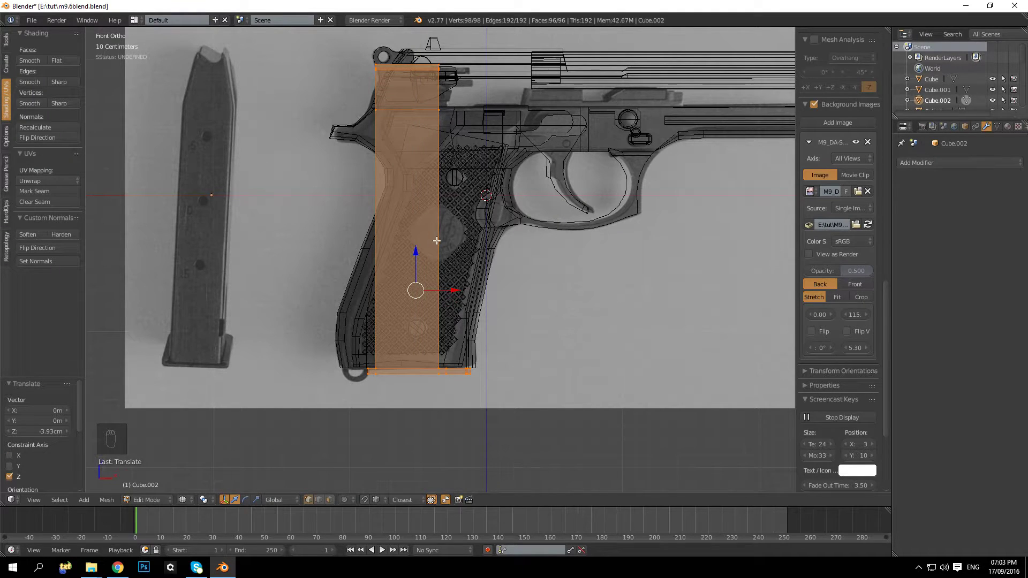
# Shift the magazine's upper section about 35.8 cm along X and rotate it about 7.3° to follow the grip's slant
pyautogui.press('a')
pyautogui.press('b')
pyautogui.moveTo(370, 47); pyautogui.dragTo(493, 92)
pyautogui.click(493, 92)
pyautogui.press('r')
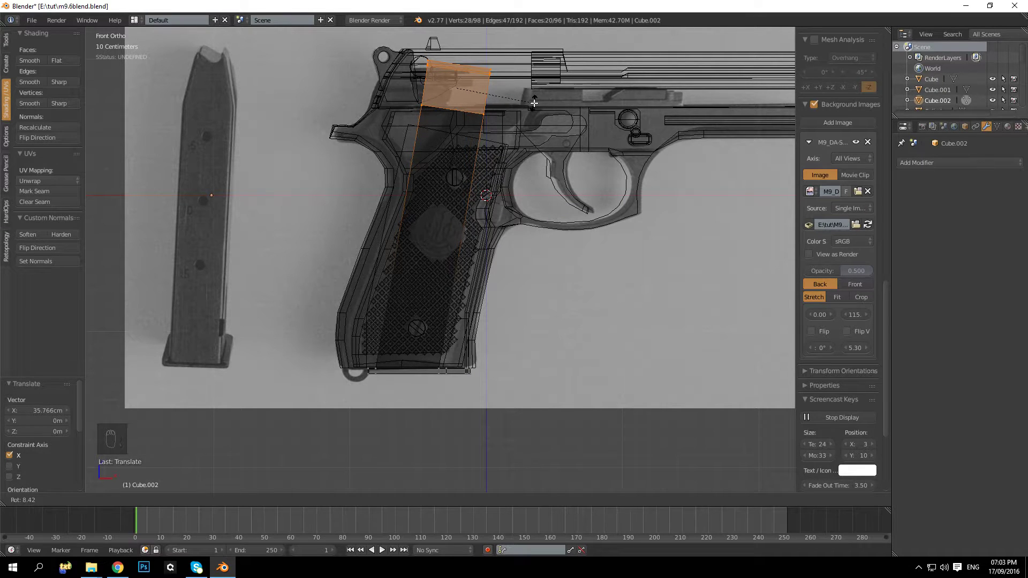
pyautogui.click(534, 101)
# Lower the tilted upper section of the magazine along Z inside the pistol frame
pyautogui.press('KP_5')
pyautogui.press('z')
pyautogui.moveTo(477, 75); pyautogui.dragTo(493, 482, button='middle')
pyautogui.press('KP_1')
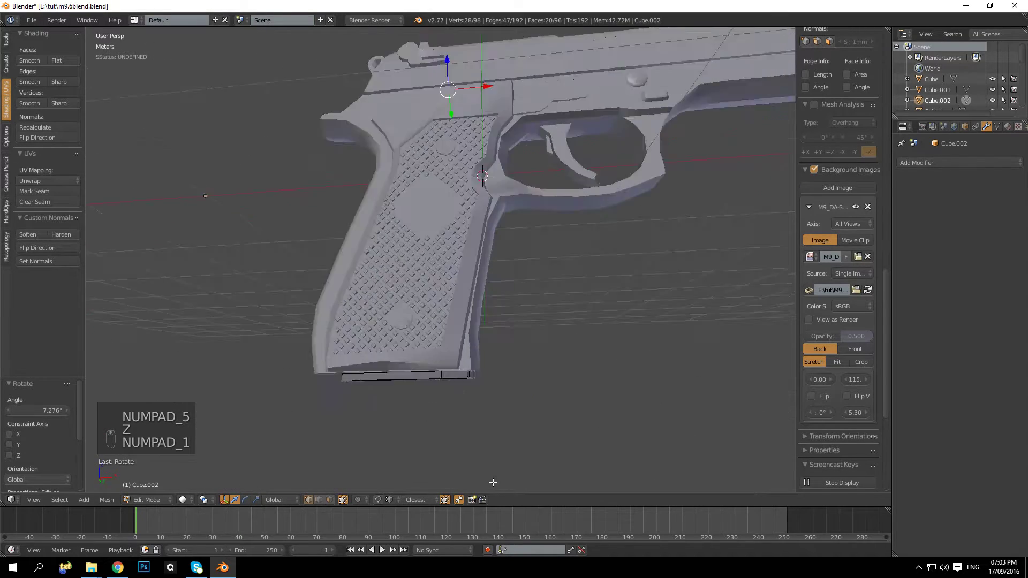
pyautogui.press('KP_5')
pyautogui.press('z')
pyautogui.moveTo(455, 51); pyautogui.dragTo(552, 109)
# Rotate the magazine's top edge about 8° to steepen its slant and nudge it slightly along X
pyautogui.press('a')
pyautogui.press('b')
pyautogui.press('r')
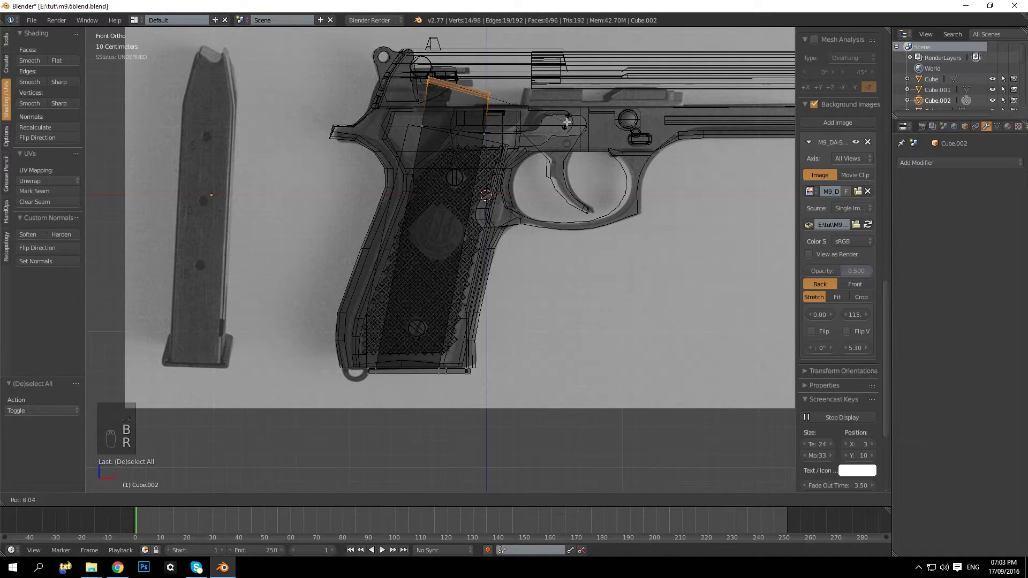
pyautogui.click(566, 122)
pyautogui.moveTo(500, 93); pyautogui.dragTo(503, 92)
pyautogui.hotkey('ctrl', 'z')
pyautogui.hotkey('ctrl', 'z')
pyautogui.hotkey('ctrl', 'z')
pyautogui.press('a')
# Examine how the magazine's base plate sits against the underside of the pistol grip
pyautogui.press('KP_5')
pyautogui.press('z')
pyautogui.moveTo(516, 223); pyautogui.dragTo(546, 301, button='middle')
pyautogui.scroll(5, 519, 294)
pyautogui.press('KP_1')
pyautogui.press('KP_5')
pyautogui.press('z')
pyautogui.scroll(-4, 545, 300)
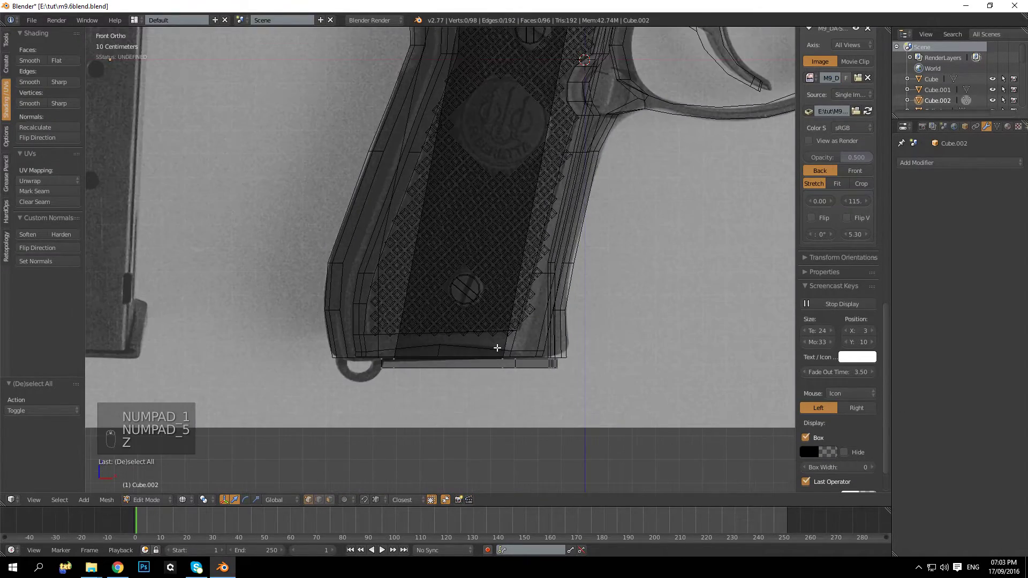
# Move the vertices of the magazine's rear side, from top to base plate, slightly toward the grip's back along X
pyautogui.press('b')
pyautogui.moveTo(317, 45); pyautogui.dragTo(430, 420)
pyautogui.press('b')
pyautogui.moveTo(403, 87); pyautogui.dragTo(456, 156)
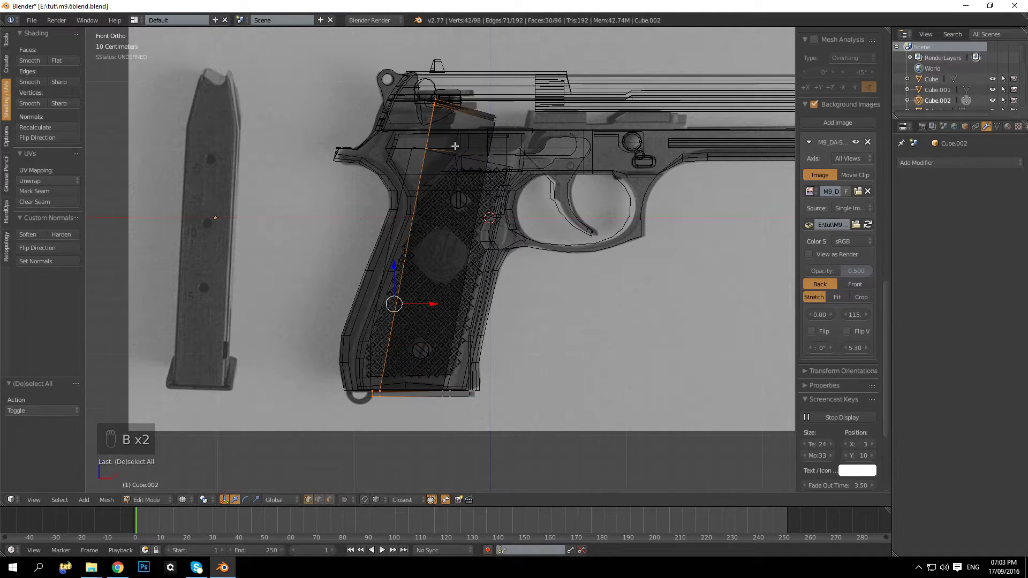
pyautogui.moveTo(435, 303); pyautogui.dragTo(425, 307)
pyautogui.press('a')
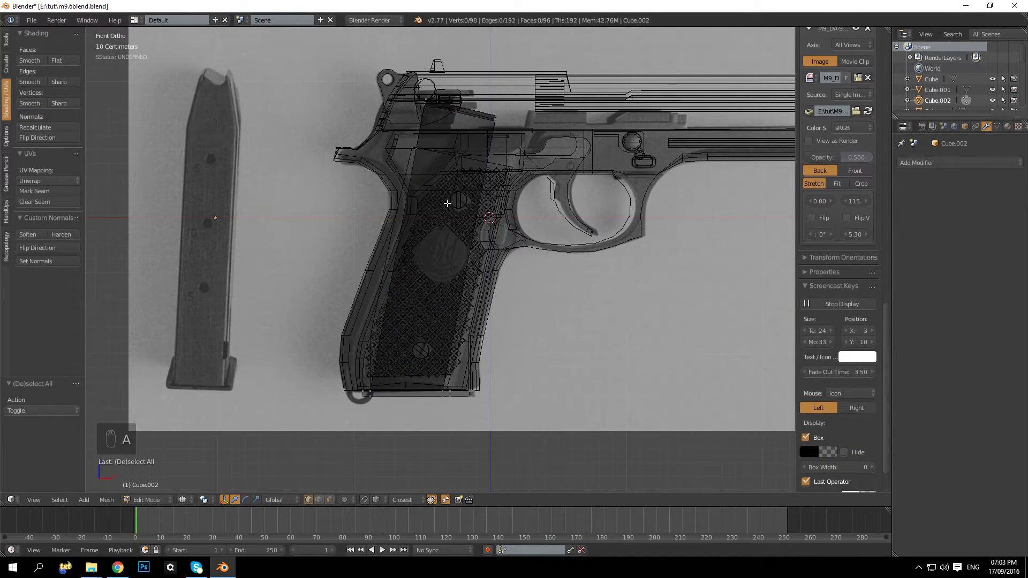
# Select the vertices along the magazine's front side, from the top down to the base
pyautogui.press('b')
pyautogui.moveTo(463, 76); pyautogui.dragTo(554, 232)
pyautogui.press('b')
pyautogui.moveTo(415, 348); pyautogui.dragTo(454, 413)
# Try to shift the magazine's front side about 5.11 cm forward along X, checking the base plate's shape
pyautogui.moveTo(503, 315); pyautogui.dragTo(516, 292)
pyautogui.press('KP_5')
pyautogui.press('z')
pyautogui.moveTo(514, 292); pyautogui.dragTo(476, 285, button='middle')
pyautogui.scroll(6, 476, 285)
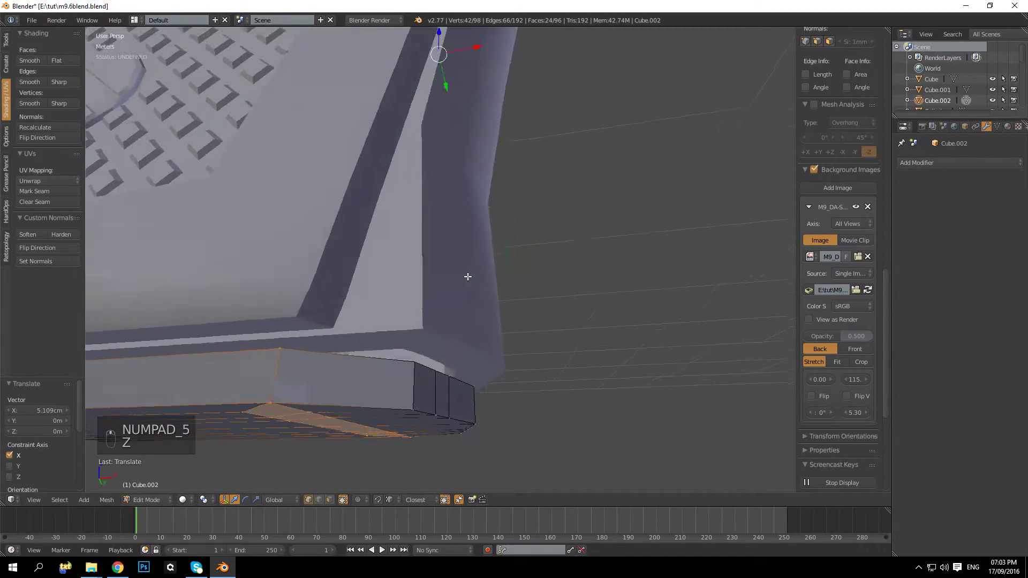
pyautogui.hotkey('ctrl', 'z')
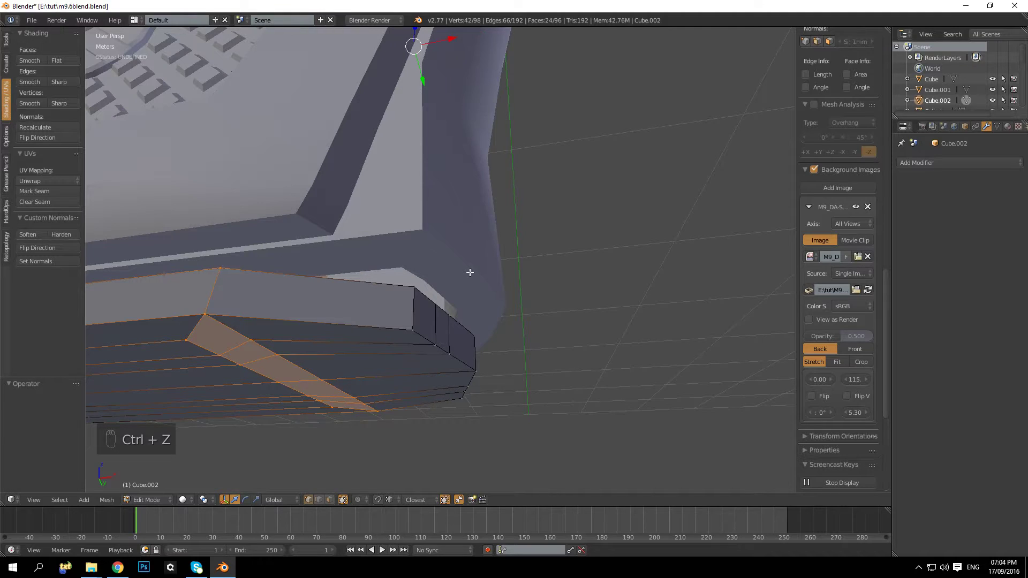
# Add the base plate's front end to the selection and move it with the front side about 4.08 cm along X
pyautogui.press('KP_1')
pyautogui.press('KP_5')
pyautogui.press('z')
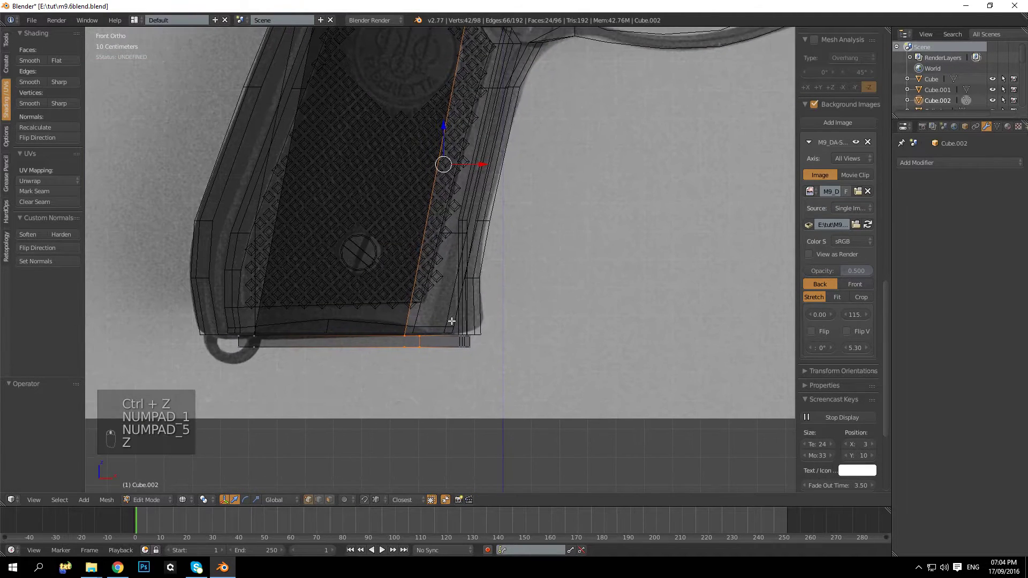
pyautogui.scroll(3, 464, 332)
pyautogui.press('b')
pyautogui.moveTo(431, 310); pyautogui.dragTo(515, 406)
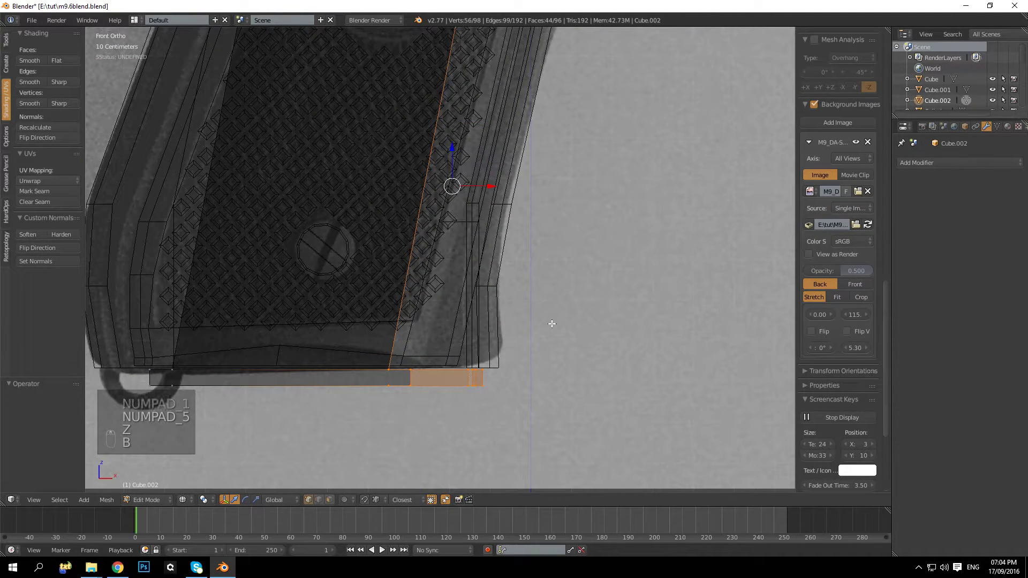
pyautogui.press('g')
pyautogui.press('x')
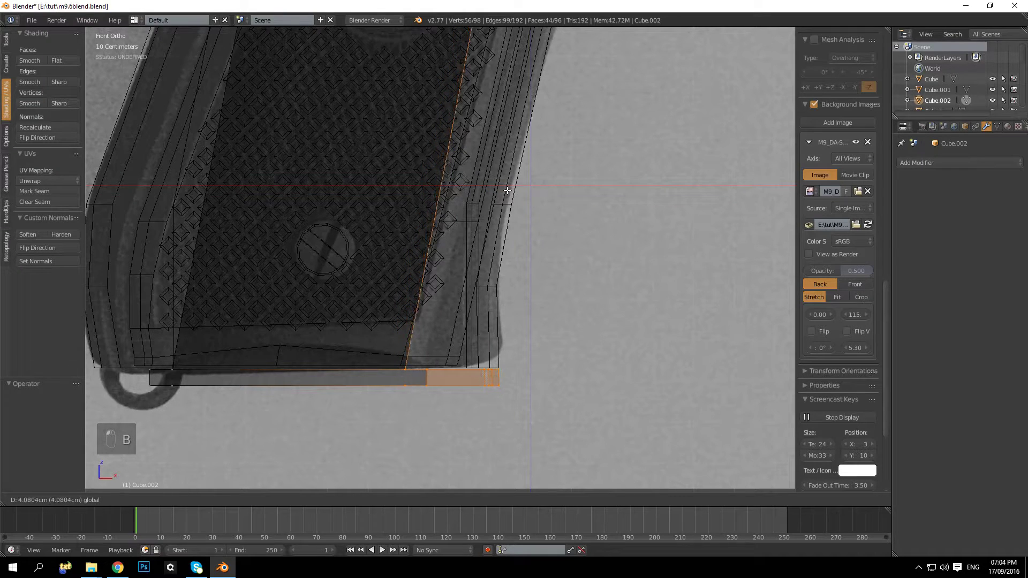
pyautogui.click(460, 294)
# Remove the base plate's front end from the selection and move the remaining front vertices about 1.84 cm along X
pyautogui.press('b')
pyautogui.moveTo(422, 399); pyautogui.dragTo(544, 332, button='middle')
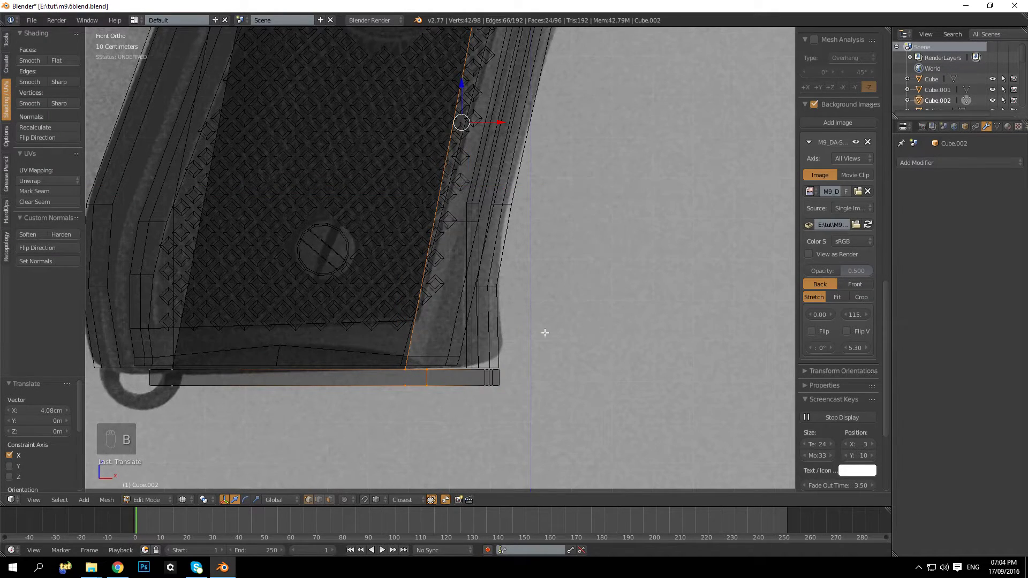
pyautogui.press('g')
pyautogui.press('x')
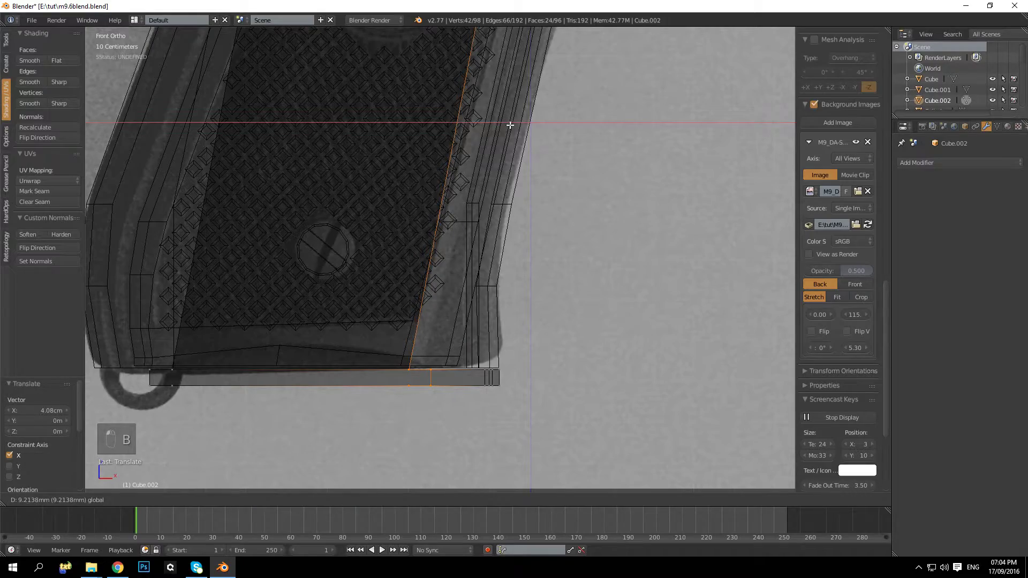
pyautogui.click(510, 125)
# Inspect the magazine's fit in the pistol grip from below and from the side in solid shading
pyautogui.press('KP_5')
pyautogui.scroll(-5, 511, 139)
pyautogui.press('z')
pyautogui.moveTo(519, 170); pyautogui.dragTo(469, 179, button='middle')
pyautogui.scroll(5, 463, 225)
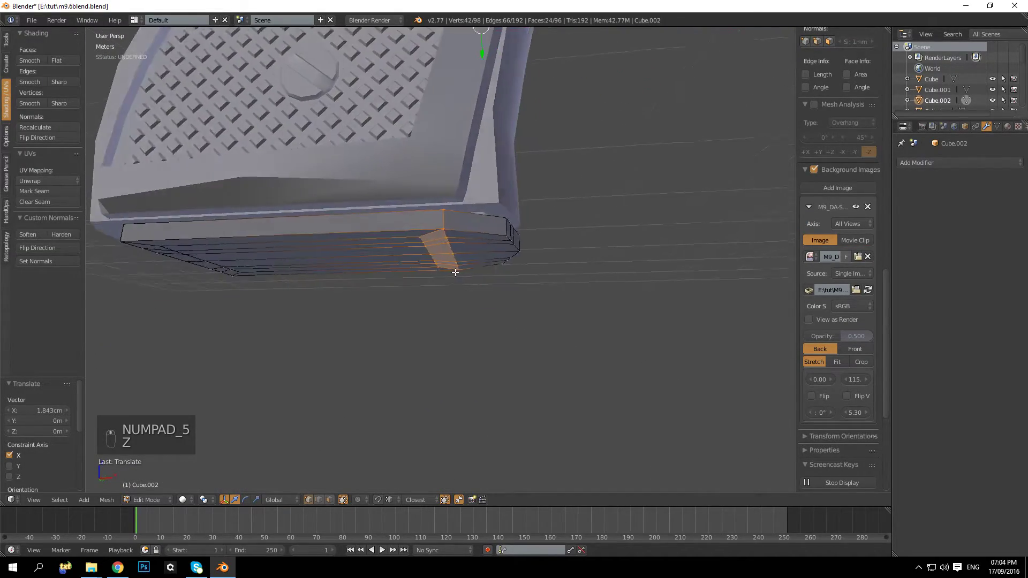
pyautogui.scroll(-5, 455, 273)
pyautogui.press('a')
pyautogui.moveTo(493, 236); pyautogui.dragTo(543, 264, button='middle')
pyautogui.press('KP_1')
pyautogui.scroll(-5, 452, 272)
pyautogui.press('Tab')
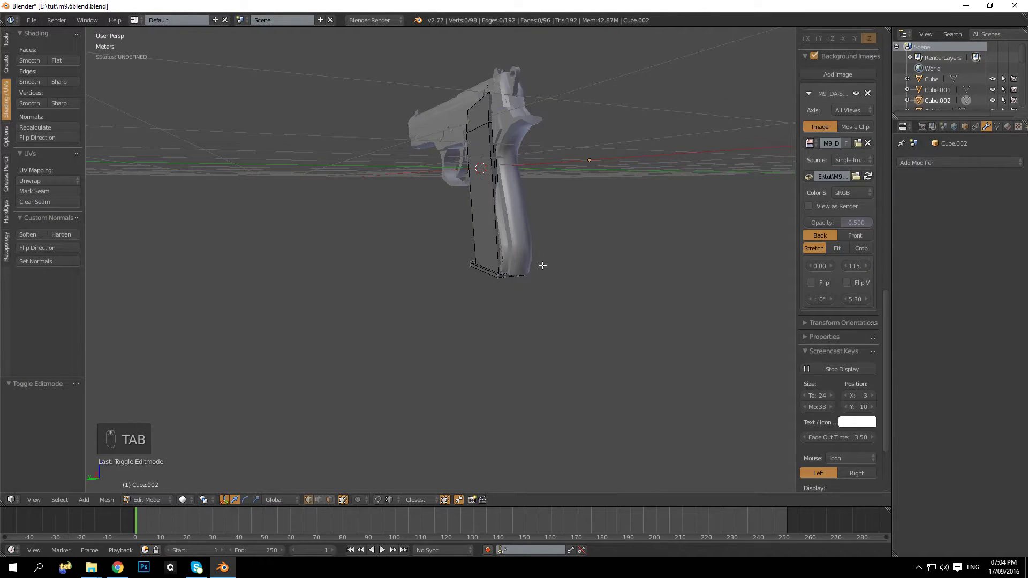
# Select the magazine's entire mesh and snap the 3D cursor to the selection
pyautogui.press('a')
pyautogui.press('a')
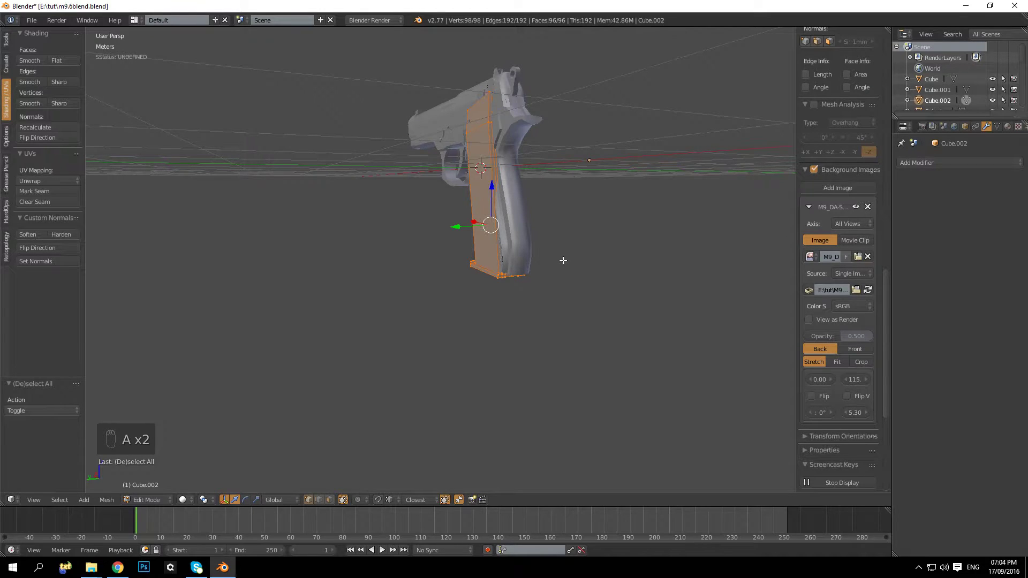
pyautogui.moveTo(563, 260); pyautogui.dragTo(610, 266, button='middle')
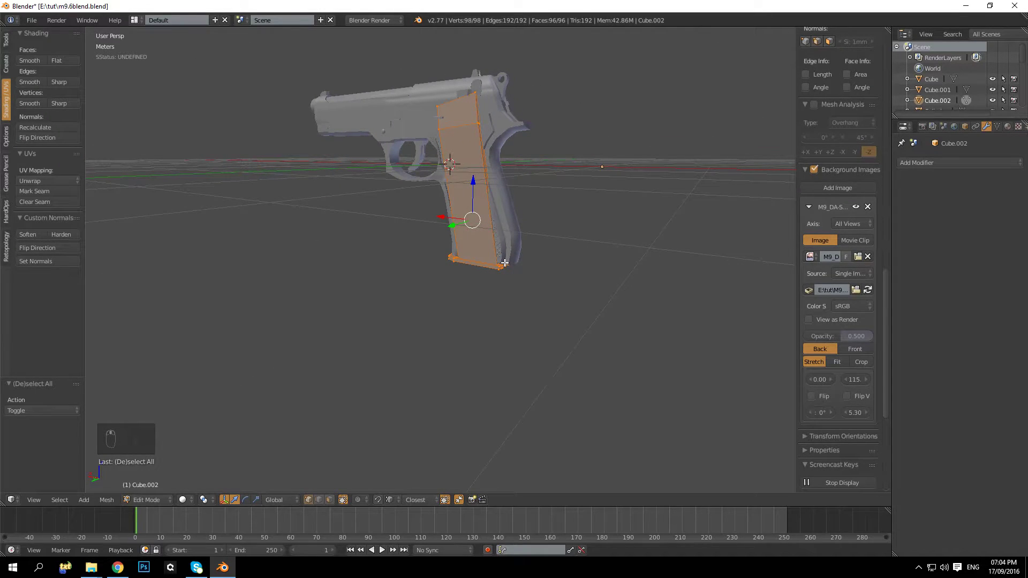
pyautogui.hotkey('shift', 's')
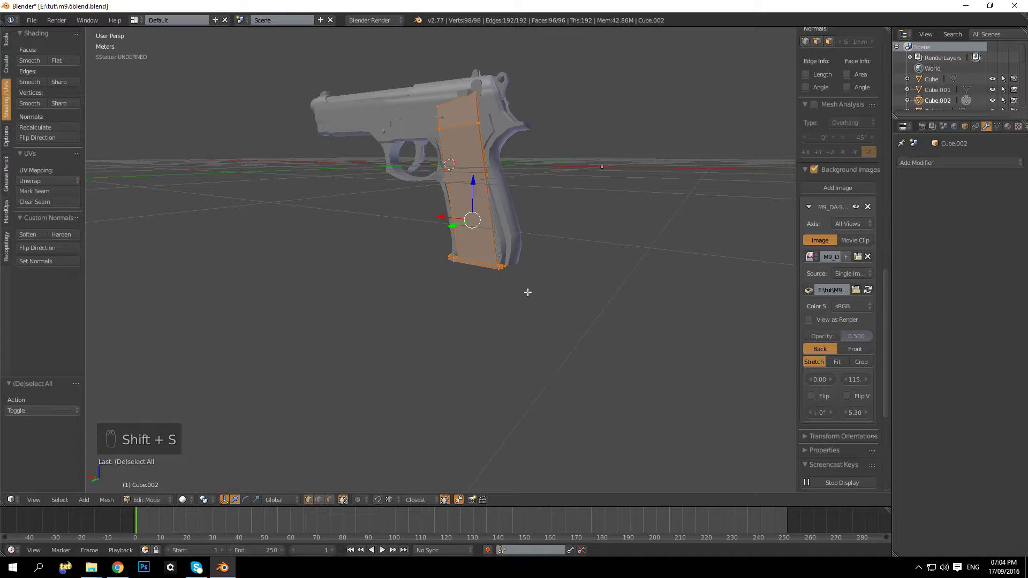
pyautogui.hotkey('shift', 'c')
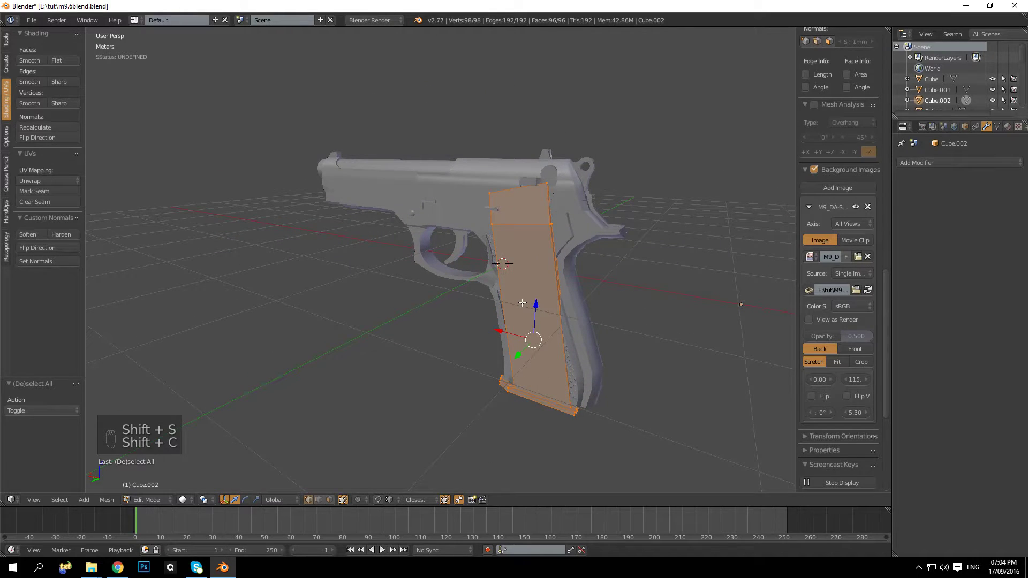
pyautogui.hotkey('shift', 's')
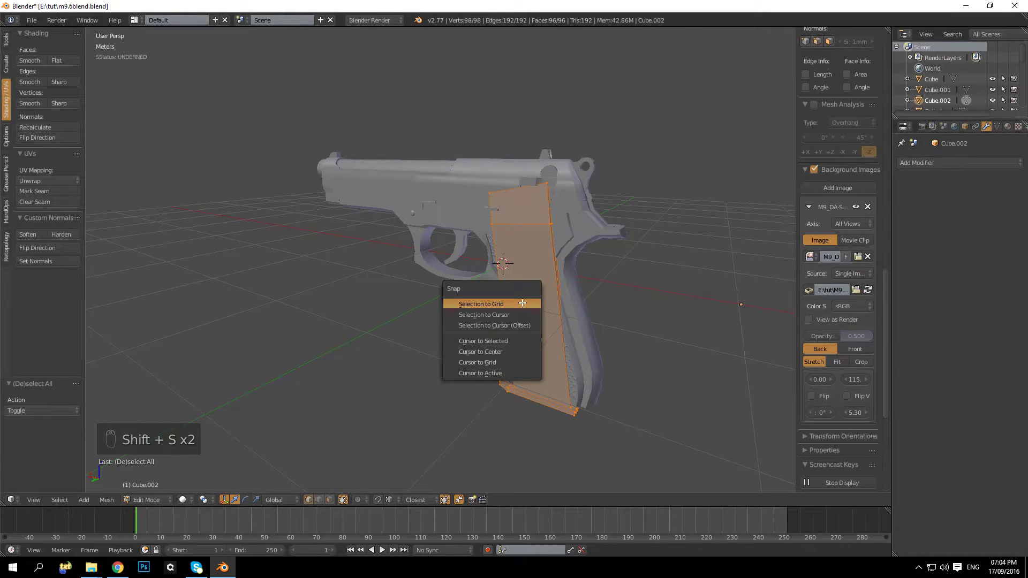
pyautogui.click(512, 341)
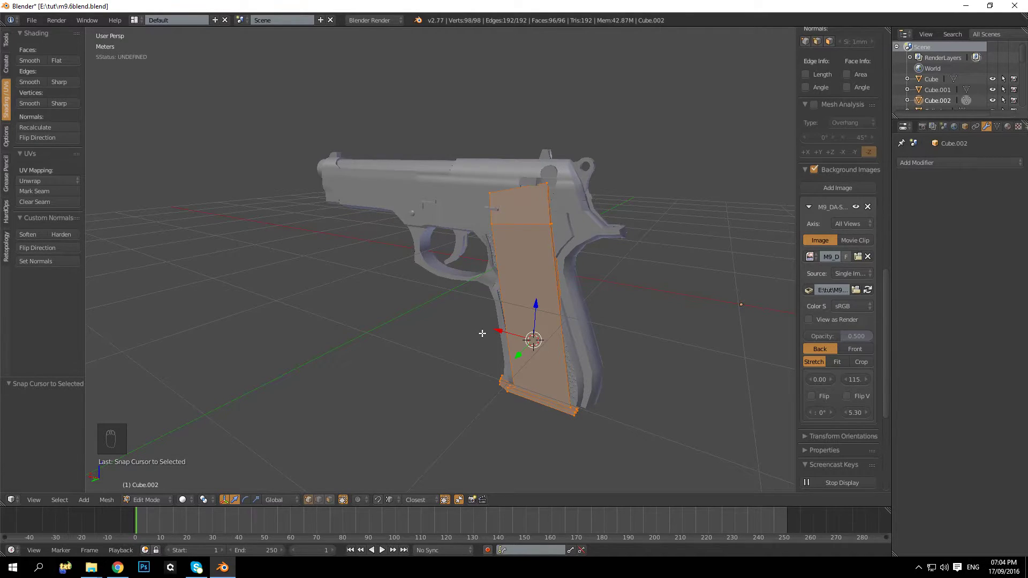
pyautogui.press('Tab')
pyautogui.hotkey('alt', 'a')
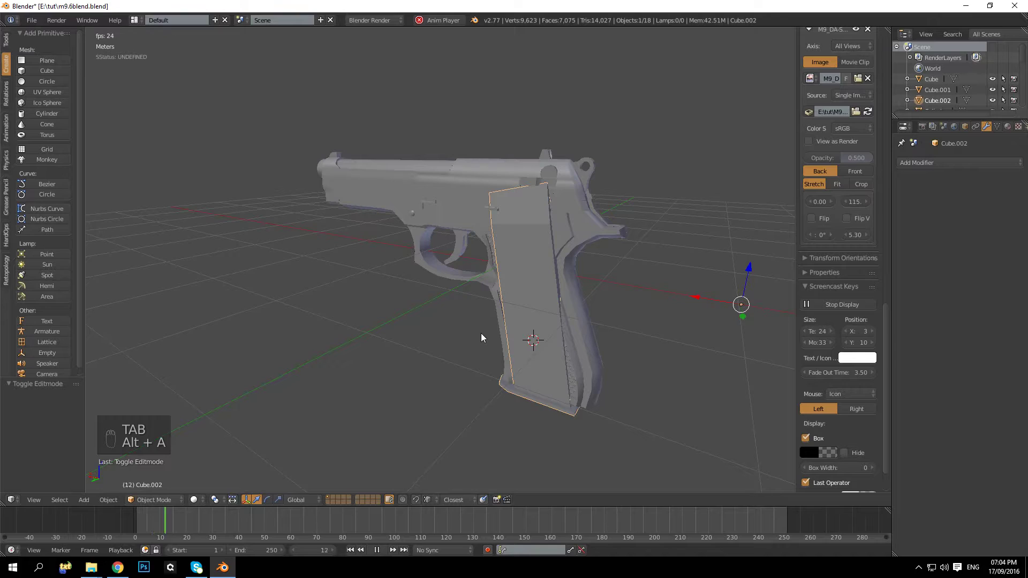
pyautogui.hotkey('alt', 'a')
pyautogui.hotkey('alt', 's')
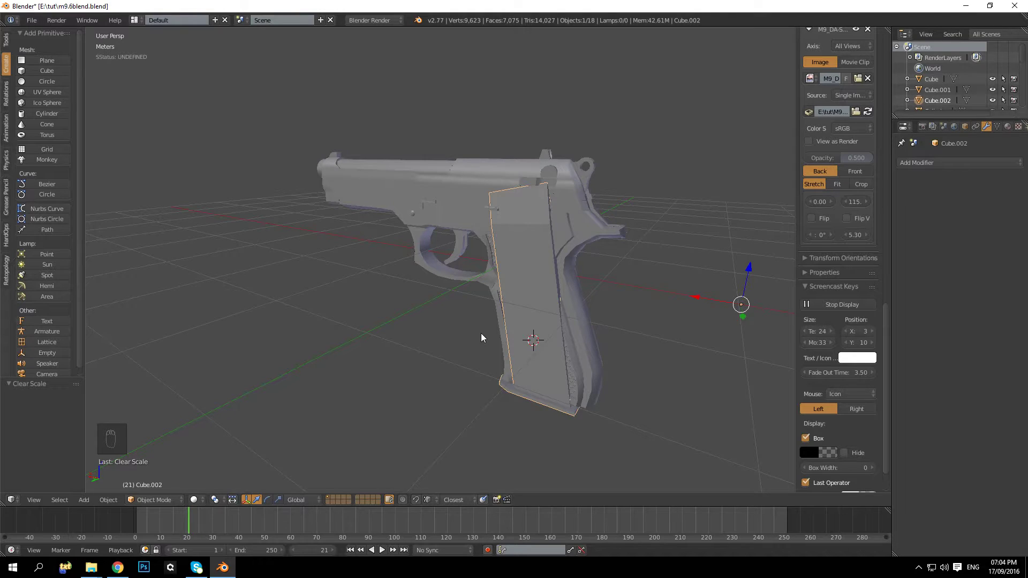
pyautogui.hotkey('ctrl', 'alt', 'a')
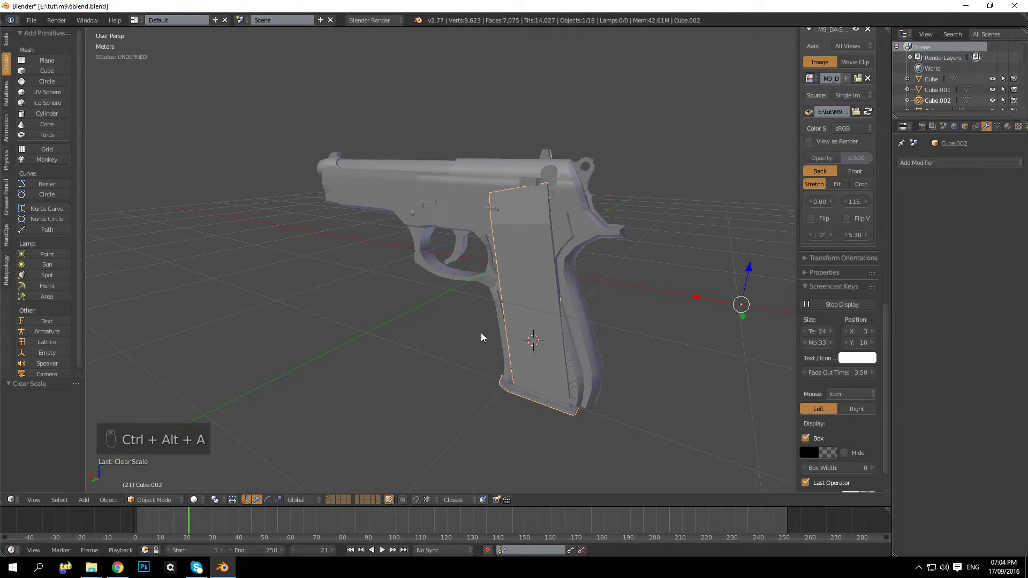
pyautogui.hotkey('ctrl', 'alt', 'shift', 's')
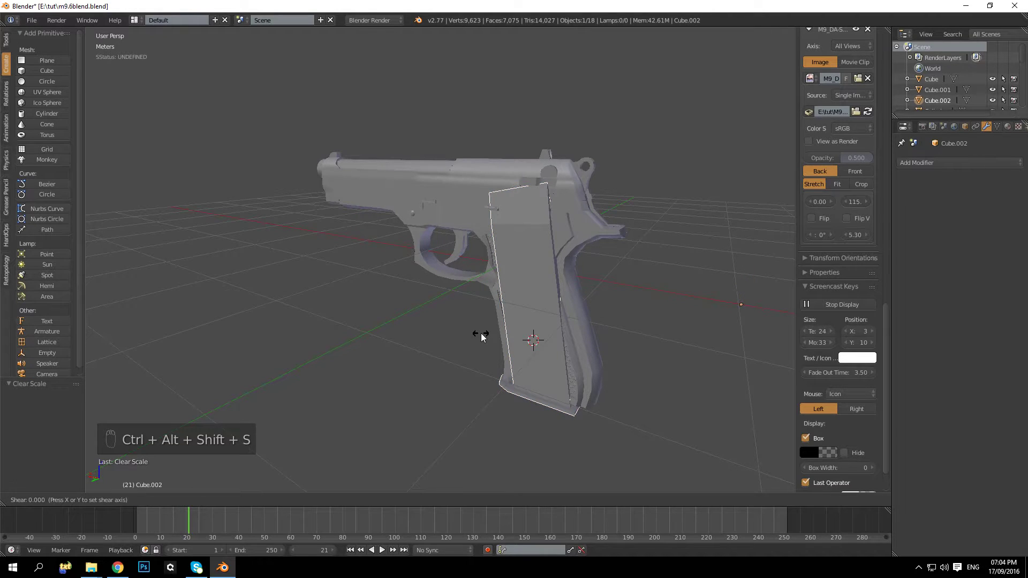
pyautogui.click(500, 301)
pyautogui.hotkey('ctrl', 'z')
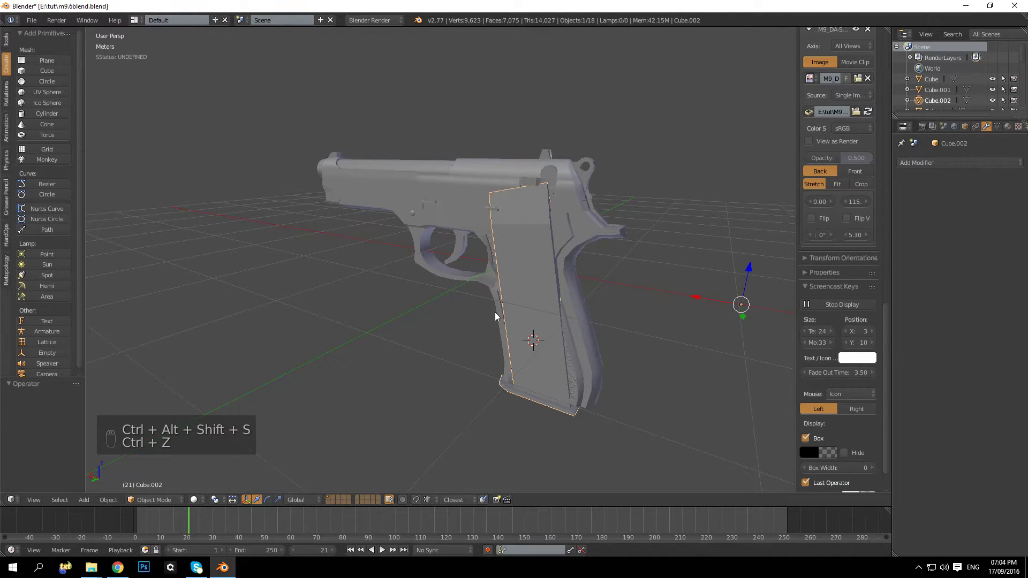
pyautogui.hotkey('ctrl', 'alt', 'shift', 'a')
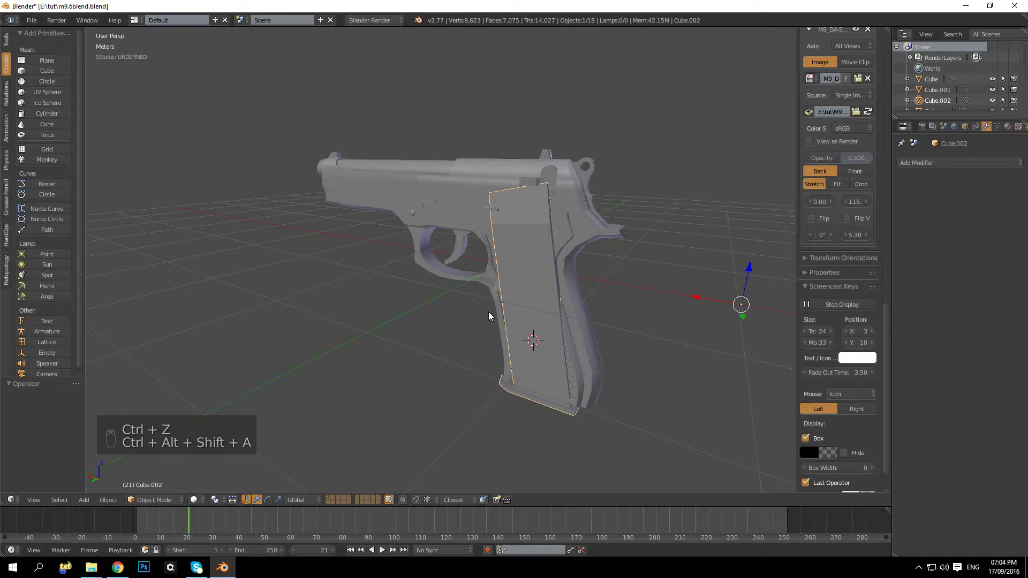
# In top view, move the magazine mesh about -1.73 m along X and adjust it along Y and X to centre it on its origin
pyautogui.moveTo(513, 290); pyautogui.dragTo(363, 272, button='middle')
pyautogui.press('Tab')
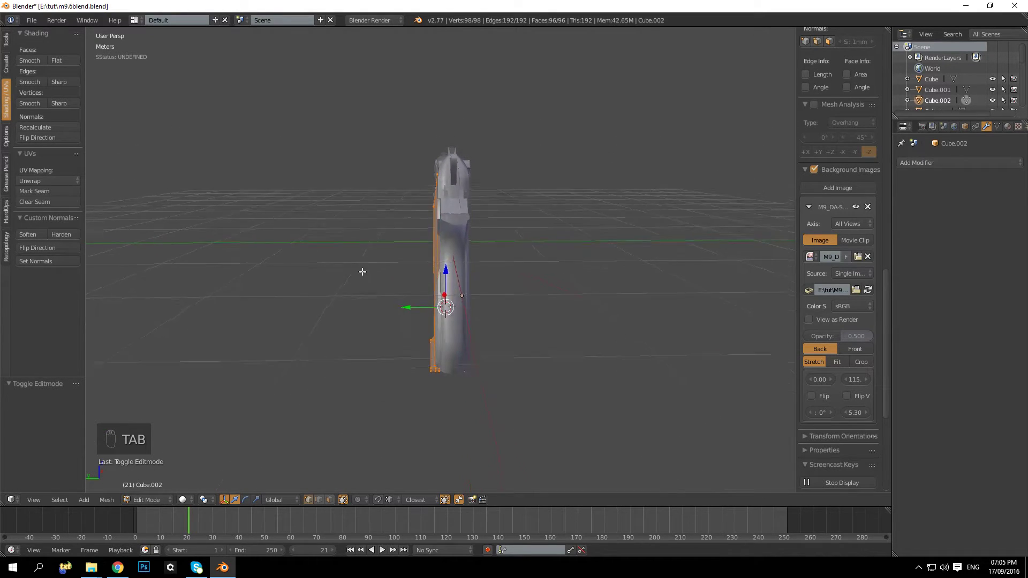
pyautogui.press('KP_3')
pyautogui.press('KP_5')
pyautogui.press('KP_1')
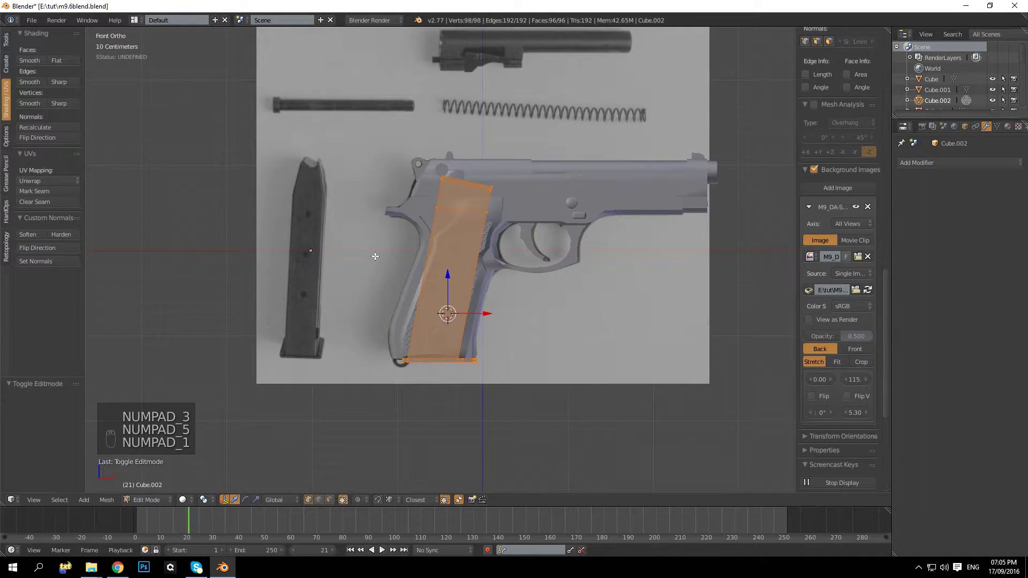
pyautogui.press('KP_3')
pyautogui.press('KP_7')
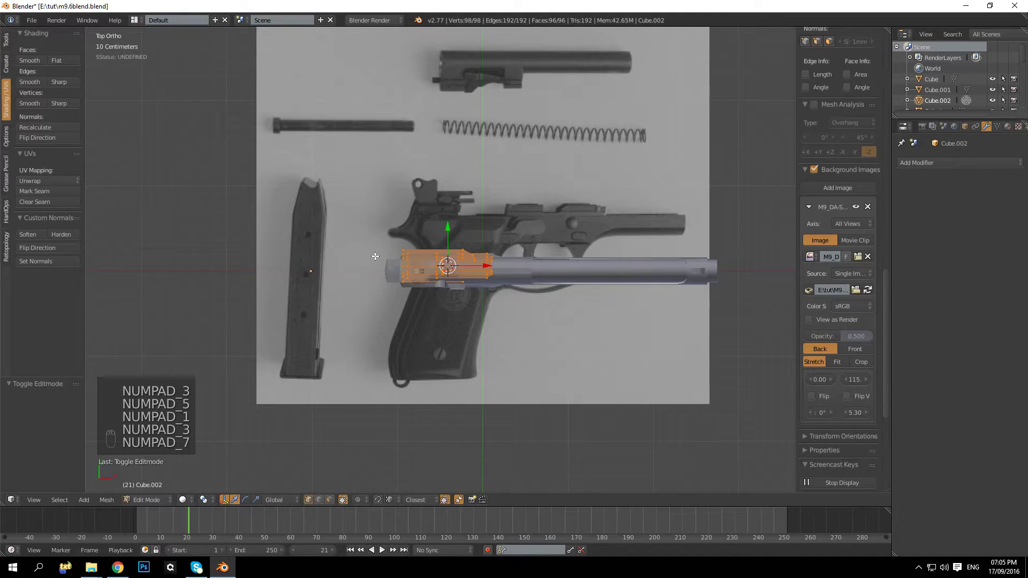
pyautogui.moveTo(451, 261); pyautogui.dragTo(303, 261)
pyautogui.scroll(4, 384, 219)
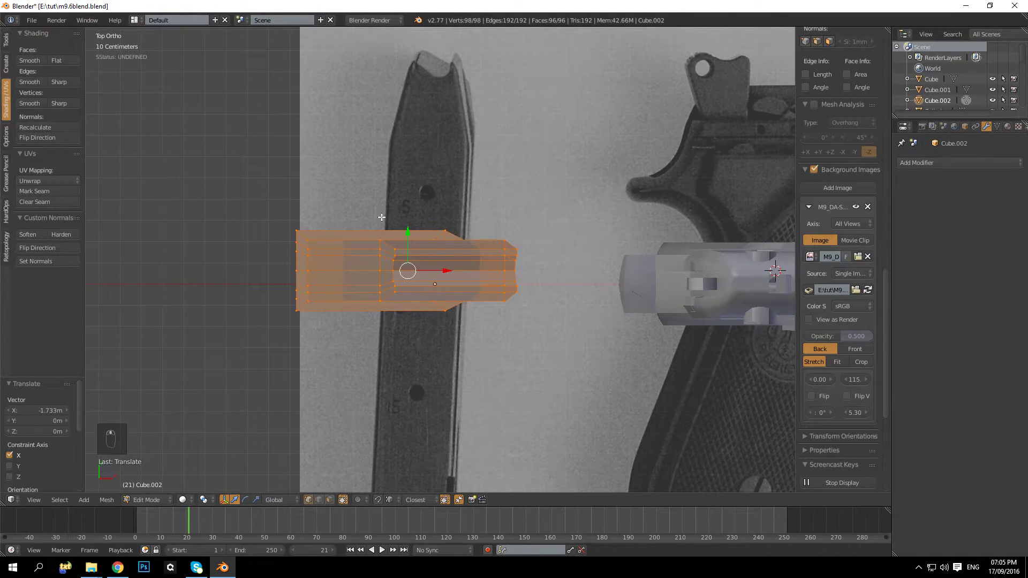
pyautogui.moveTo(407, 234); pyautogui.dragTo(418, 248)
pyautogui.moveTo(443, 286); pyautogui.dragTo(485, 284)
pyautogui.press('Tab')
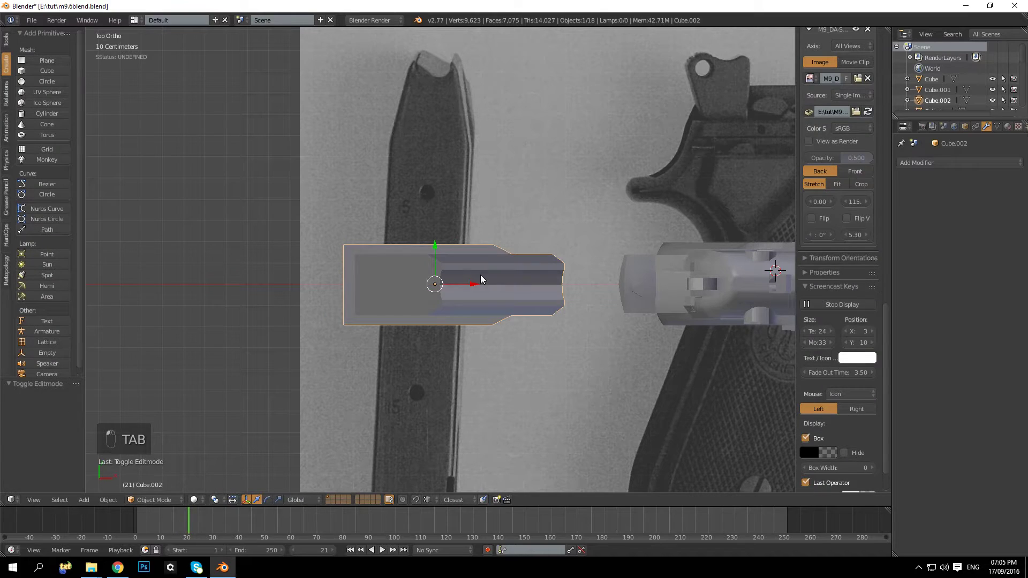
pyautogui.hotkey('shift', 's')
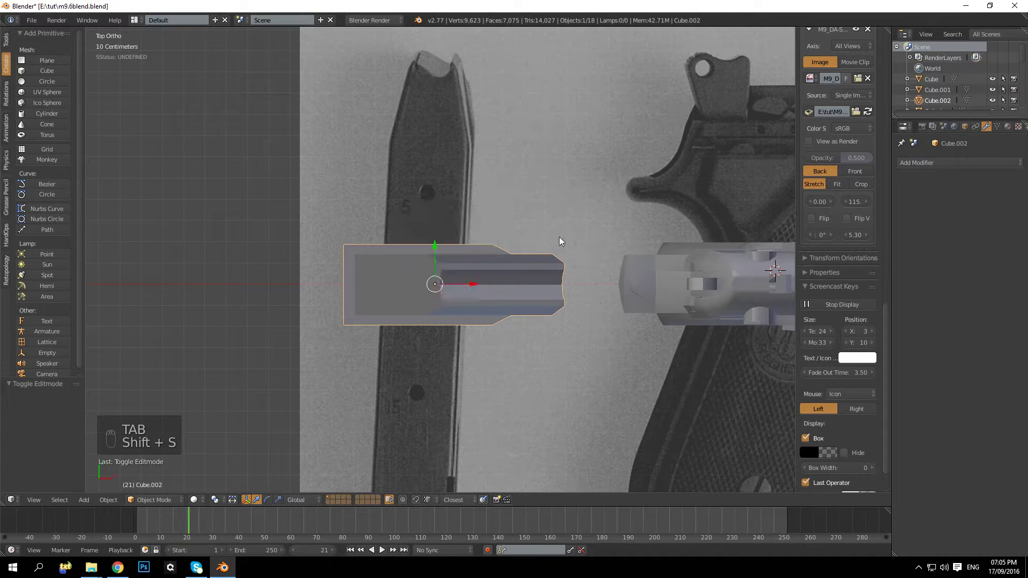
pyautogui.hotkey('shift', 'a')
pyautogui.hotkey('alt', 'a')
pyautogui.hotkey('alt', 'a')
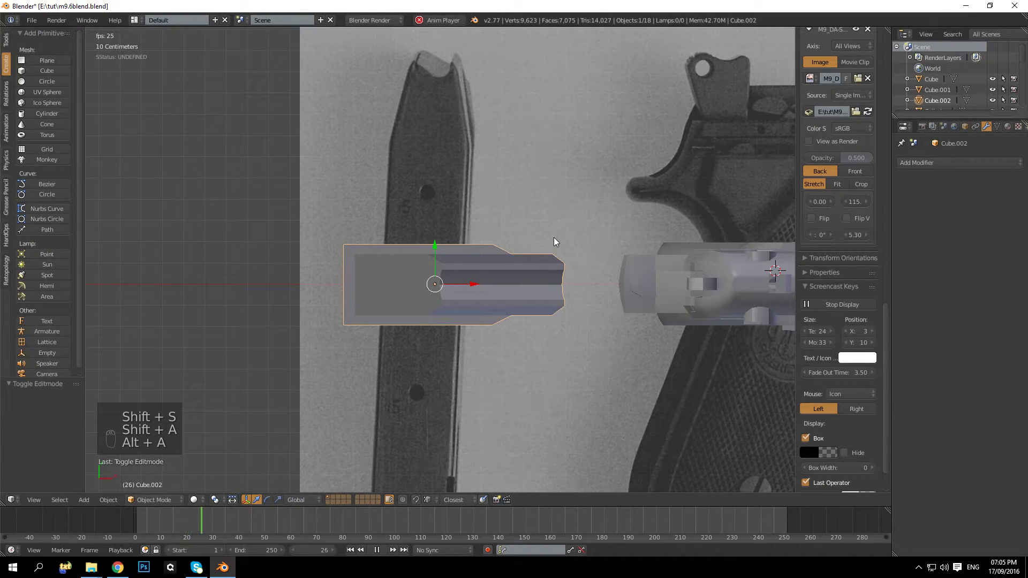
pyautogui.moveTo(554, 237); pyautogui.dragTo(543, 193, button='middle')
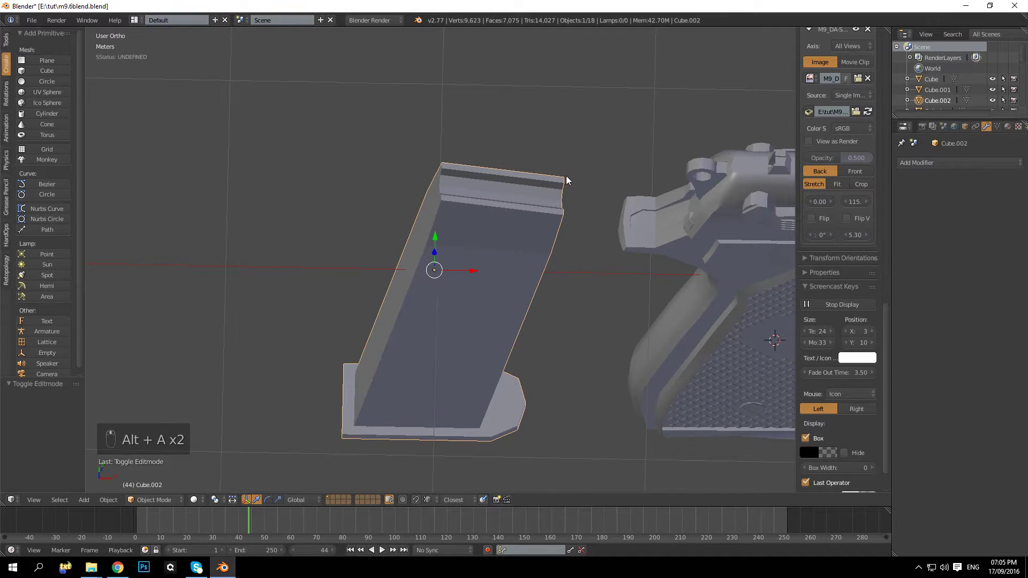
pyautogui.scroll(3, 557, 161)
pyautogui.press('KP_5')
pyautogui.press('KP_4')
pyautogui.scroll(-5, 535, 126)
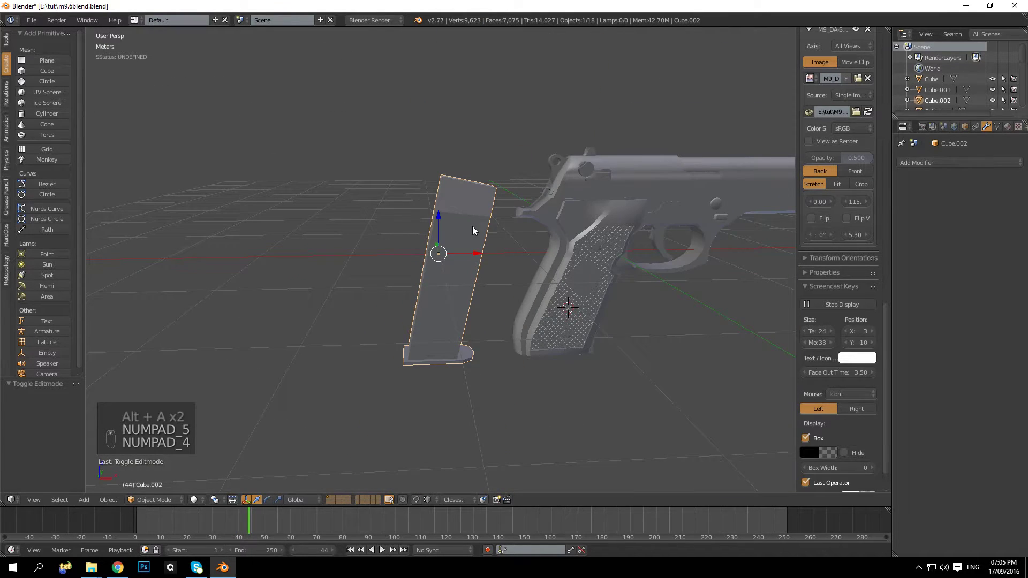
pyautogui.hotkey('shift', 'a')
pyautogui.moveTo(479, 229)
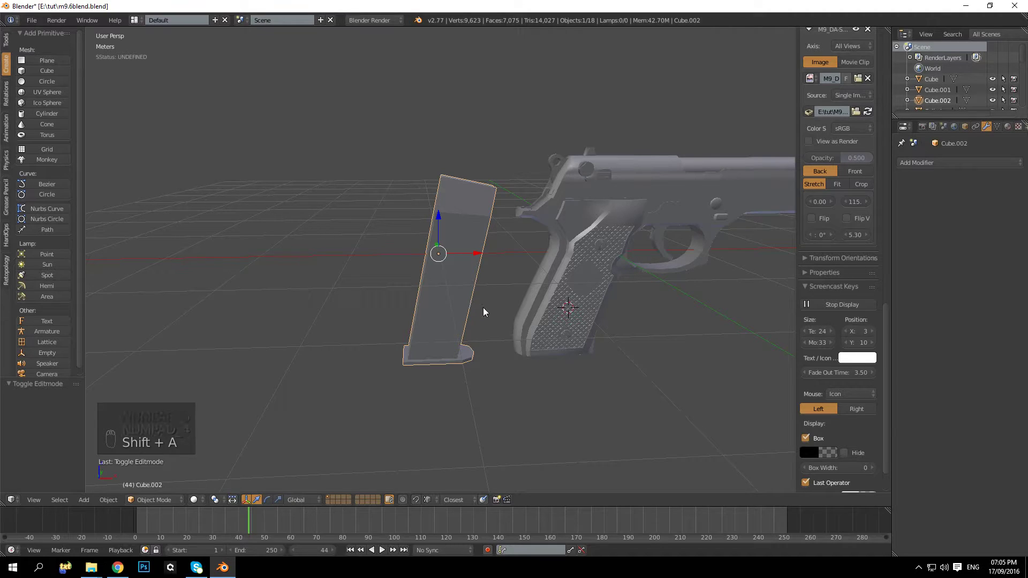
pyautogui.hotkey('alt', 'a')
# Apply the magazine's location, rotation and scale, and stop the animation playback, returning to frame 1
pyautogui.hotkey('ctrl', 'a')
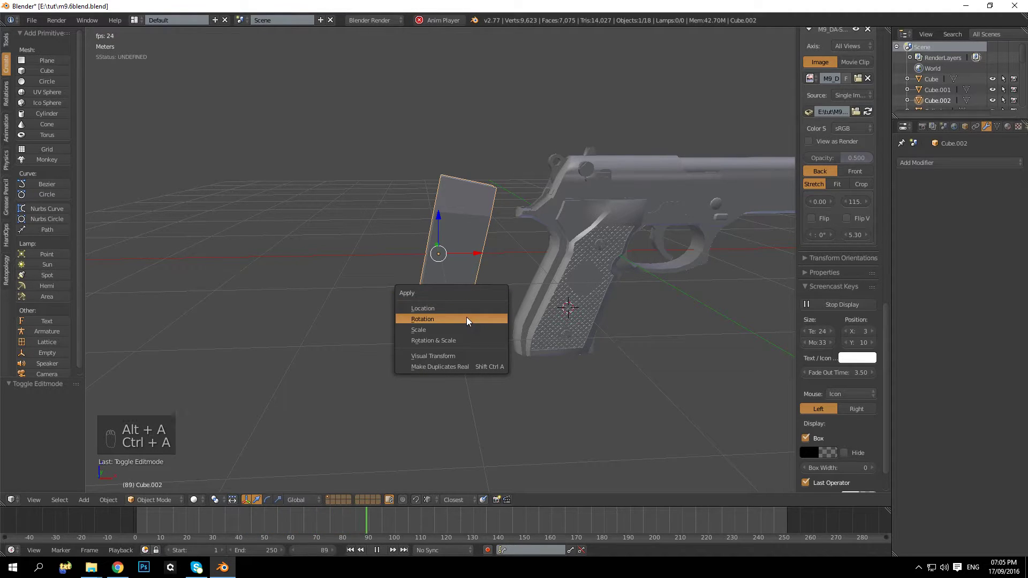
pyautogui.click(453, 308)
pyautogui.hotkey('ctrl', 'a')
pyautogui.click(452, 316)
pyautogui.hotkey('ctrl', 'a')
pyautogui.click(443, 329)
pyautogui.hotkey('ctrl', 'a')
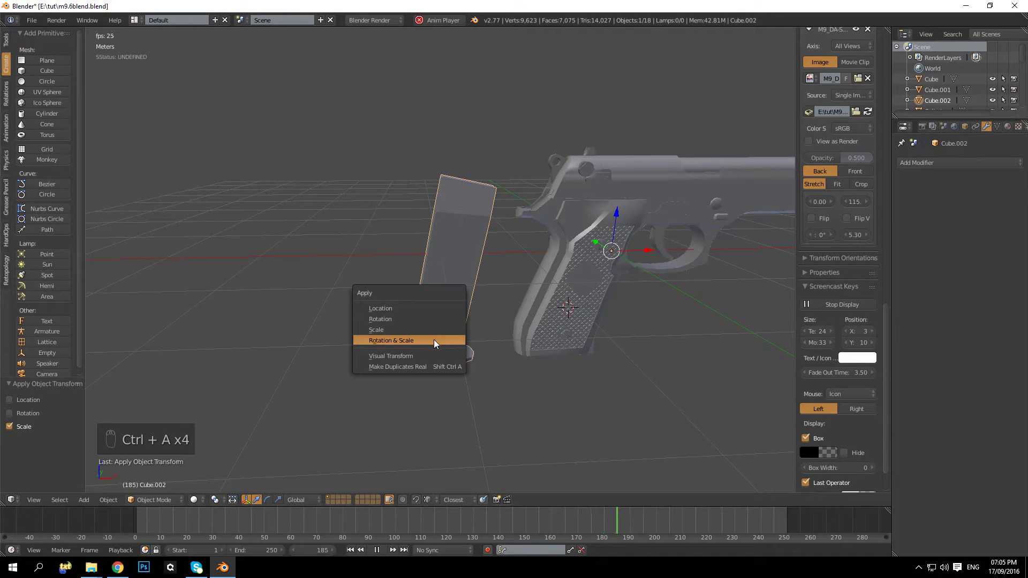
pyautogui.click(433, 339)
pyautogui.click(376, 549)
pyautogui.click(350, 550)
# In the front wireframe view, move the magazine mesh 1.488 m along X into the pistol's grip
pyautogui.moveTo(466, 254); pyautogui.dragTo(473, 289, button='middle')
pyautogui.press('Tab')
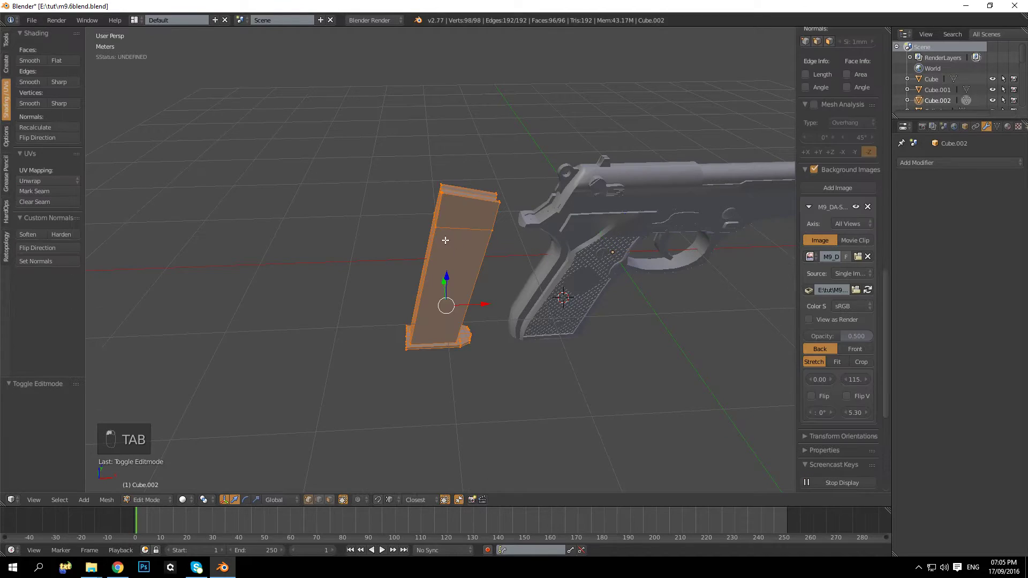
pyautogui.press('KP_1')
pyautogui.press('KP_5')
pyautogui.press('z')
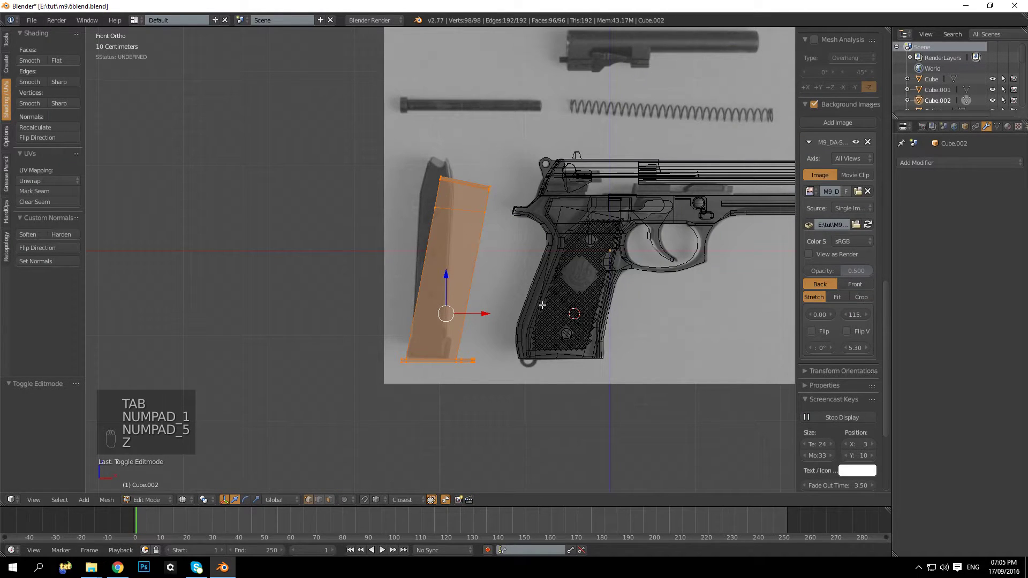
pyautogui.moveTo(479, 319)
pyautogui.mouseDown()
pyautogui.moveTo(615, 316)
pyautogui.moveTo(605, 330)
pyautogui.mouseUp()
pyautogui.press('KP_5')
pyautogui.press('z')
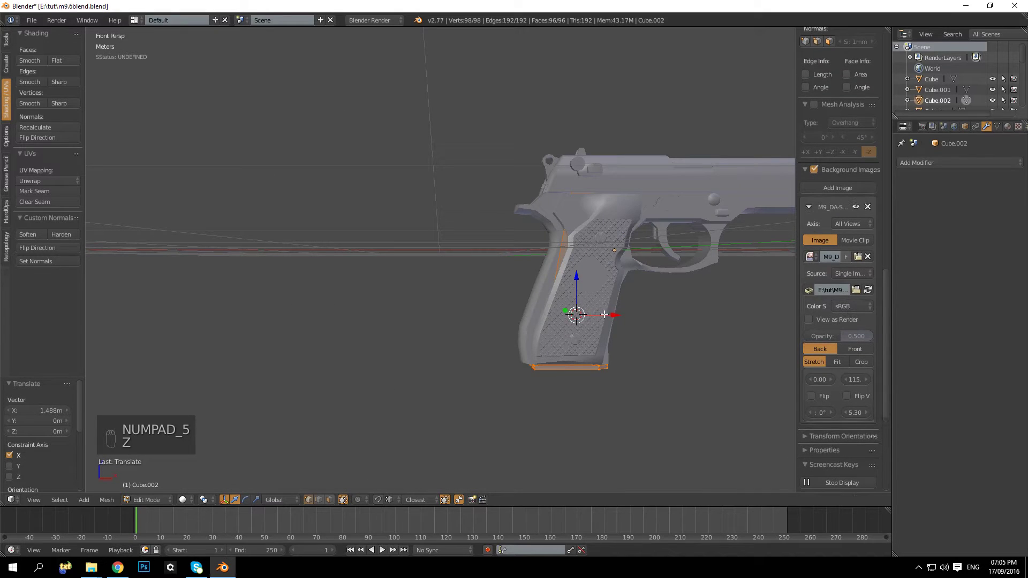
# Scale the whole magazine mesh down slightly along Y, comparing its base plate with the grip's width from behind
pyautogui.press('a')
pyautogui.moveTo(588, 314); pyautogui.dragTo(452, 270, button='middle')
pyautogui.press('a')
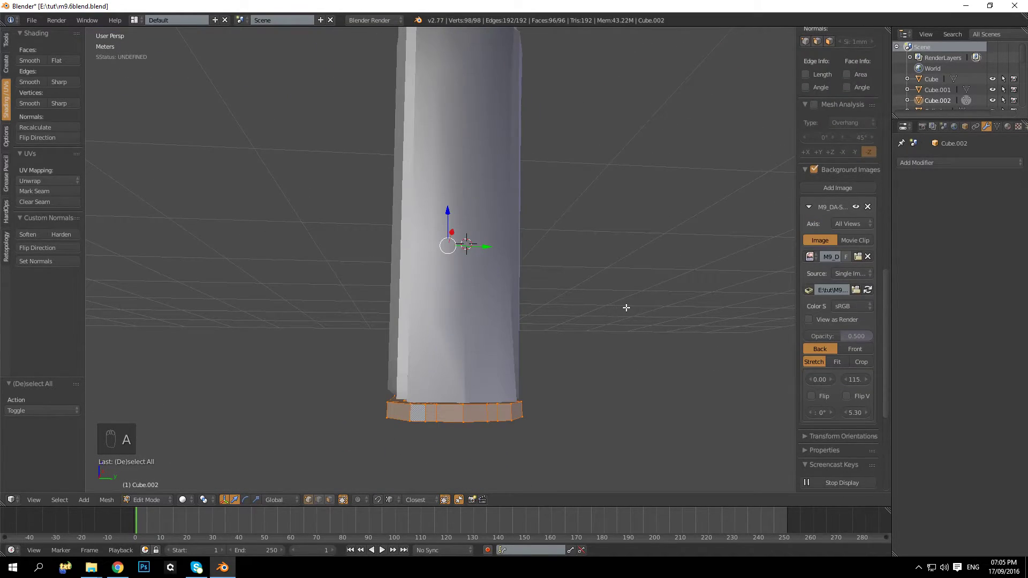
pyautogui.press('s')
pyautogui.press('y')
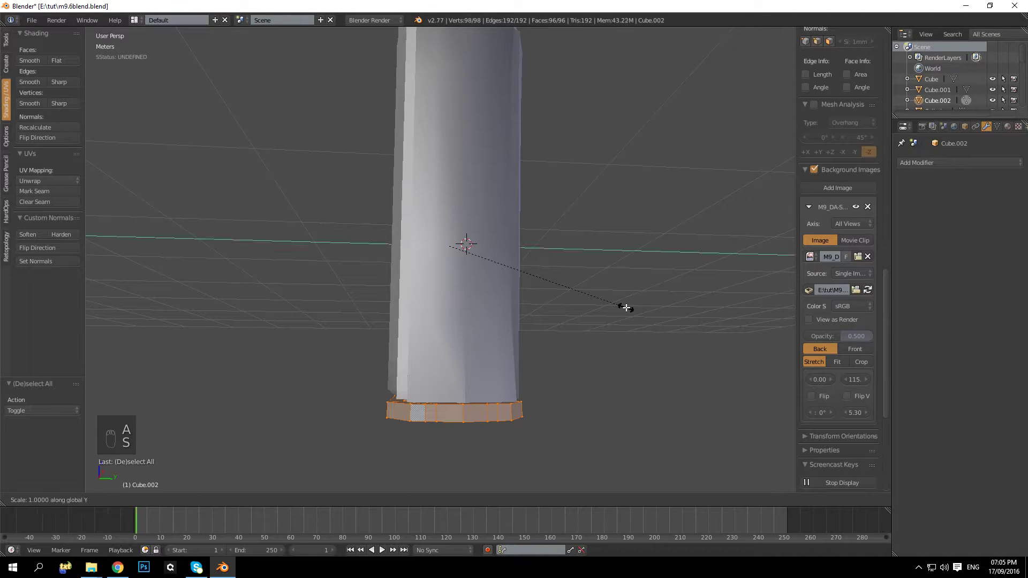
pyautogui.click(615, 303)
pyautogui.moveTo(615, 303); pyautogui.dragTo(621, 280, button='middle')
# Narrow the magazine mesh further along Y to fit the grip's width and deselect it
pyautogui.press('Tab')
pyautogui.press('Tab')
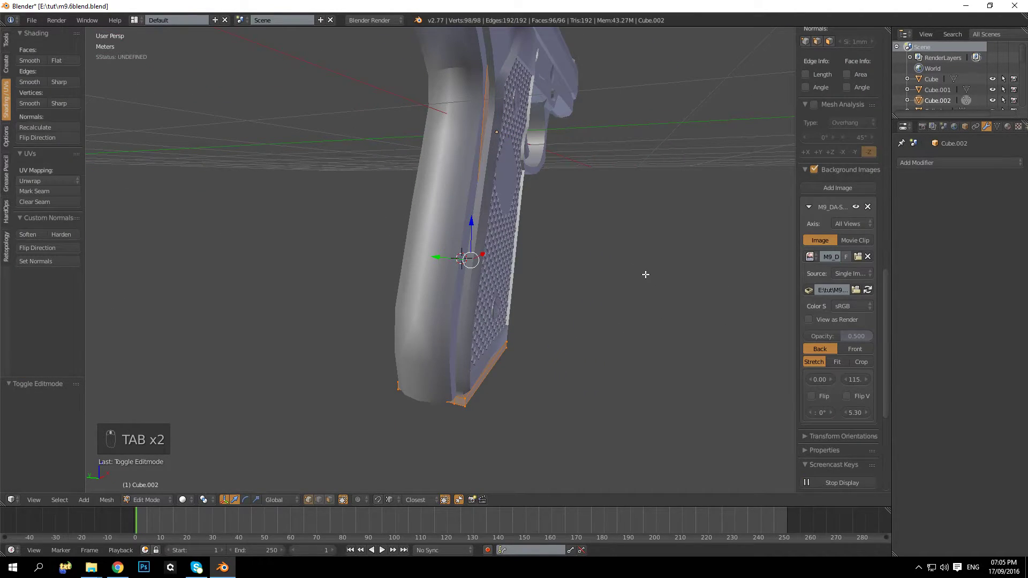
pyautogui.press('s')
pyautogui.press('y')
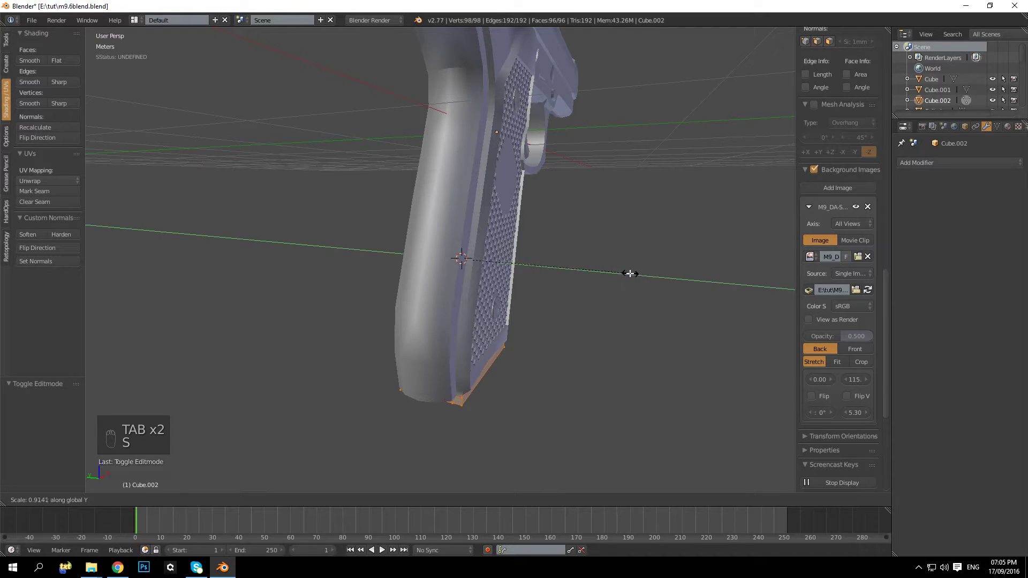
pyautogui.click(621, 272)
pyautogui.moveTo(622, 272); pyautogui.dragTo(616, 182, button='middle')
pyautogui.press('a')
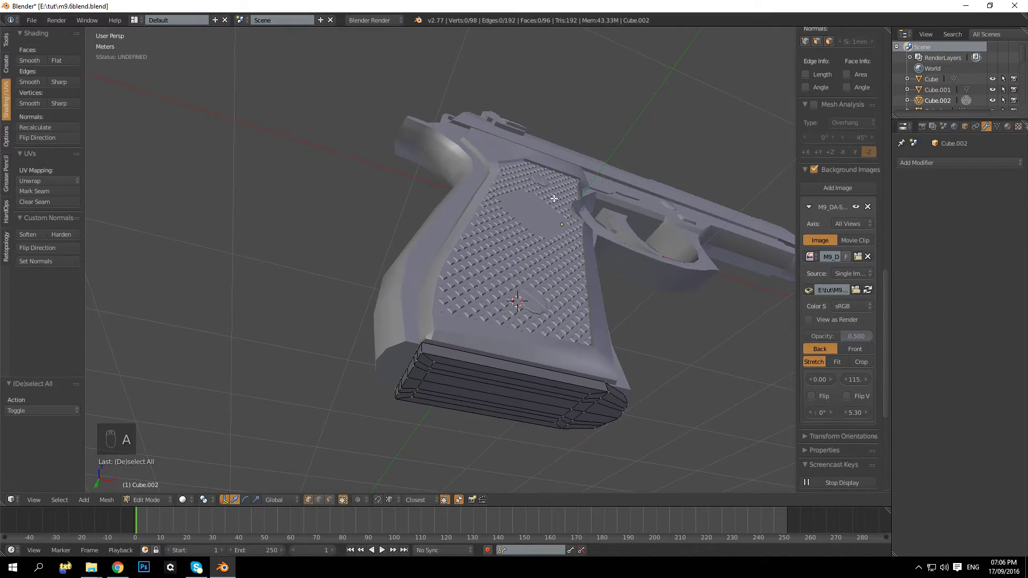
# Examine the magazine's fit in the grip up close and from a distance with nothing selected in object mode
pyautogui.scroll(3, 479, 218)
pyautogui.press('Tab')
pyautogui.scroll(-4, 477, 244)
pyautogui.press('Tab')
pyautogui.moveTo(477, 245); pyautogui.dragTo(413, 323, button='middle')
pyautogui.scroll(5, 468, 248)
pyautogui.press('Tab')
pyautogui.scroll(-7, 456, 236)
pyautogui.press('a')
pyautogui.press('a')
pyautogui.press('a')
pyautogui.press('a')
pyautogui.scroll(4, 414, 324)
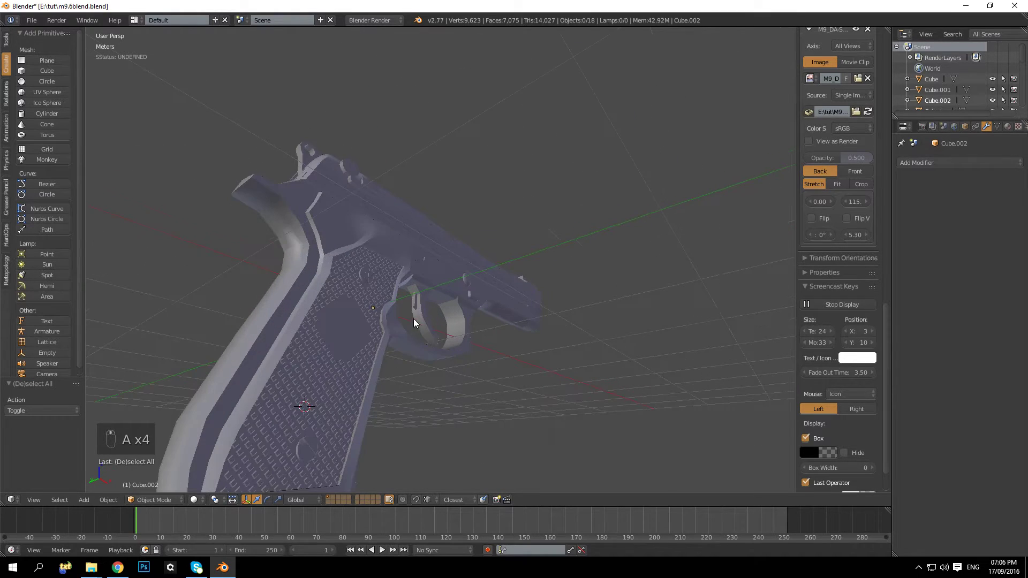
# Compare the pistol with the reference image in the front orthographic wireframe view and select the slide
pyautogui.press('KP_1')
pyautogui.press('KP_5')
pyautogui.press('z')
pyautogui.press('z')
pyautogui.press('z')
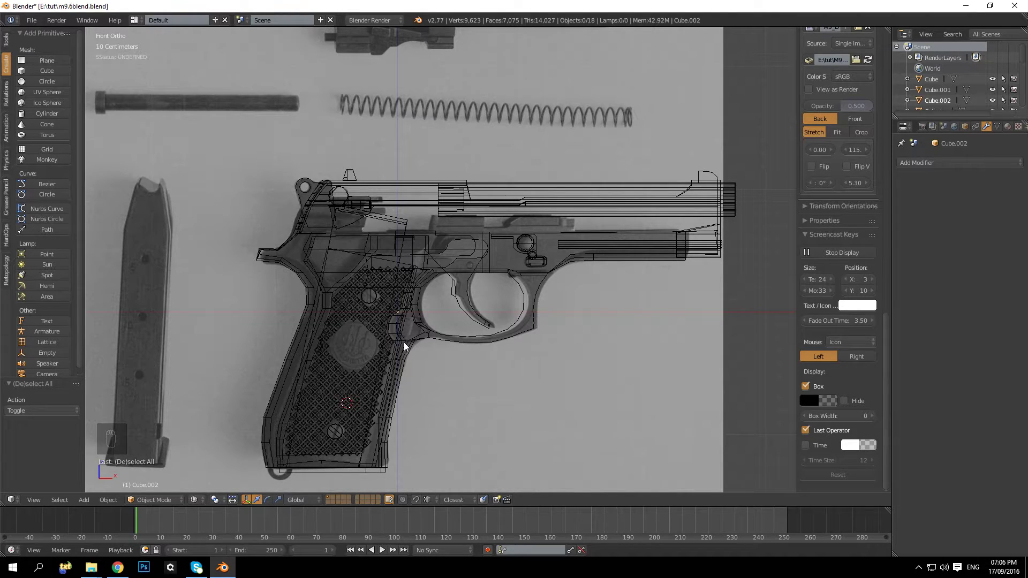
pyautogui.press('KP_5')
pyautogui.press('KP_5')
pyautogui.press('z')
pyautogui.rightClick(408, 204)
pyautogui.press('z')
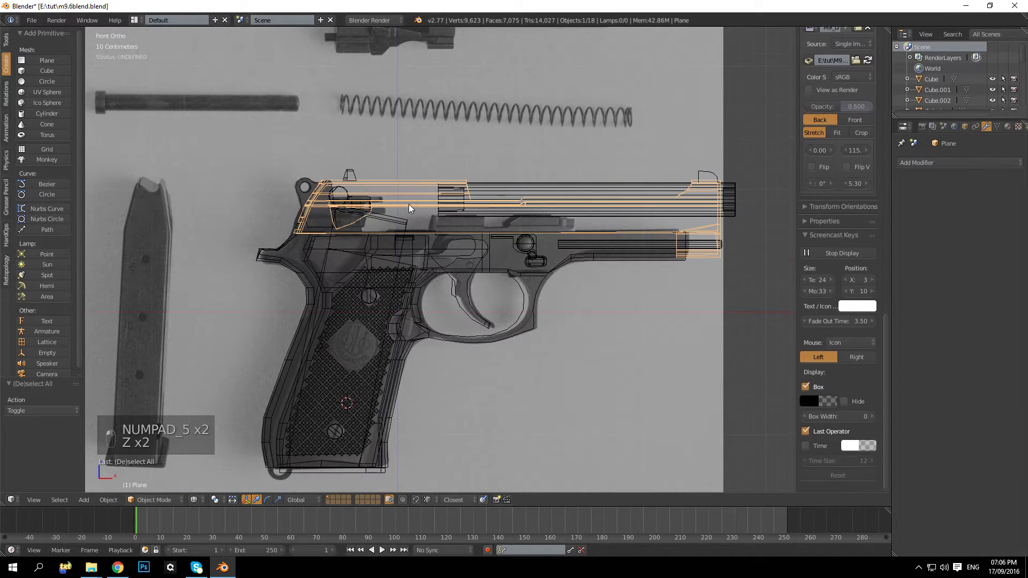
# Open the slide's mesh for editing and add one vertical edge loop just ahead of the safety lever
pyautogui.press('Tab')
pyautogui.keyDown('shift'); pyautogui.moveTo(409, 204); pyautogui.dragTo(418, 250, button='middle'); pyautogui.keyUp('shift')
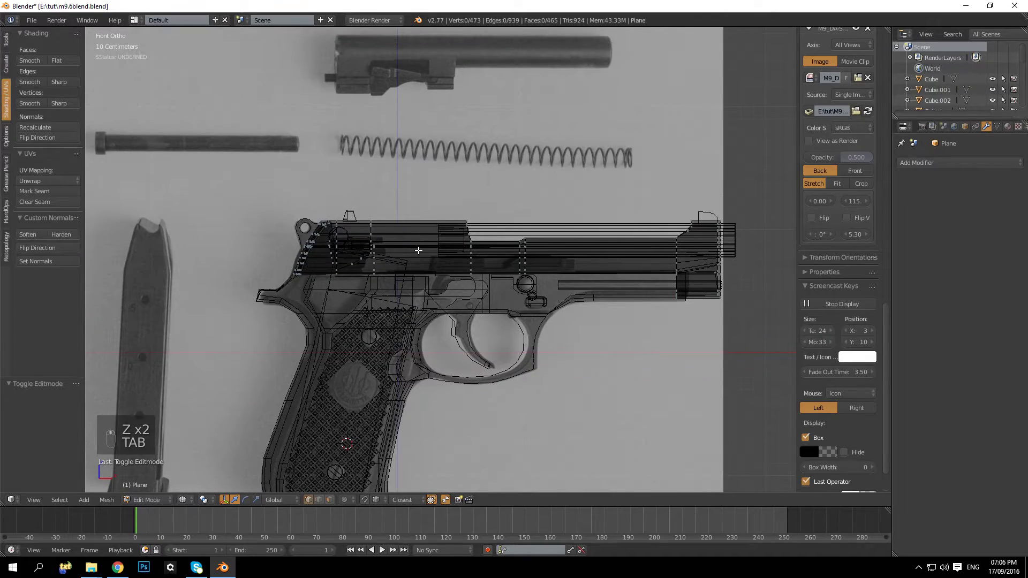
pyautogui.scroll(6, 418, 250)
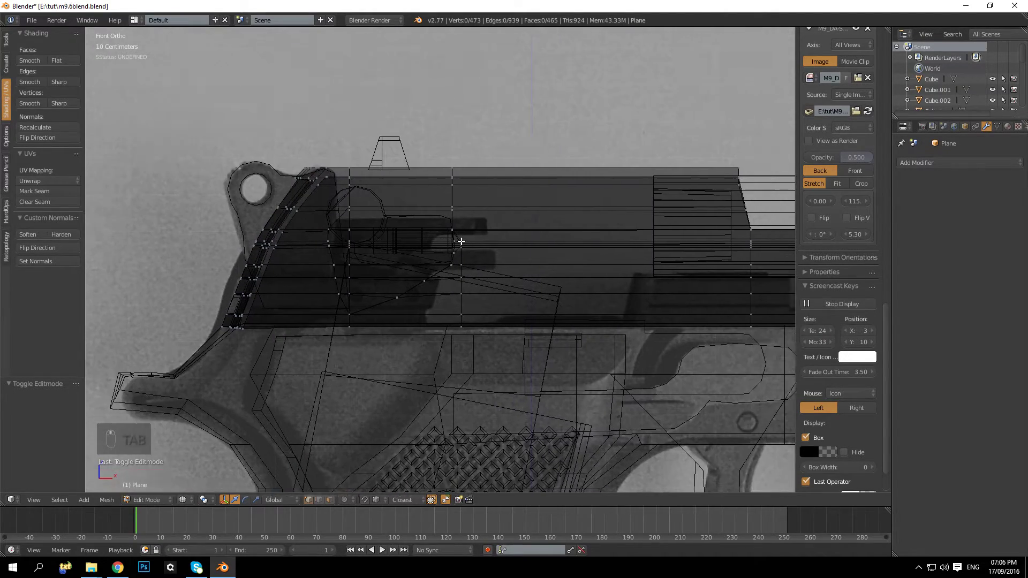
pyautogui.moveTo(461, 241); pyautogui.dragTo(433, 232, button='middle')
pyautogui.press('KP_5')
pyautogui.press('z')
pyautogui.moveTo(551, 225)
pyautogui.mouseDown(button='middle')
pyautogui.moveTo(403, 252)
pyautogui.moveTo(280, 229)
pyautogui.moveTo(293, 222)
pyautogui.mouseUp(button='middle')
pyautogui.press('KP_1')
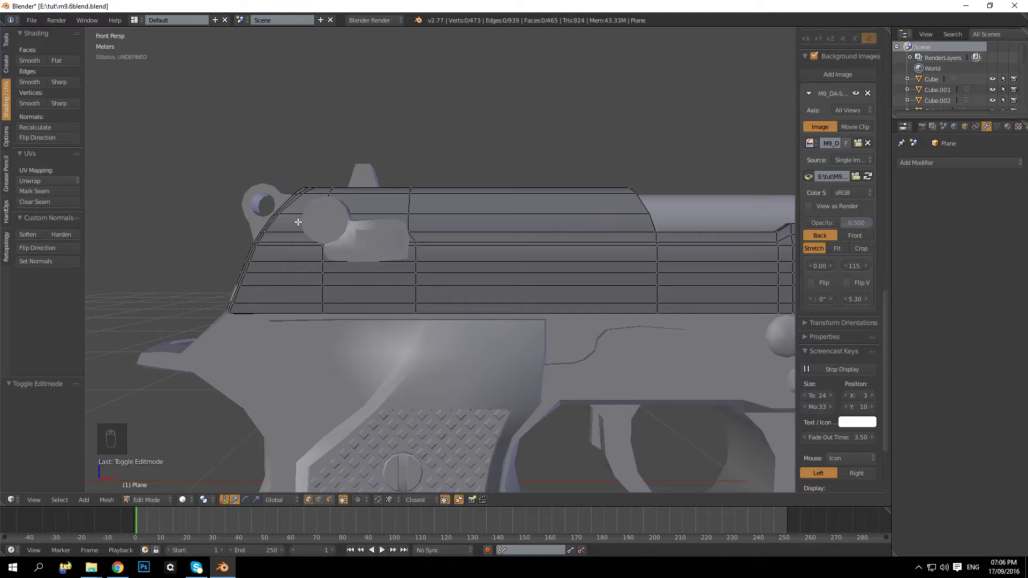
pyautogui.hotkey('ctrl', 'r')
pyautogui.click(465, 214)
pyautogui.moveTo(384, 209); pyautogui.dragTo(364, 208)
# Flatten the new edge loop along X with a scale of 0 and move it about 4.9 cm along X towards the muzzle
pyautogui.press('s')
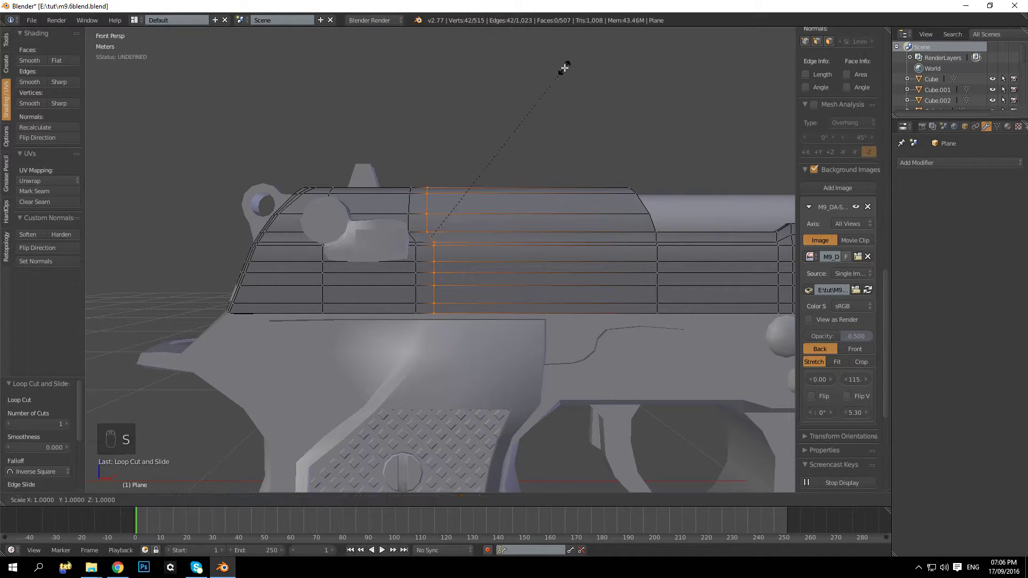
pyautogui.press('x')
pyautogui.press('0')
pyautogui.press('Return')
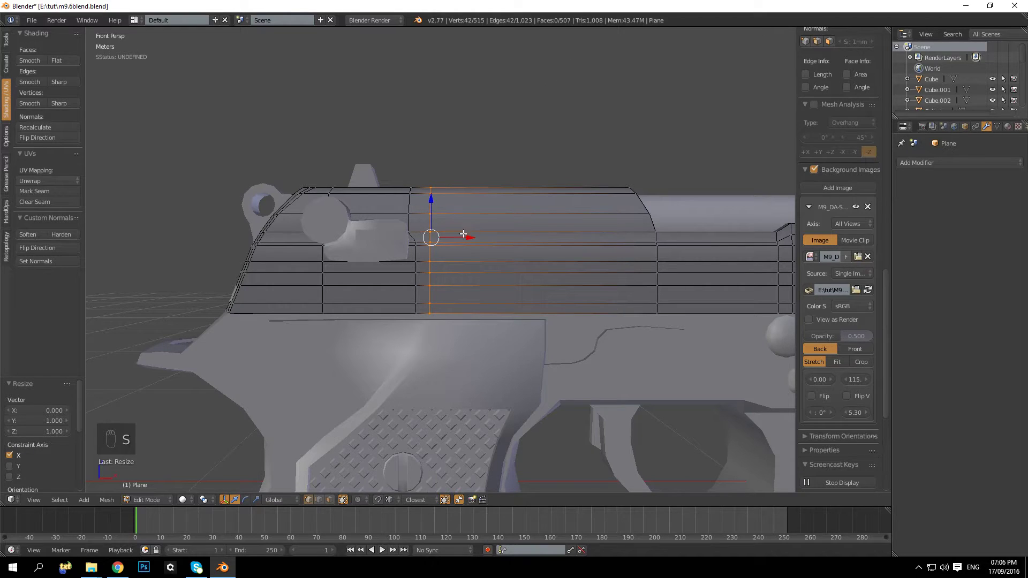
pyautogui.press('g')
pyautogui.press('x')
pyautogui.click(484, 231)
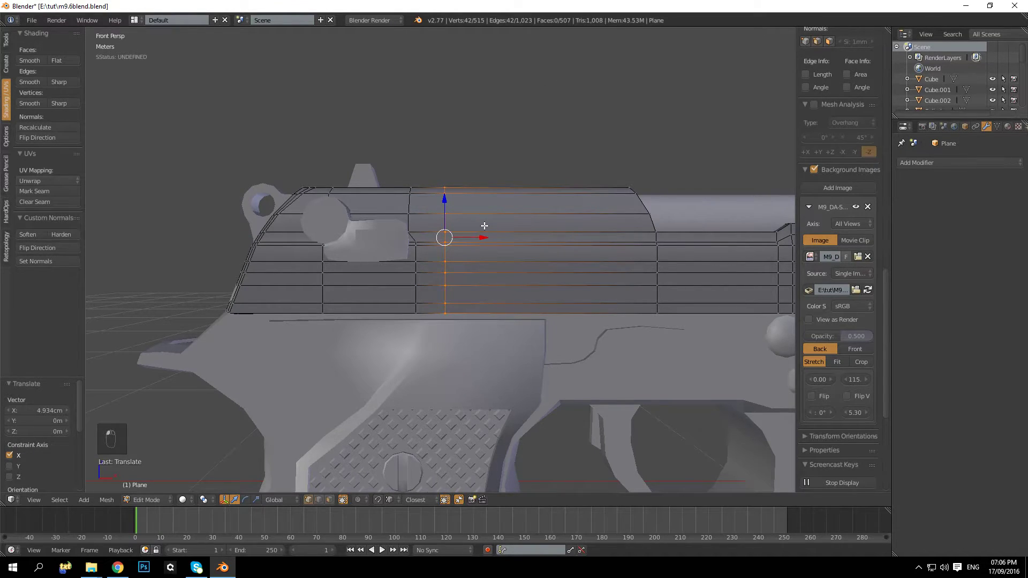
# Rotate the new edge loop about 11° in the front orthographic view so its upper end leans towards the muzzle
pyautogui.press('KP_1')
pyautogui.press('KP_5')
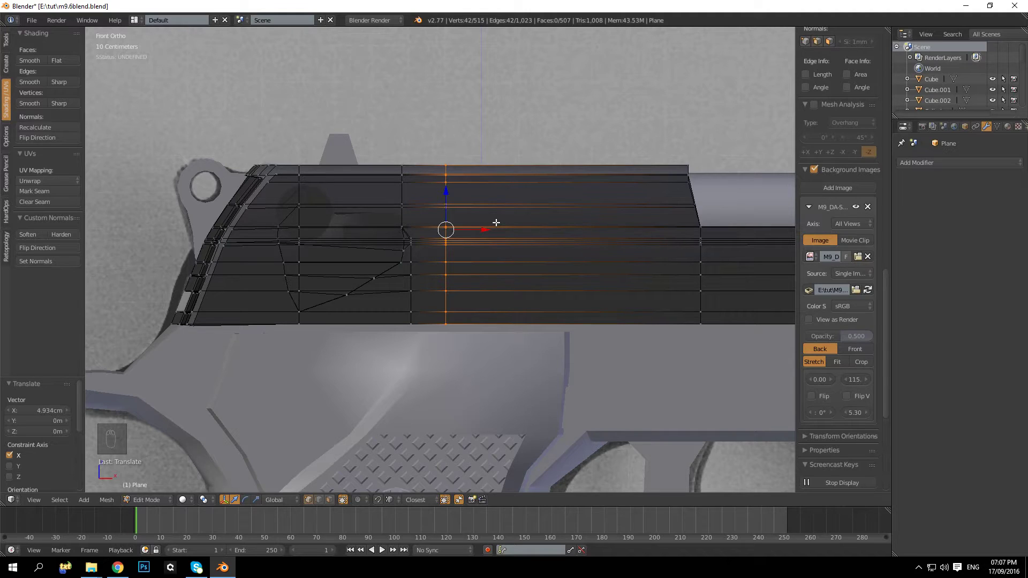
pyautogui.press('r')
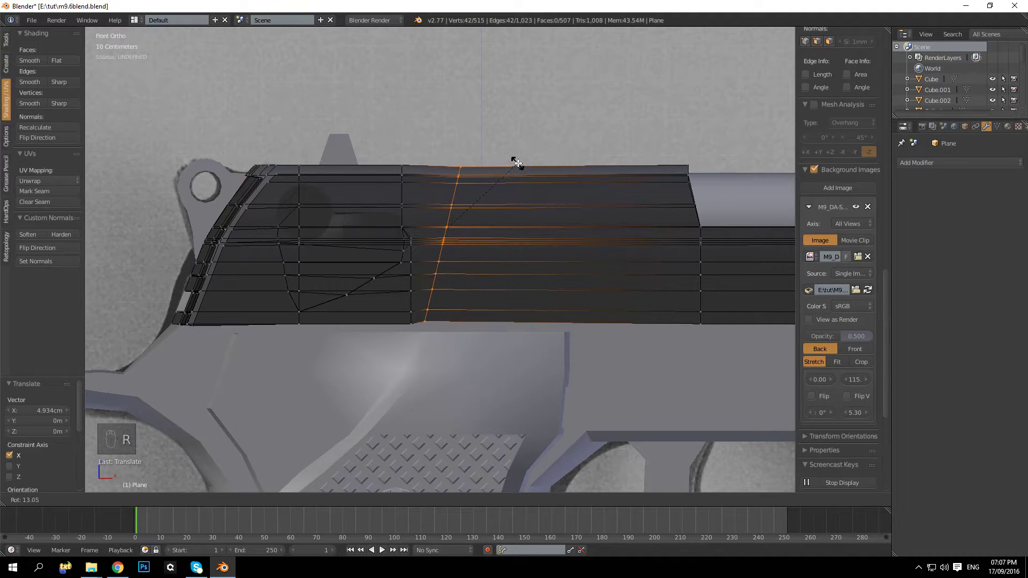
pyautogui.click(507, 169)
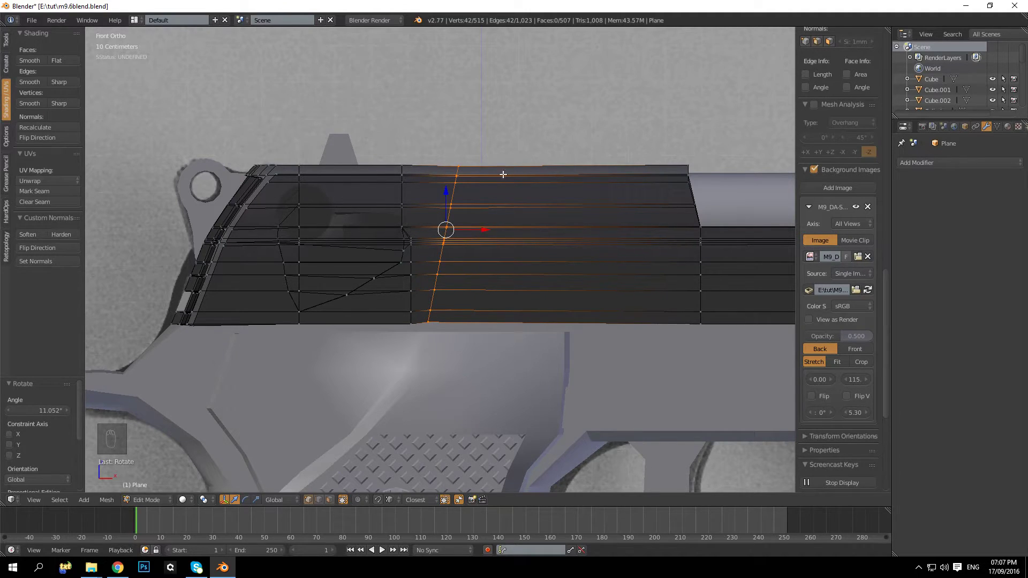
# Turn on snapping and align the slanted loop's lowest vertices in Z with the bottom vertices of the neighbouring vertical loop
pyautogui.rightClick(427, 326)
pyautogui.keyDown('shift'); pyautogui.moveTo(452, 292); pyautogui.dragTo(448, 259, button='middle'); pyautogui.keyUp('shift')
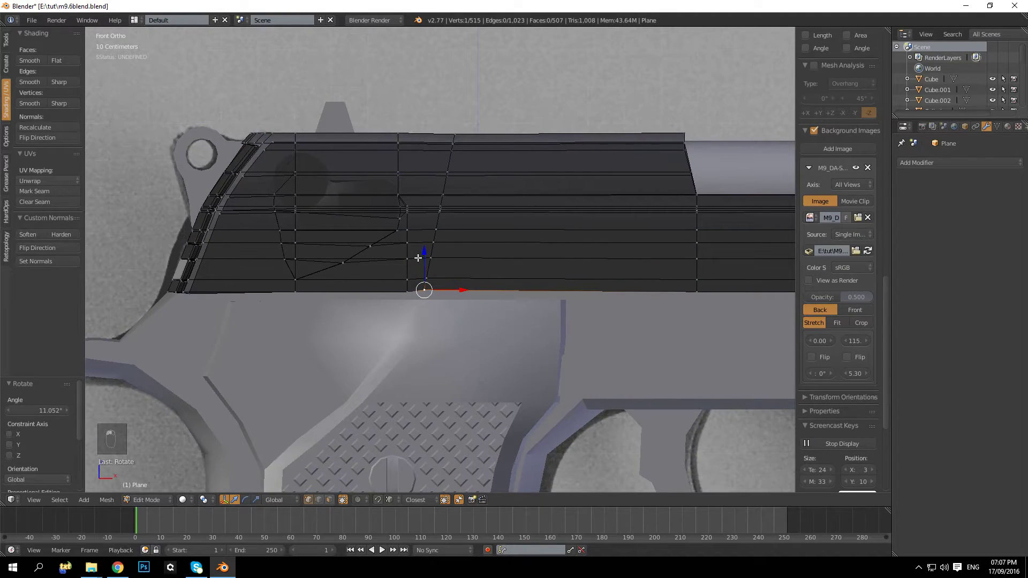
pyautogui.hotkey('ctrl', 'z')
pyautogui.press('z')
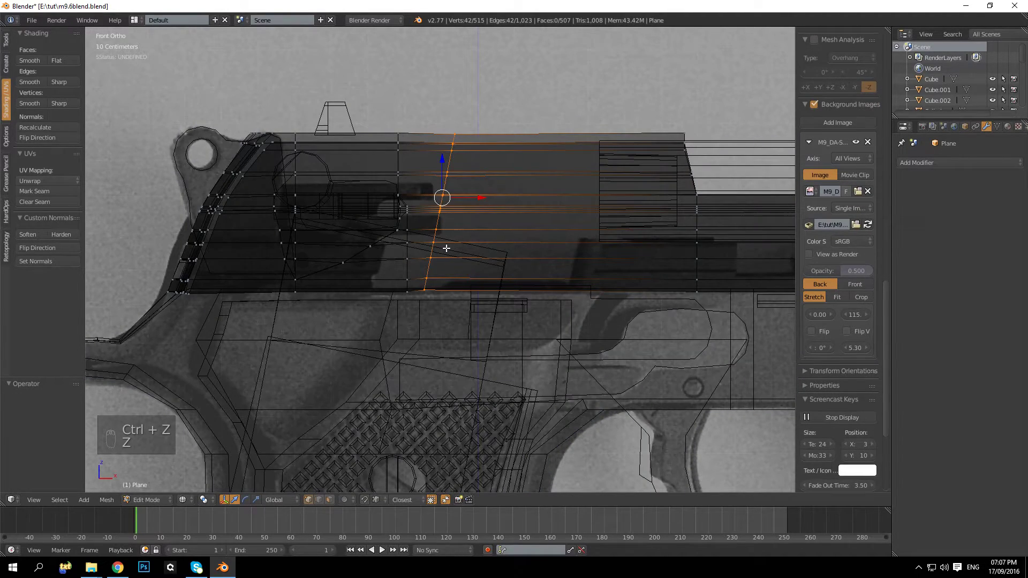
pyautogui.press('a')
pyautogui.press('b')
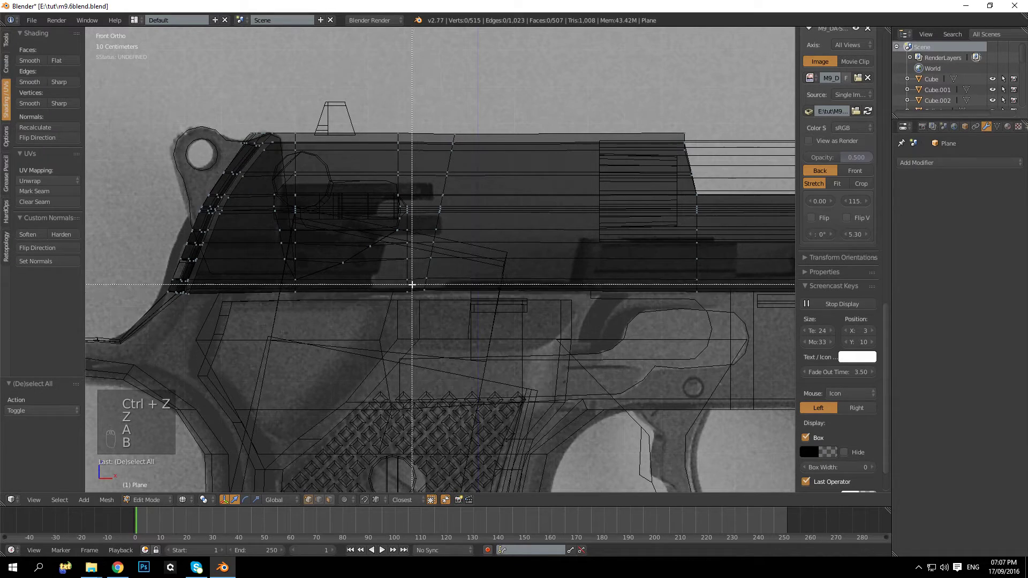
pyautogui.moveTo(418, 283); pyautogui.dragTo(431, 297)
pyautogui.hotkey('shift', 'Tab')
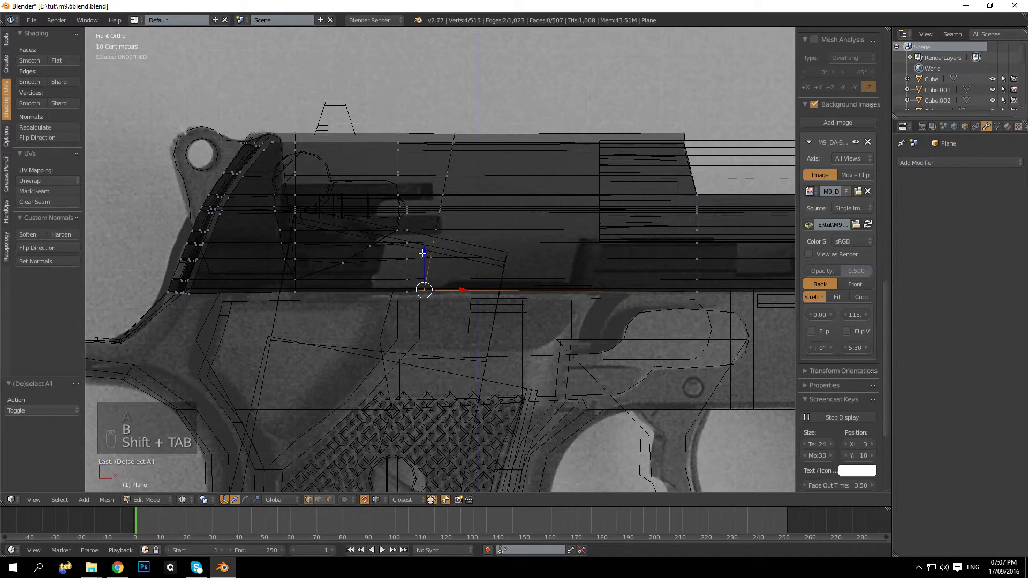
pyautogui.moveTo(422, 254); pyautogui.dragTo(408, 291)
pyautogui.press('a')
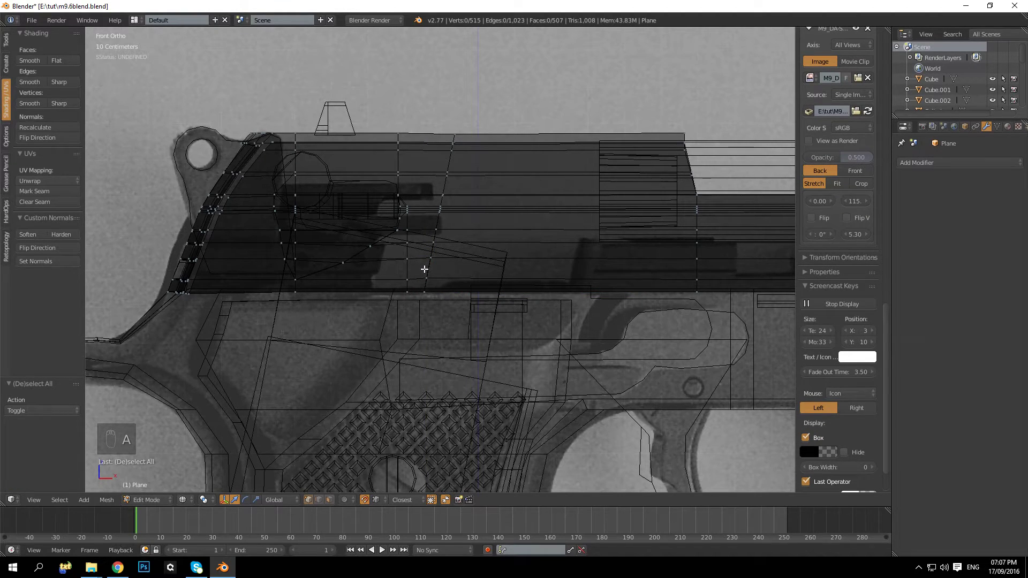
# Snap the slanted loop's second and third vertex rows from the bottom in Z to the matching rows of the vertical loop
pyautogui.press('b')
pyautogui.moveTo(422, 269); pyautogui.dragTo(436, 284)
pyautogui.moveTo(424, 245); pyautogui.dragTo(408, 277)
pyautogui.press('a')
pyautogui.press('b')
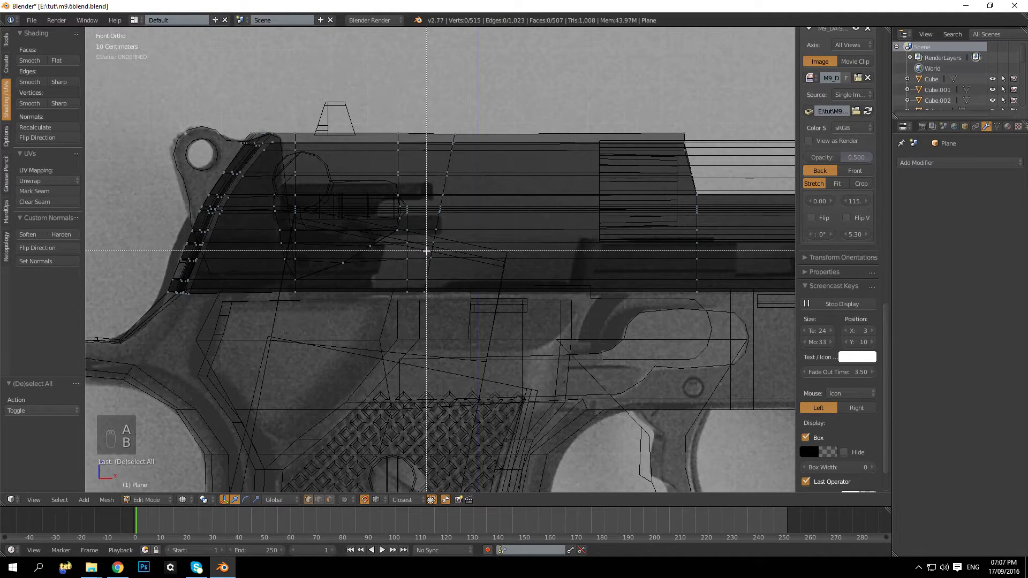
pyautogui.moveTo(424, 250); pyautogui.dragTo(443, 269)
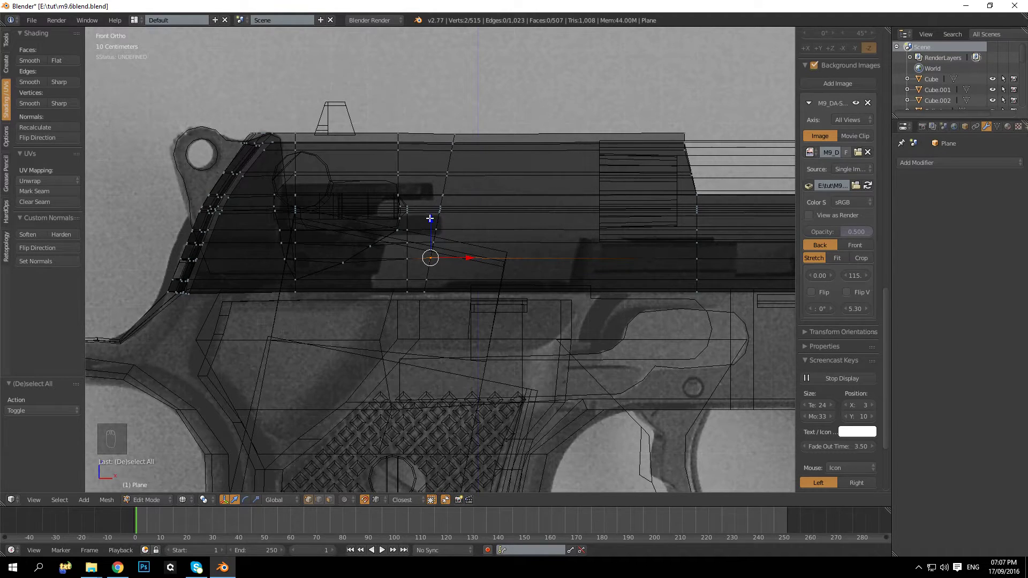
pyautogui.moveTo(430, 219); pyautogui.dragTo(415, 263)
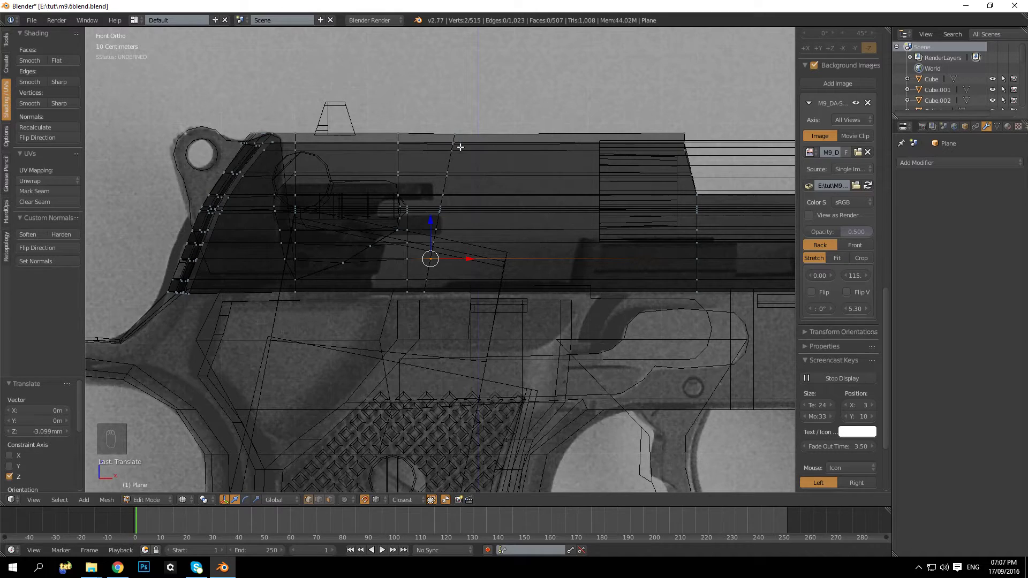
pyautogui.press('a')
# Snap the slanted loop's fourth and fifth vertex rows from the bottom in Z to the heights of the neighbouring loop's vertices
pyautogui.press('b')
pyautogui.moveTo(430, 237); pyautogui.dragTo(455, 255)
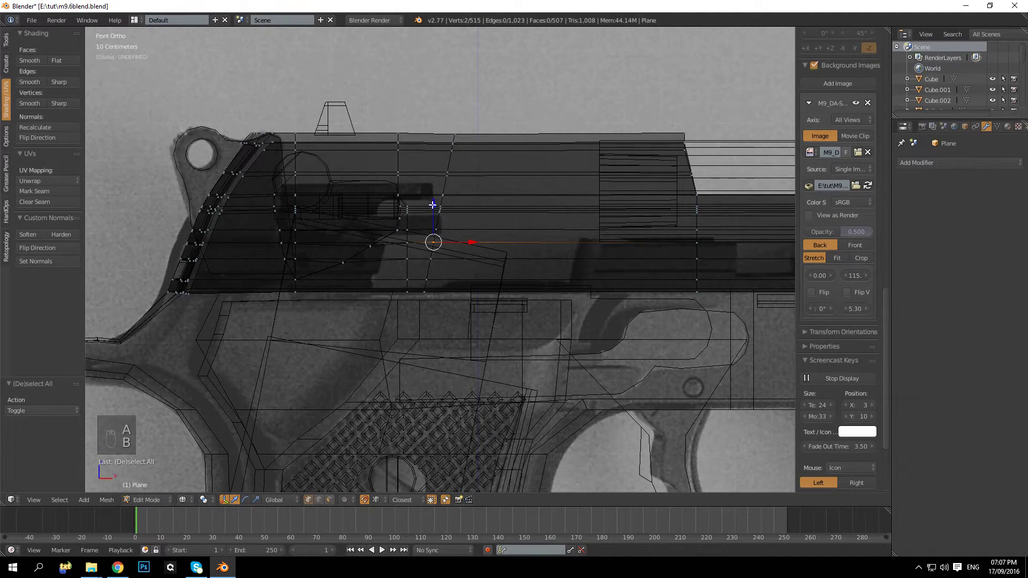
pyautogui.press('a')
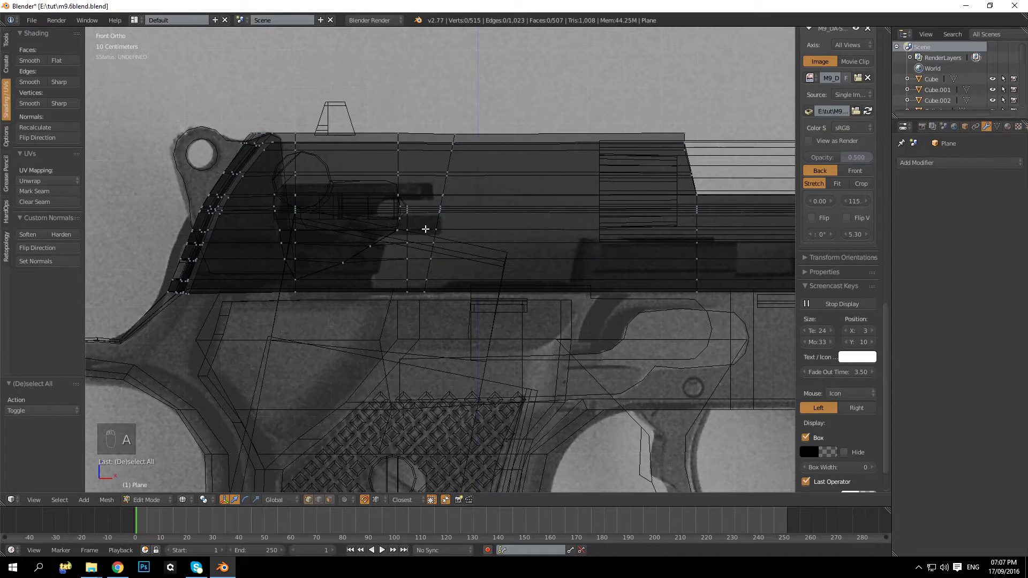
pyautogui.press('b')
pyautogui.moveTo(428, 220); pyautogui.dragTo(449, 236)
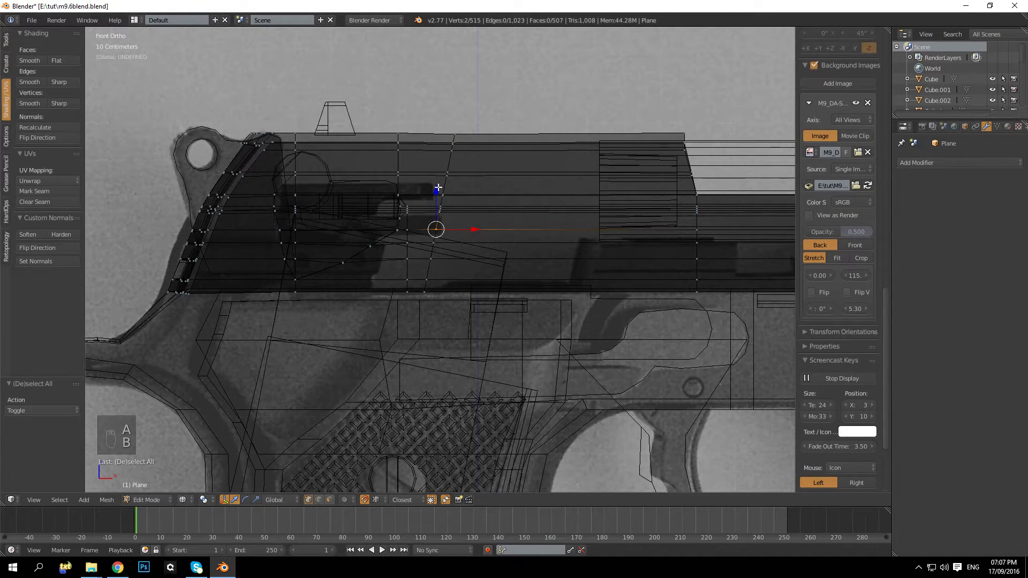
pyautogui.press('g')
pyautogui.press('z')
pyautogui.click(431, 219)
pyautogui.press('a')
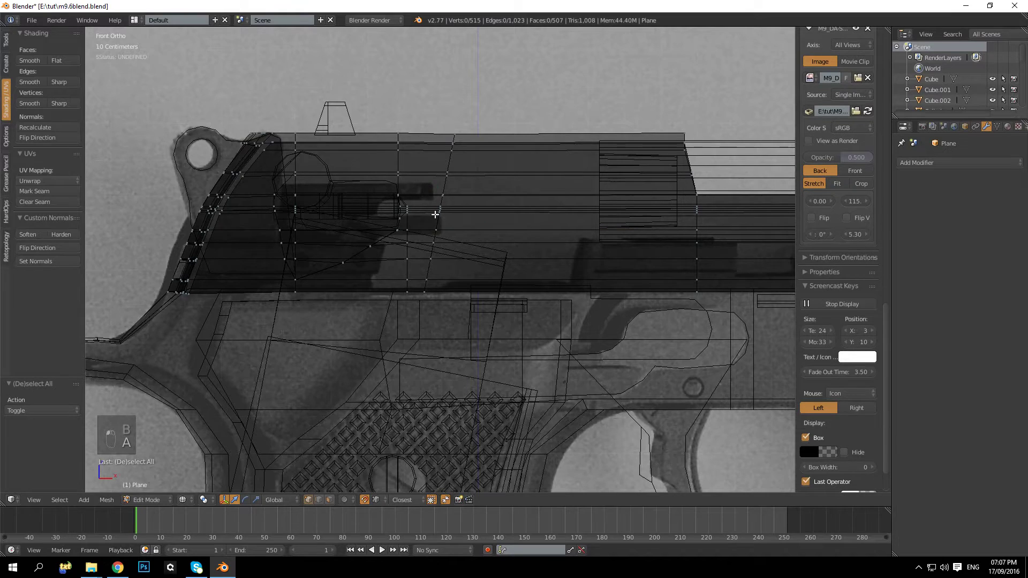
# Snap the lower two of the slanted loop's four closely spaced middle rows in Z to the neighbouring vertical loop
pyautogui.scroll(2, 434, 218)
pyautogui.scroll(5, 434, 218)
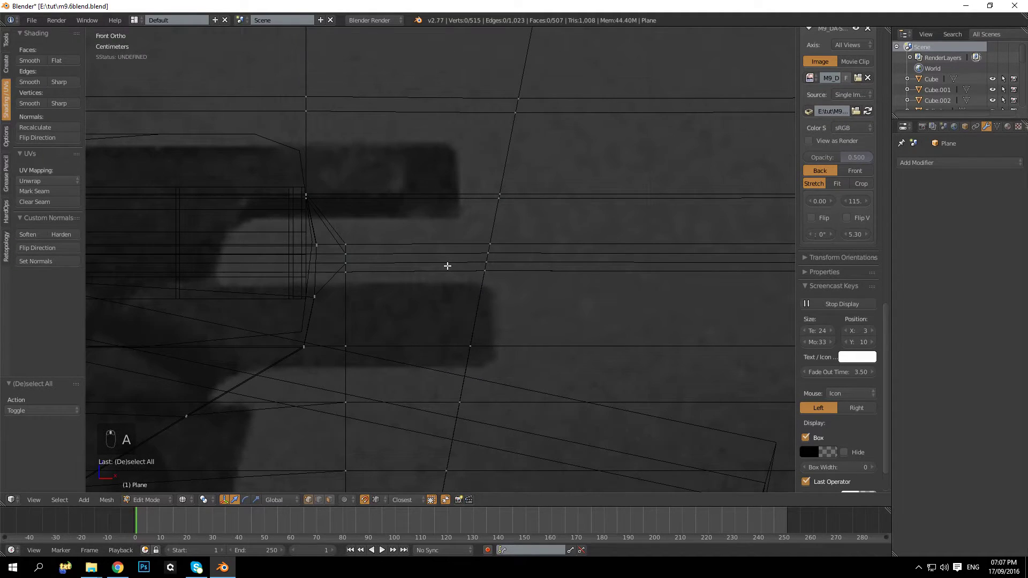
pyautogui.press('b')
pyautogui.moveTo(468, 265); pyautogui.dragTo(524, 294)
pyautogui.moveTo(481, 241); pyautogui.dragTo(348, 271)
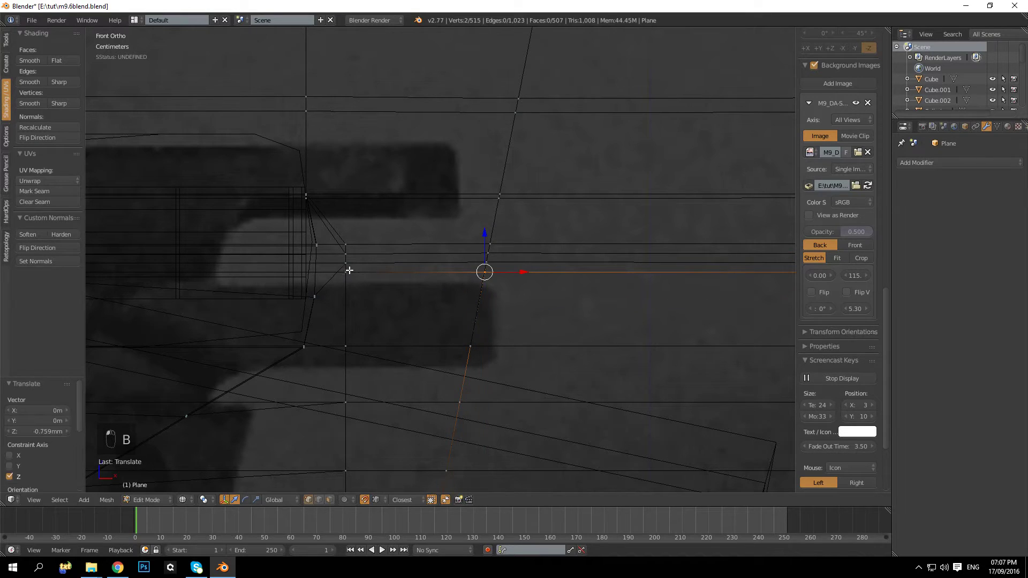
pyautogui.press('a')
pyautogui.press('b')
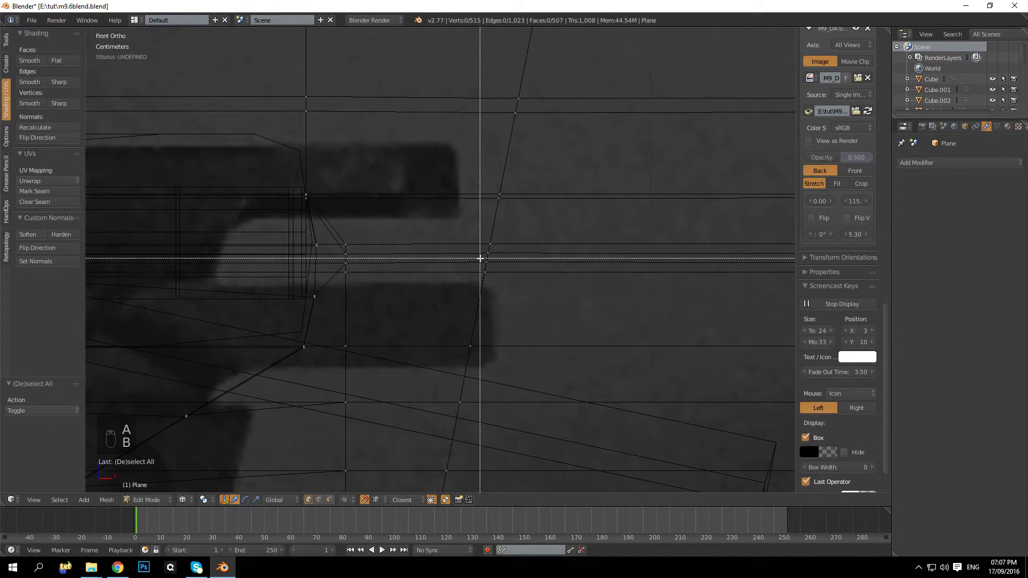
pyautogui.moveTo(496, 268); pyautogui.dragTo(496, 269)
pyautogui.moveTo(483, 226); pyautogui.dragTo(419, 227)
pyautogui.press('a')
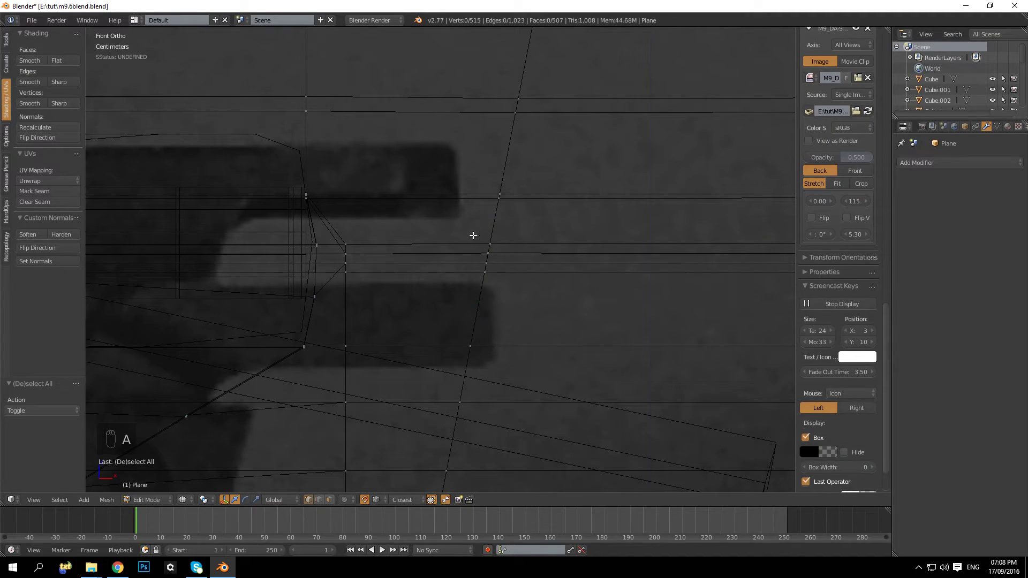
# Snap the upper two of the slanted loop's four closely spaced middle rows in Z to the neighbouring vertical loop
pyautogui.hotkey('ctrl', 'z')
pyautogui.press('a')
pyautogui.press('b')
pyautogui.moveTo(484, 245); pyautogui.dragTo(490, 258)
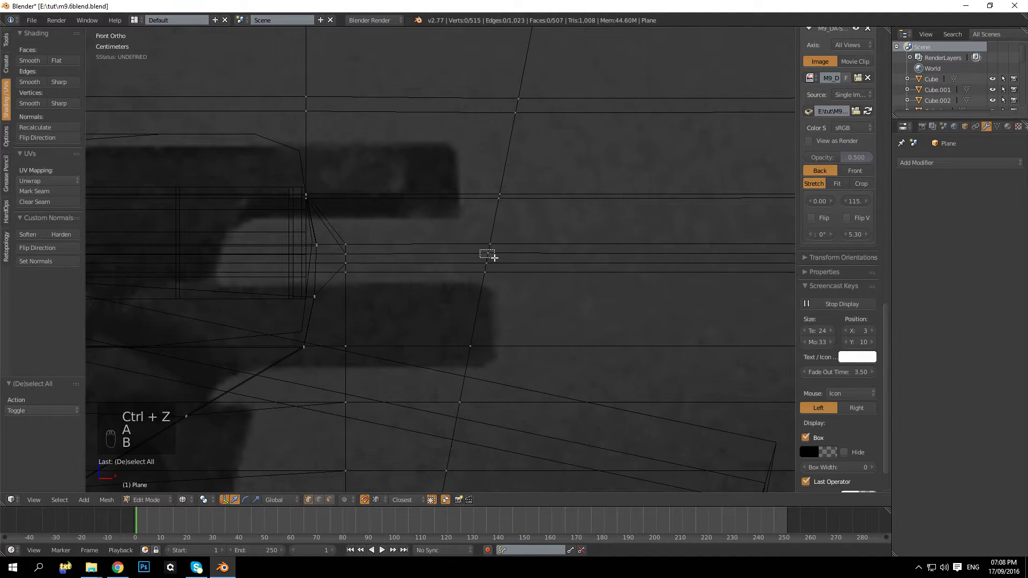
pyautogui.moveTo(484, 217); pyautogui.dragTo(389, 243)
pyautogui.rightClick(368, 244)
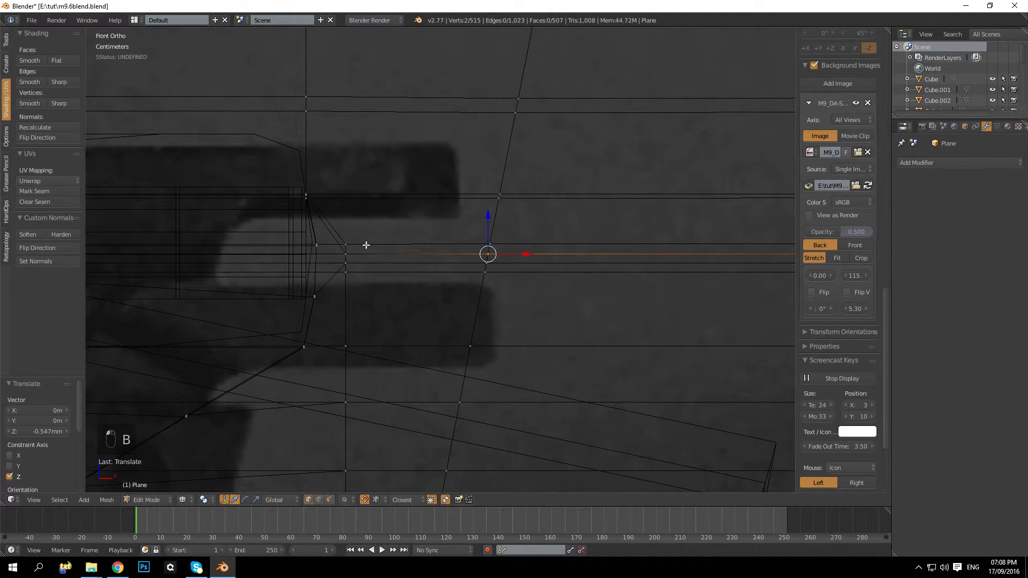
pyautogui.press('a')
pyautogui.press('b')
pyautogui.moveTo(500, 230); pyautogui.dragTo(349, 240)
pyautogui.rightClick(349, 241)
pyautogui.press('a')
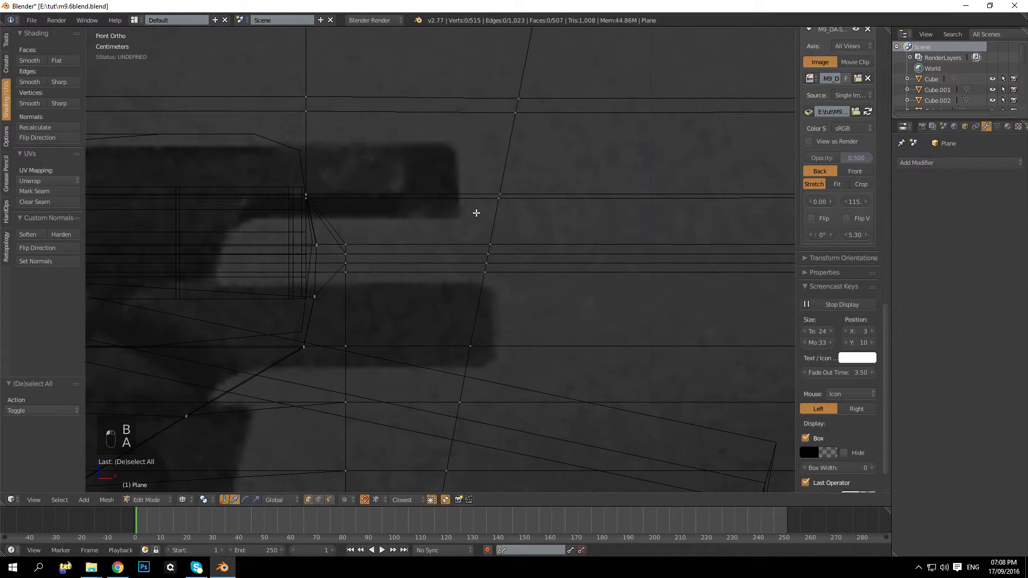
# Level the slanted loop's two nearly coincident rows above the middle group in Z with the corner vertices beside the safety lever
pyautogui.press('b')
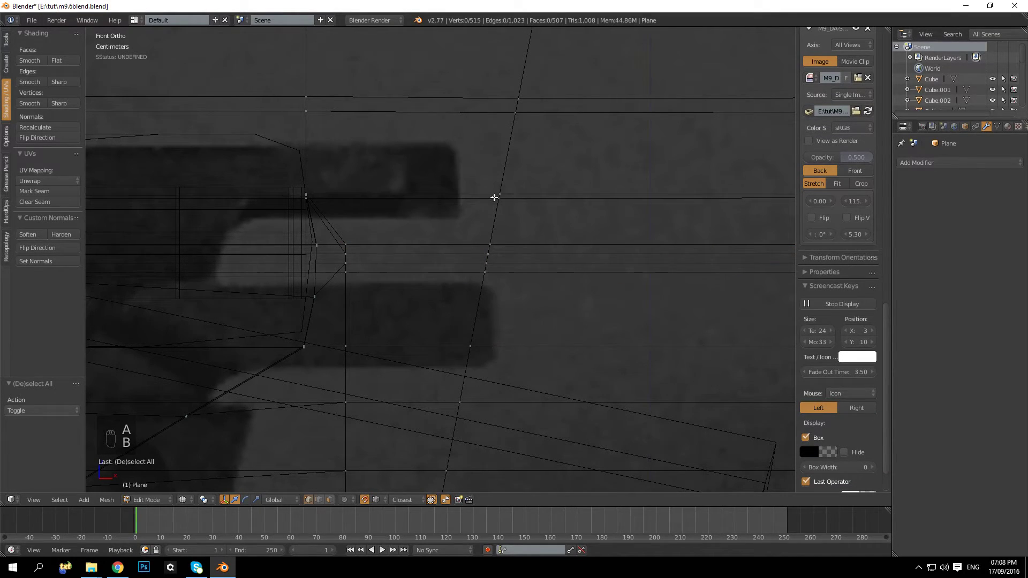
pyautogui.moveTo(490, 193); pyautogui.dragTo(523, 213)
pyautogui.moveTo(498, 159); pyautogui.dragTo(338, 195)
pyautogui.press('a')
pyautogui.press('b')
pyautogui.moveTo(472, 184); pyautogui.dragTo(515, 195)
pyautogui.moveTo(498, 156); pyautogui.dragTo(309, 188)
pyautogui.press('a')
# Snap the pair of slanted-loop vertex rows above the safety lever in Z to the vertical loop's matching pair
pyautogui.keyDown('shift'); pyautogui.moveTo(502, 110); pyautogui.dragTo(455, 190, button='middle'); pyautogui.keyUp('shift')
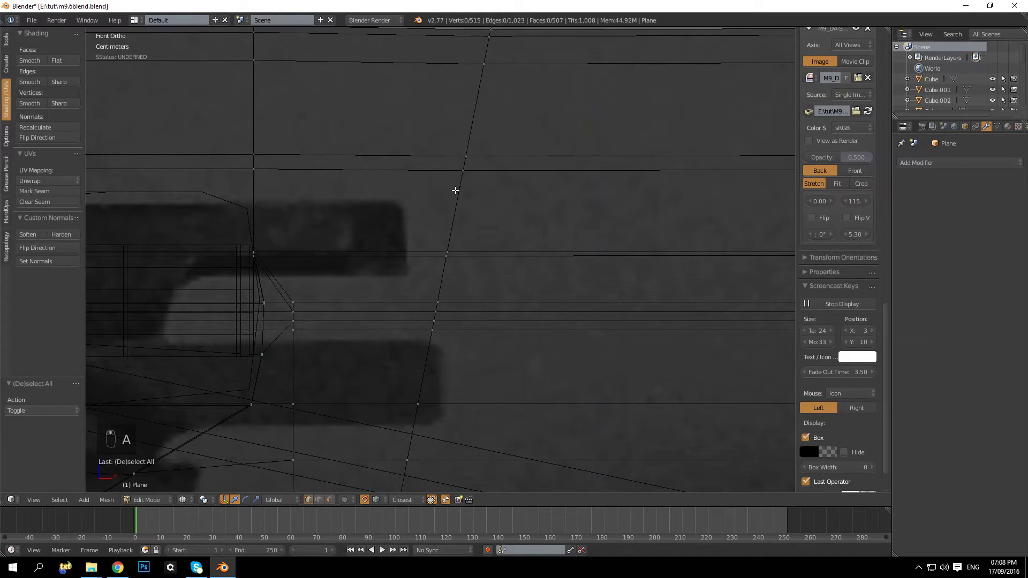
pyautogui.press('b')
pyautogui.moveTo(452, 160); pyautogui.dragTo(475, 179)
pyautogui.moveTo(463, 134); pyautogui.dragTo(252, 170)
pyautogui.press('a')
pyautogui.press('b')
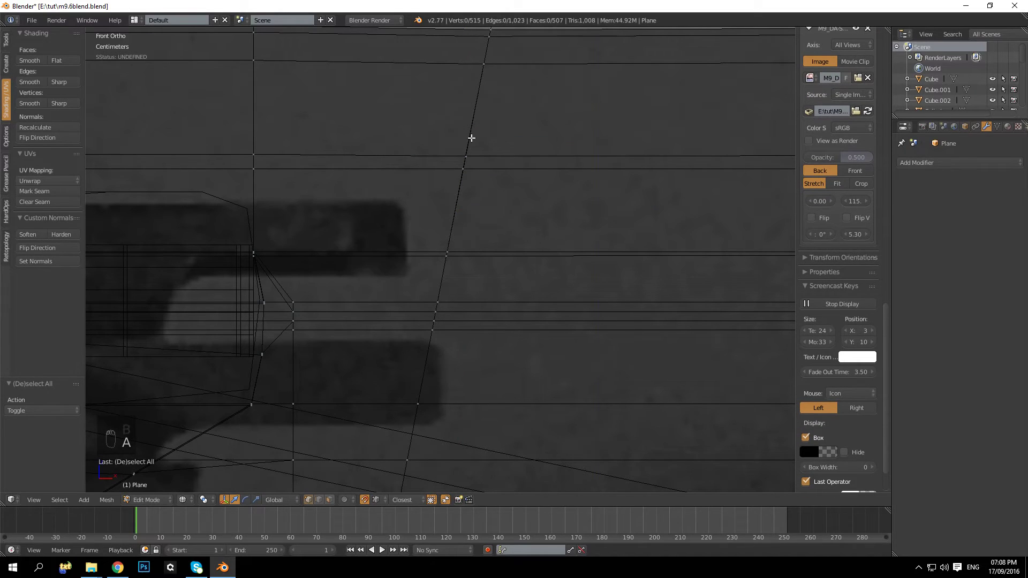
pyautogui.moveTo(464, 152); pyautogui.dragTo(256, 152)
pyautogui.press('a')
# Snap the slanted loop's row below the slide's upper strip and the strip's lower-edge vertices in Z to the neighbouring loop
pyautogui.keyDown('ctrl'); pyautogui.scroll(-4, 447, 188); pyautogui.keyUp('ctrl')
pyautogui.keyDown('shift'); pyautogui.scroll(5, 447, 188); pyautogui.keyUp('shift')
pyautogui.press('b')
pyautogui.moveTo(349, 175); pyautogui.dragTo(438, 218)
pyautogui.moveTo(397, 143); pyautogui.dragTo(331, 163)
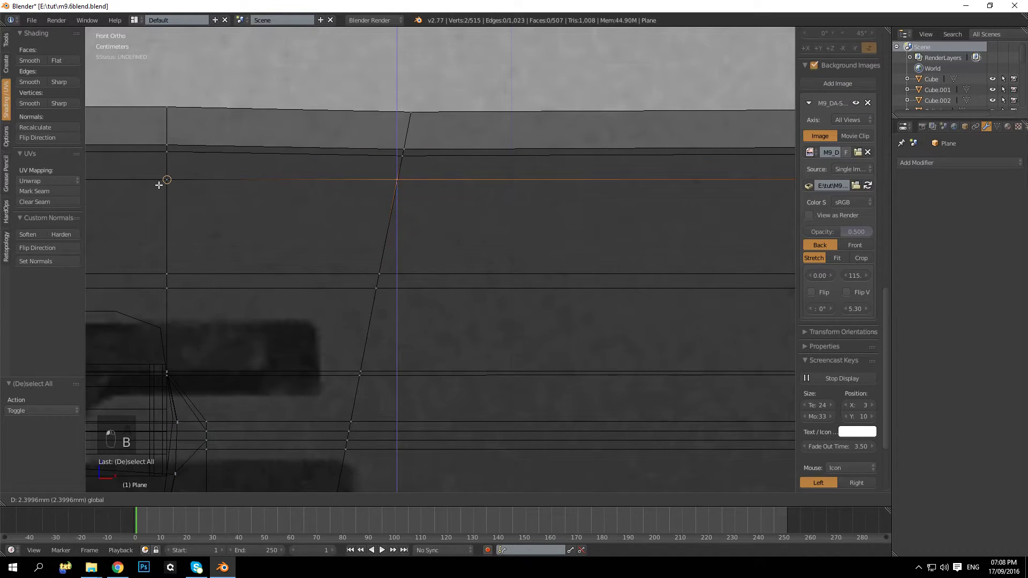
pyautogui.press('a')
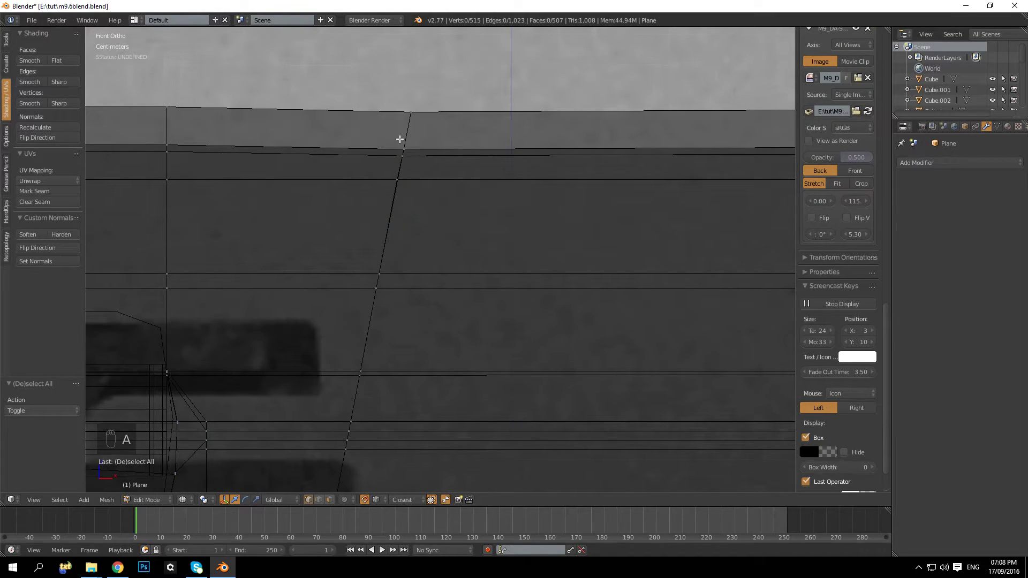
pyautogui.press('b')
pyautogui.moveTo(398, 140); pyautogui.dragTo(170, 146)
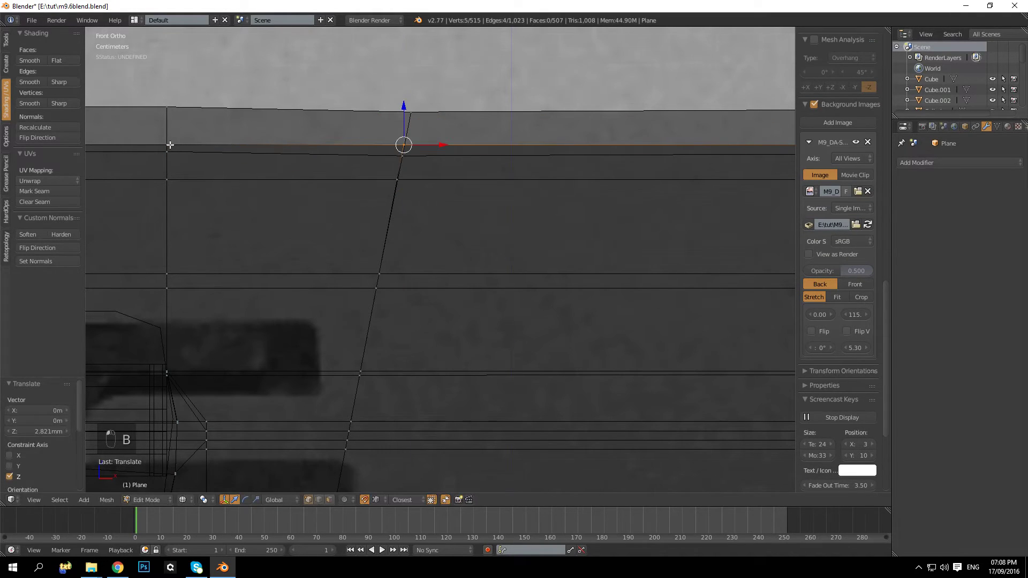
pyautogui.press('a')
# Snap the slanted loop's remaining row under the upper strip and its topmost vertices in Z, and return to solid perspective view
pyautogui.press('b')
pyautogui.moveTo(343, 157); pyautogui.dragTo(170, 158)
pyautogui.rightClick(170, 158)
pyautogui.press('a')
pyautogui.press('b')
pyautogui.moveTo(379, 97); pyautogui.dragTo(425, 128)
pyautogui.moveTo(410, 74); pyautogui.dragTo(185, 97)
pyautogui.press('KP_5')
pyautogui.press('z')
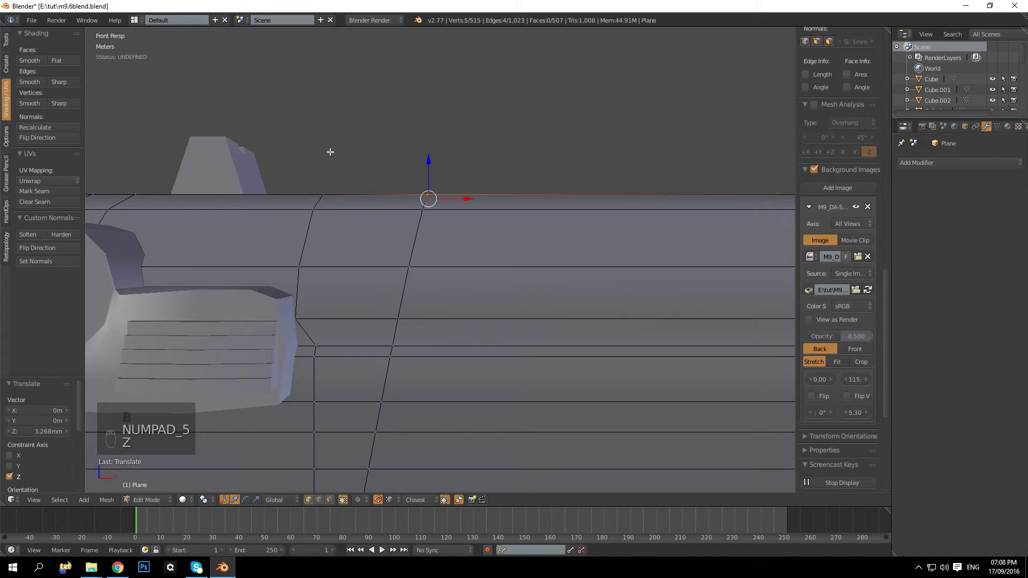
# Bevel the slanted edge loop beside the safety lever by an amount of about 0.452 with one segment
pyautogui.press('a')
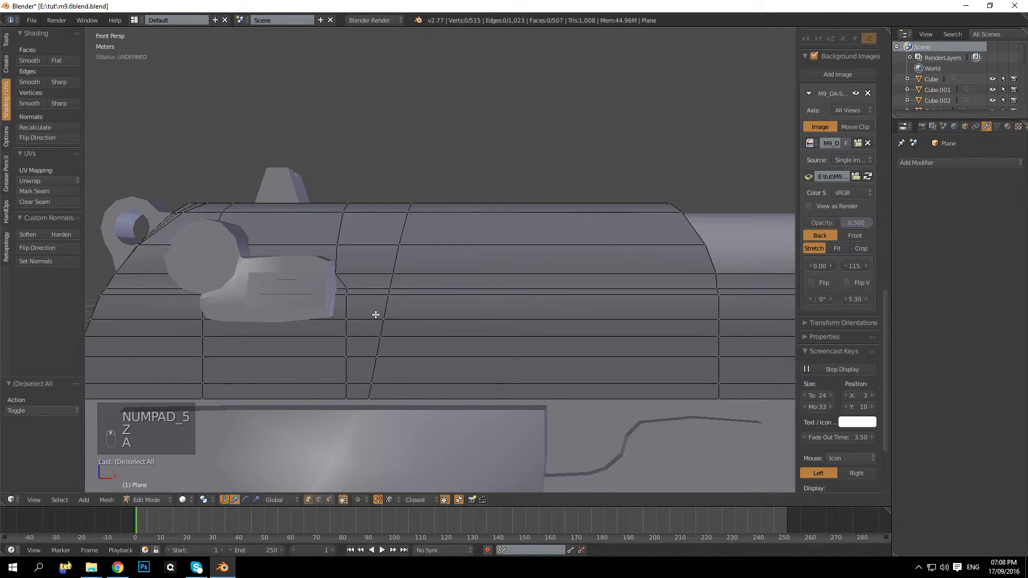
pyautogui.moveTo(375, 313); pyautogui.dragTo(372, 355, button='middle')
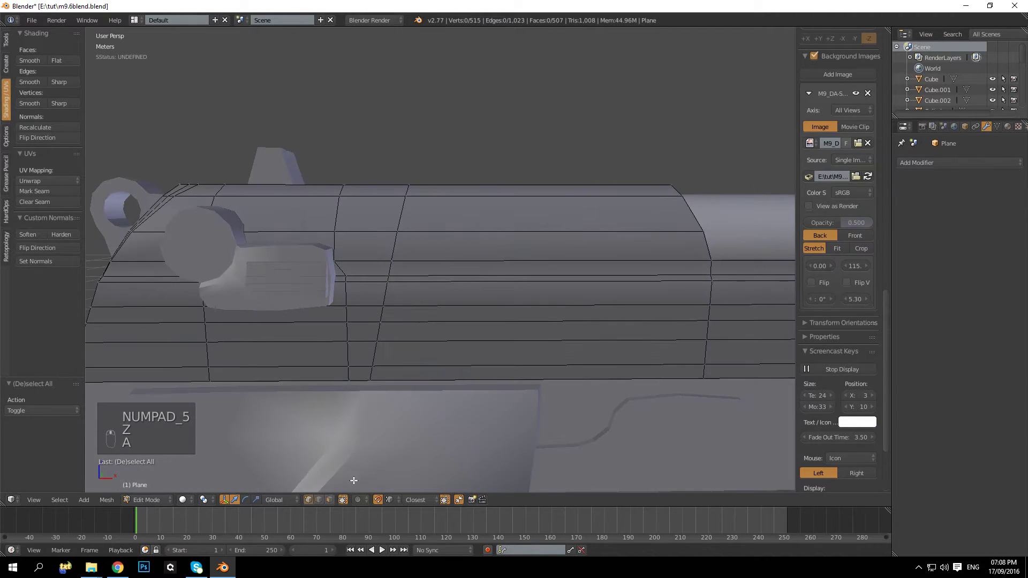
pyautogui.keyDown('alt'); pyautogui.rightClick(399, 219); pyautogui.keyUp('alt')
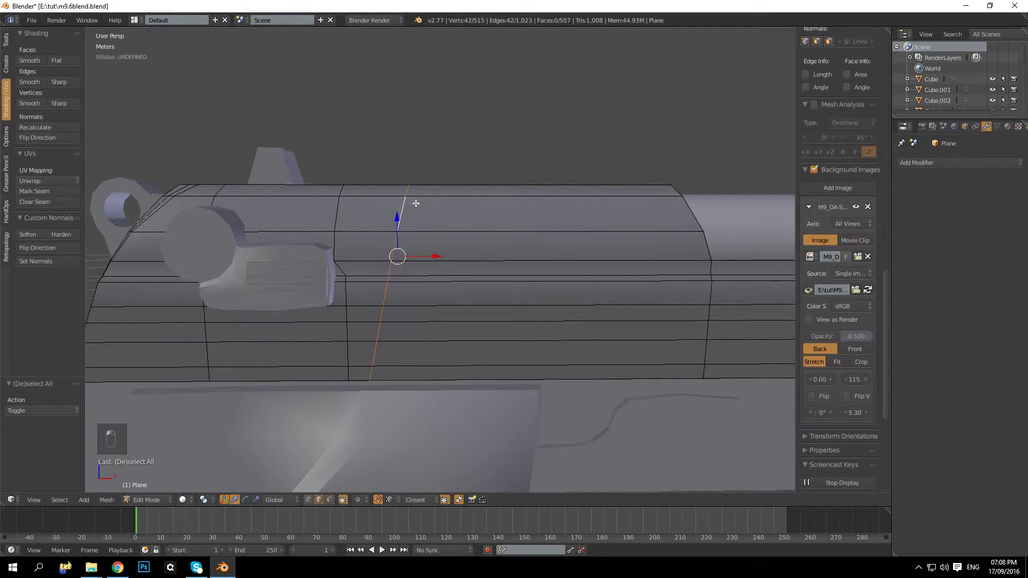
pyautogui.hotkey('ctrl', 'b')
pyautogui.click(484, 131)
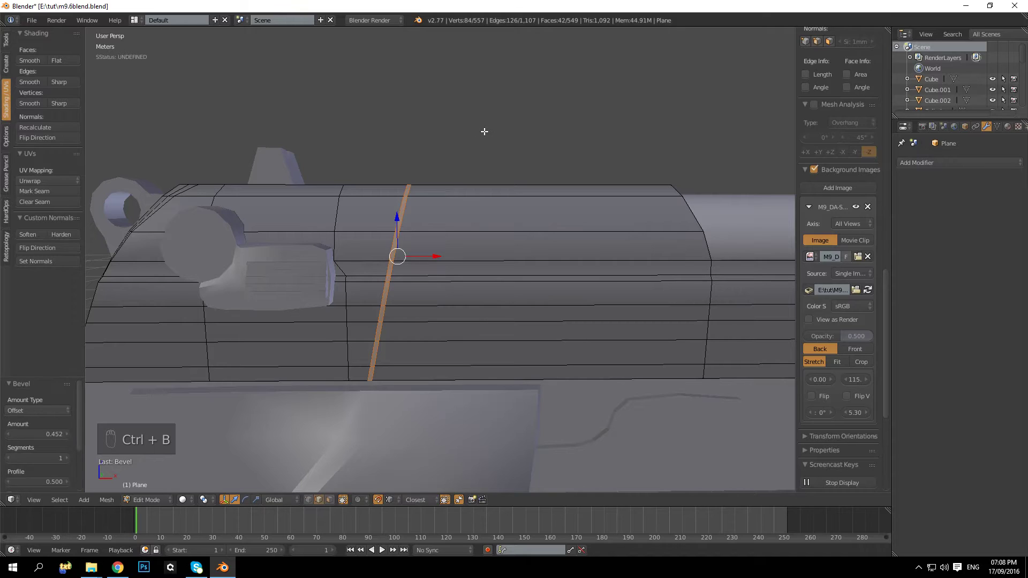
# Move the front loop of the bevelled pair along X towards the muzzle, stopping just behind the exposed barrel
pyautogui.press('a')
pyautogui.keyDown('alt'); pyautogui.rightClick(404, 220); pyautogui.keyUp('alt')
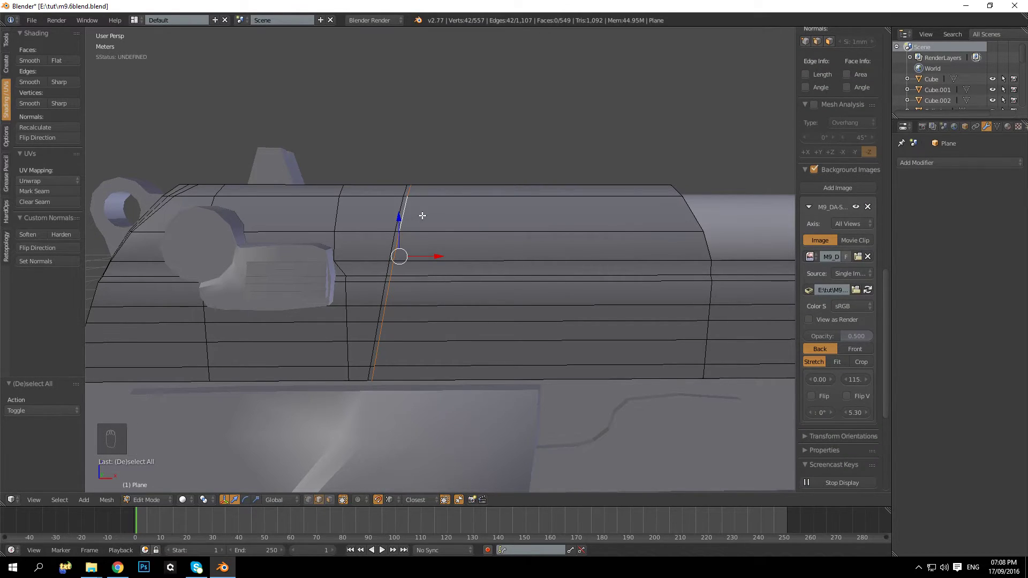
pyautogui.scroll(-2, 539, 256)
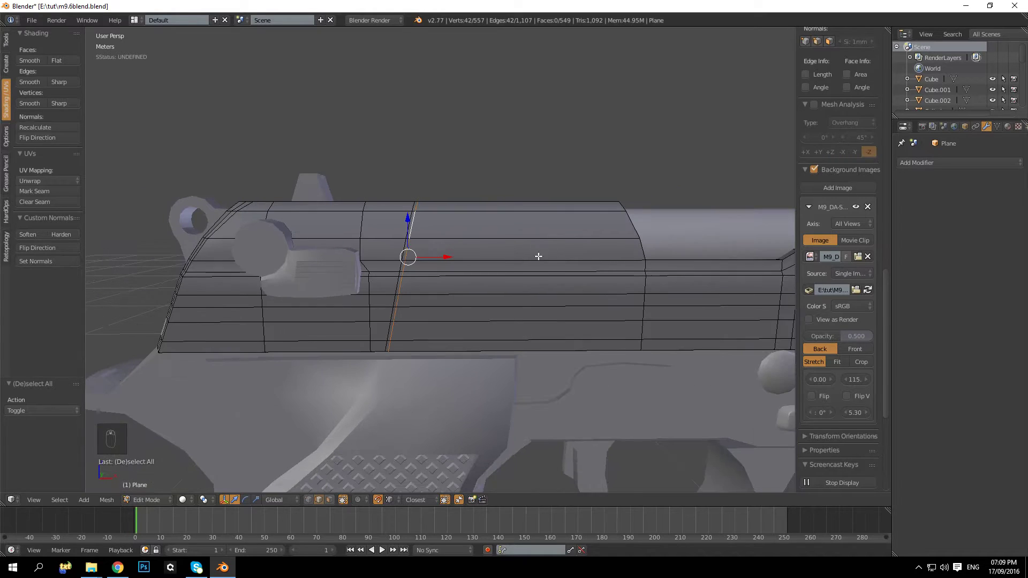
pyautogui.moveTo(448, 259); pyautogui.dragTo(621, 232)
pyautogui.press('a')
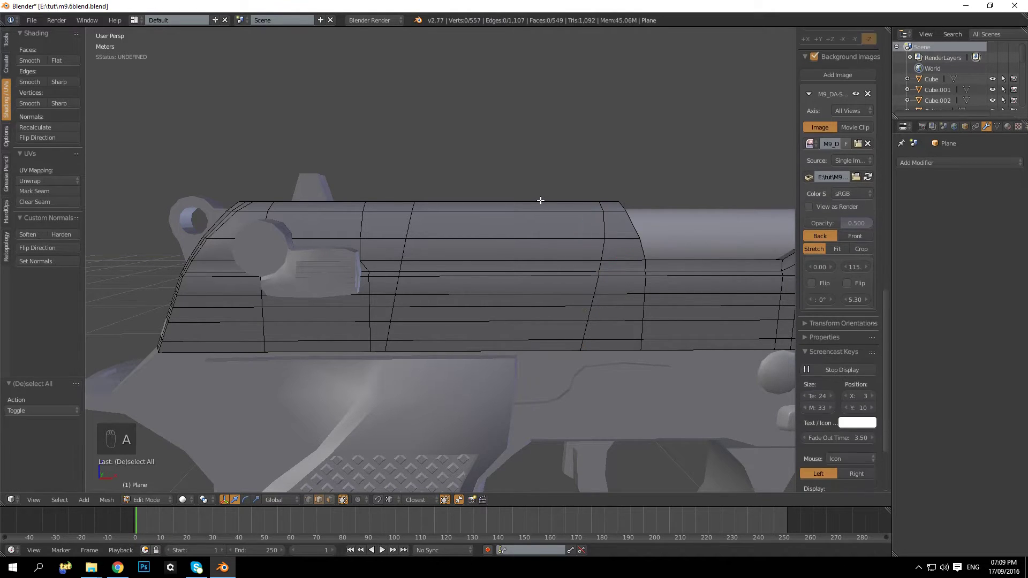
# Add 20 evenly spaced loop cuts, without sliding them, between the two slanted loops on the slide
pyautogui.hotkey('ctrl', 'r')
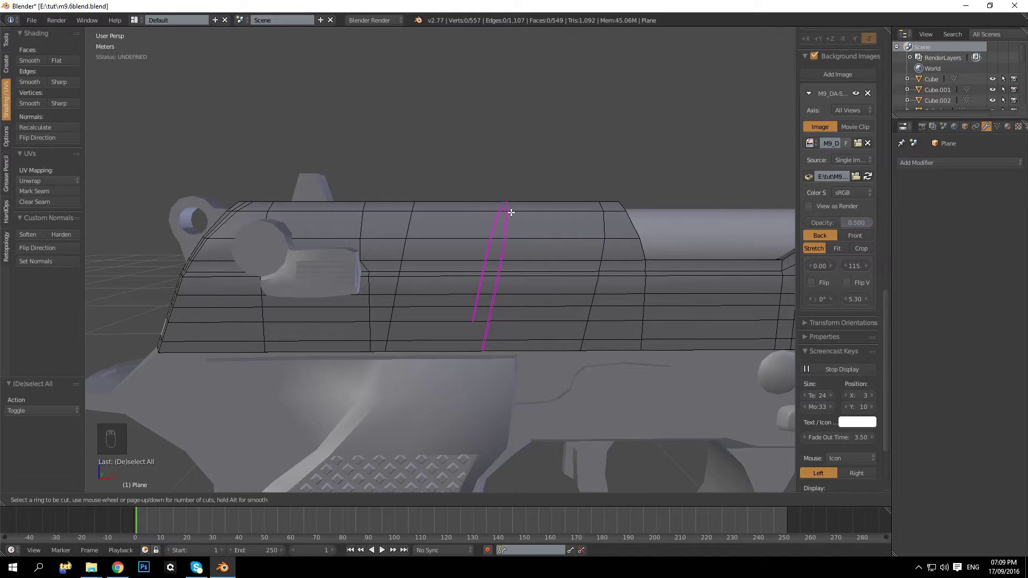
pyautogui.scroll(19, 512, 212)
pyautogui.click(511, 211)
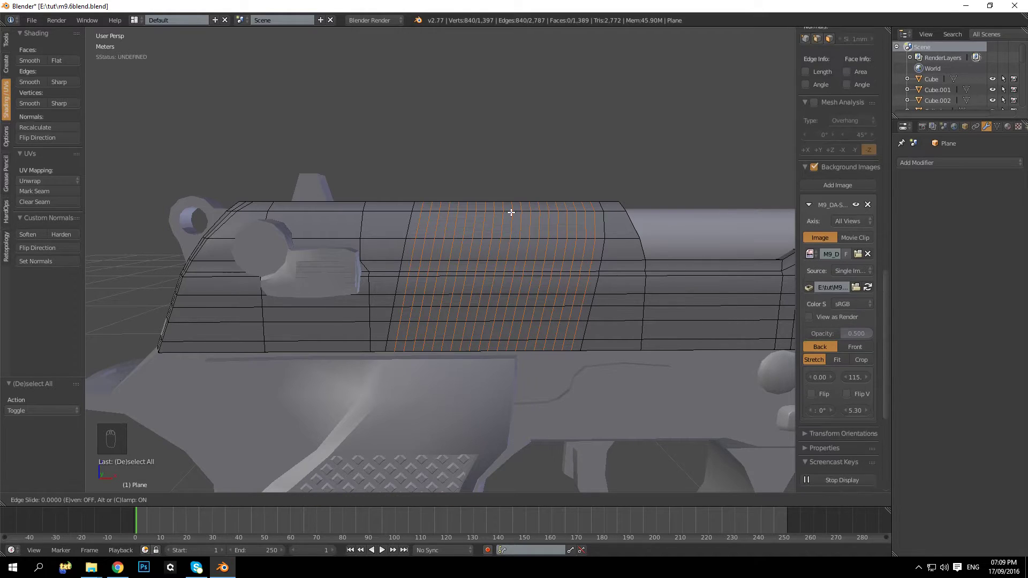
pyautogui.rightClick(511, 212)
pyautogui.press('a')
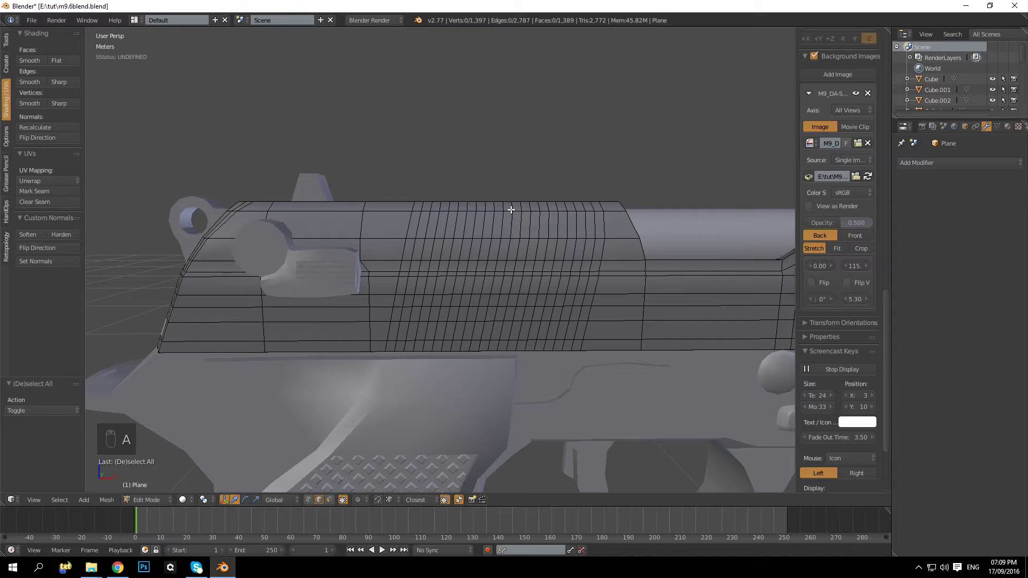
# Check the slide with its new cuts in Object Mode, and set Edit Mode to face selection
pyautogui.moveTo(546, 260); pyautogui.dragTo(507, 258, button='middle')
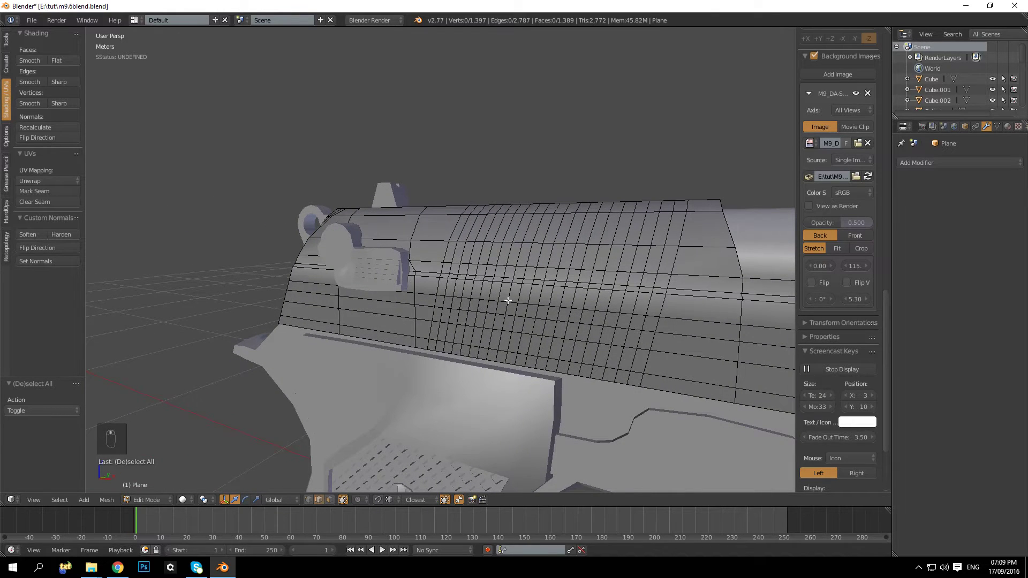
pyautogui.press('Tab')
pyautogui.moveTo(518, 307)
pyautogui.mouseDown(button='middle')
pyautogui.moveTo(432, 298)
pyautogui.moveTo(397, 262)
pyautogui.moveTo(467, 258)
pyautogui.mouseUp(button='middle')
pyautogui.press('Tab')
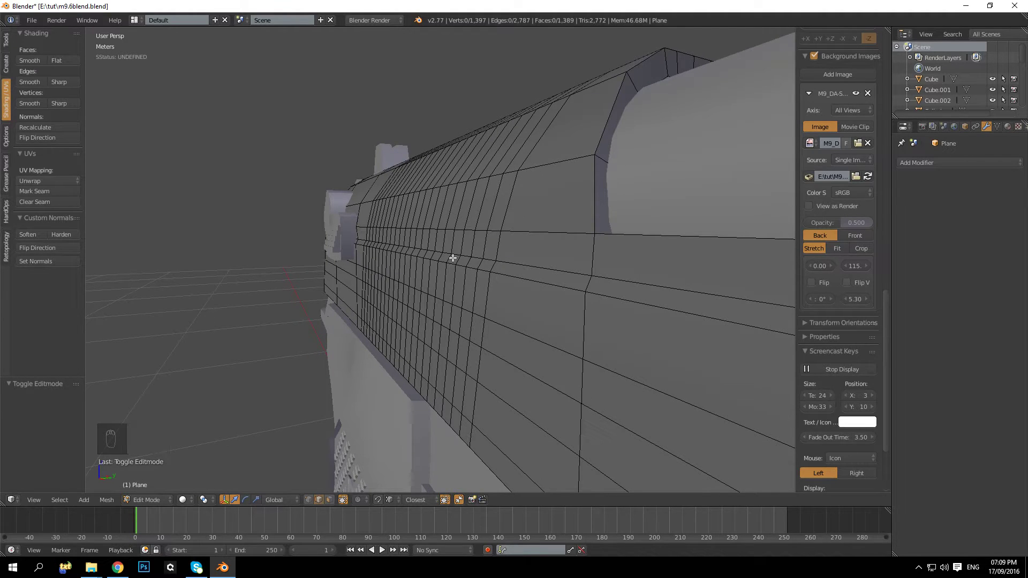
pyautogui.moveTo(476, 259); pyautogui.dragTo(509, 265, button='middle')
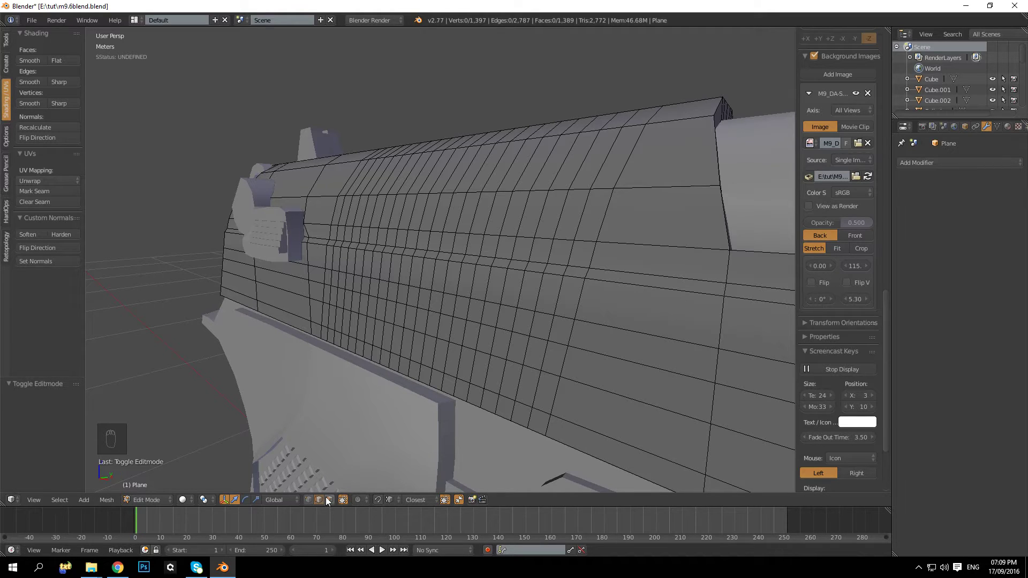
pyautogui.rightClick(570, 296)
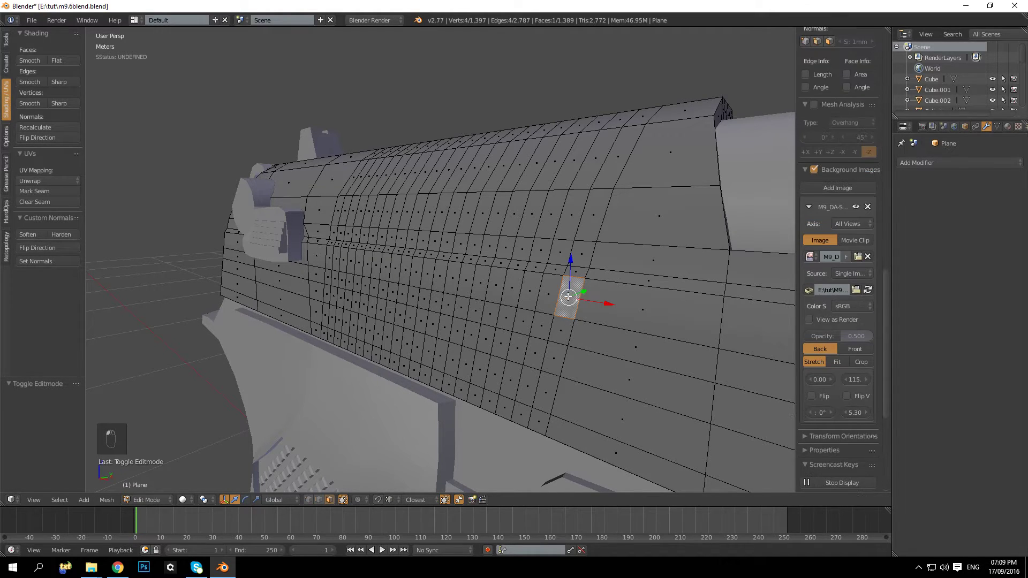
pyautogui.moveTo(501, 303)
pyautogui.mouseDown(button='middle')
pyautogui.moveTo(557, 301)
pyautogui.moveTo(479, 303)
pyautogui.moveTo(513, 300)
pyautogui.mouseUp(button='middle')
pyautogui.press('a')
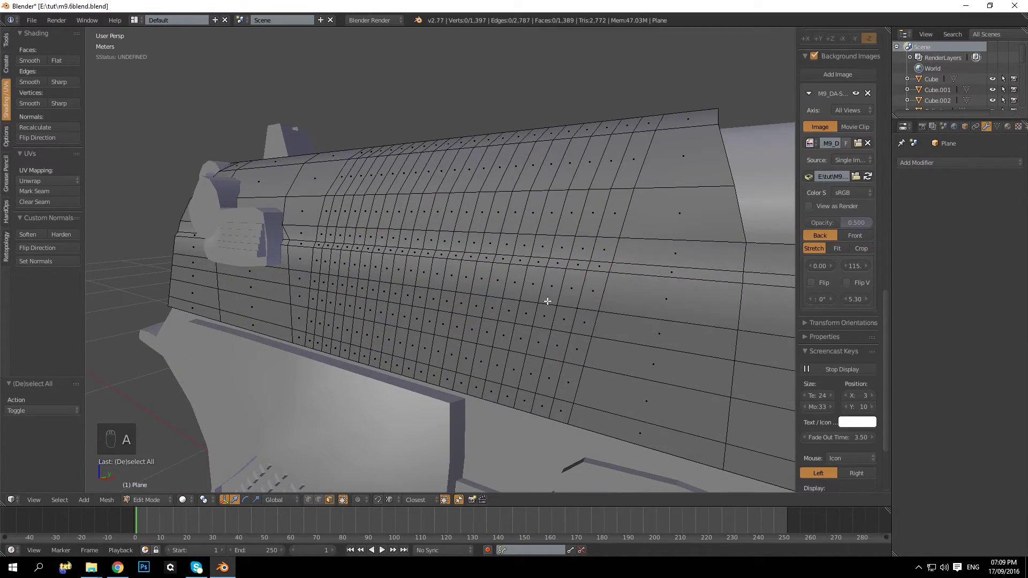
pyautogui.rightClick(573, 282)
pyautogui.keyDown('shift'); pyautogui.rightClick(542, 402); pyautogui.keyUp('shift')
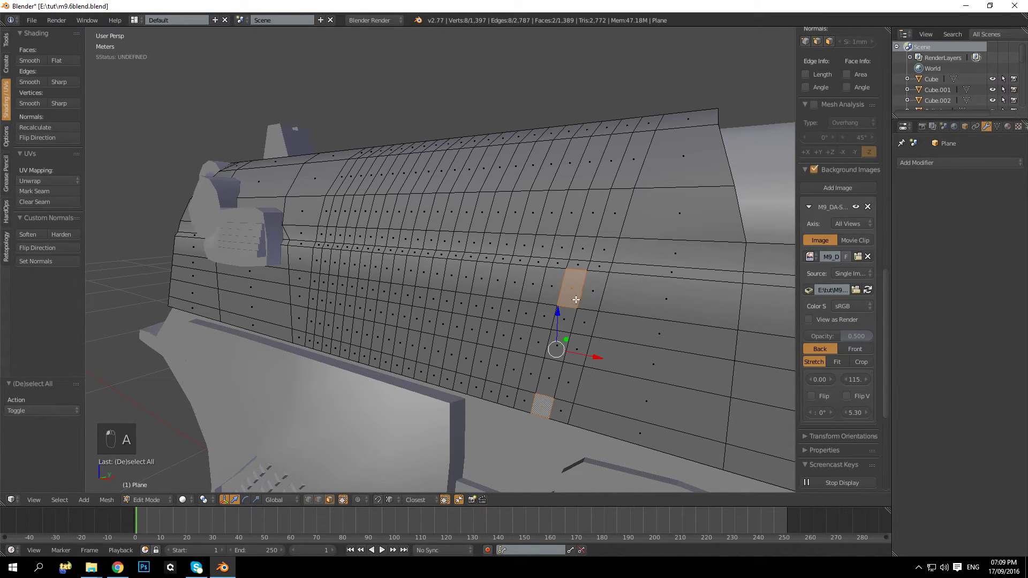
pyautogui.press('a')
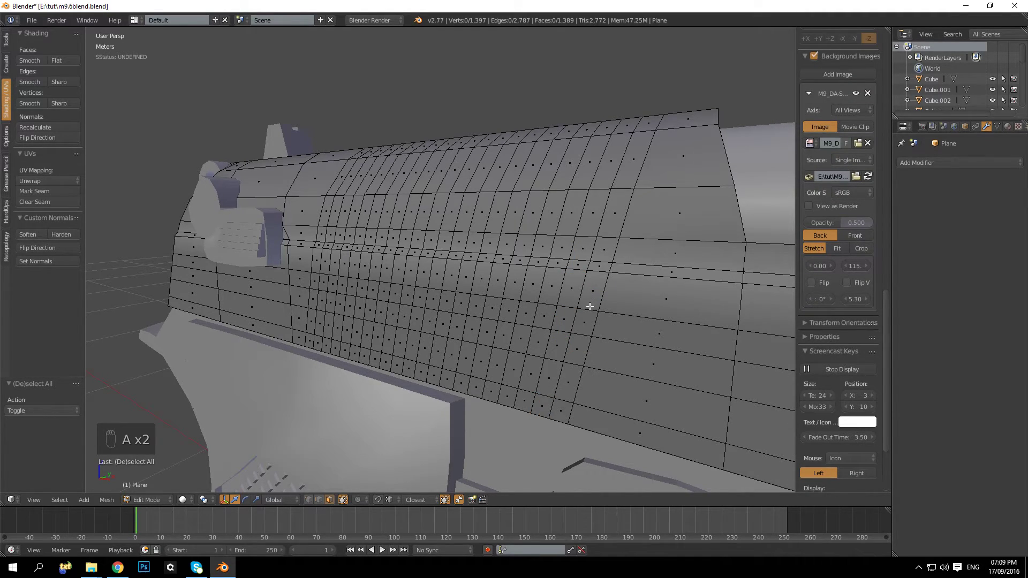
pyautogui.rightClick(589, 307)
pyautogui.press('a')
pyautogui.keyDown('alt'); pyautogui.rightClick(584, 316); pyautogui.keyUp('alt')
pyautogui.press('a')
# Select every second slanted face loop on the slide, covering the first four from the muzzle-side end
pyautogui.keyDown('alt'); pyautogui.rightClick(586, 312); pyautogui.keyUp('alt')
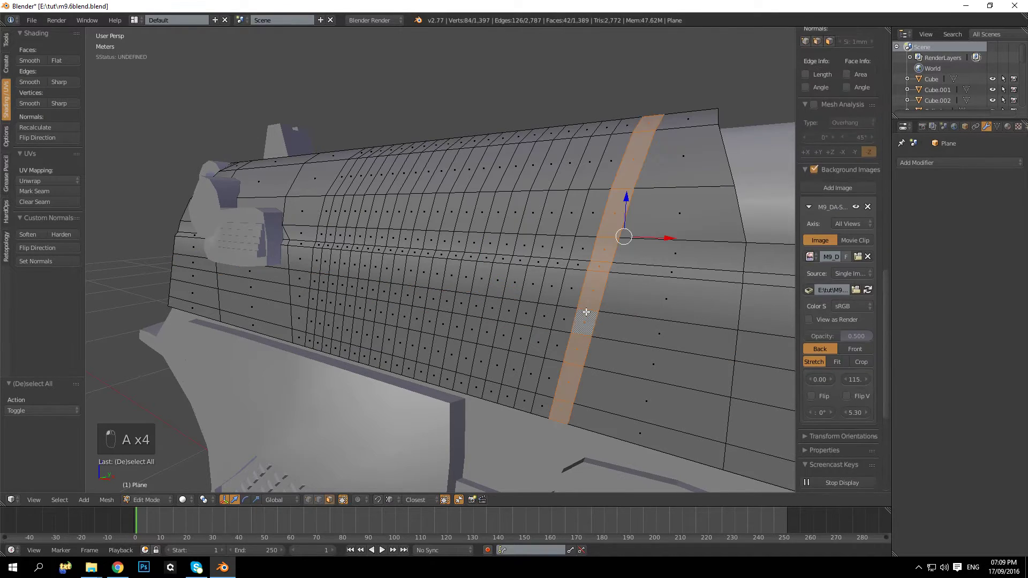
pyautogui.keyDown('alt'); pyautogui.keyDown('shift'); pyautogui.rightClick(545, 303); pyautogui.keyUp('shift'); pyautogui.keyUp('alt')
pyautogui.keyDown('alt'); pyautogui.keyDown('shift'); pyautogui.rightClick(508, 309); pyautogui.keyUp('shift'); pyautogui.keyUp('alt')
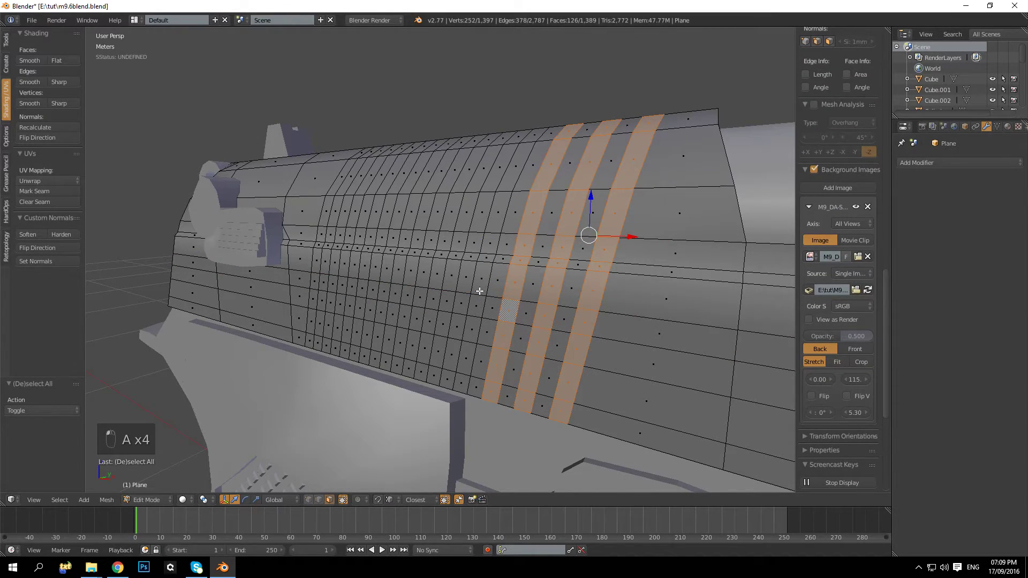
pyautogui.keyDown('alt'); pyautogui.keyDown('shift'); pyautogui.rightClick(478, 290); pyautogui.keyUp('shift'); pyautogui.keyUp('alt')
# Try to extend the selection with six more slanted face loops towards the safety lever, and check the pattern in front view
pyautogui.keyDown('alt'); pyautogui.keyDown('shift'); pyautogui.rightClick(435, 287); pyautogui.keyUp('shift'); pyautogui.keyUp('alt')
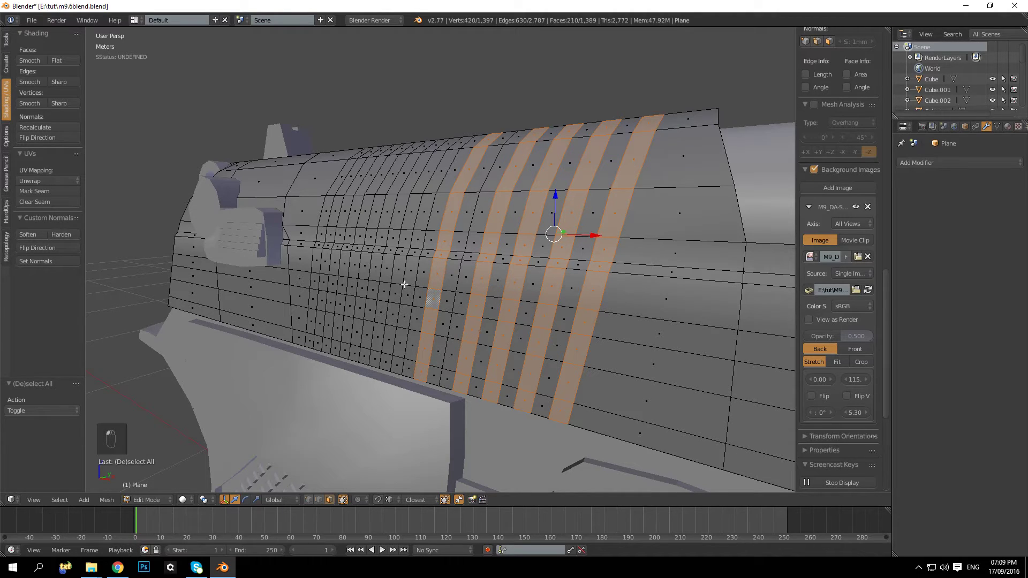
pyautogui.keyDown('alt'); pyautogui.keyDown('shift'); pyautogui.rightClick(405, 284); pyautogui.keyUp('shift'); pyautogui.keyUp('alt')
pyautogui.keyDown('alt'); pyautogui.keyDown('shift'); pyautogui.rightClick(384, 280); pyautogui.keyUp('shift'); pyautogui.keyUp('alt')
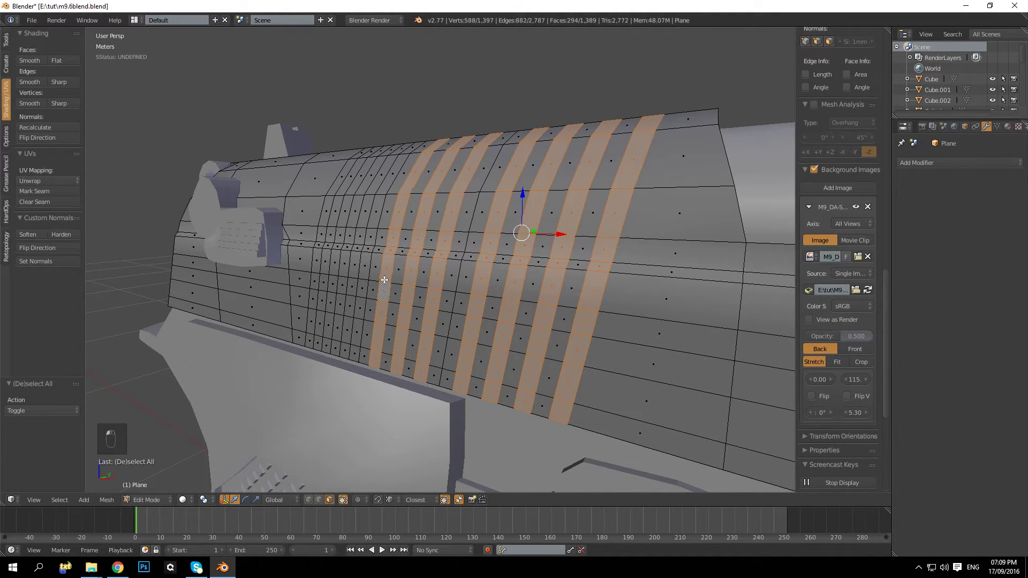
pyautogui.keyDown('alt'); pyautogui.keyDown('shift'); pyautogui.rightClick(363, 279); pyautogui.keyUp('shift'); pyautogui.keyUp('alt')
pyautogui.keyDown('alt'); pyautogui.keyDown('shift'); pyautogui.rightClick(343, 275); pyautogui.keyUp('shift'); pyautogui.keyUp('alt')
pyautogui.keyDown('alt'); pyautogui.keyDown('shift'); pyautogui.rightClick(323, 275); pyautogui.keyUp('shift'); pyautogui.keyUp('alt')
pyautogui.moveTo(322, 275); pyautogui.dragTo(368, 242, button='middle')
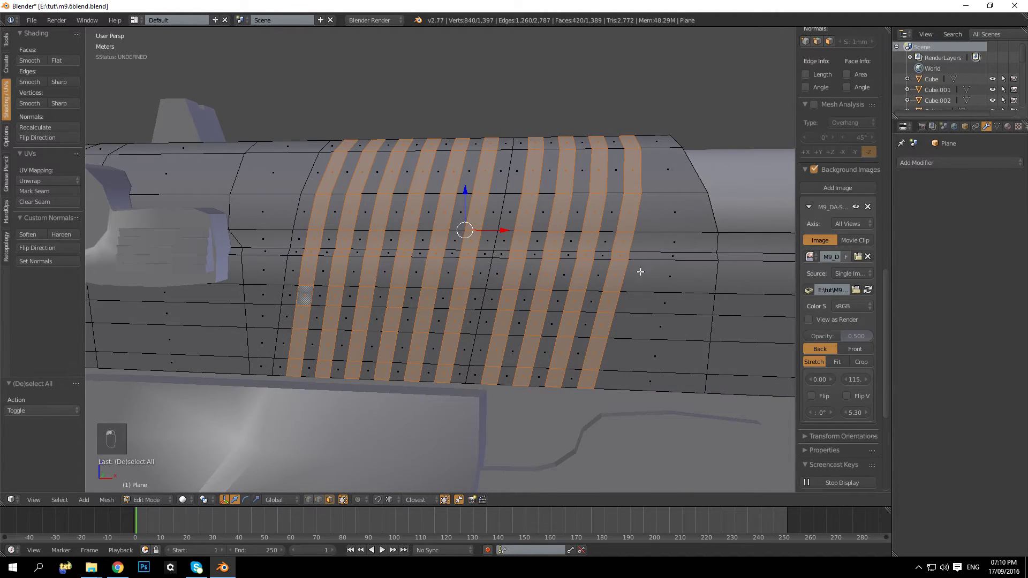
pyautogui.press('KP_1')
pyautogui.press('KP_5')
pyautogui.press('KP_5')
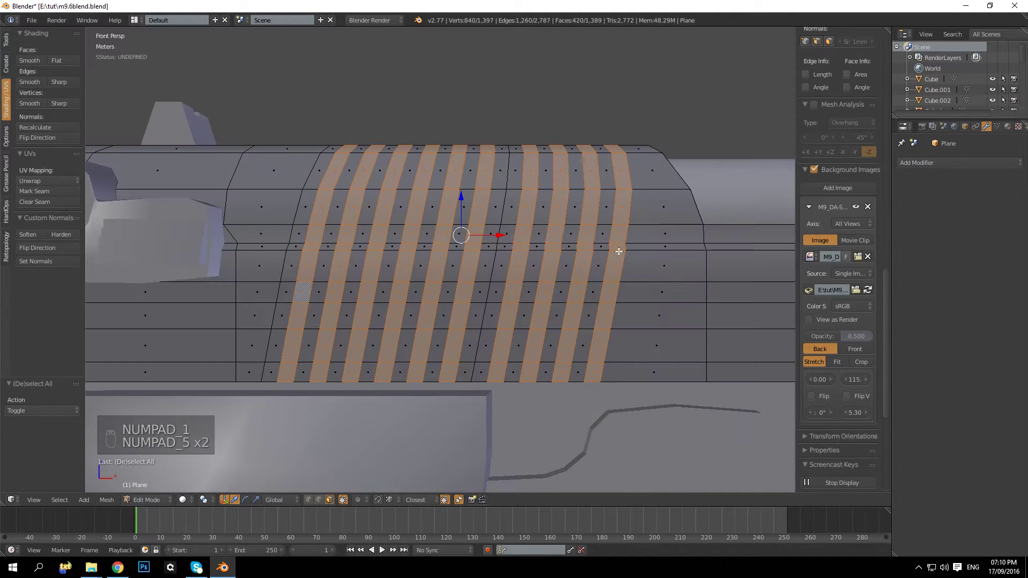
# Undo the recent face-loop selections back to the four evenly alternating bands nearest the muzzle side
pyautogui.hotkey('ctrl', 'z')
pyautogui.hotkey('ctrl', 'z')
pyautogui.hotkey('ctrl', 'z')
pyautogui.hotkey('ctrl', 'z')
pyautogui.hotkey('ctrl', 'z')
pyautogui.hotkey('ctrl', 'z')
pyautogui.hotkey('ctrl', 'z')
pyautogui.hotkey('ctrl', 'z')
pyautogui.hotkey('ctrl', 'z')
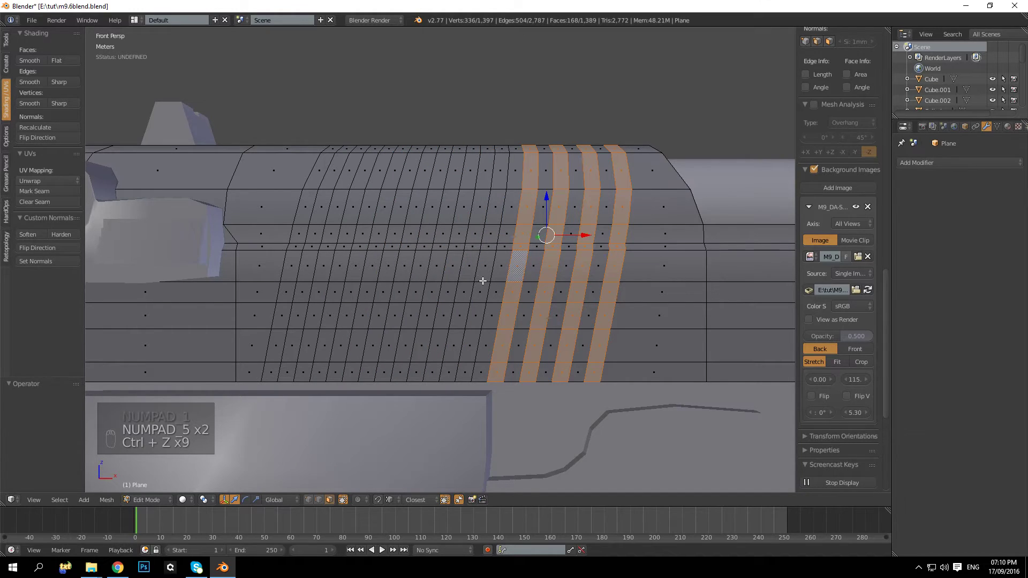
# Add the seven remaining alternating slanted face loops towards the safety lever to the selection
pyautogui.keyDown('alt'); pyautogui.keyDown('shift'); pyautogui.rightClick(480, 281); pyautogui.keyUp('shift'); pyautogui.keyUp('alt')
pyautogui.keyDown('alt'); pyautogui.keyDown('shift'); pyautogui.rightClick(447, 281); pyautogui.keyUp('shift'); pyautogui.keyUp('alt')
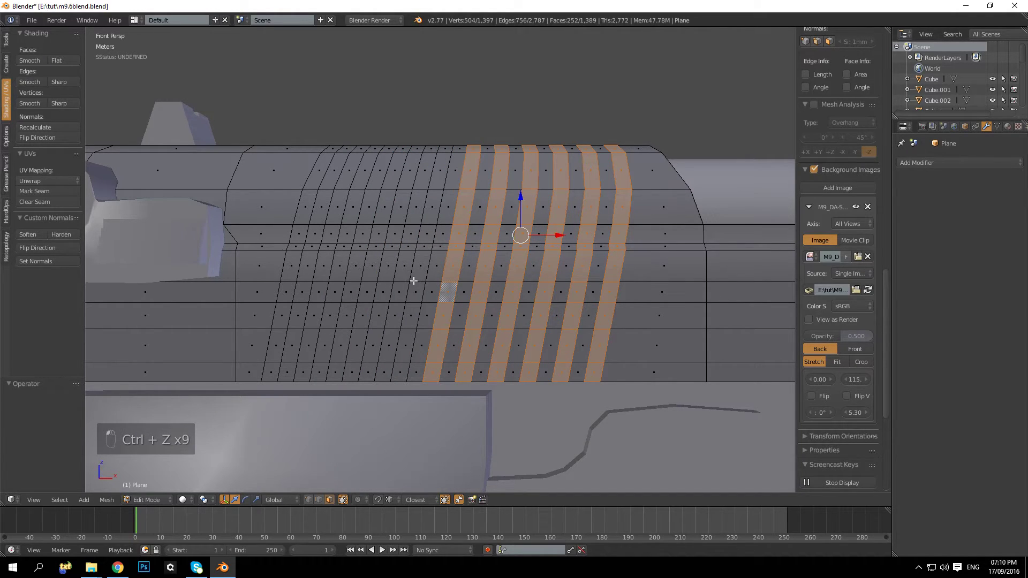
pyautogui.keyDown('alt'); pyautogui.keyDown('shift'); pyautogui.rightClick(414, 281); pyautogui.keyUp('shift'); pyautogui.keyUp('alt')
pyautogui.keyDown('alt'); pyautogui.keyDown('shift'); pyautogui.rightClick(383, 280); pyautogui.keyUp('shift'); pyautogui.keyUp('alt')
pyautogui.keyDown('alt'); pyautogui.keyDown('shift'); pyautogui.rightClick(351, 281); pyautogui.keyUp('shift'); pyautogui.keyUp('alt')
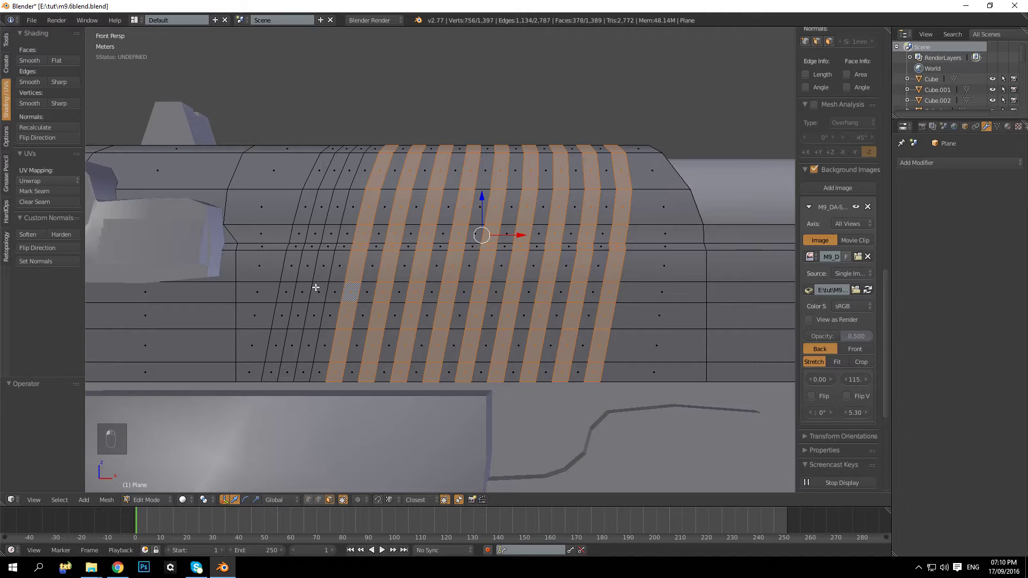
pyautogui.keyDown('alt'); pyautogui.keyDown('shift'); pyautogui.rightClick(318, 282); pyautogui.keyUp('shift'); pyautogui.keyUp('alt')
pyautogui.keyDown('alt'); pyautogui.keyDown('shift'); pyautogui.rightClick(291, 282); pyautogui.keyUp('shift'); pyautogui.keyUp('alt')
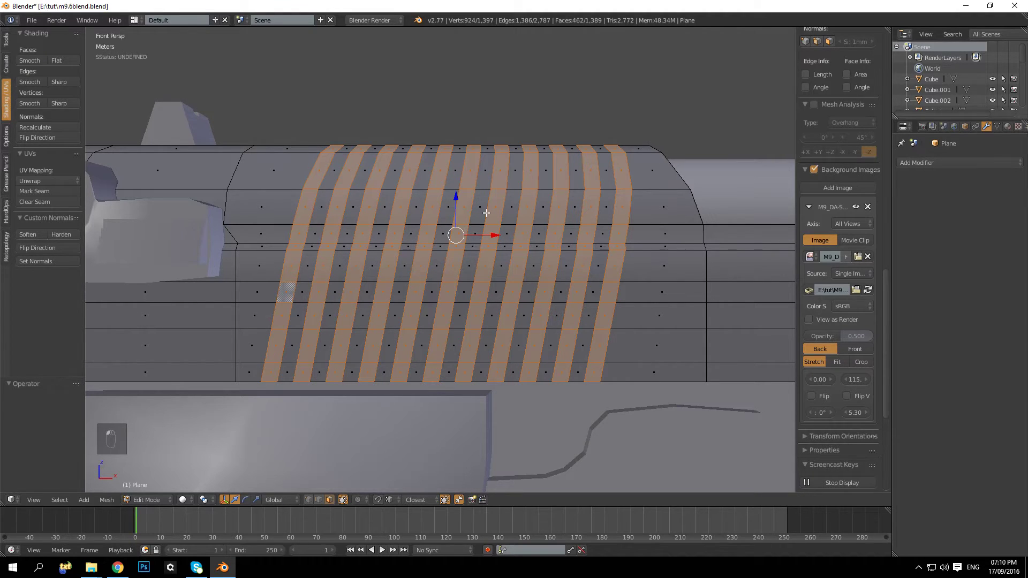
# Deselect the upper faces of the slanted bands in front orthographic wireframe, keeping those from the narrow middle rows down
pyautogui.press('KP_1')
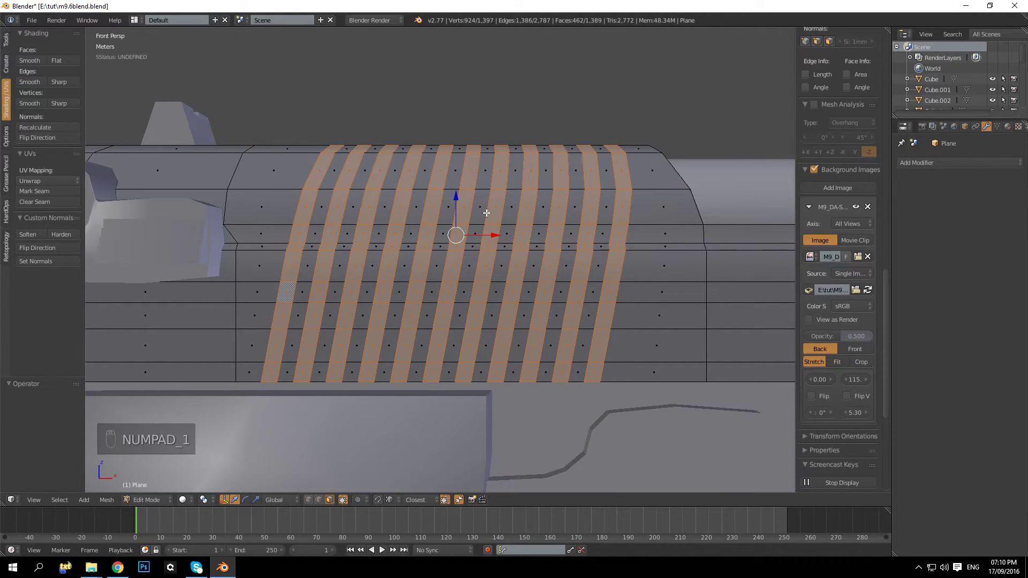
pyautogui.press('KP_5')
pyautogui.press('z')
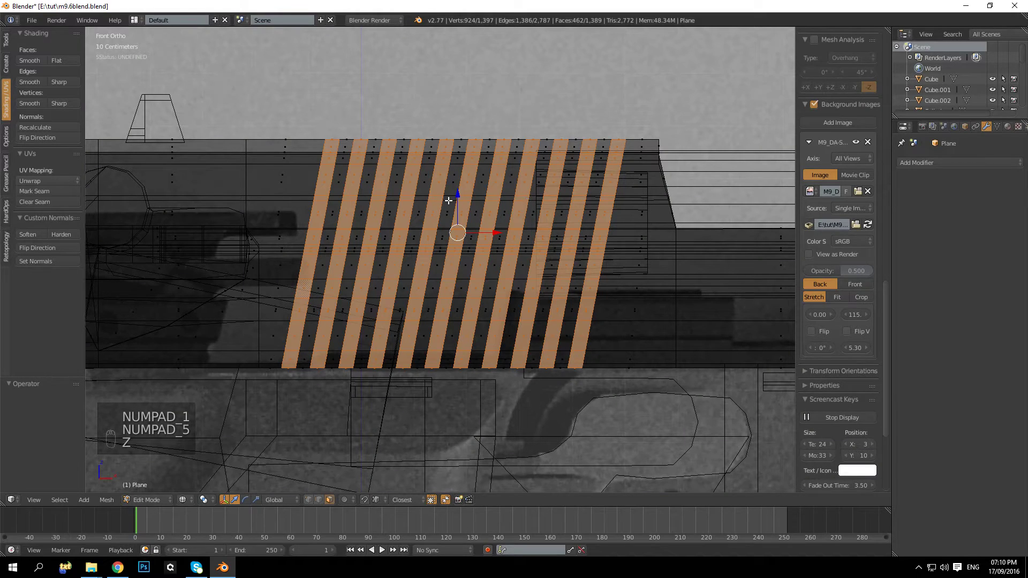
pyautogui.press('b')
pyautogui.moveTo(228, 92); pyautogui.dragTo(677, 231)
pyautogui.moveTo(677, 231)
pyautogui.mouseDown(button='middle')
pyautogui.moveTo(601, 206)
pyautogui.moveTo(311, 241)
pyautogui.moveTo(408, 244)
pyautogui.moveTo(344, 230)
pyautogui.mouseUp(button='middle')
pyautogui.press('KP_5')
pyautogui.press('z')
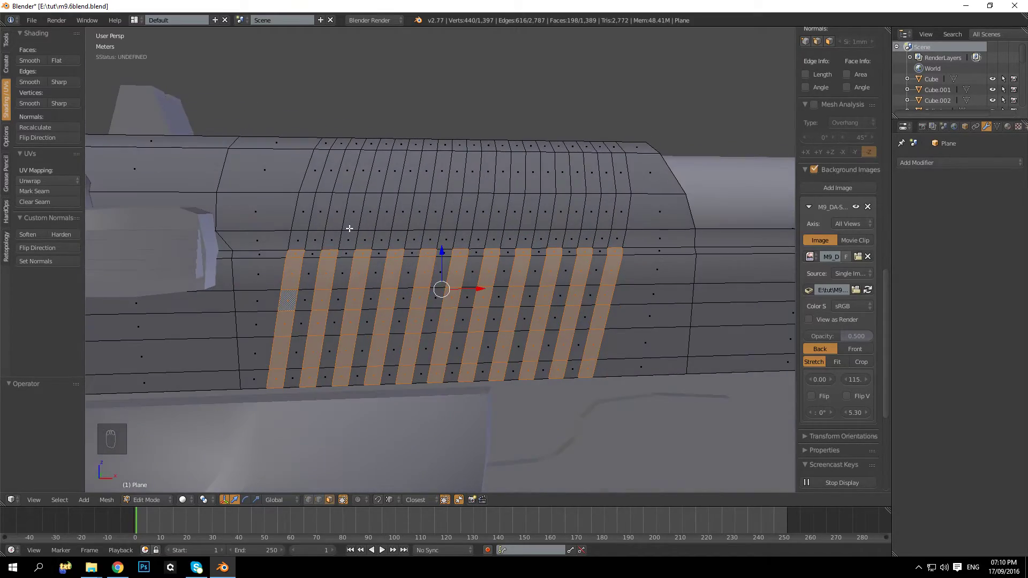
# Deselect the narrow middle faces at the top of the bands, leaving only the wider lower side faces selected
pyautogui.press('KP_1')
pyautogui.press('KP_5')
pyautogui.press('z')
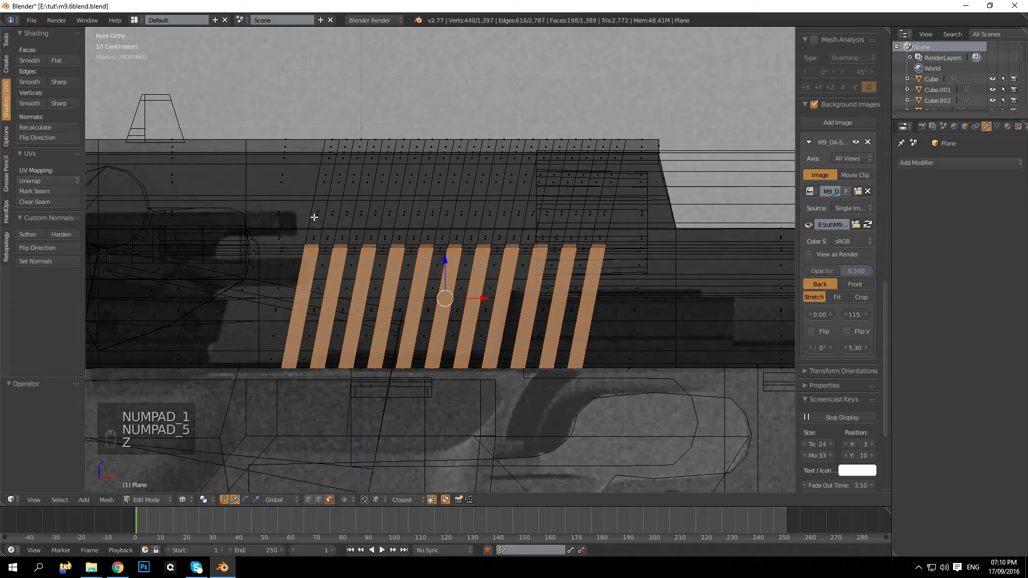
pyautogui.press('b')
pyautogui.moveTo(255, 181); pyautogui.dragTo(670, 254)
pyautogui.press('KP_5')
pyautogui.press('z')
pyautogui.moveTo(661, 222); pyautogui.dragTo(447, 219, button='middle')
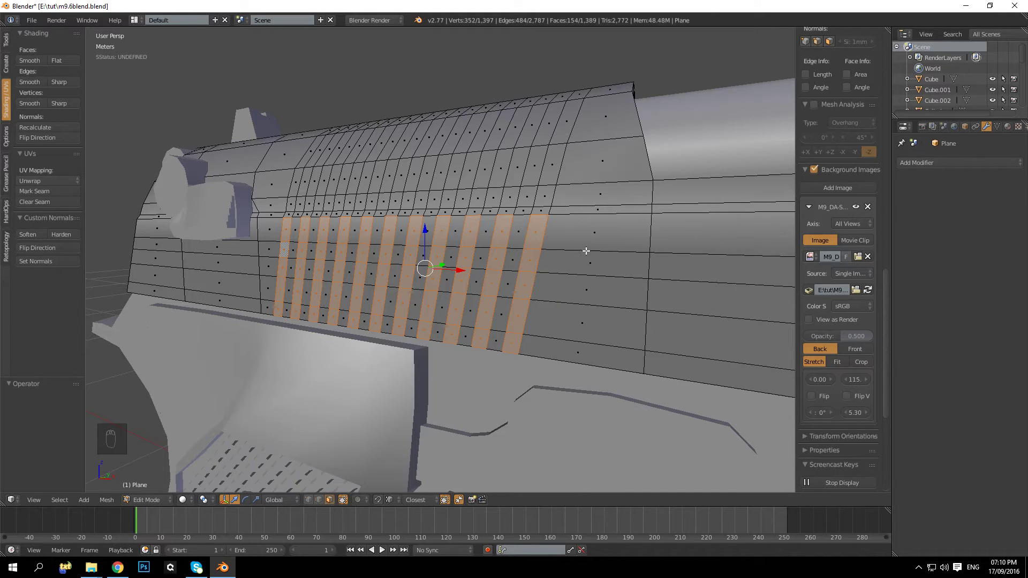
# Try to extrude the selected serration faces along global Y, and undo the extrusion
pyautogui.press('e')
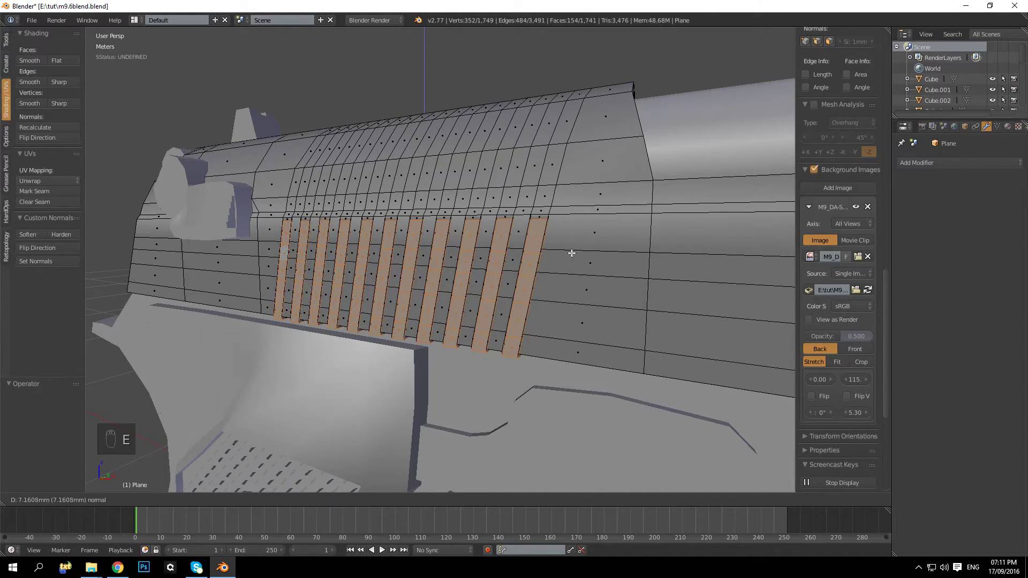
pyautogui.press('y')
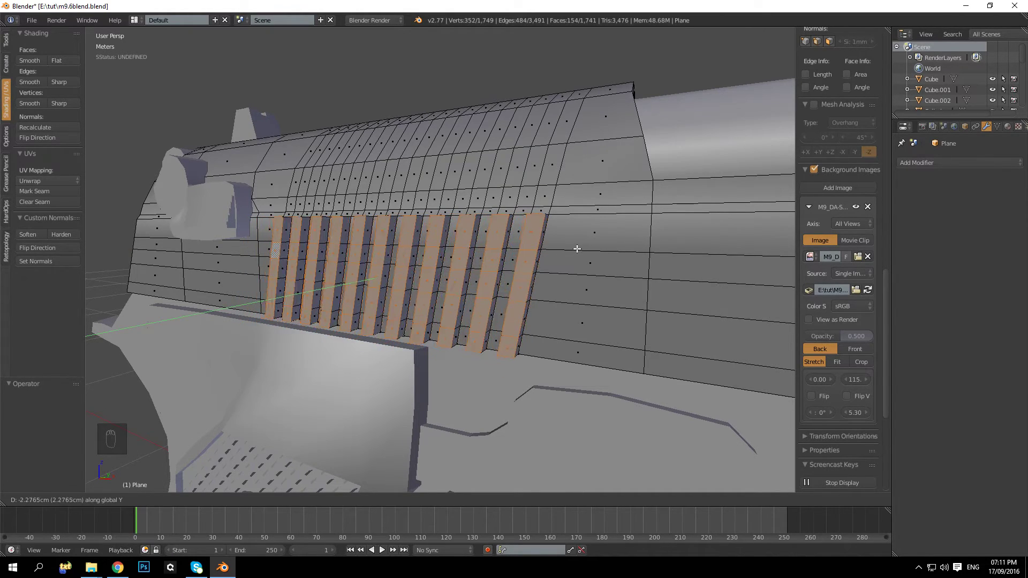
pyautogui.rightClick(553, 251)
pyautogui.moveTo(553, 251); pyautogui.dragTo(466, 278, button='middle')
pyautogui.hotkey('ctrl', 'z')
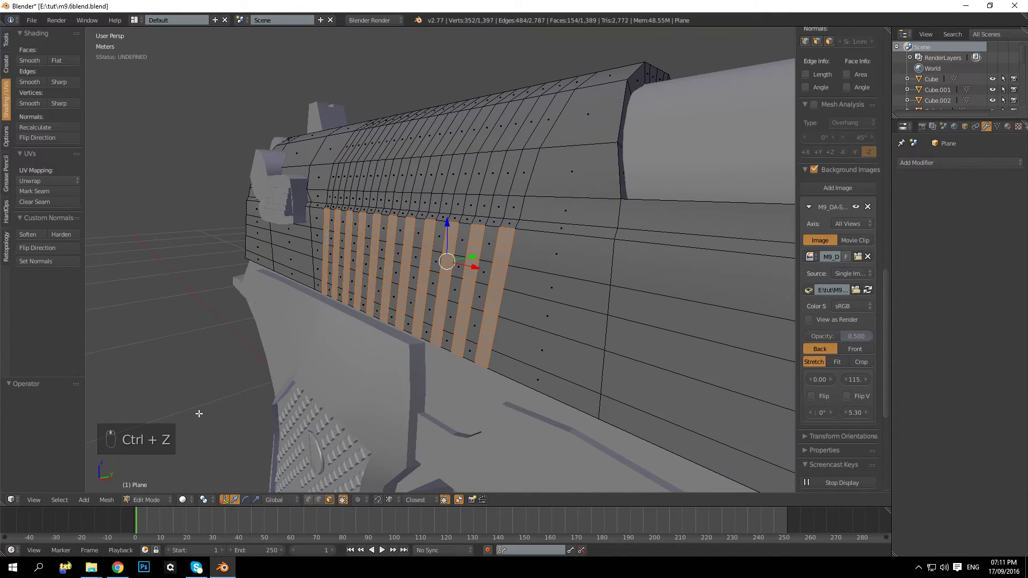
# Set the pivot point to Individual Origins for the selected serration faces
pyautogui.click(204, 499)
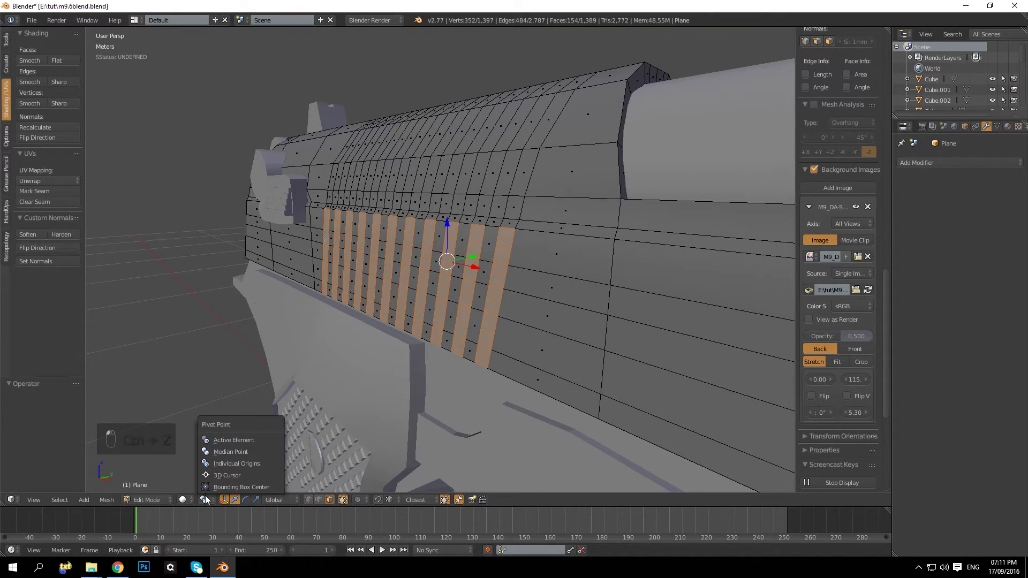
pyautogui.click(251, 464)
pyautogui.moveTo(251, 463); pyautogui.dragTo(320, 343, button='middle')
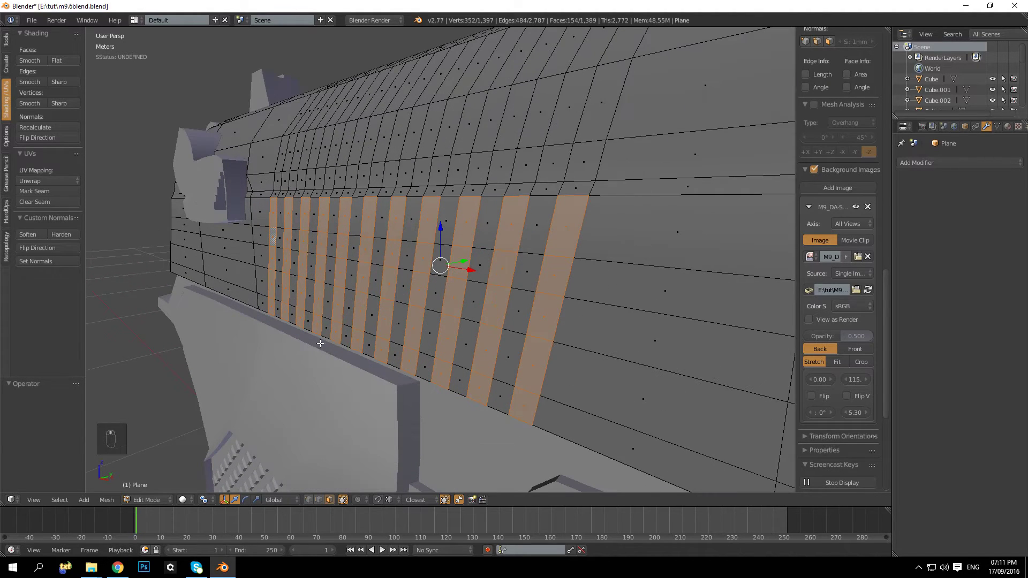
# Try to extrude the selected serration faces inward along their normals without an inset, and undo the extrusion
pyautogui.press('e')
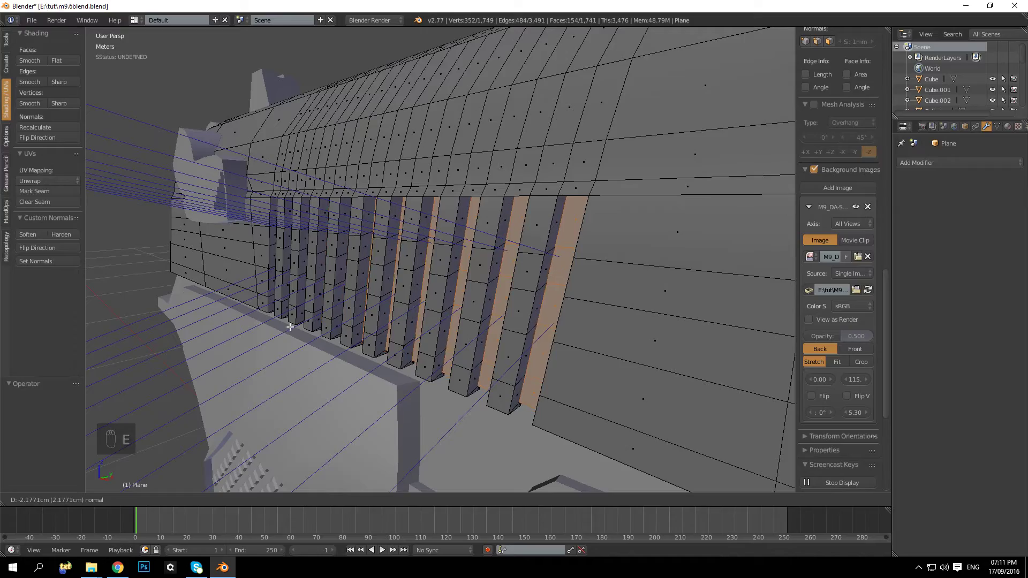
pyautogui.click(321, 318)
pyautogui.moveTo(321, 319); pyautogui.dragTo(408, 319, button='middle')
pyautogui.press('Tab')
pyautogui.press('Tab')
pyautogui.hotkey('ctrl', 'z')
pyautogui.hotkey('ctrl', 'z')
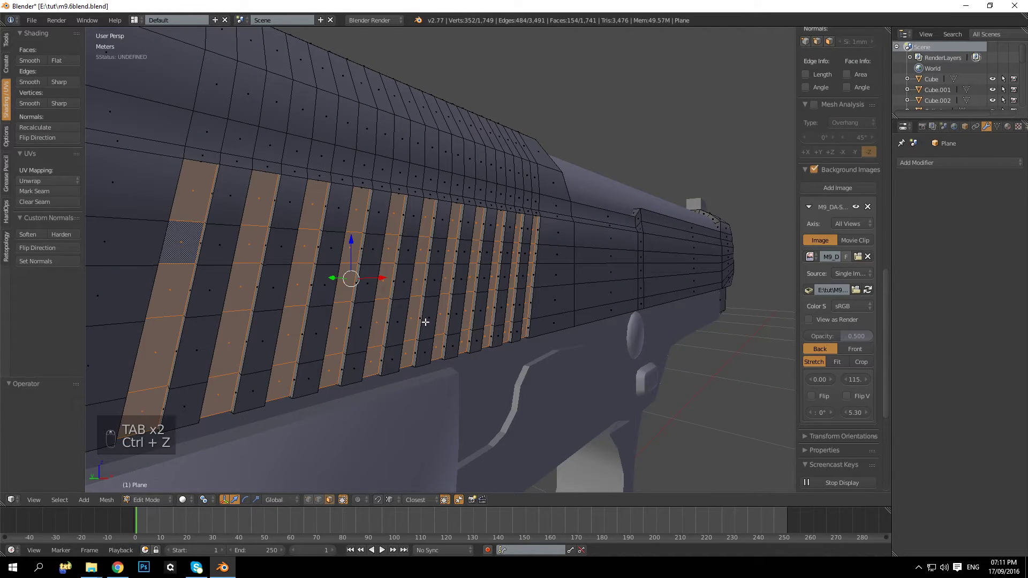
# Inset the selected slanted serration faces by 2 mm
pyautogui.press('i')
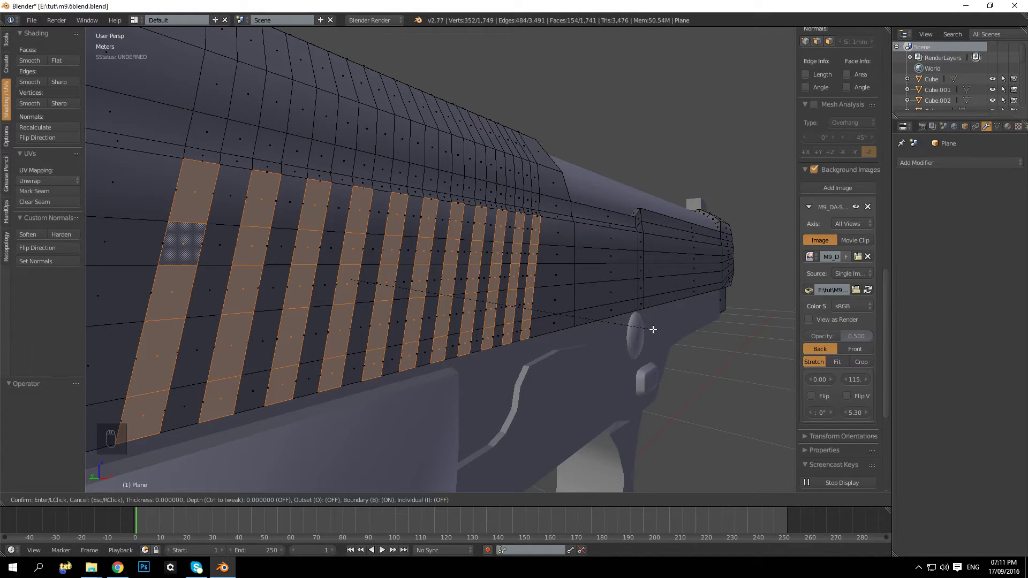
pyautogui.write('0.2')
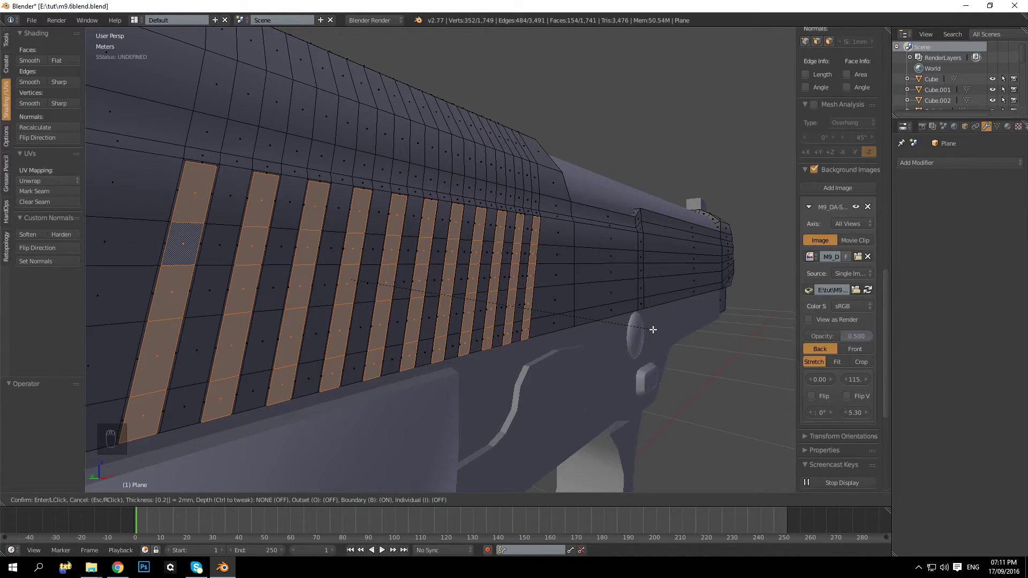
pyautogui.press('Return')
pyautogui.moveTo(653, 329); pyautogui.dragTo(671, 336, button='middle')
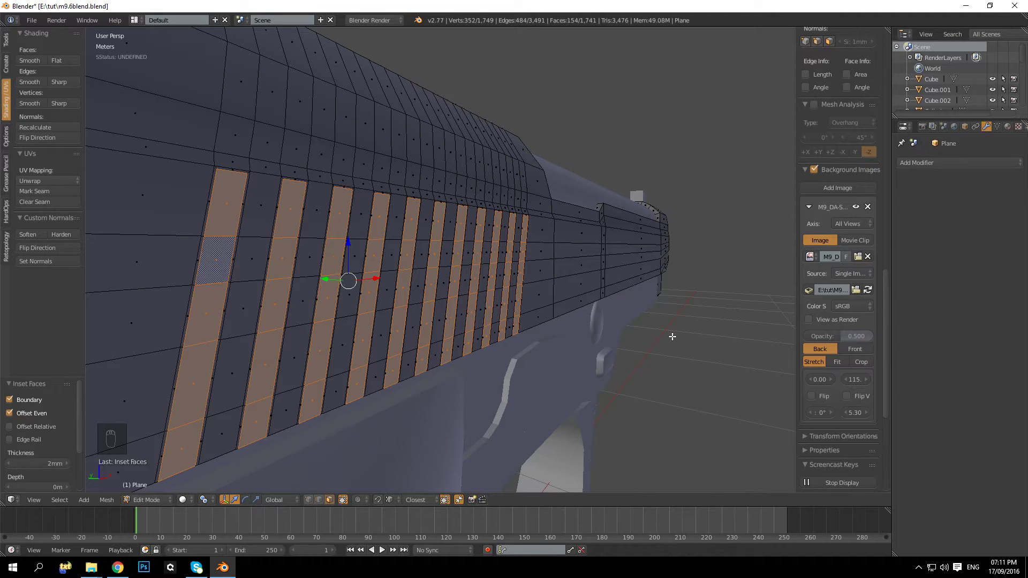
# Extrude the inset serration faces inward along their normals to form the grooves
pyautogui.press('e')
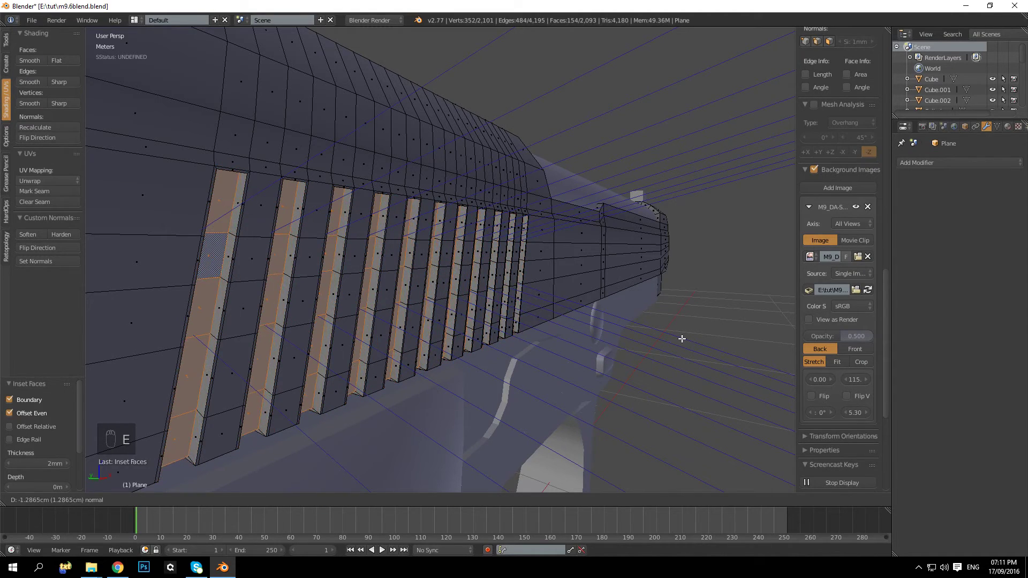
pyautogui.click(679, 338)
pyautogui.moveTo(678, 338); pyautogui.dragTo(512, 413, button='middle')
pyautogui.press('Tab')
pyautogui.press('Tab')
# Clear the selection and select the first four slanted face loops between the grooves, starting from the safety lever end
pyautogui.scroll(6, 512, 412)
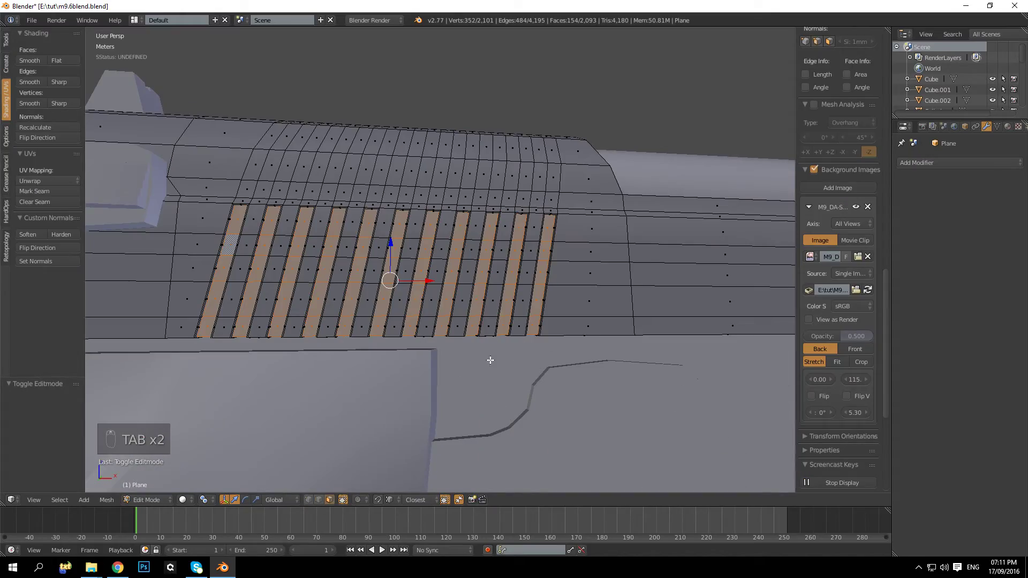
pyautogui.moveTo(378, 355); pyautogui.dragTo(317, 251, button='middle')
pyautogui.press('a')
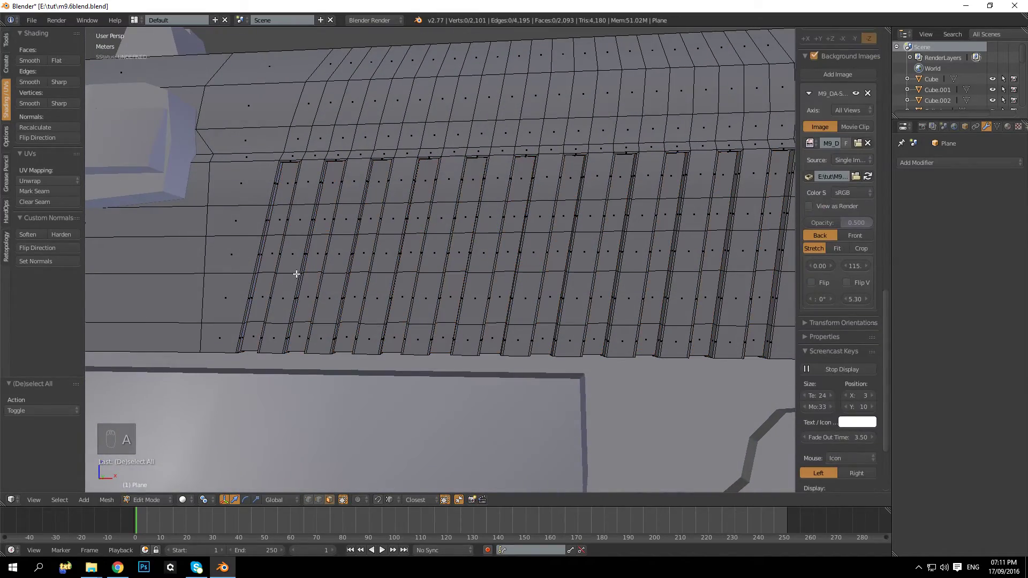
pyautogui.moveTo(319, 361); pyautogui.dragTo(271, 452, button='middle')
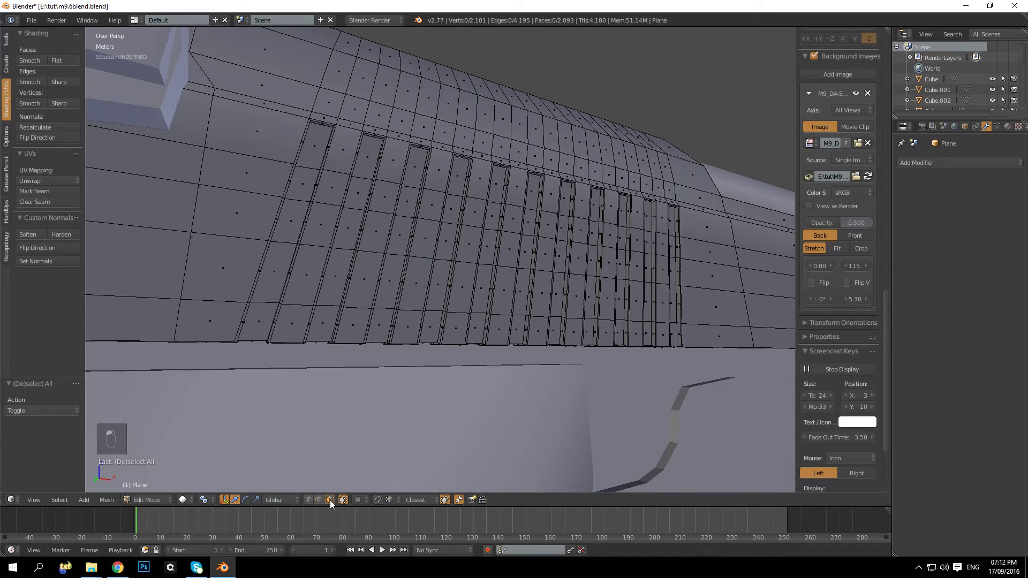
pyautogui.keyDown('alt'); pyautogui.rightClick(319, 238); pyautogui.keyUp('alt')
pyautogui.keyDown('alt'); pyautogui.keyDown('shift'); pyautogui.rightClick(392, 249); pyautogui.keyUp('shift'); pyautogui.keyUp('alt')
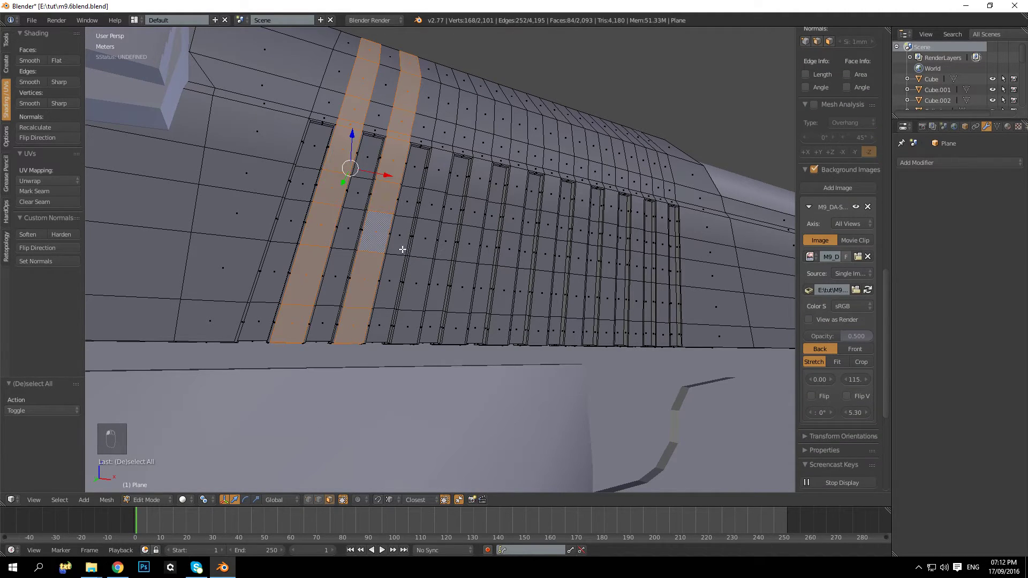
pyautogui.keyDown('alt'); pyautogui.keyDown('shift'); pyautogui.rightClick(425, 259); pyautogui.keyUp('shift'); pyautogui.keyUp('alt')
pyautogui.scroll(1, 475, 252)
pyautogui.keyDown('alt'); pyautogui.keyDown('shift'); pyautogui.rightClick(458, 266); pyautogui.keyUp('shift'); pyautogui.keyUp('alt')
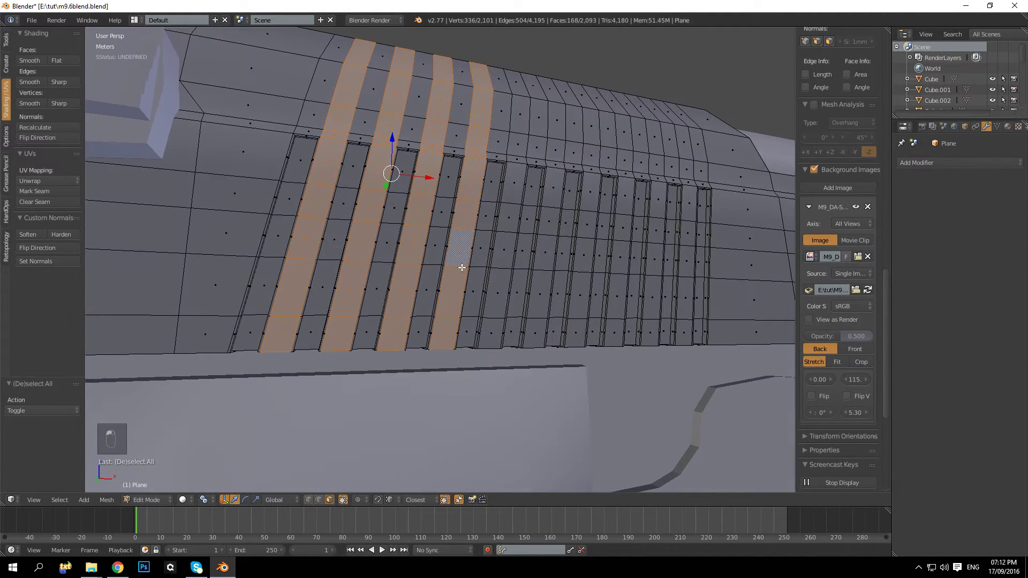
# Add the six remaining slanted face loops between the grooves to the selection, working towards the muzzle
pyautogui.keyDown('alt'); pyautogui.keyDown('shift'); pyautogui.rightClick(506, 267); pyautogui.keyUp('shift'); pyautogui.keyUp('alt')
pyautogui.keyDown('alt'); pyautogui.keyDown('shift'); pyautogui.rightClick(546, 270); pyautogui.keyUp('shift'); pyautogui.keyUp('alt')
pyautogui.keyDown('alt'); pyautogui.keyDown('shift'); pyautogui.rightClick(583, 271); pyautogui.keyUp('shift'); pyautogui.keyUp('alt')
pyautogui.keyDown('alt'); pyautogui.keyDown('shift'); pyautogui.rightClick(621, 272); pyautogui.keyUp('shift'); pyautogui.keyUp('alt')
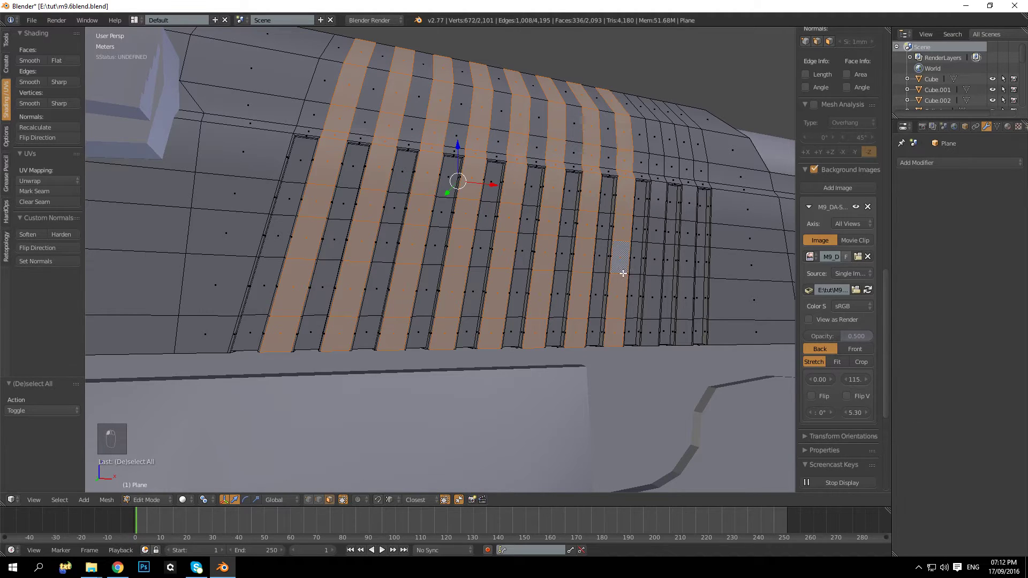
pyautogui.keyDown('alt'); pyautogui.keyDown('shift'); pyautogui.rightClick(654, 276); pyautogui.keyUp('shift'); pyautogui.keyUp('alt')
pyautogui.keyDown('alt'); pyautogui.keyDown('shift'); pyautogui.rightClick(670, 264); pyautogui.keyUp('shift'); pyautogui.keyUp('alt')
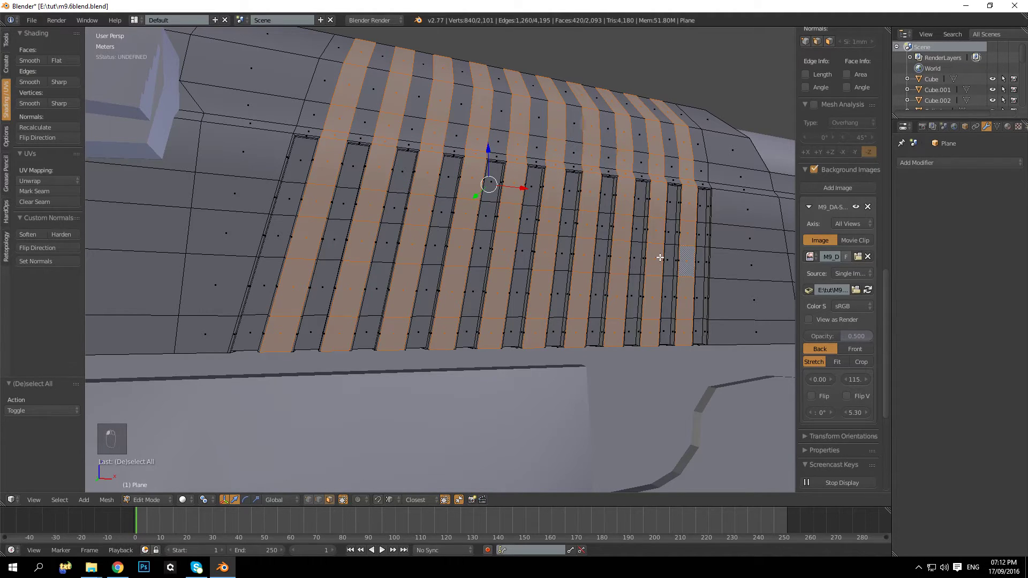
# Deselect the upper faces of the bands in front orthographic wireframe, leaving only the lower side faces between the grooves selected
pyautogui.press('KP_1')
pyautogui.press('KP_5')
pyautogui.press('z')
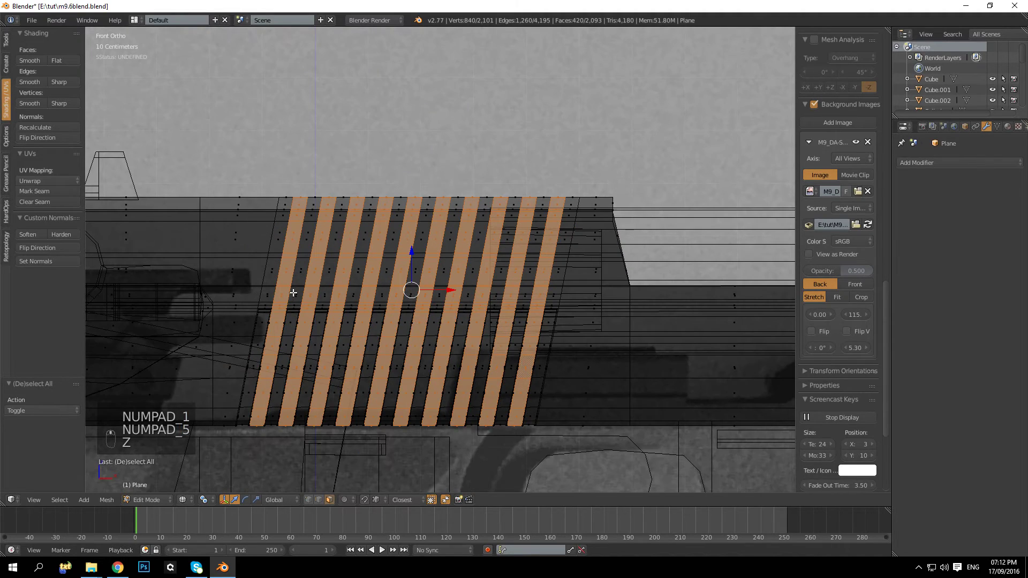
pyautogui.press('b')
pyautogui.moveTo(207, 165); pyautogui.dragTo(406, 243, button='middle')
pyautogui.press('KP_5')
pyautogui.press('z')
pyautogui.scroll(3, 466, 289)
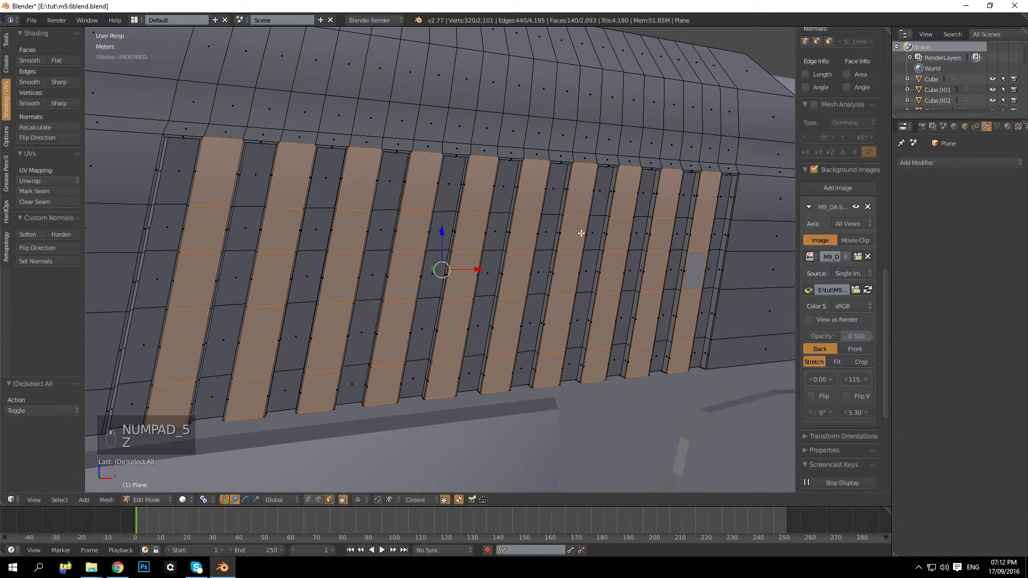
# Inset the selected side faces between the grooves by 2 mm
pyautogui.press('i')
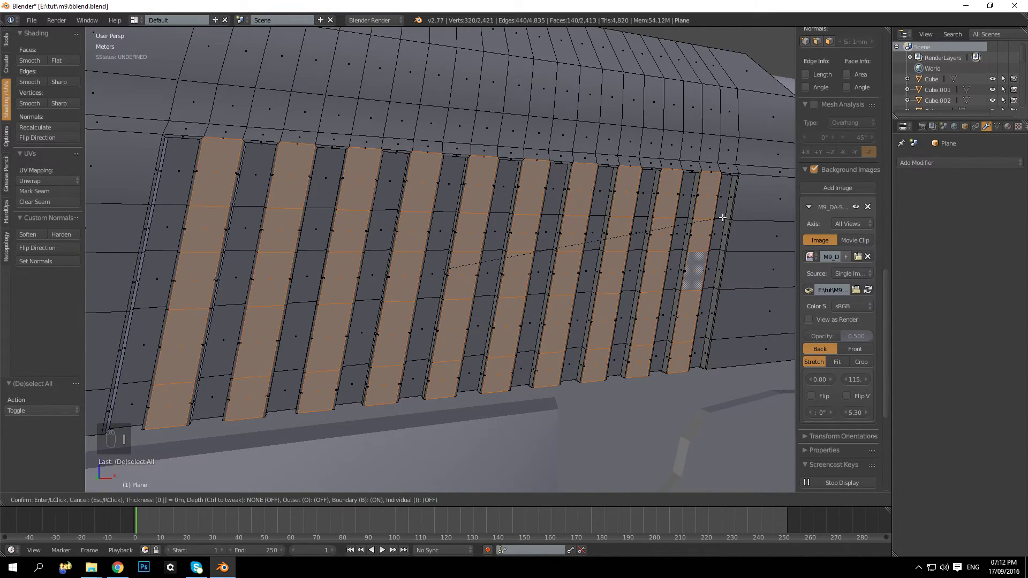
pyautogui.click(722, 217)
pyautogui.moveTo(721, 217); pyautogui.dragTo(656, 252, button='middle')
# Extrude the newly inset side faces inward along their normals
pyautogui.press('e')
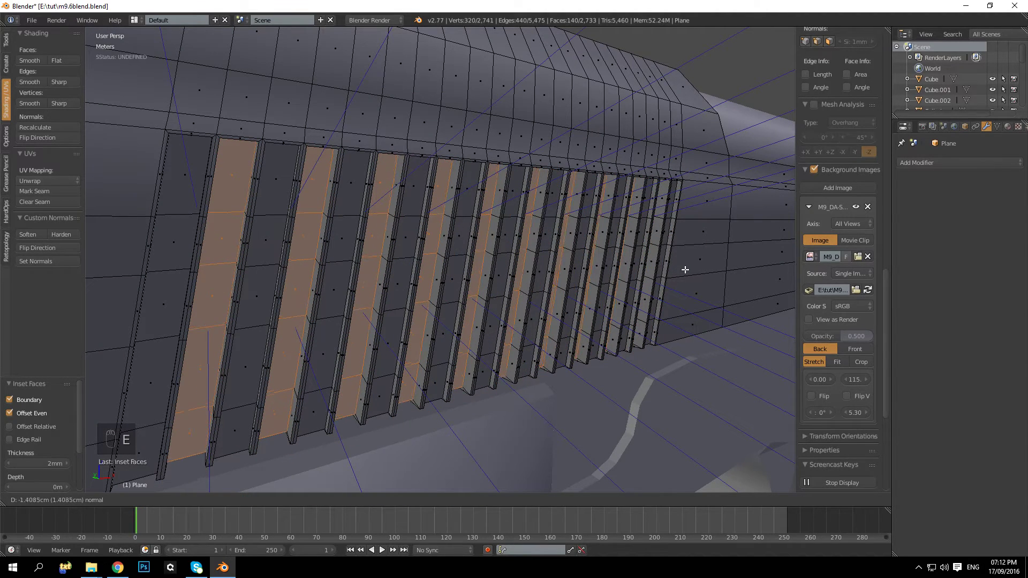
pyautogui.click(683, 269)
pyautogui.moveTo(680, 268)
pyautogui.mouseDown(button='middle')
pyautogui.moveTo(669, 268)
pyautogui.moveTo(682, 269)
pyautogui.mouseUp(button='middle')
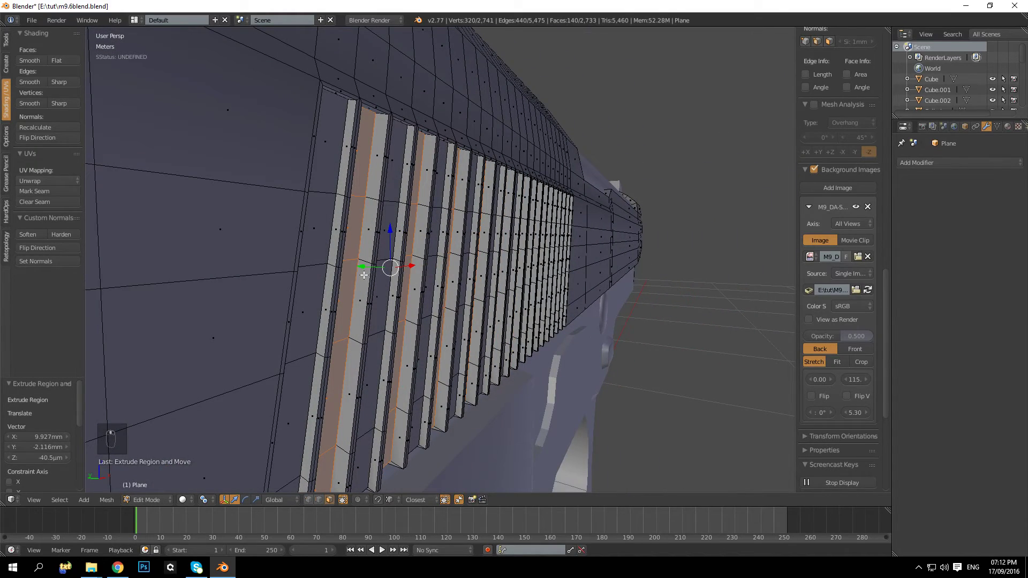
# Enable snapping and try moving the extruded faces along Y to match the neighbouring grooves' depth, undoing each move
pyautogui.hotkey('shift', 'Tab')
pyautogui.moveTo(364, 274); pyautogui.dragTo(370, 280, button='middle')
pyautogui.moveTo(361, 265); pyautogui.dragTo(356, 110)
pyautogui.moveTo(356, 110); pyautogui.dragTo(354, 271, button='middle')
pyautogui.hotkey('ctrl', 'z')
pyautogui.moveTo(353, 271); pyautogui.dragTo(379, 70)
pyautogui.moveTo(379, 70)
pyautogui.mouseDown(button='middle')
pyautogui.moveTo(381, 80)
pyautogui.moveTo(376, 68)
pyautogui.mouseUp(button='middle')
pyautogui.hotkey('ctrl', 'z')
pyautogui.moveTo(362, 271); pyautogui.dragTo(310, 385)
pyautogui.hotkey('ctrl', 'z')
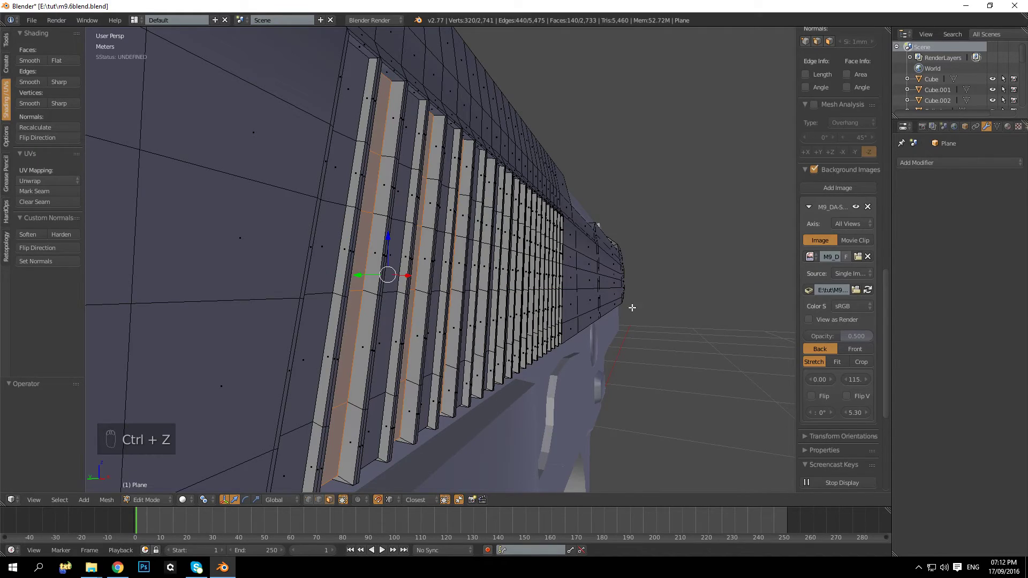
# Undo the inward extrusion of the inset side faces between the first grooves
pyautogui.moveTo(702, 320); pyautogui.dragTo(640, 356, button='middle')
pyautogui.moveTo(562, 321); pyautogui.dragTo(548, 330, button='middle')
pyautogui.hotkey('ctrl', 'z')
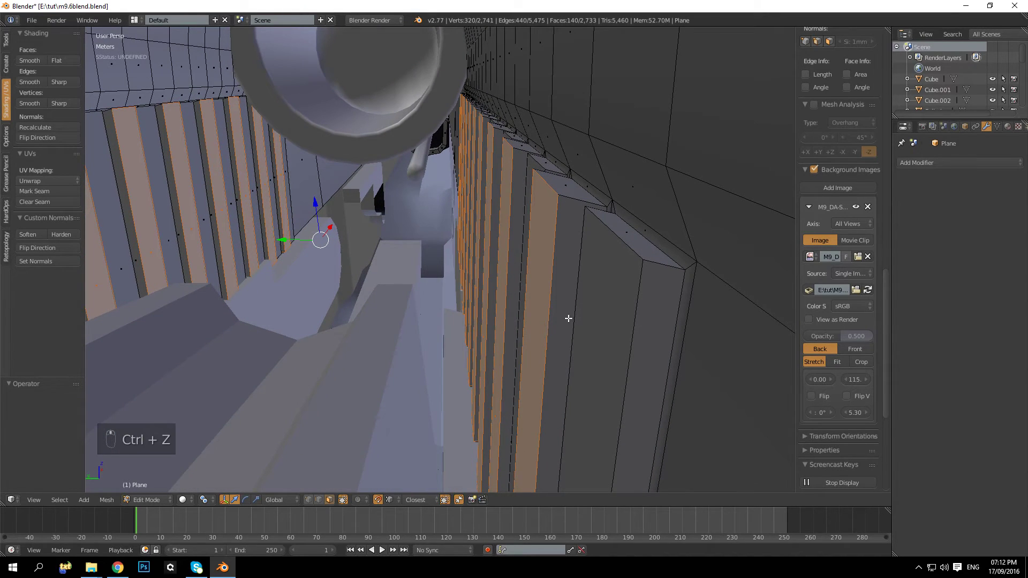
pyautogui.hotkey('ctrl', 'z')
# Extrude the inset faces inward about 6.2 mm, snapped to the neighbouring grooves' depth, and turn snapping off
pyautogui.moveTo(592, 282); pyautogui.dragTo(575, 284, button='middle')
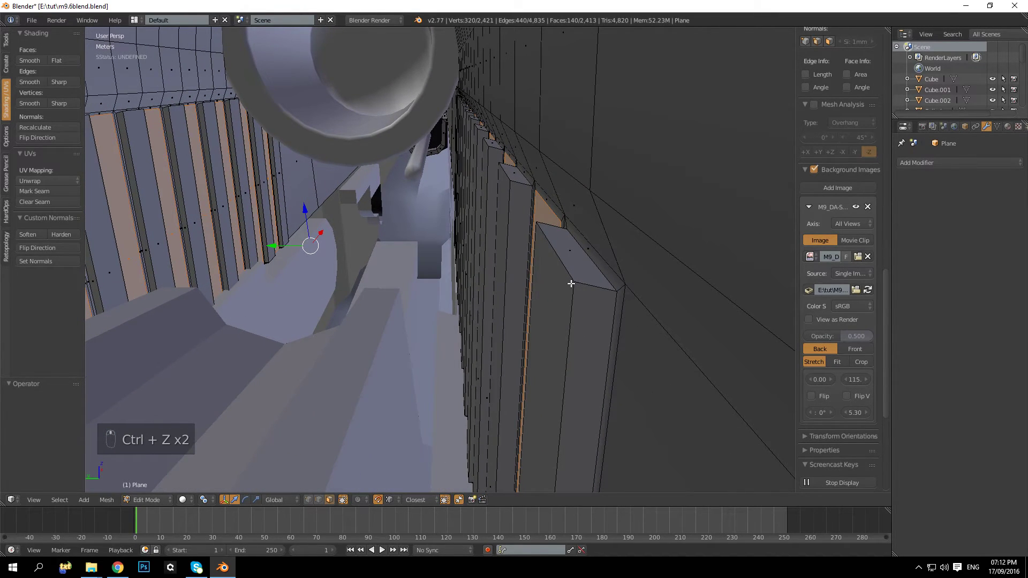
pyautogui.press('e')
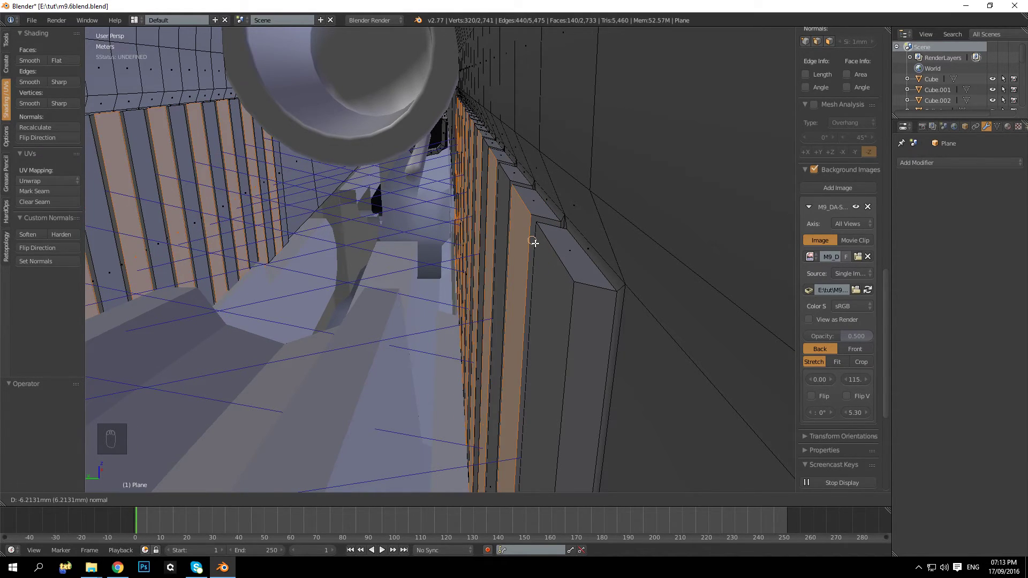
pyautogui.click(534, 241)
pyautogui.moveTo(550, 234); pyautogui.dragTo(572, 255, button='middle')
pyautogui.press('Tab')
pyautogui.hotkey('shift', 'Tab')
# Deselect everything in Object Mode and examine the finished grip serrations up close on the slide
pyautogui.press('Tab')
pyautogui.press('Tab')
pyautogui.press('a')
pyautogui.press('a')
pyautogui.press('a')
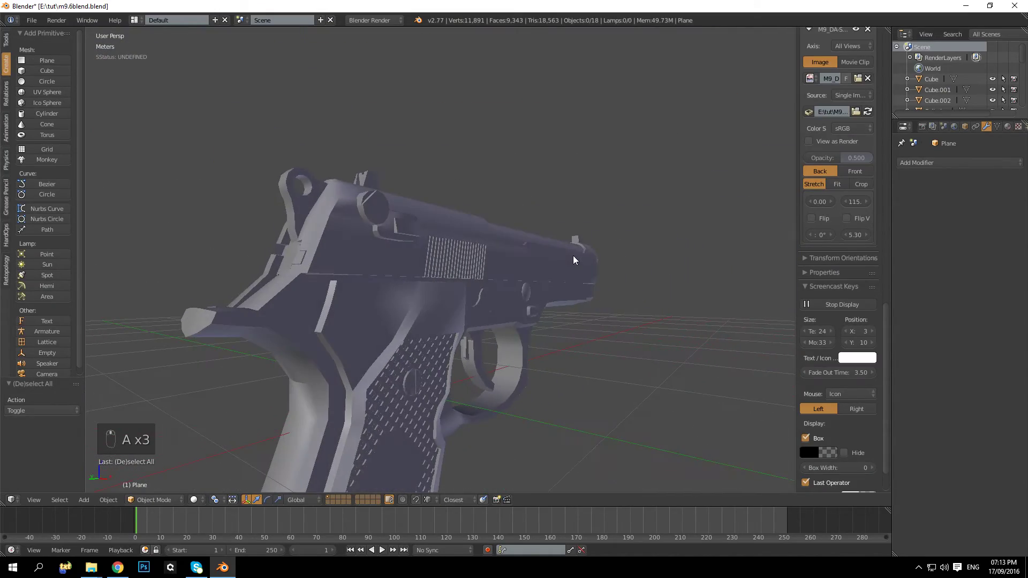
pyautogui.scroll(4, 572, 255)
pyautogui.scroll(10, 544, 288)
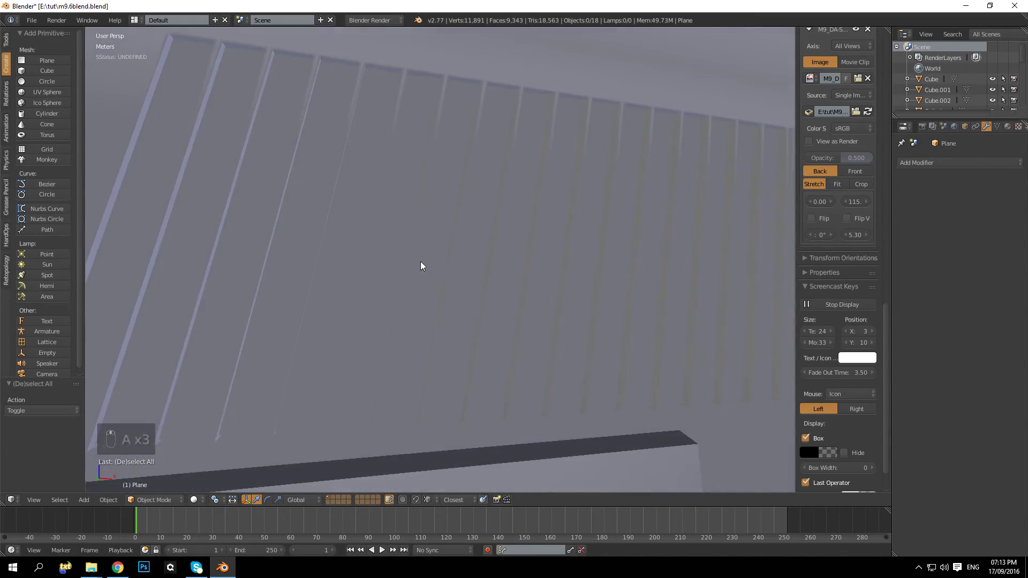
# Select the whole strip of narrow faces along the serrations' underside in Edit Mode, from the muzzle end to the rear
pyautogui.press('Tab')
pyautogui.moveTo(506, 291); pyautogui.dragTo(170, 302, button='middle')
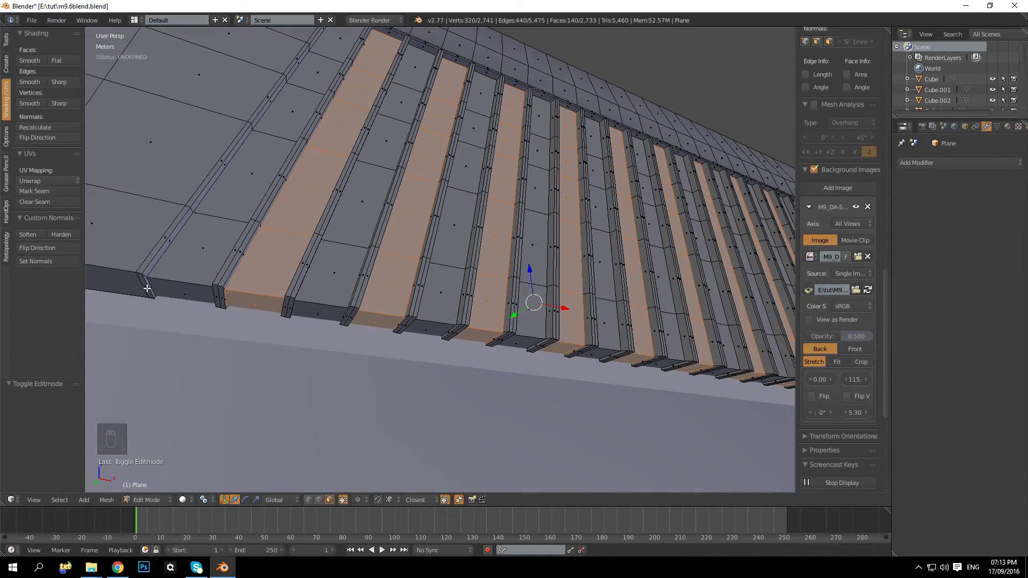
pyautogui.rightClick(168, 293)
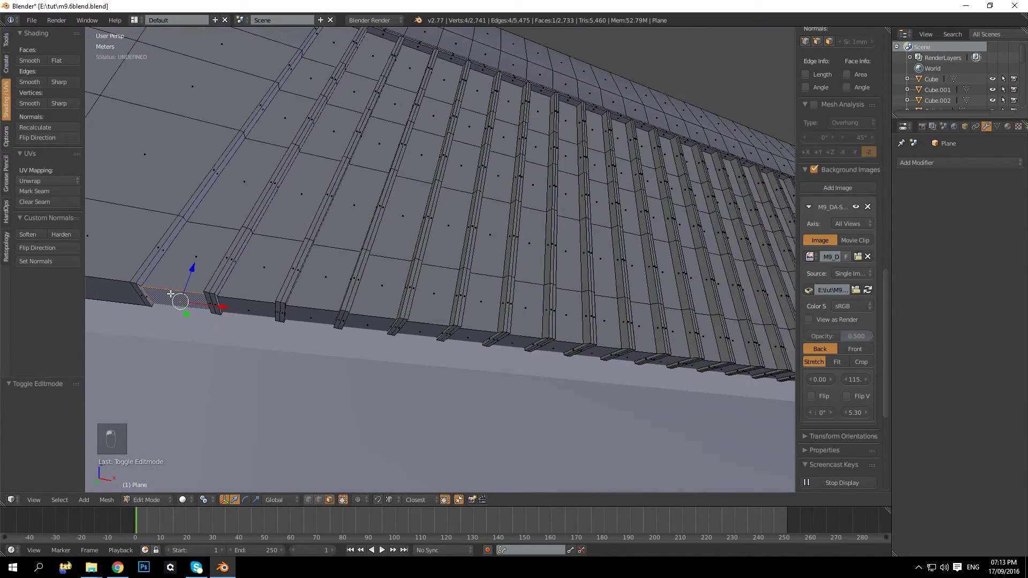
pyautogui.moveTo(170, 294); pyautogui.dragTo(681, 237, button='middle')
pyautogui.rightClick(643, 213)
pyautogui.moveTo(349, 255)
pyautogui.mouseDown(button='middle')
pyautogui.moveTo(390, 266)
pyautogui.moveTo(335, 270)
pyautogui.mouseUp(button='middle')
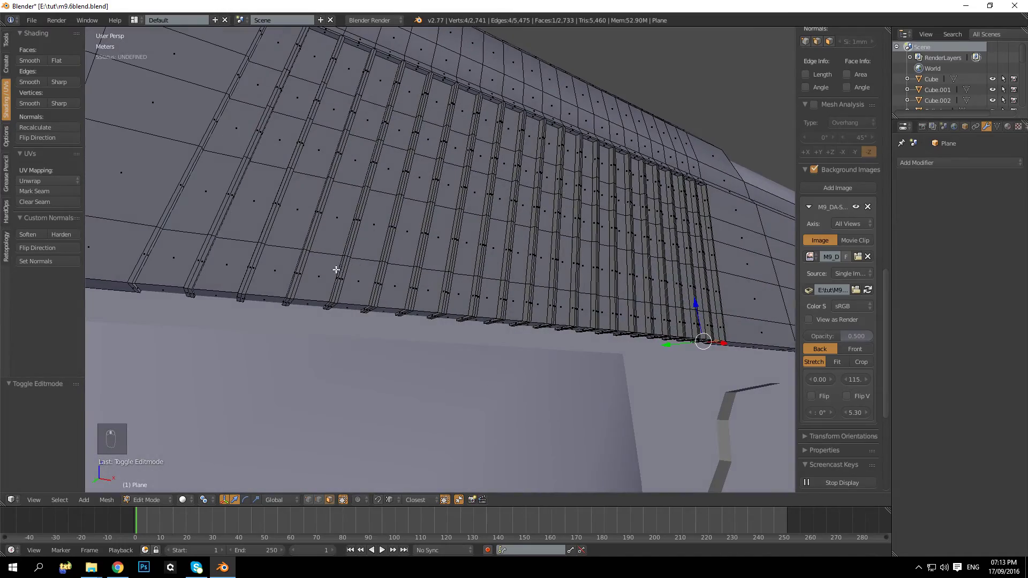
pyautogui.keyDown('ctrl'); pyautogui.rightClick(161, 292); pyautogui.keyUp('ctrl')
pyautogui.moveTo(188, 288); pyautogui.dragTo(490, 267, button='middle')
pyautogui.scroll(4, 544, 266)
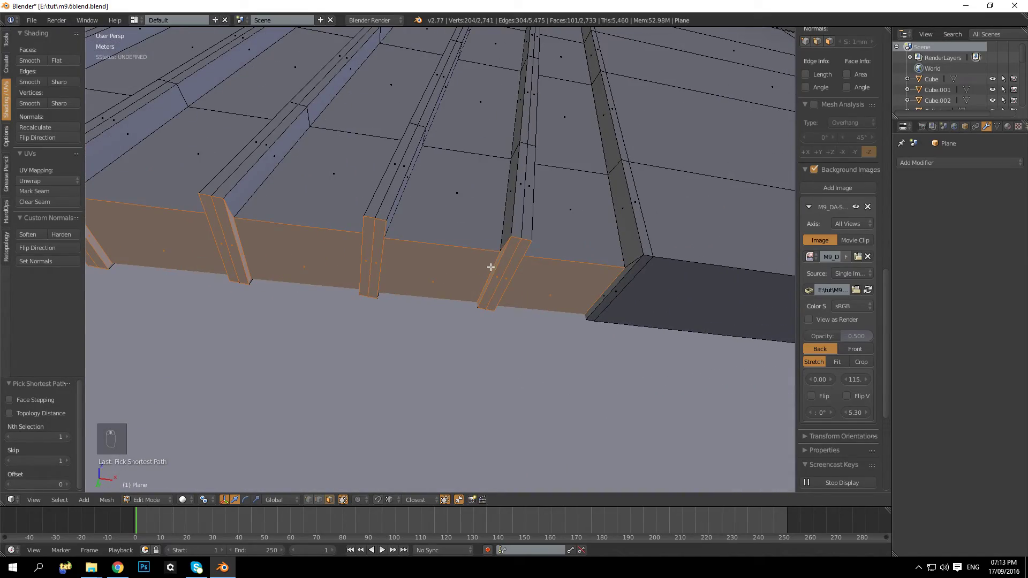
# Examine the underside strip of the serrations in both Object Mode and Edit Mode, leaving its faces in place
pyautogui.moveTo(491, 266)
pyautogui.mouseDown(button='middle')
pyautogui.moveTo(464, 278)
pyautogui.moveTo(507, 277)
pyautogui.moveTo(482, 296)
pyautogui.moveTo(517, 325)
pyautogui.mouseUp(button='middle')
pyautogui.press('Tab')
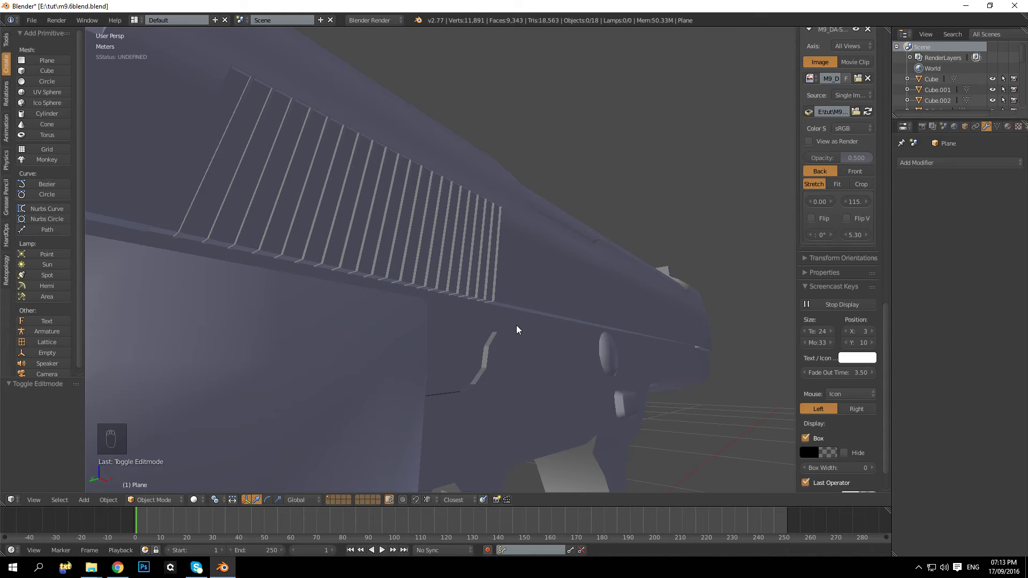
pyautogui.moveTo(480, 262); pyautogui.dragTo(485, 299, button='middle')
pyautogui.scroll(4, 468, 295)
pyautogui.press('Tab')
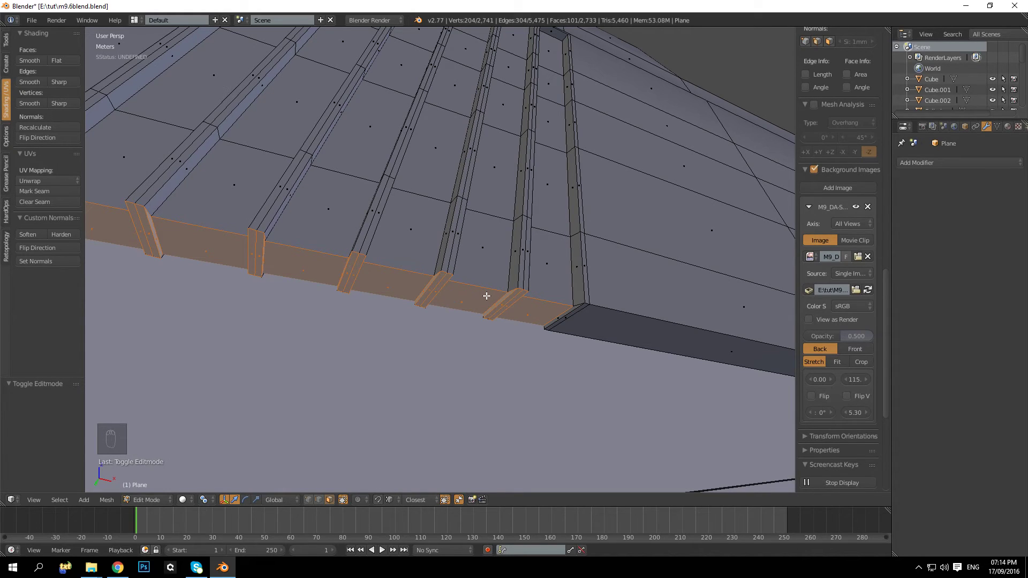
pyautogui.press('Delete')
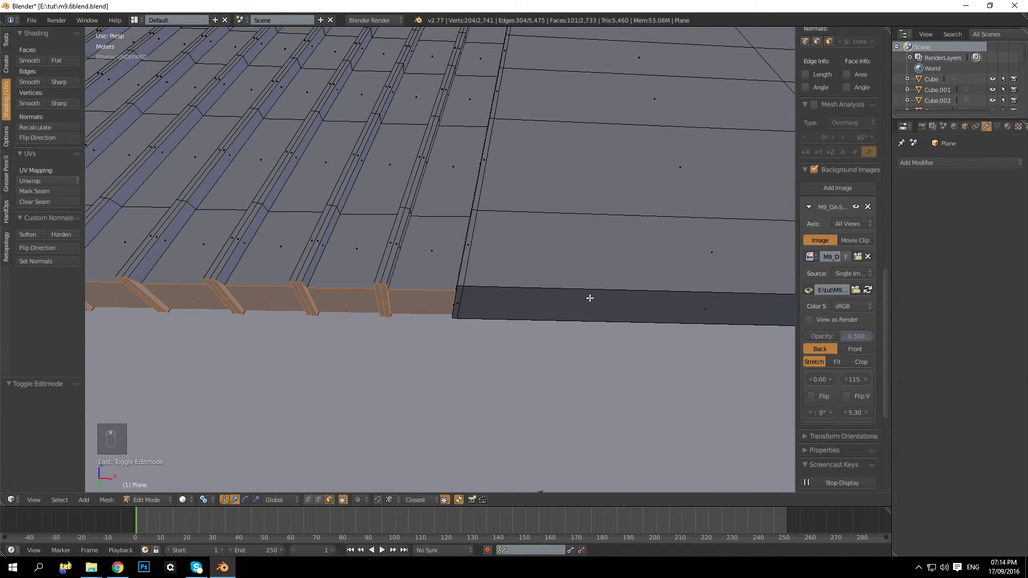
pyautogui.moveTo(590, 298); pyautogui.dragTo(573, 335, button='middle')
# Return to Object Mode with nothing selected and show the pistol in front orthographic wireframe over the reference image
pyautogui.scroll(-8, 589, 312)
pyautogui.press('Tab')
pyautogui.press('a')
pyautogui.press('a')
pyautogui.press('a')
pyautogui.scroll(-4, 471, 353)
pyautogui.scroll(6, 562, 329)
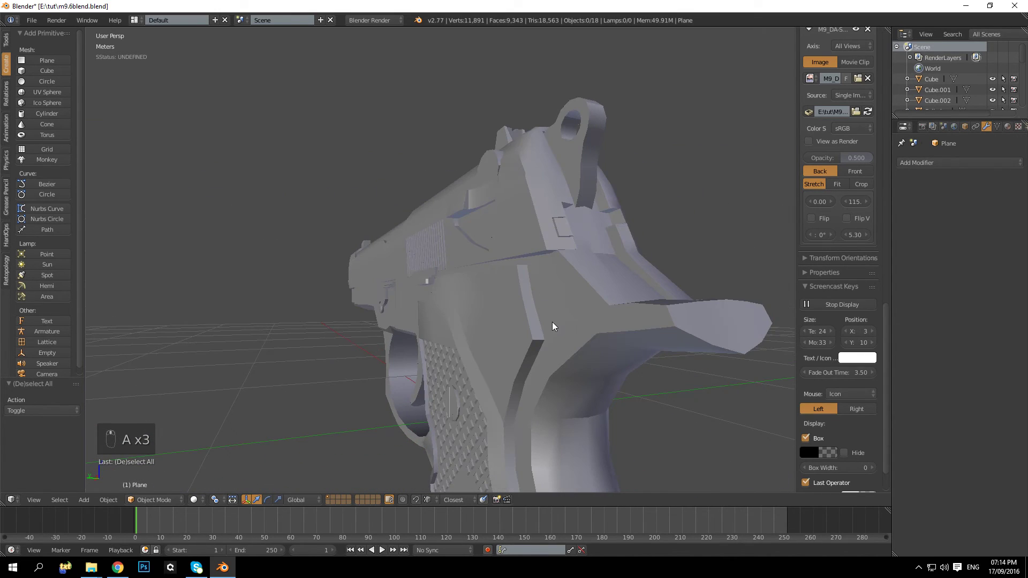
pyautogui.press('KP_1')
pyautogui.moveTo(537, 287); pyautogui.dragTo(513, 266, button='middle')
pyautogui.press('KP_5')
pyautogui.press('z')
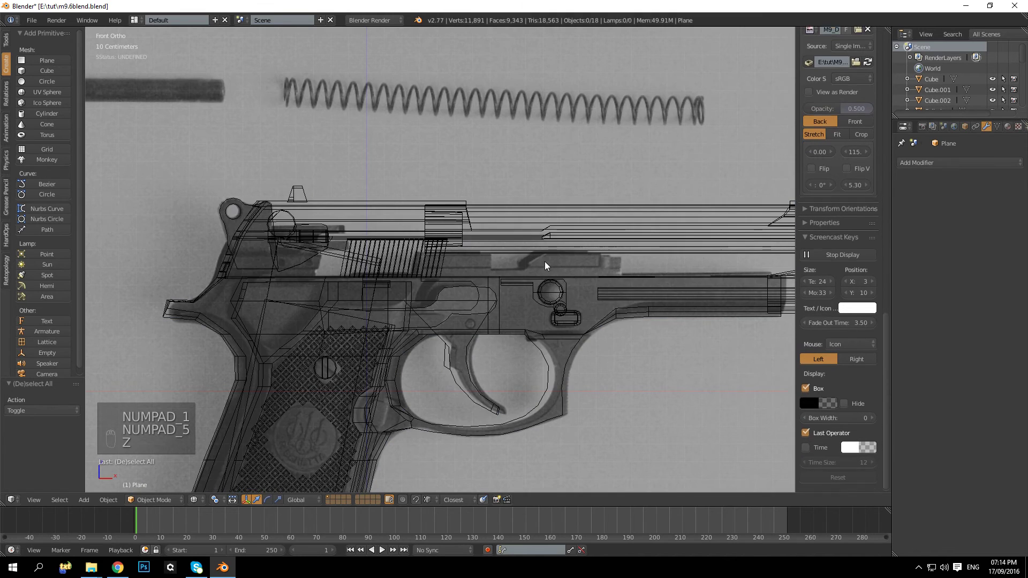
# Compare the whole pistol with the reference image, alternating between solid perspective shading and front orthographic wireframe
pyautogui.scroll(-4, 545, 259)
pyautogui.scroll(4, 553, 272)
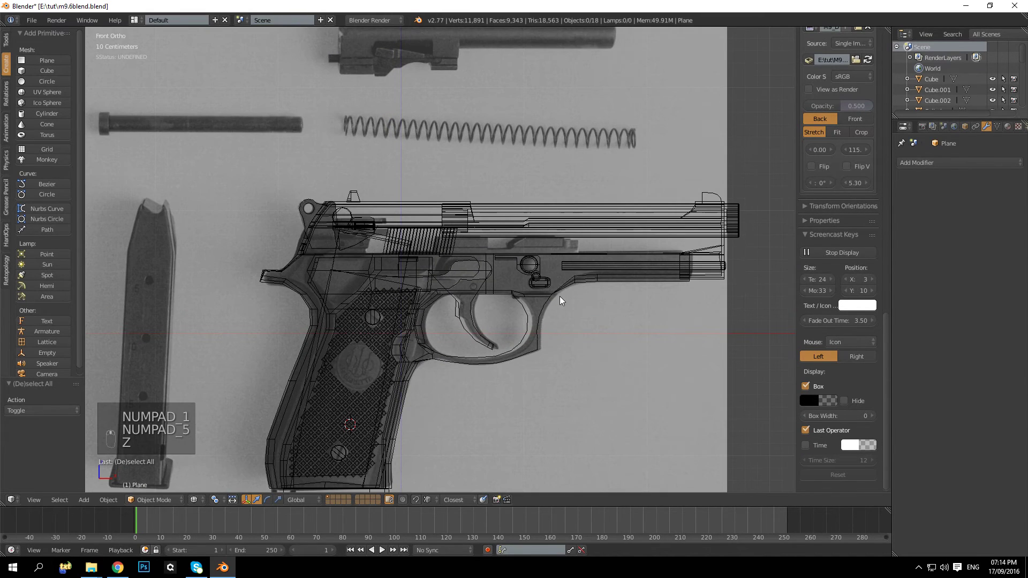
pyautogui.moveTo(568, 274)
pyautogui.keyDown('shift'); pyautogui.mouseDown(button='middle')
pyautogui.moveTo(584, 241)
pyautogui.moveTo(455, 273)
pyautogui.mouseUp(button='middle'); pyautogui.keyUp('shift')
pyautogui.press('KP_5')
pyautogui.press('z')
pyautogui.press('KP_1')
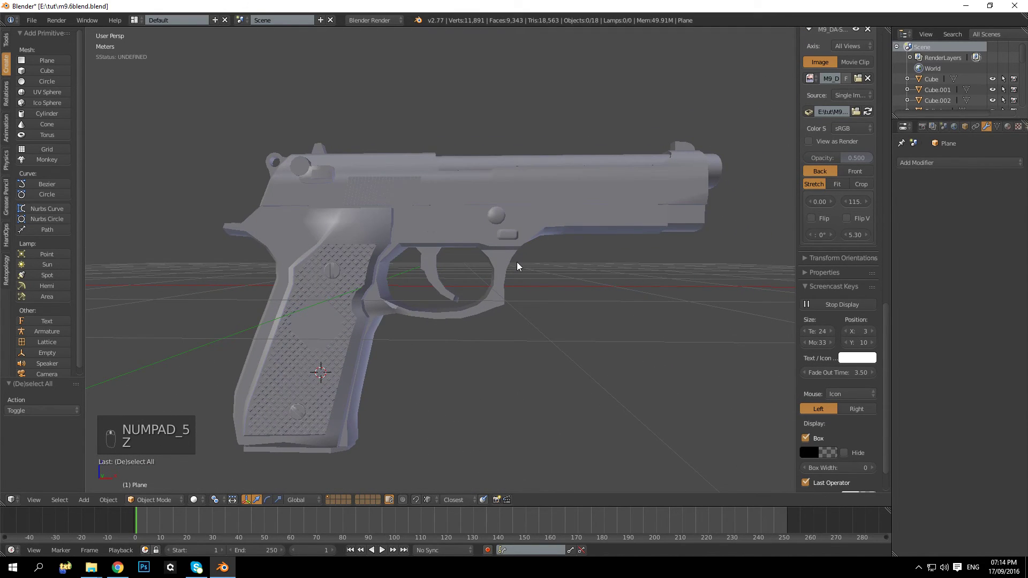
pyautogui.press('KP_5')
pyautogui.press('z')
# Examine the magazine release, grip and trigger area up close against the reference image in front orthographic wireframe
pyautogui.scroll(3, 512, 305)
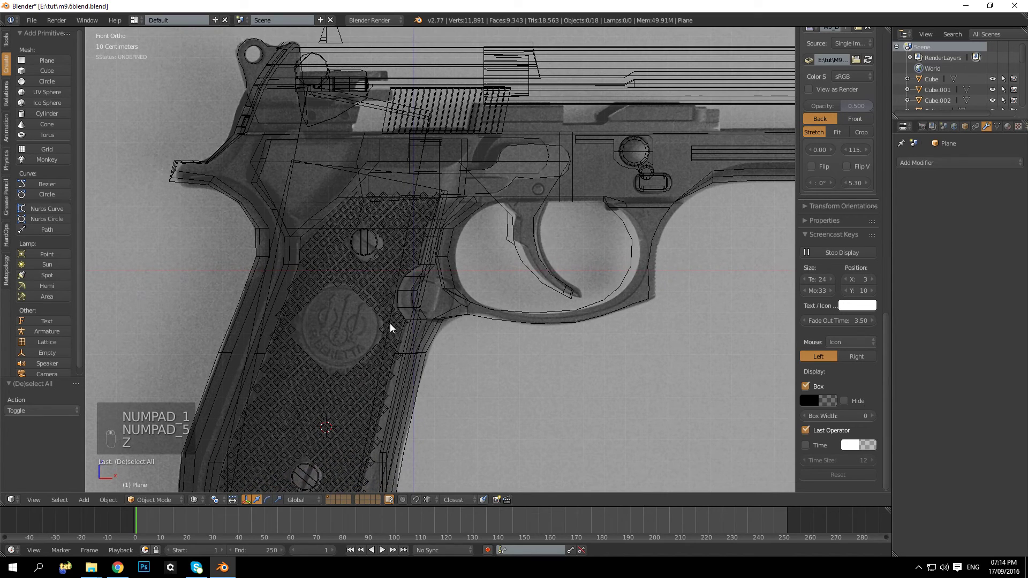
pyautogui.scroll(5, 449, 320)
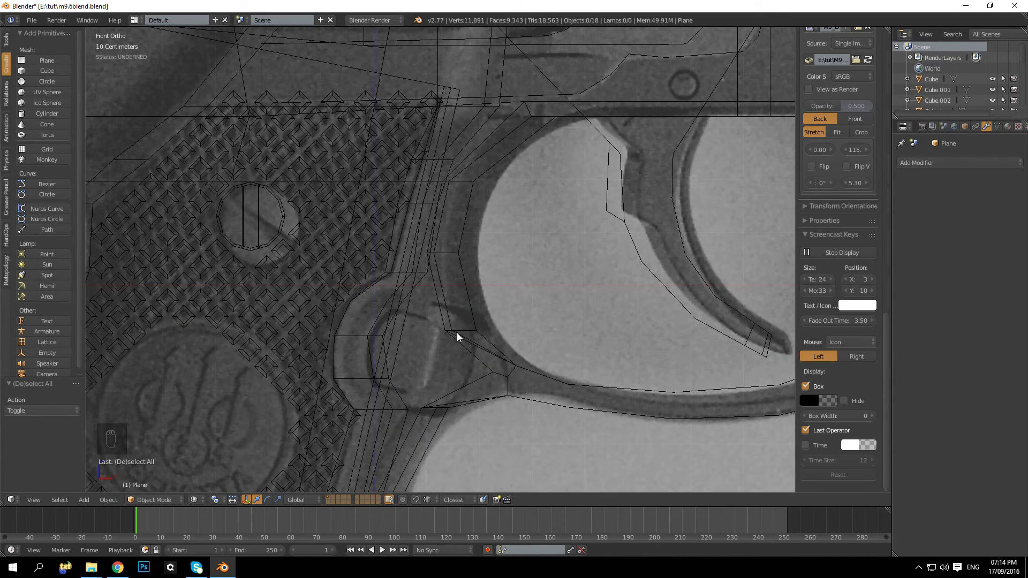
pyautogui.moveTo(467, 335); pyautogui.dragTo(486, 324, button='middle')
pyautogui.press('KP_1')
pyautogui.press('KP_5')
pyautogui.press('KP_5')
pyautogui.press('z')
pyautogui.press('z')
pyautogui.moveTo(486, 322)
pyautogui.keyDown('shift'); pyautogui.mouseDown(button='middle')
pyautogui.moveTo(573, 285)
pyautogui.moveTo(551, 290)
pyautogui.mouseUp(button='middle'); pyautogui.keyUp('shift')
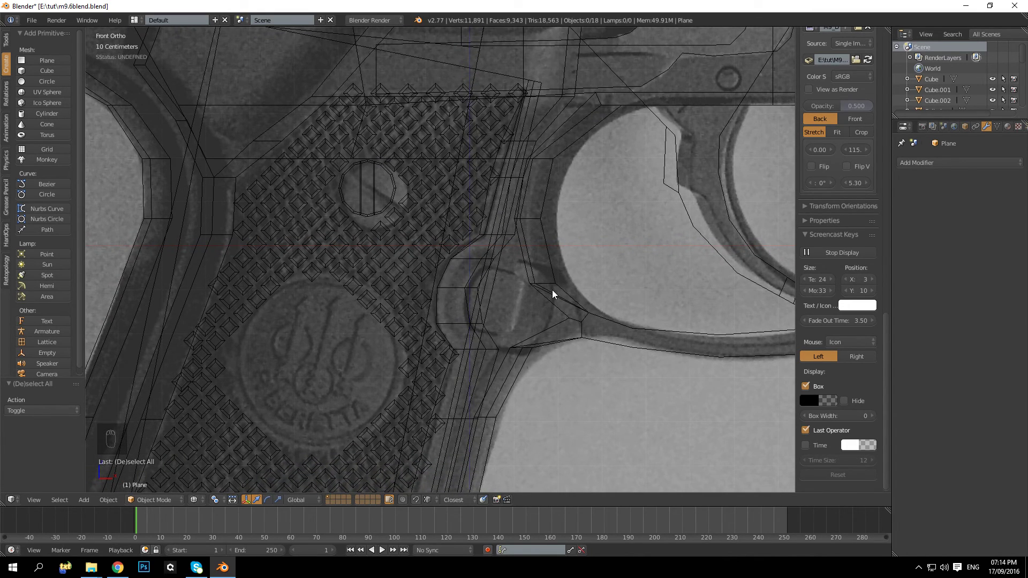
pyautogui.scroll(-3, 551, 290)
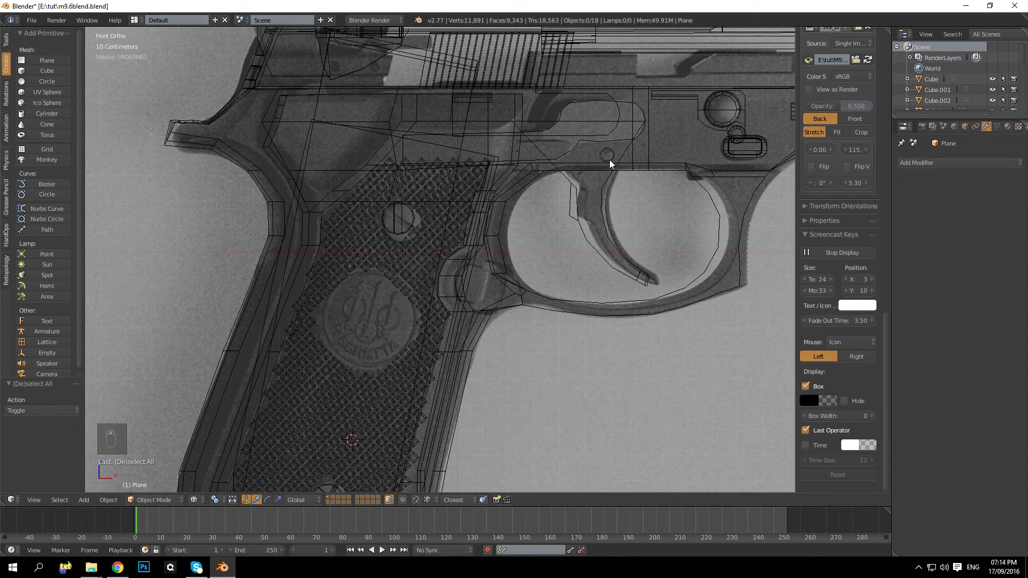
pyautogui.keyDown('shift'); pyautogui.moveTo(549, 202); pyautogui.dragTo(557, 200, button='middle'); pyautogui.keyUp('shift')
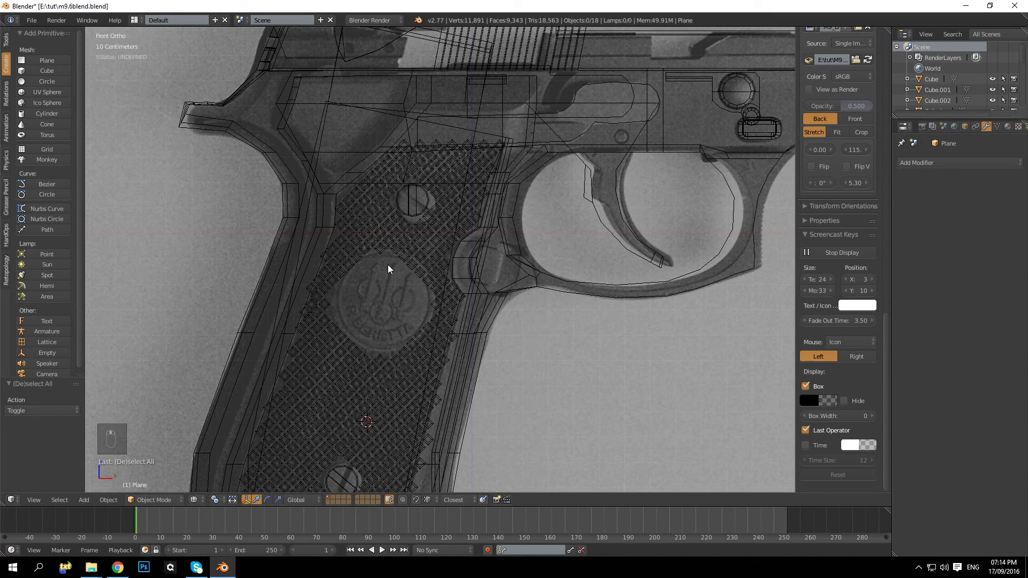
pyautogui.keyDown('shift'); pyautogui.moveTo(561, 258); pyautogui.dragTo(522, 290, button='middle'); pyautogui.keyUp('shift')
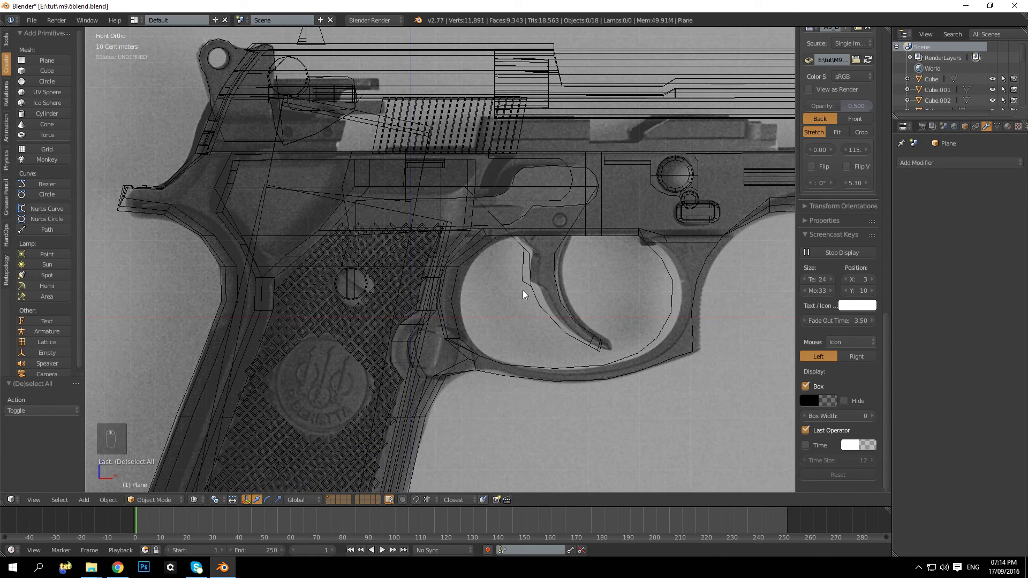
# Return to solid shading in perspective and inspect the pistol's grip, trigger guard and slide from an angled side view
pyautogui.press('KP_5')
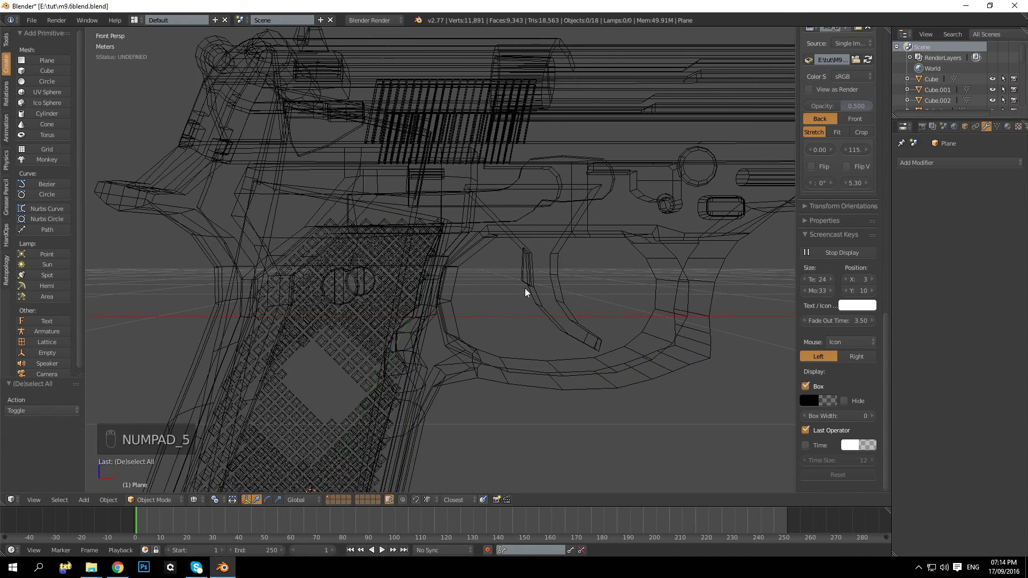
pyautogui.press('KP_5')
pyautogui.press('z')
pyautogui.press('KP_5')
pyautogui.moveTo(525, 290); pyautogui.dragTo(379, 287, button='middle')
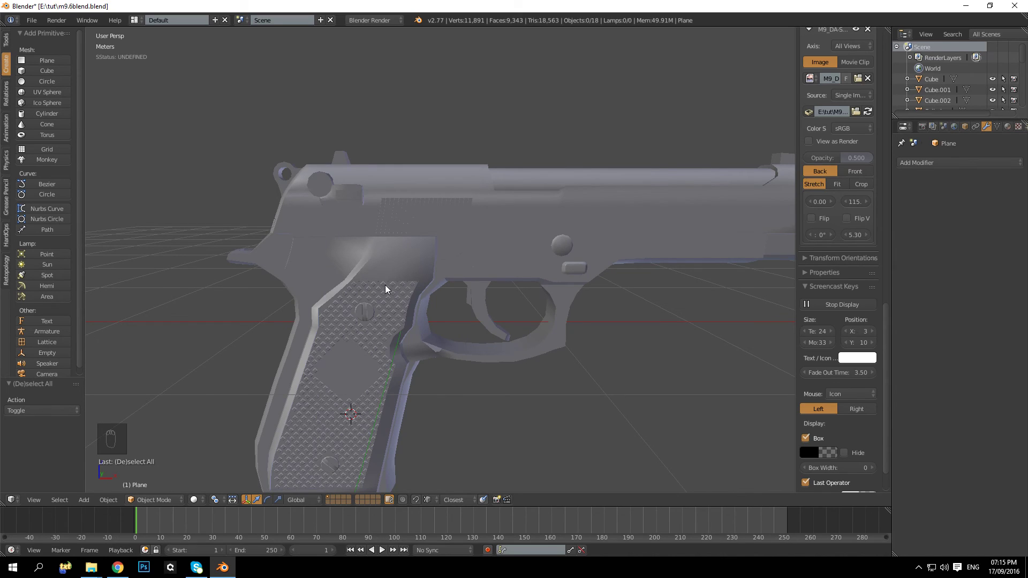